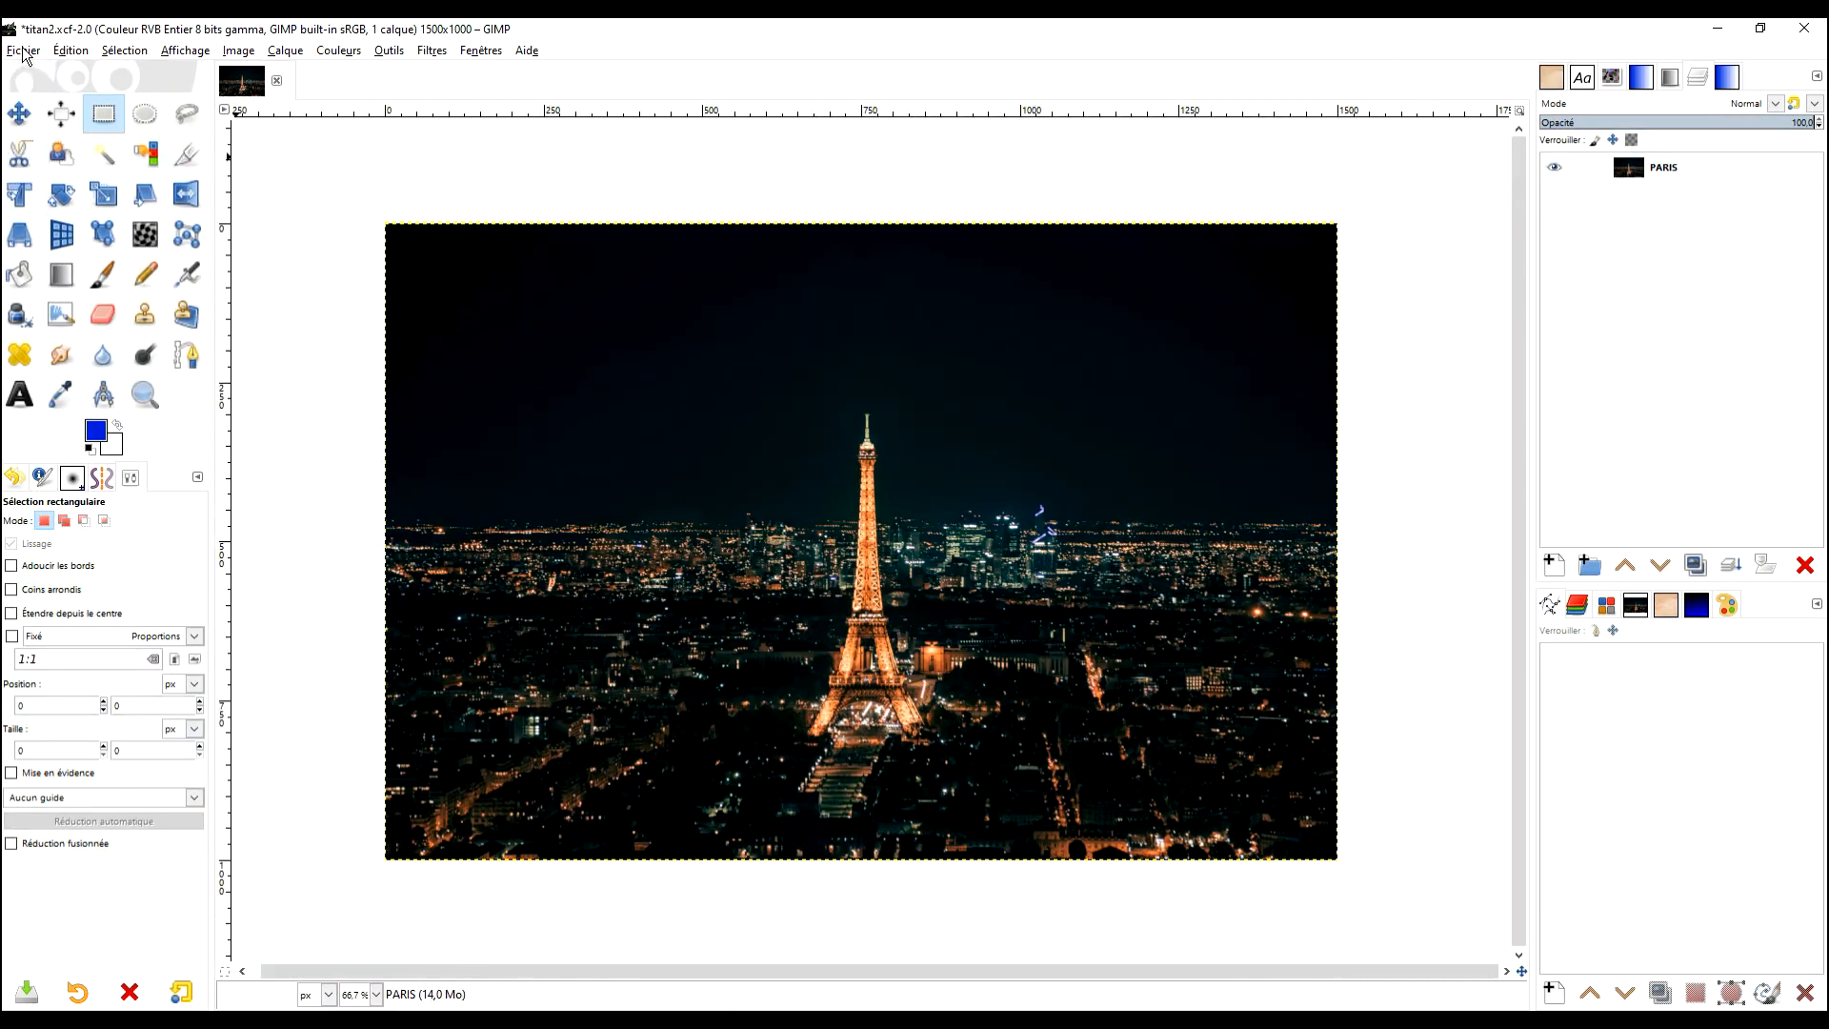
Step: Import man-wearing-black-pants-beside-wall-1987119.jpg as a new layer, converting it to the built-in sRGB profile
click(24, 51)
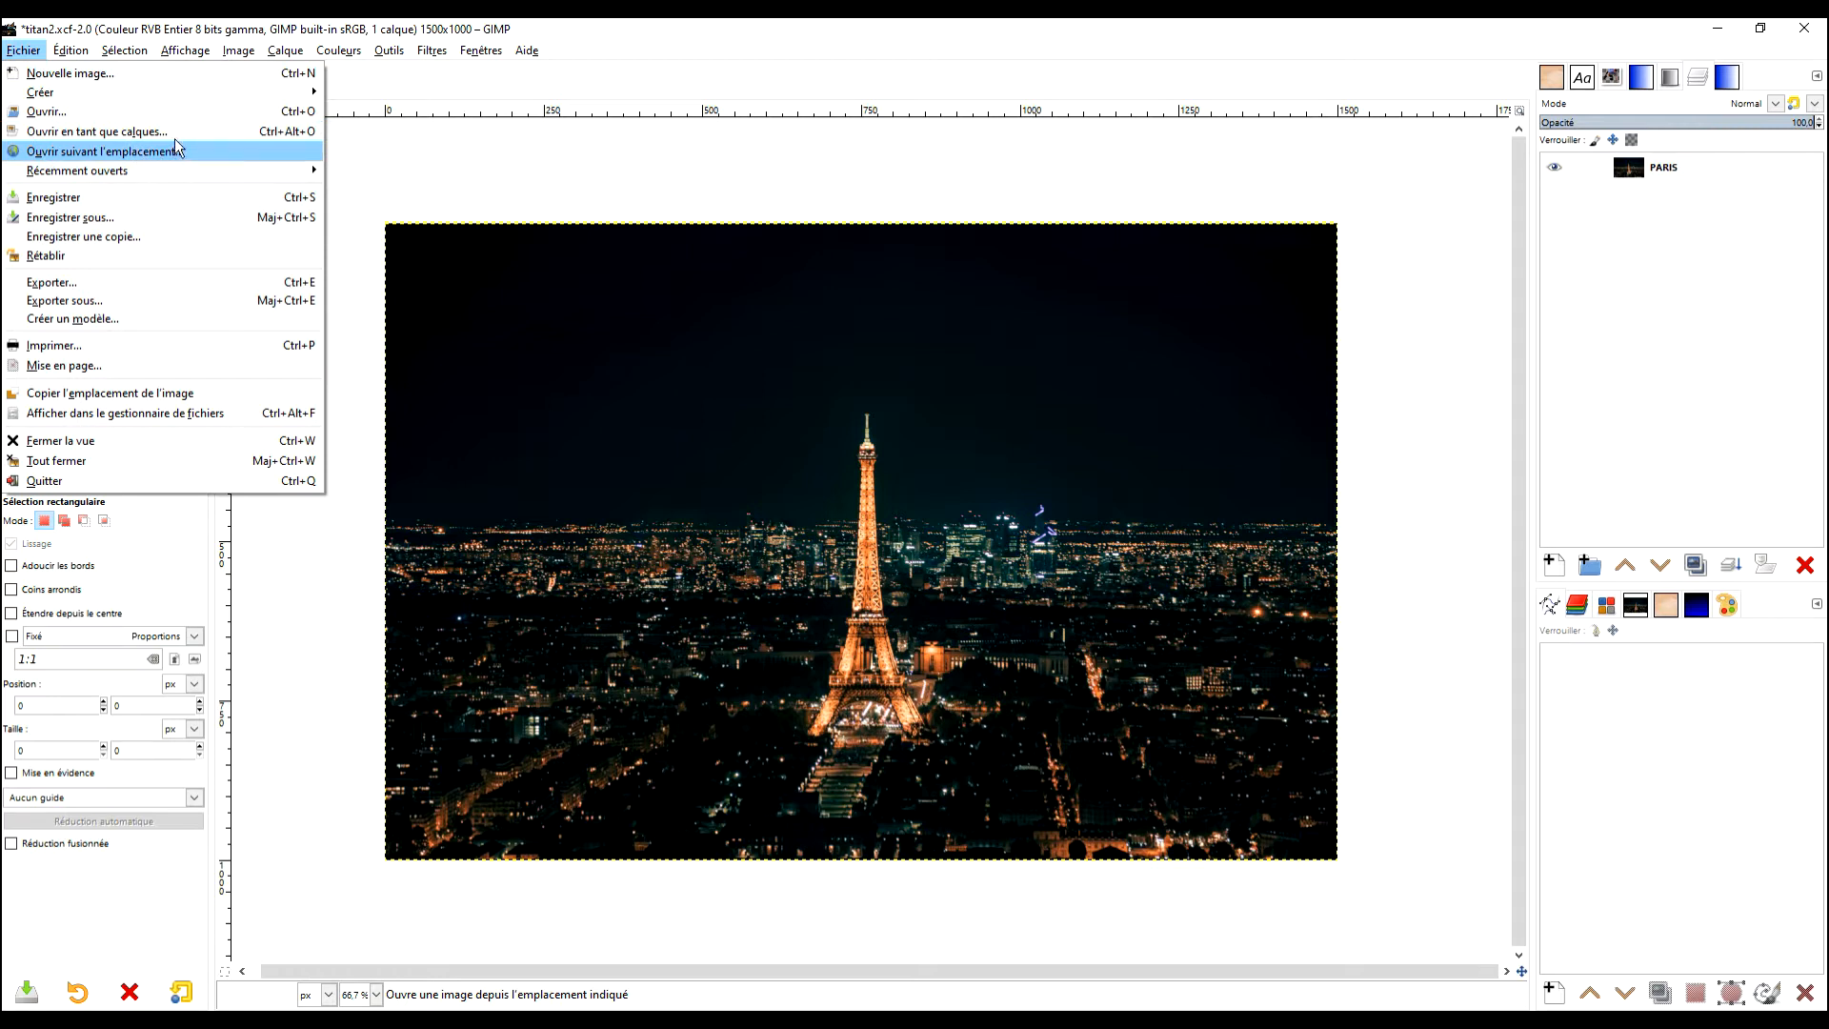
click(66, 133)
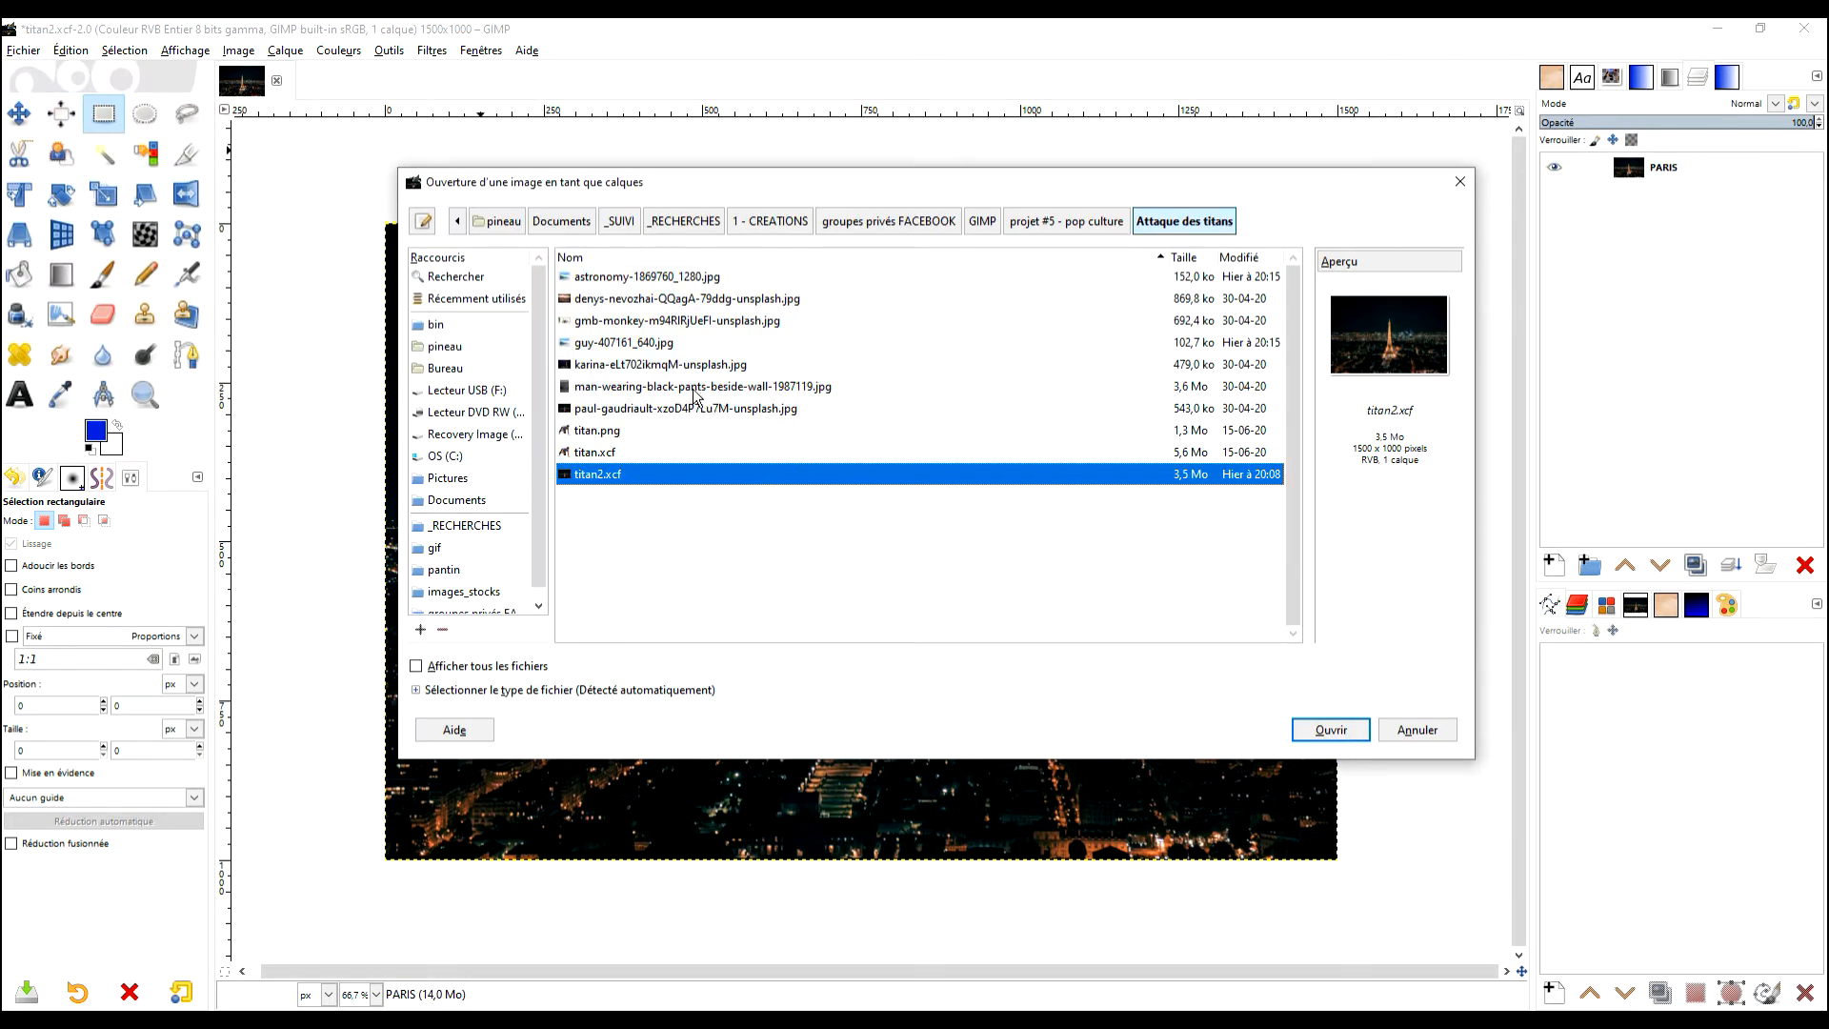
click(655, 387)
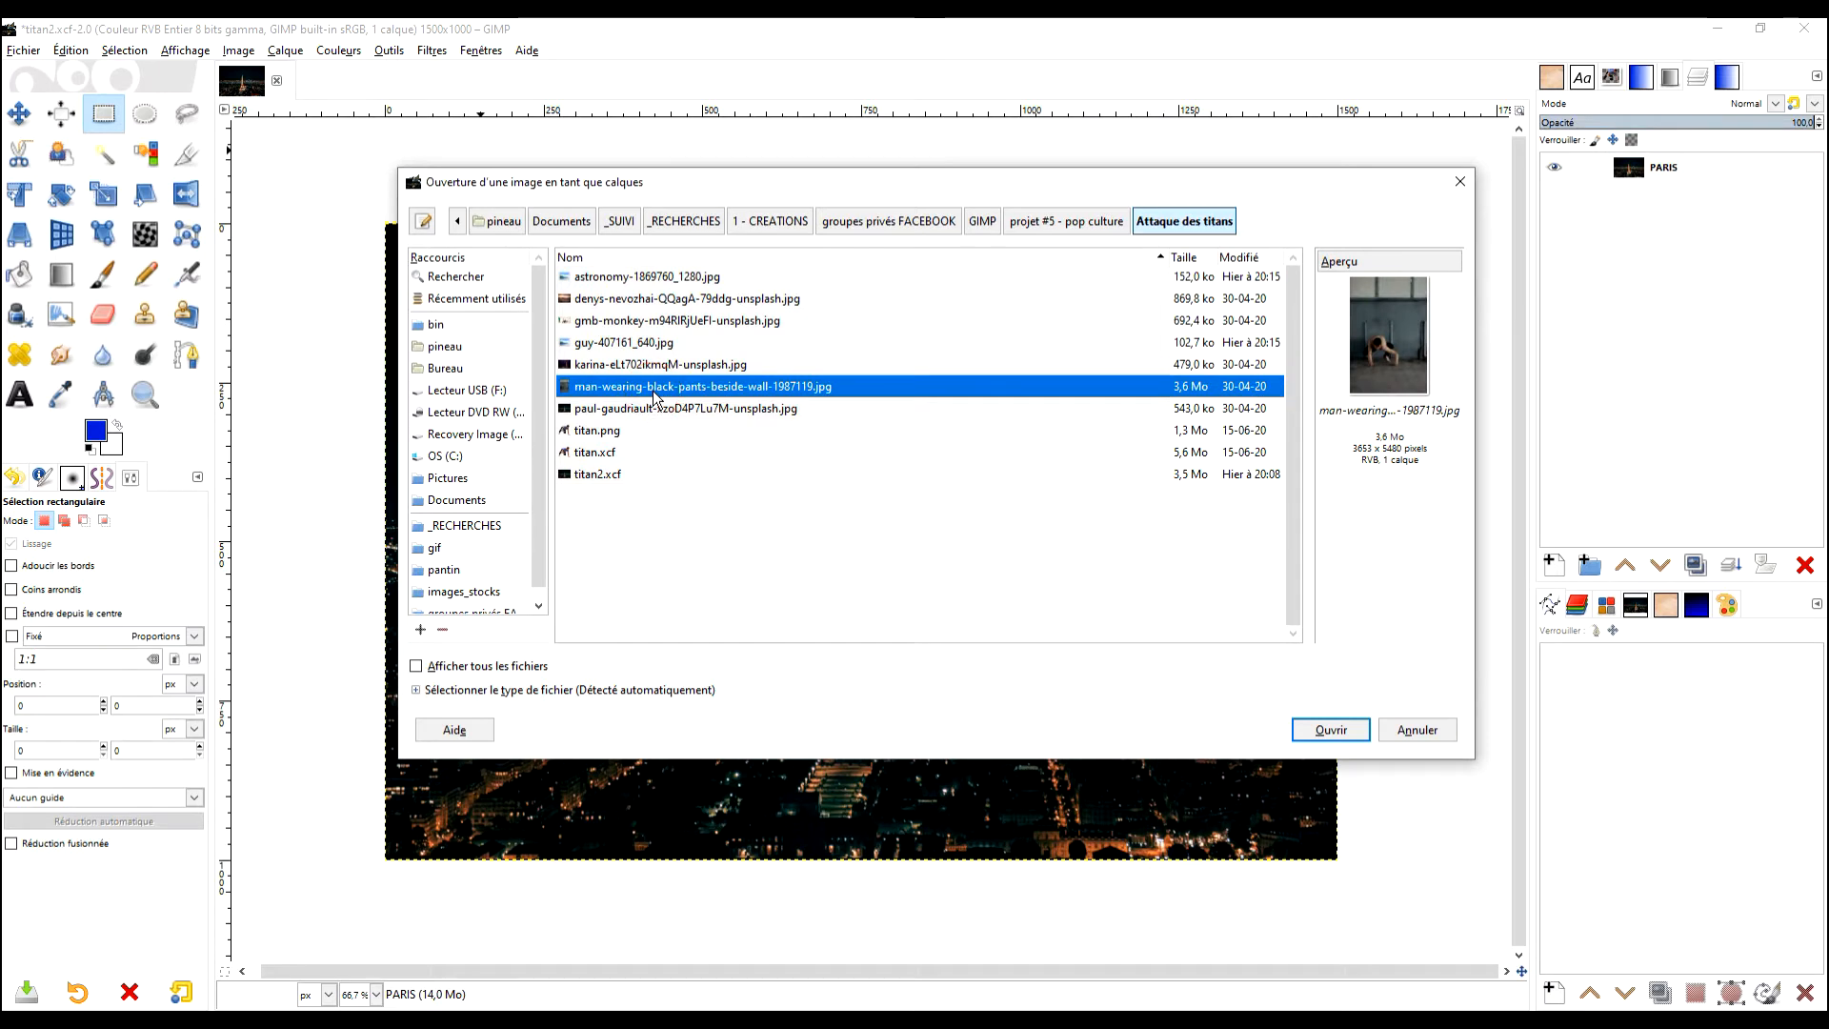
click(1324, 731)
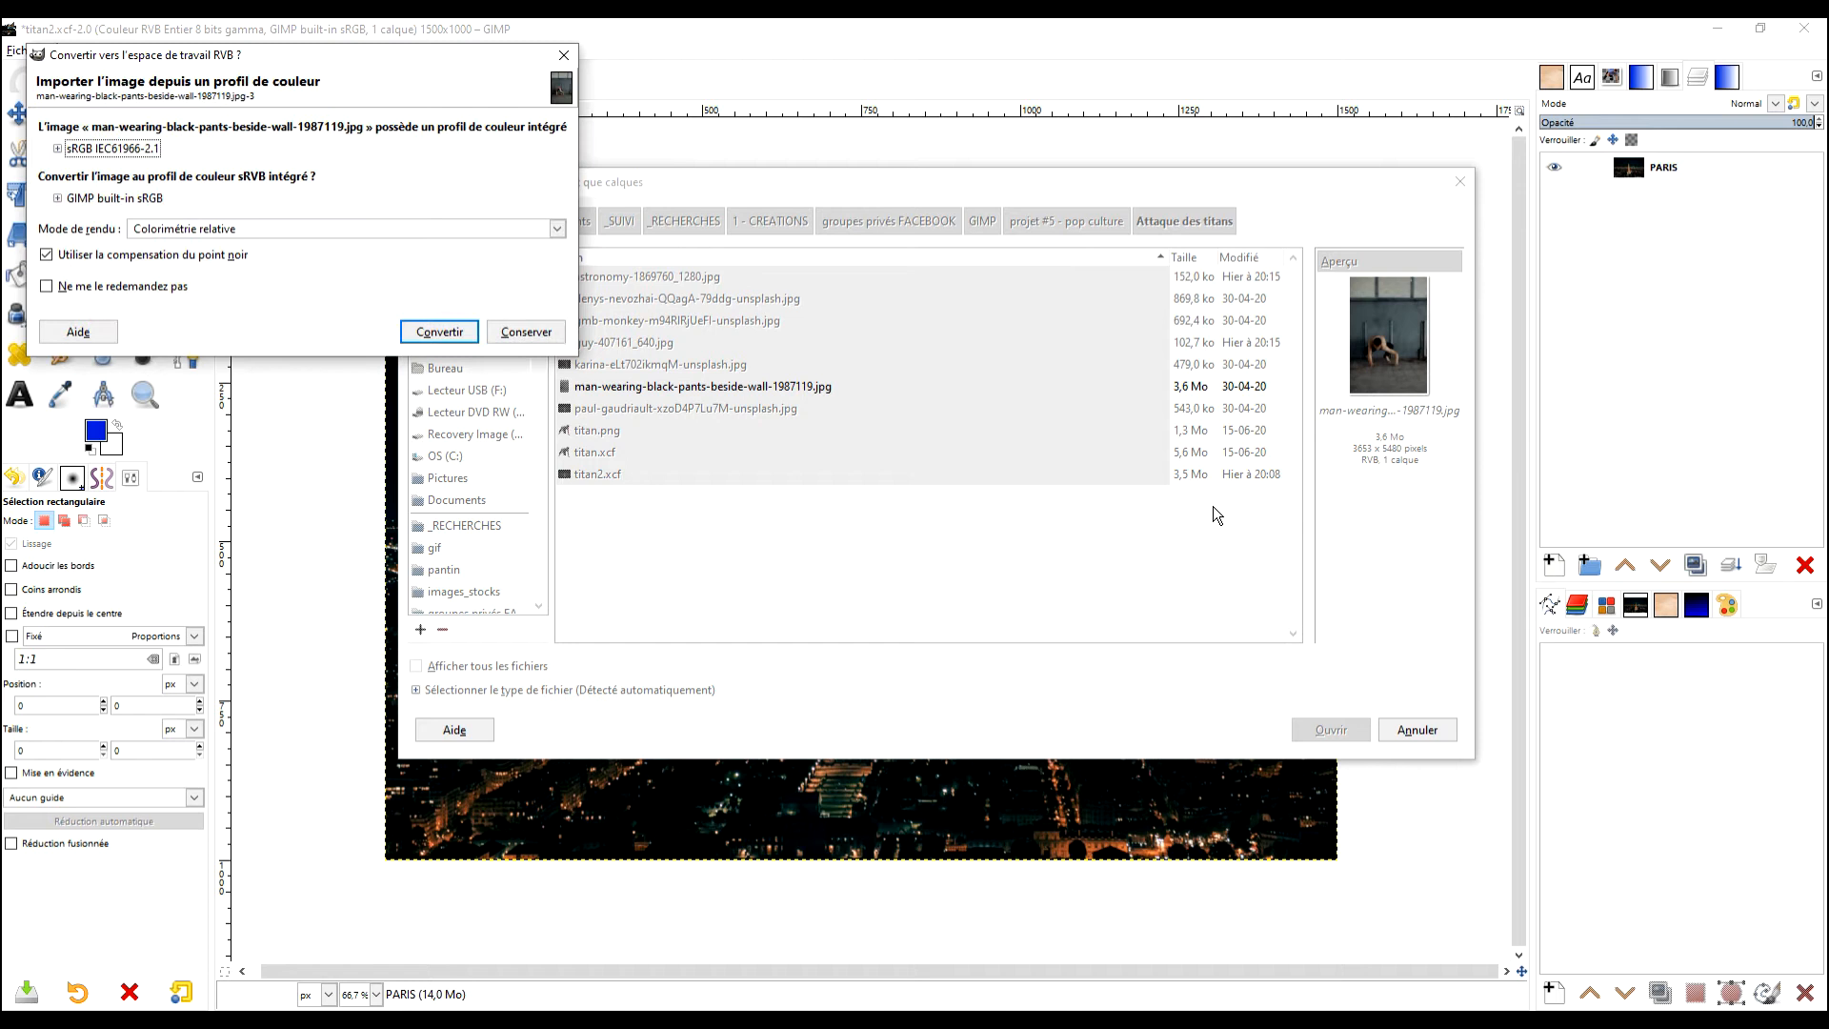
click(438, 332)
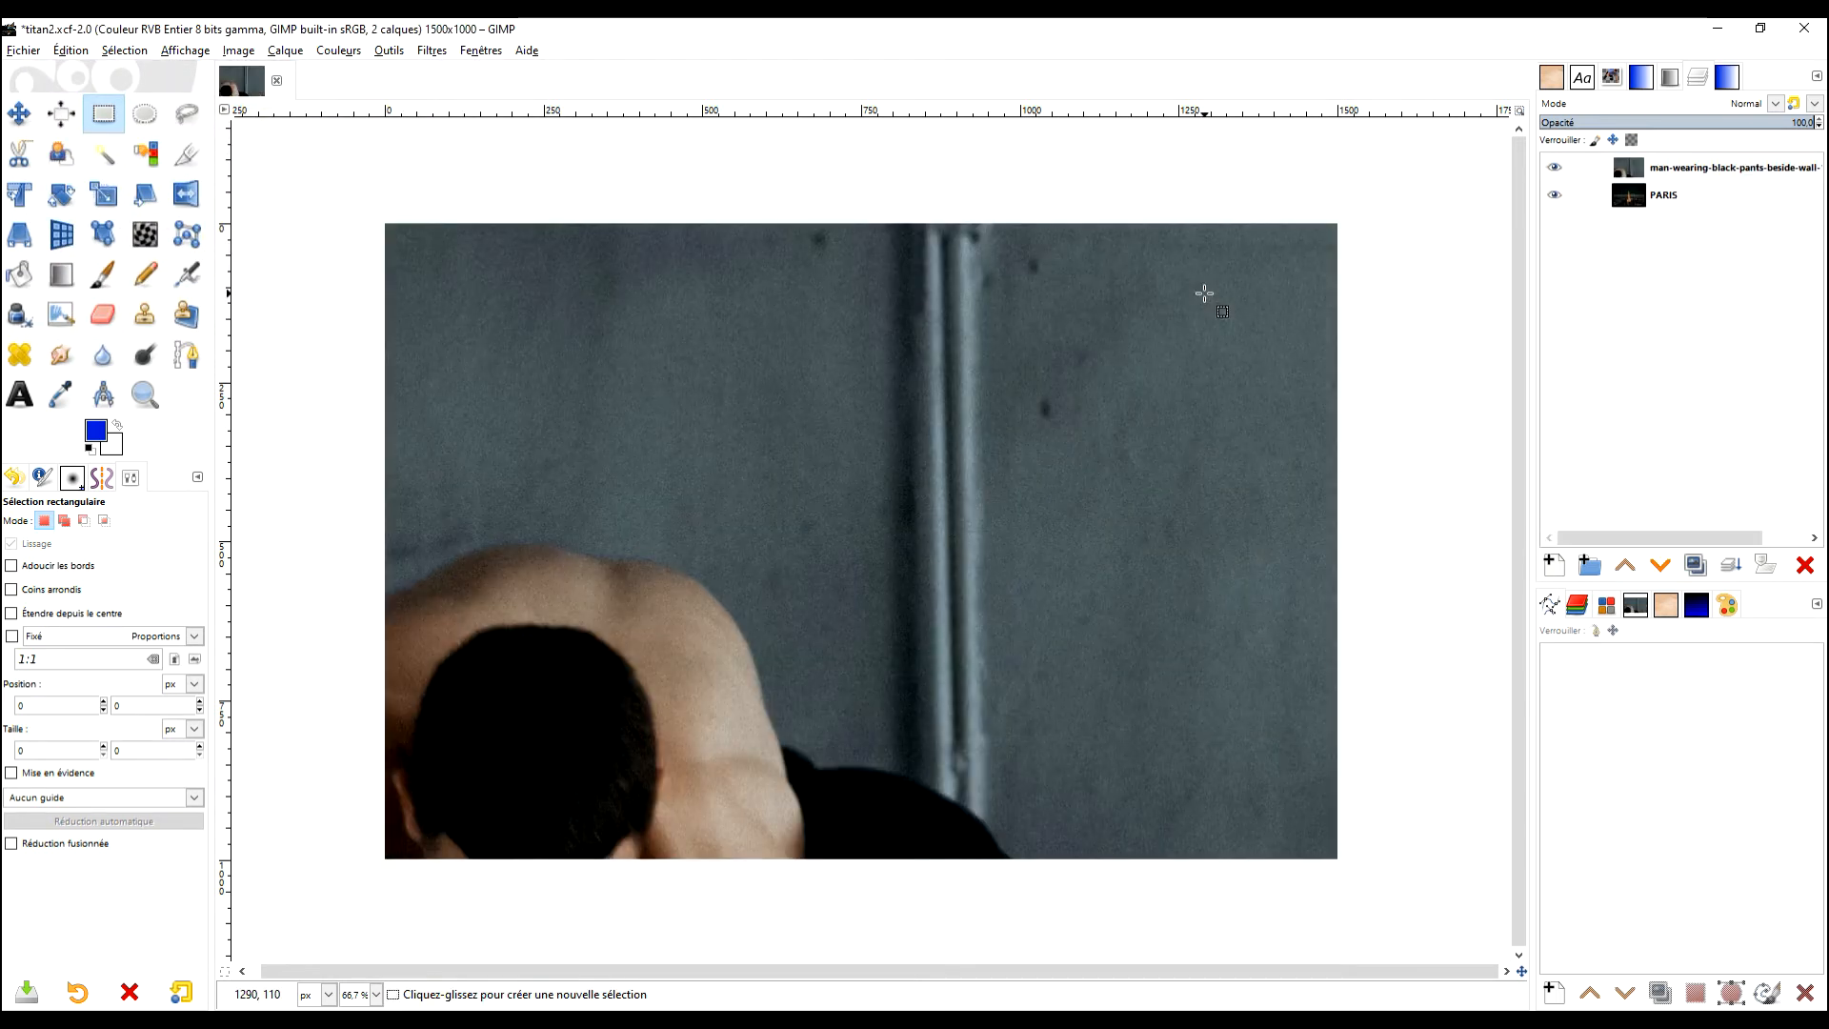
Step: Lower the opacity of the imported photo layer to about 51.6 so the Paris layer shows through
scroll(1012, 474, down, 6)
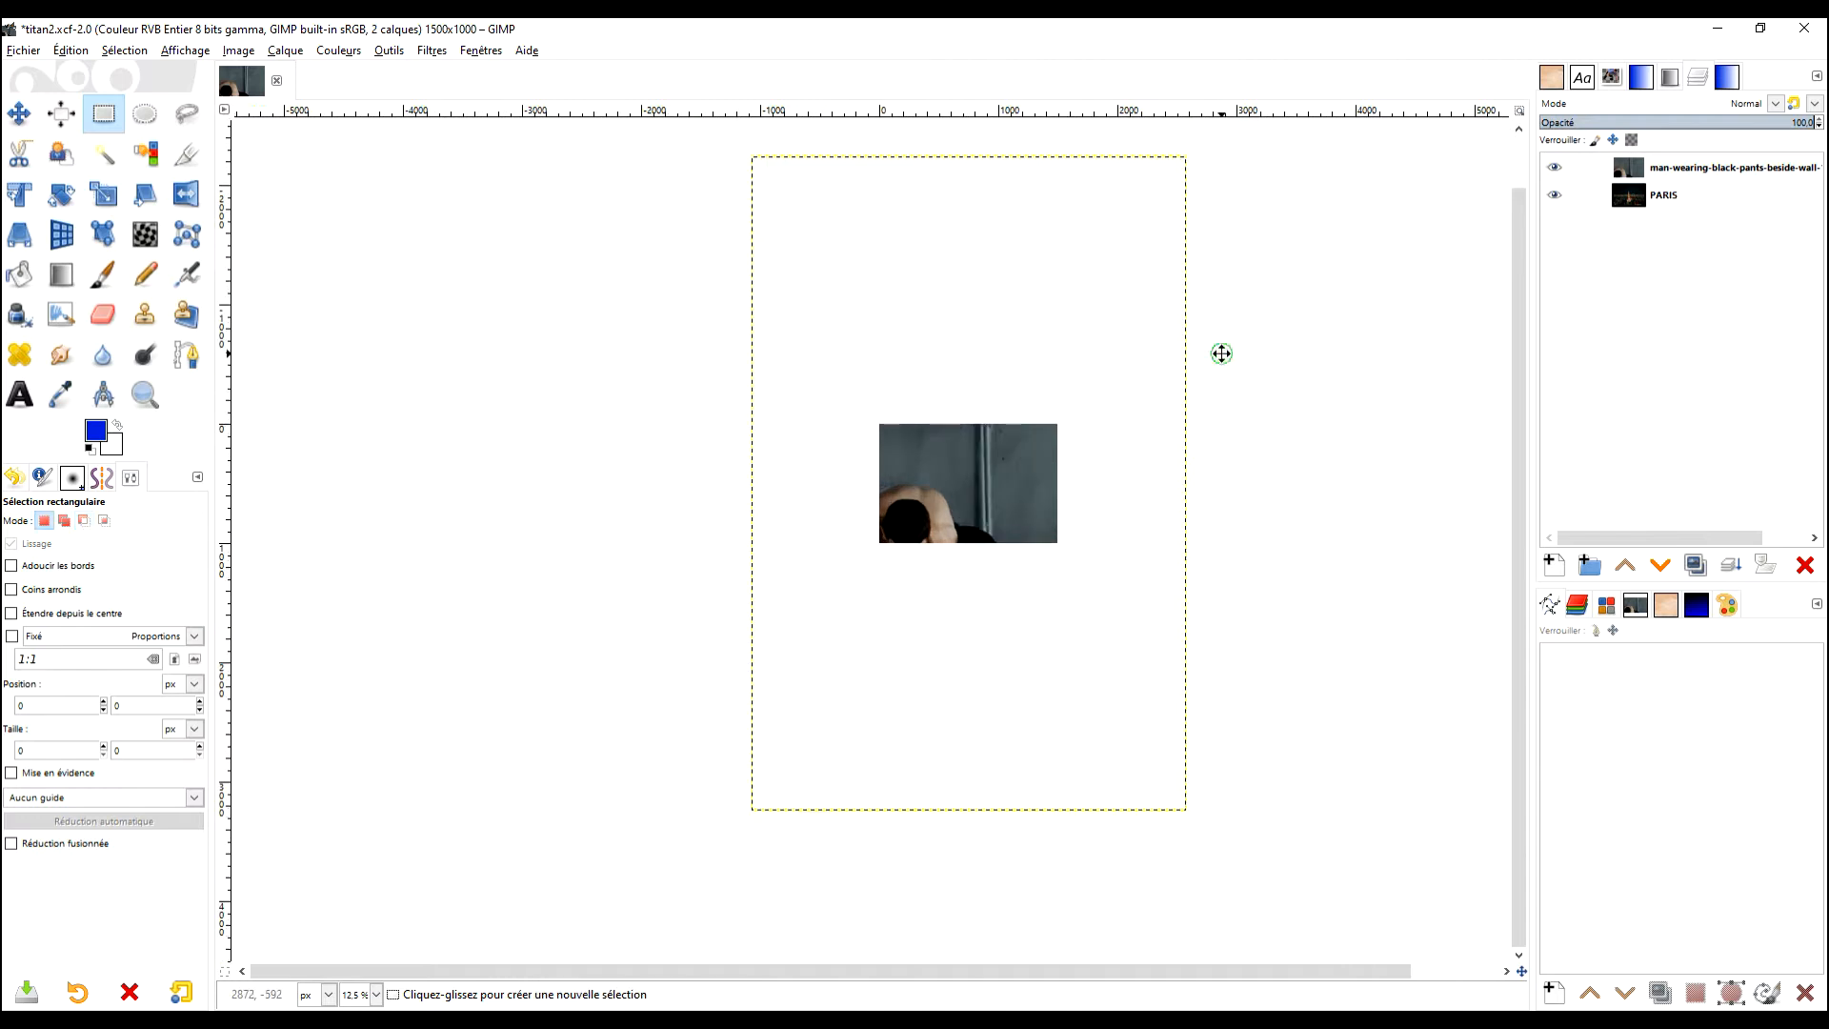
scroll(1221, 351, up, 1)
click(1785, 170)
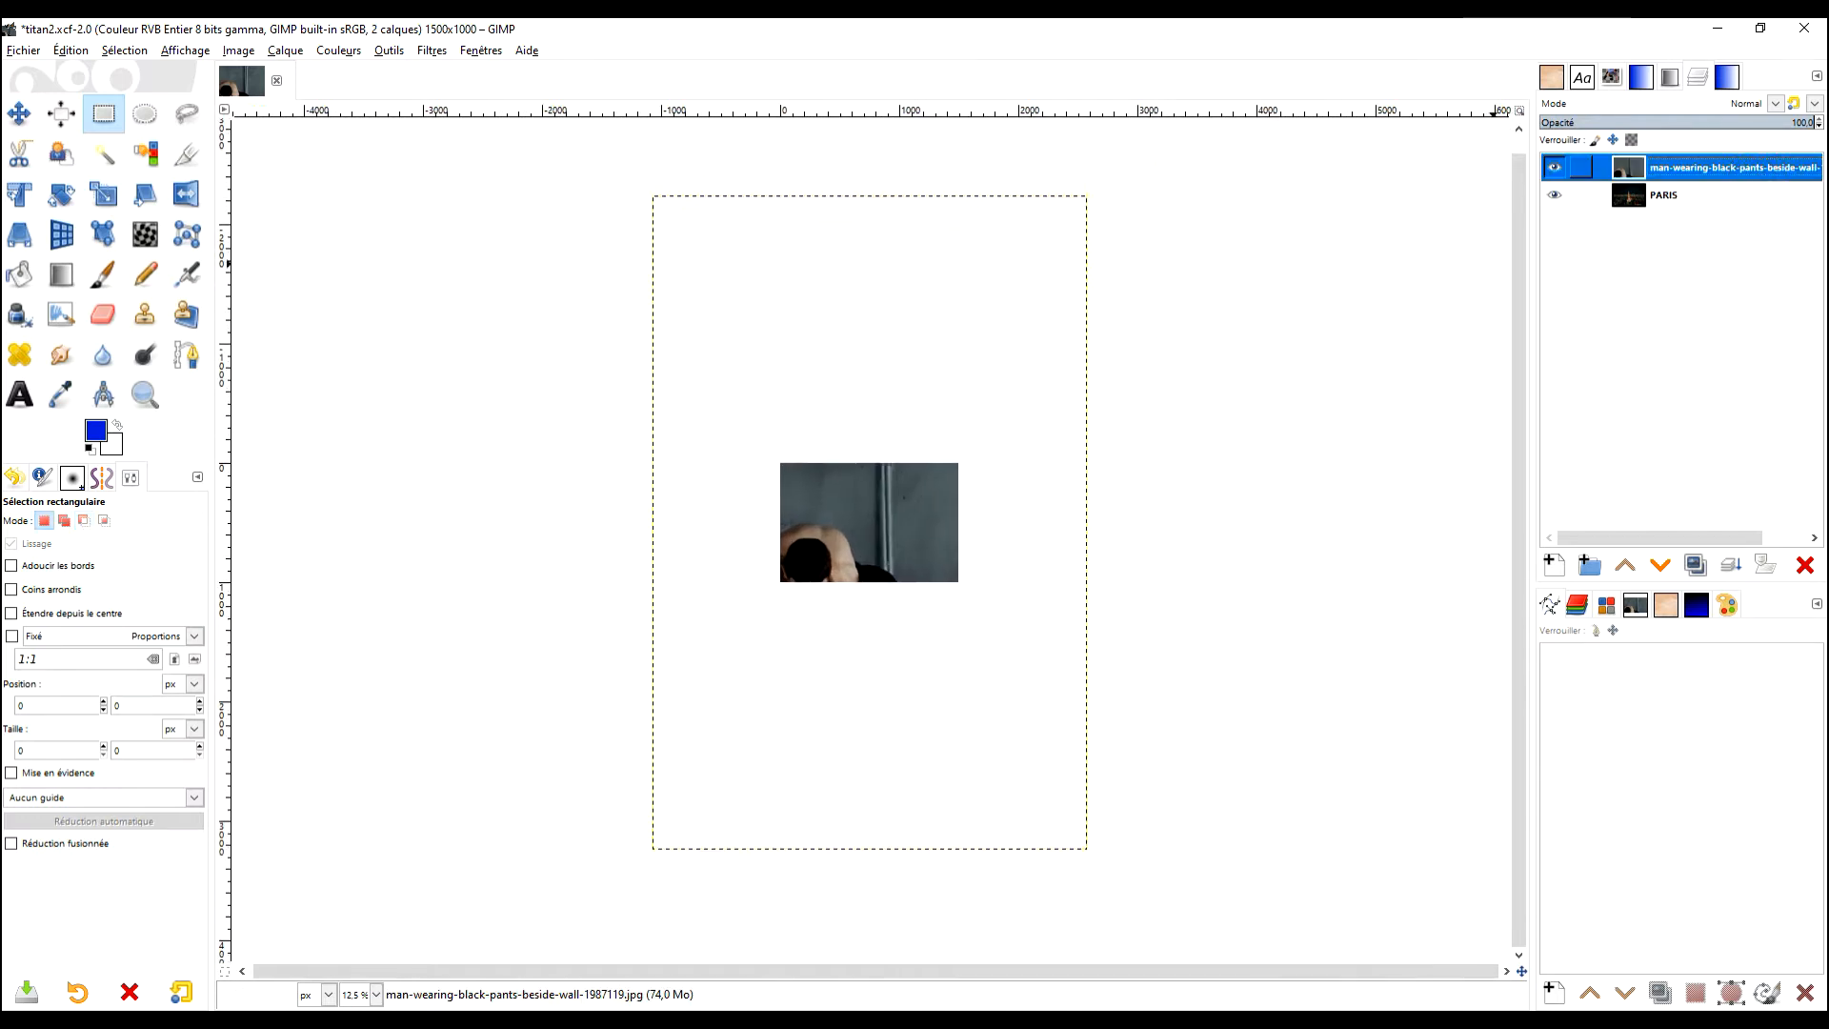
click(1708, 125)
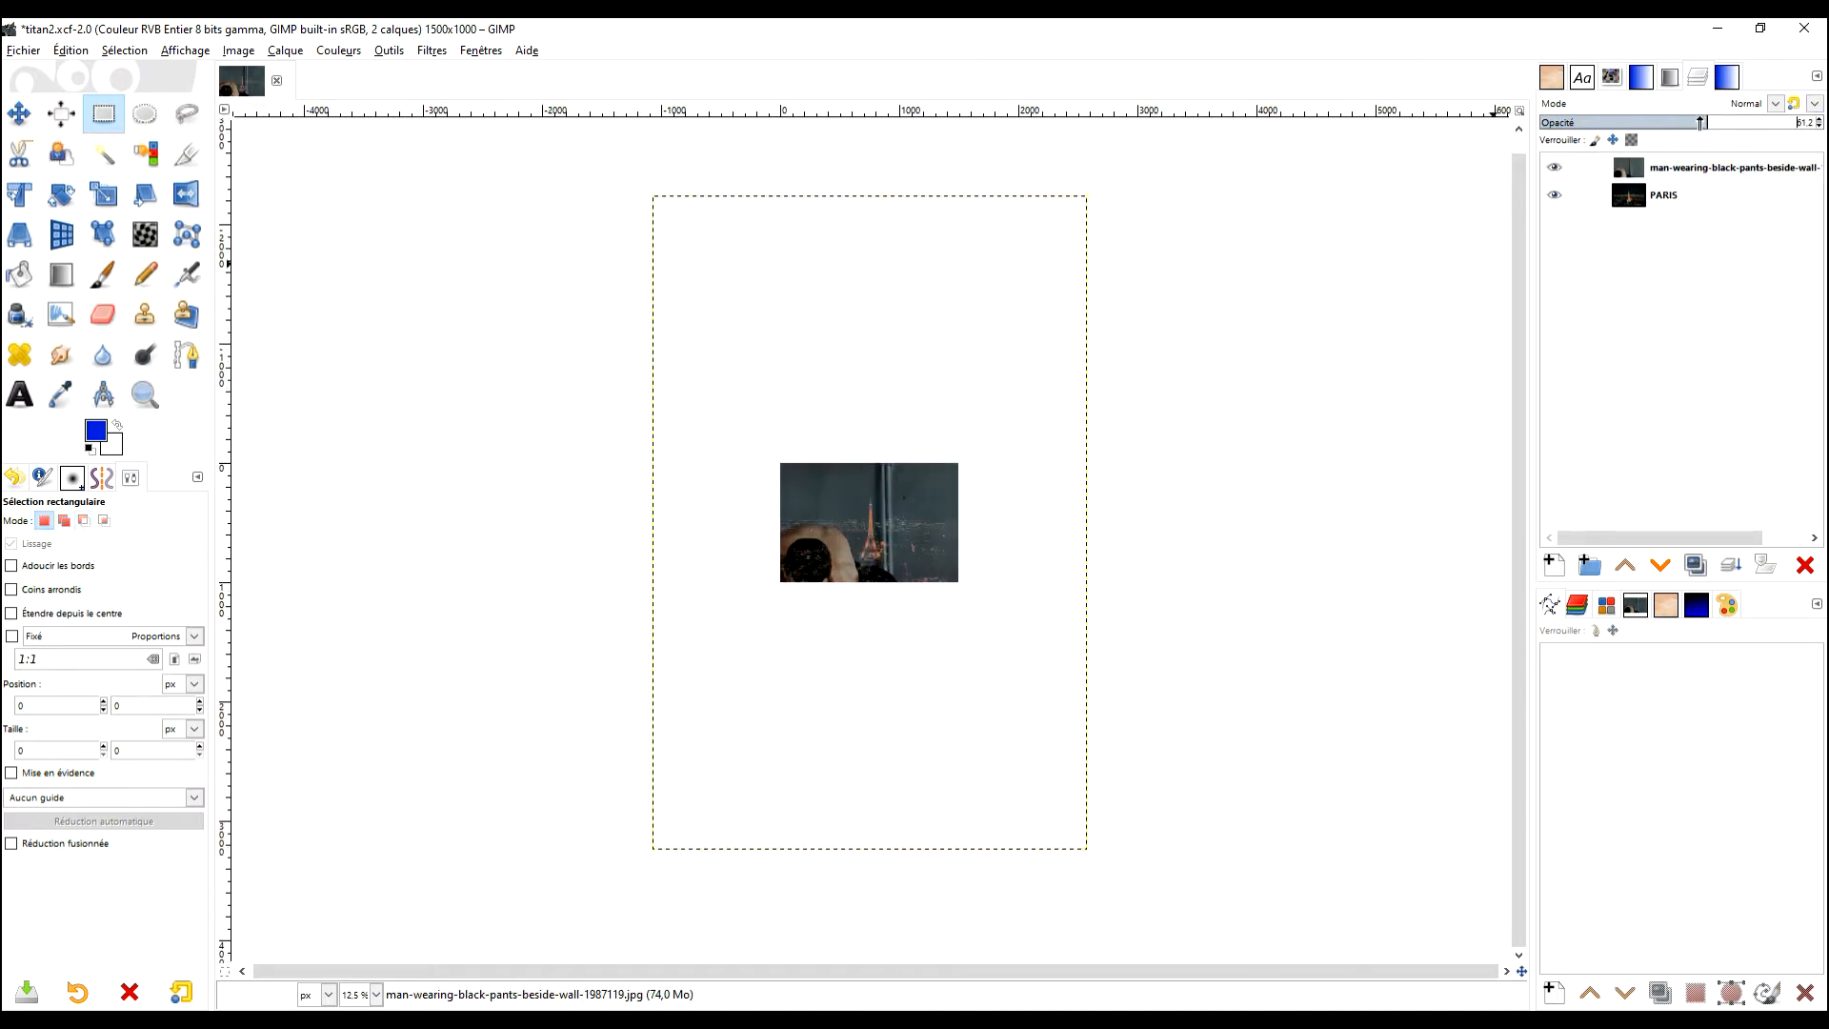
drag(1683, 122, 1682, 122)
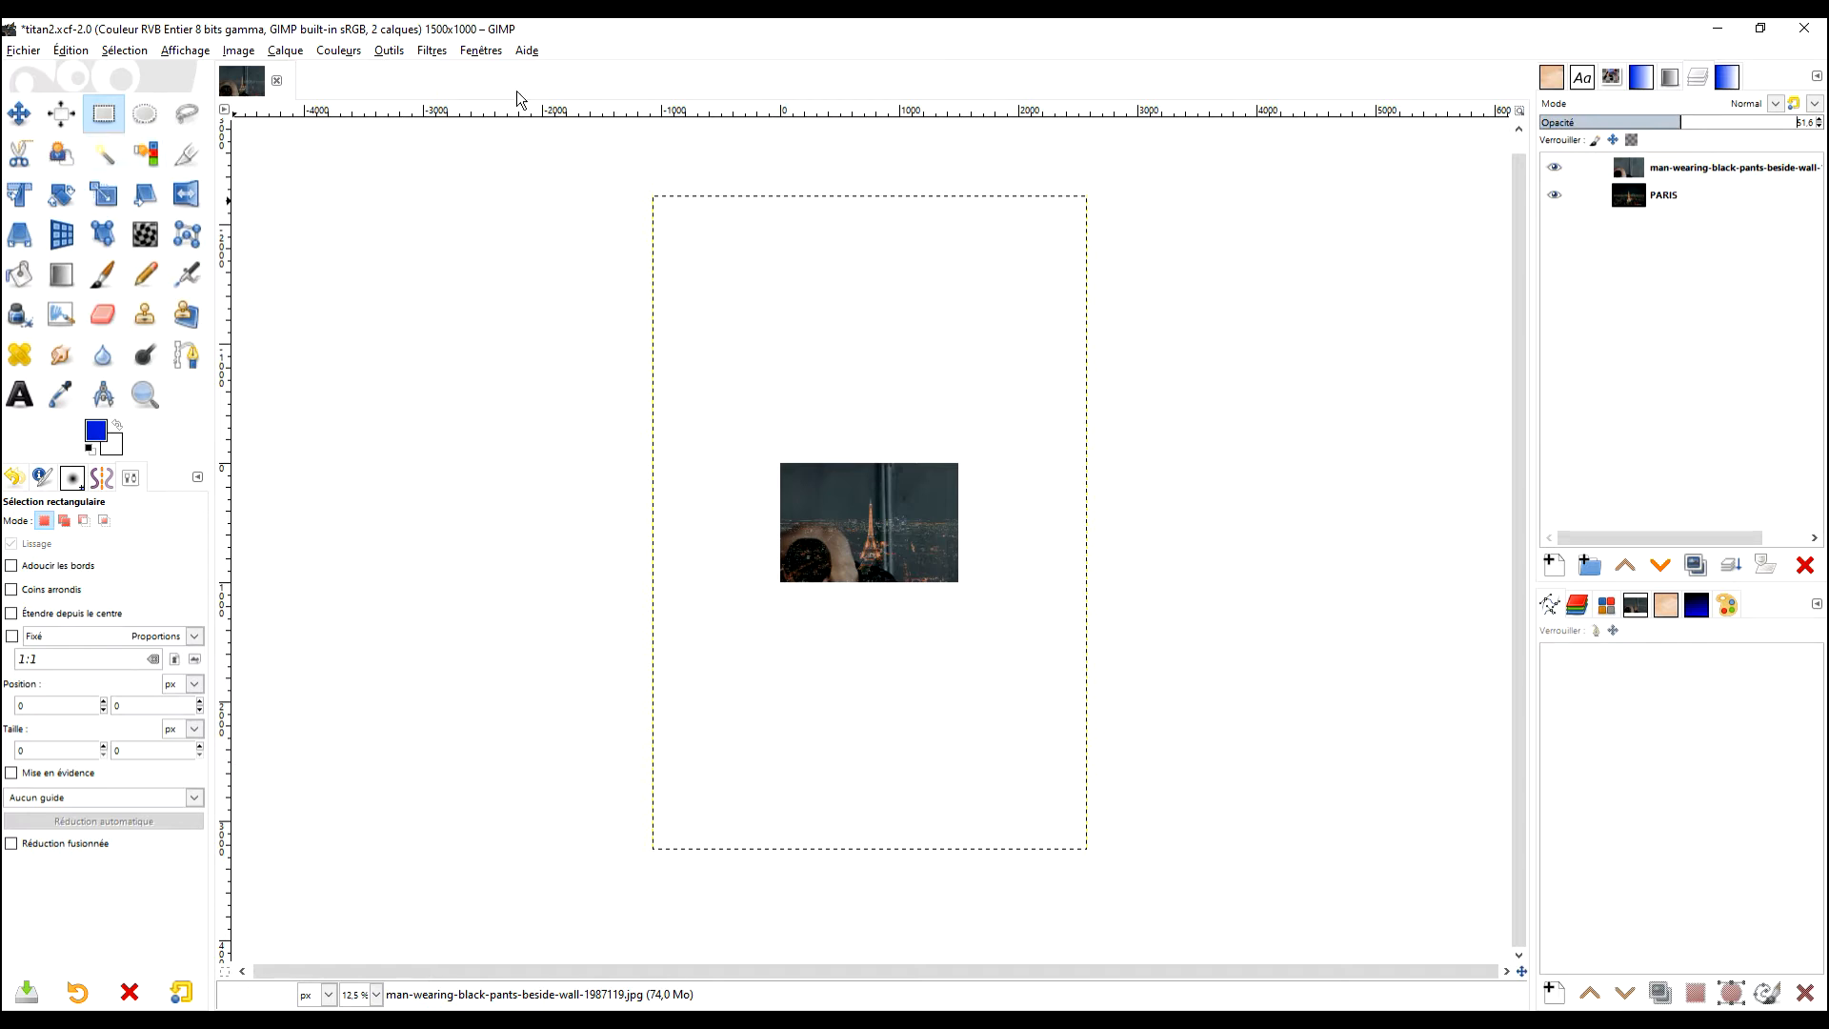
Step: Rename the imported photo layer to HOMME
click(1582, 168)
double_click(1680, 171)
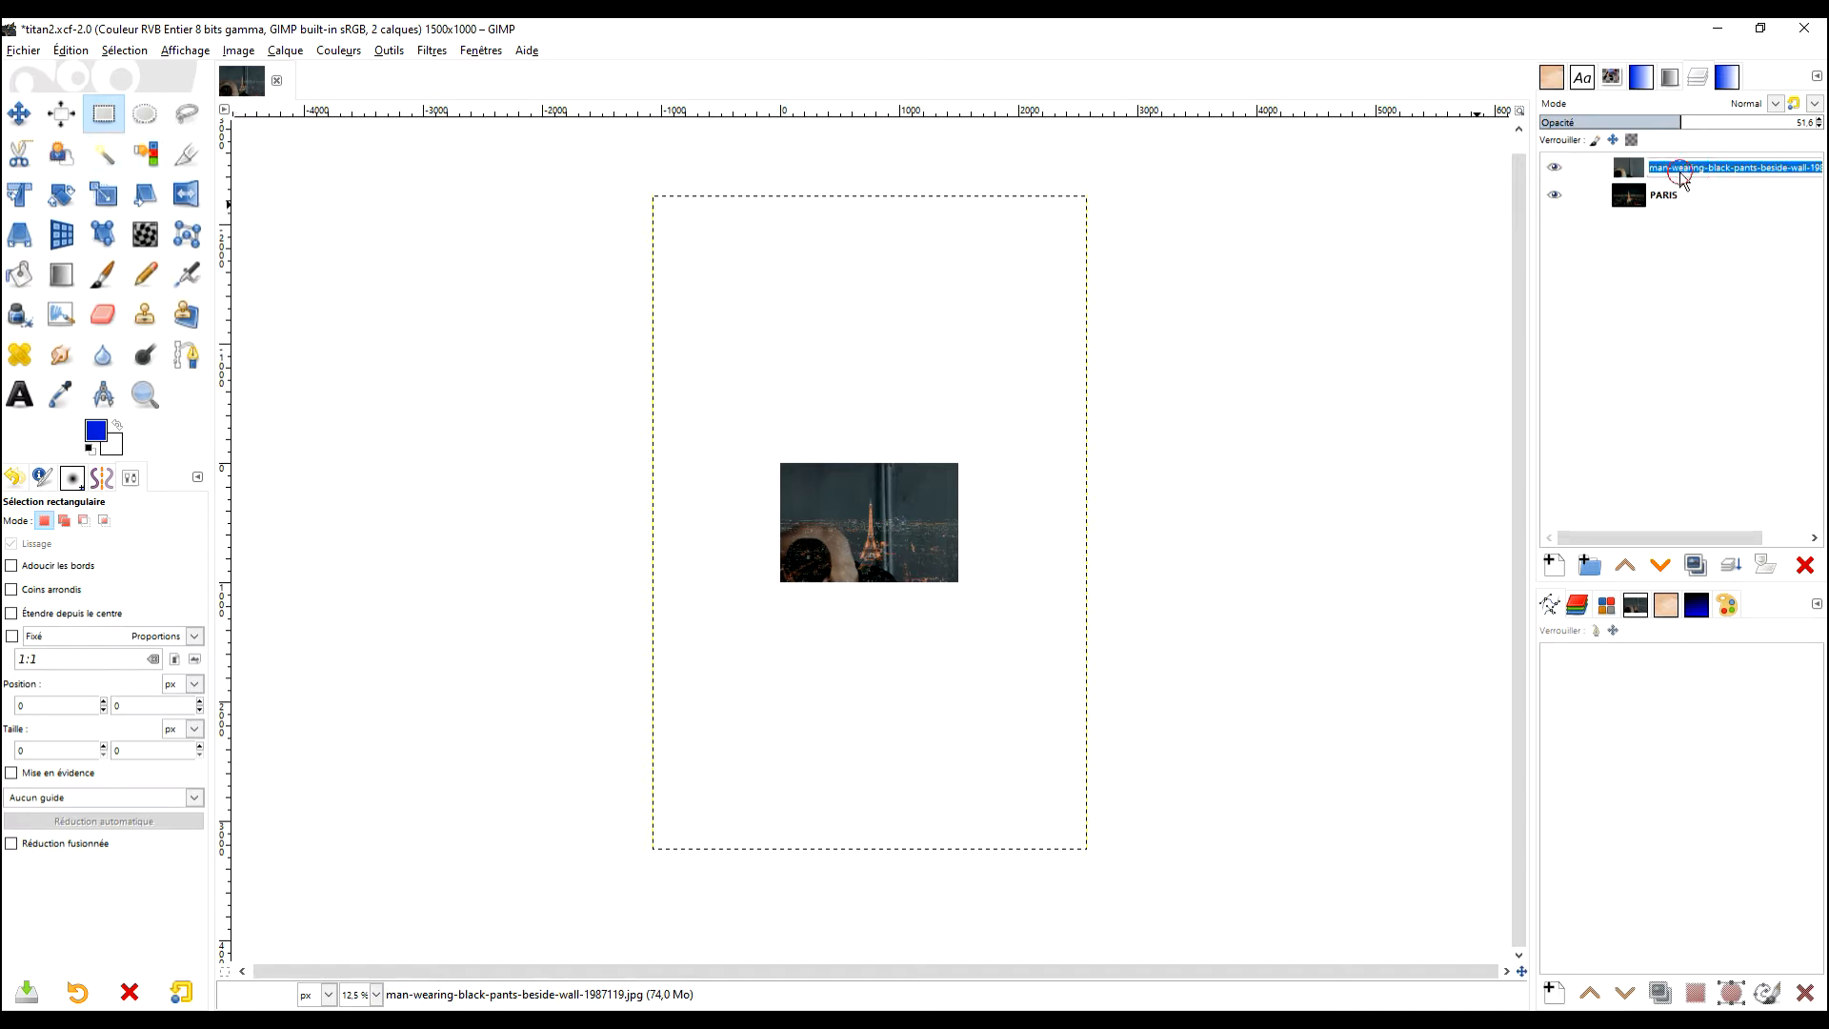
text(HOM)
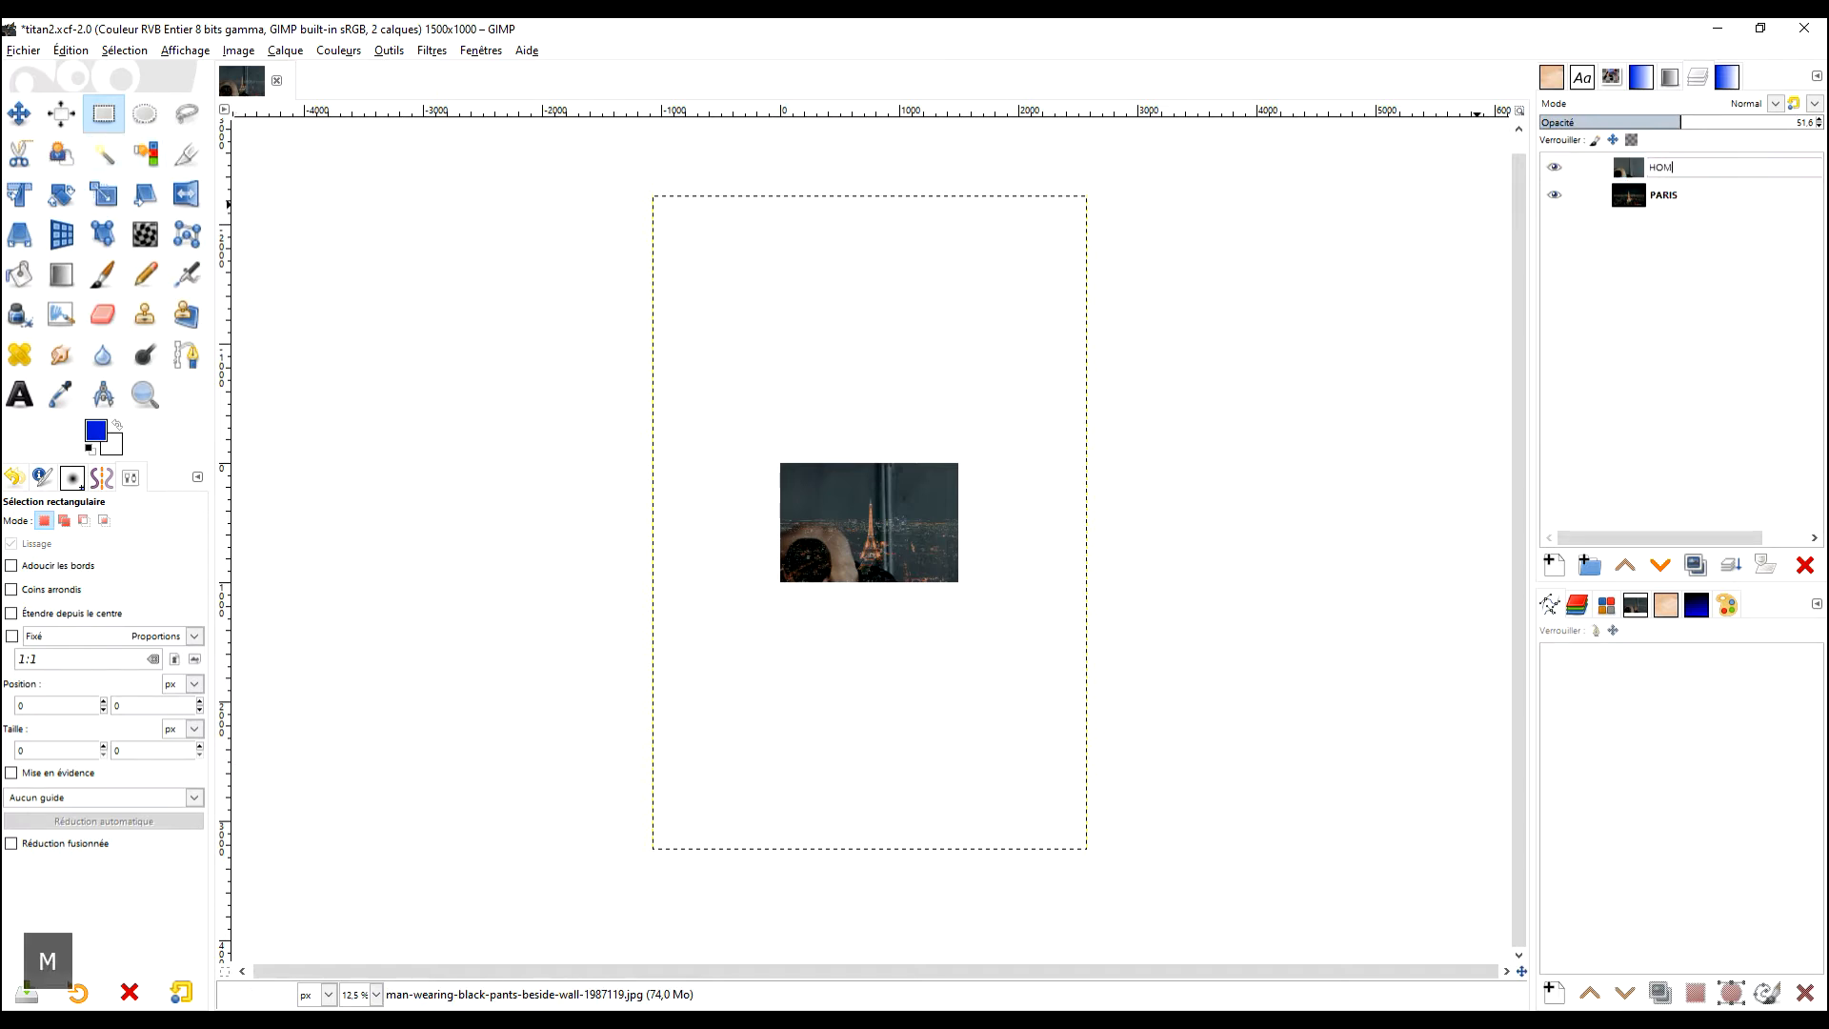
text(ME)
key(Return)
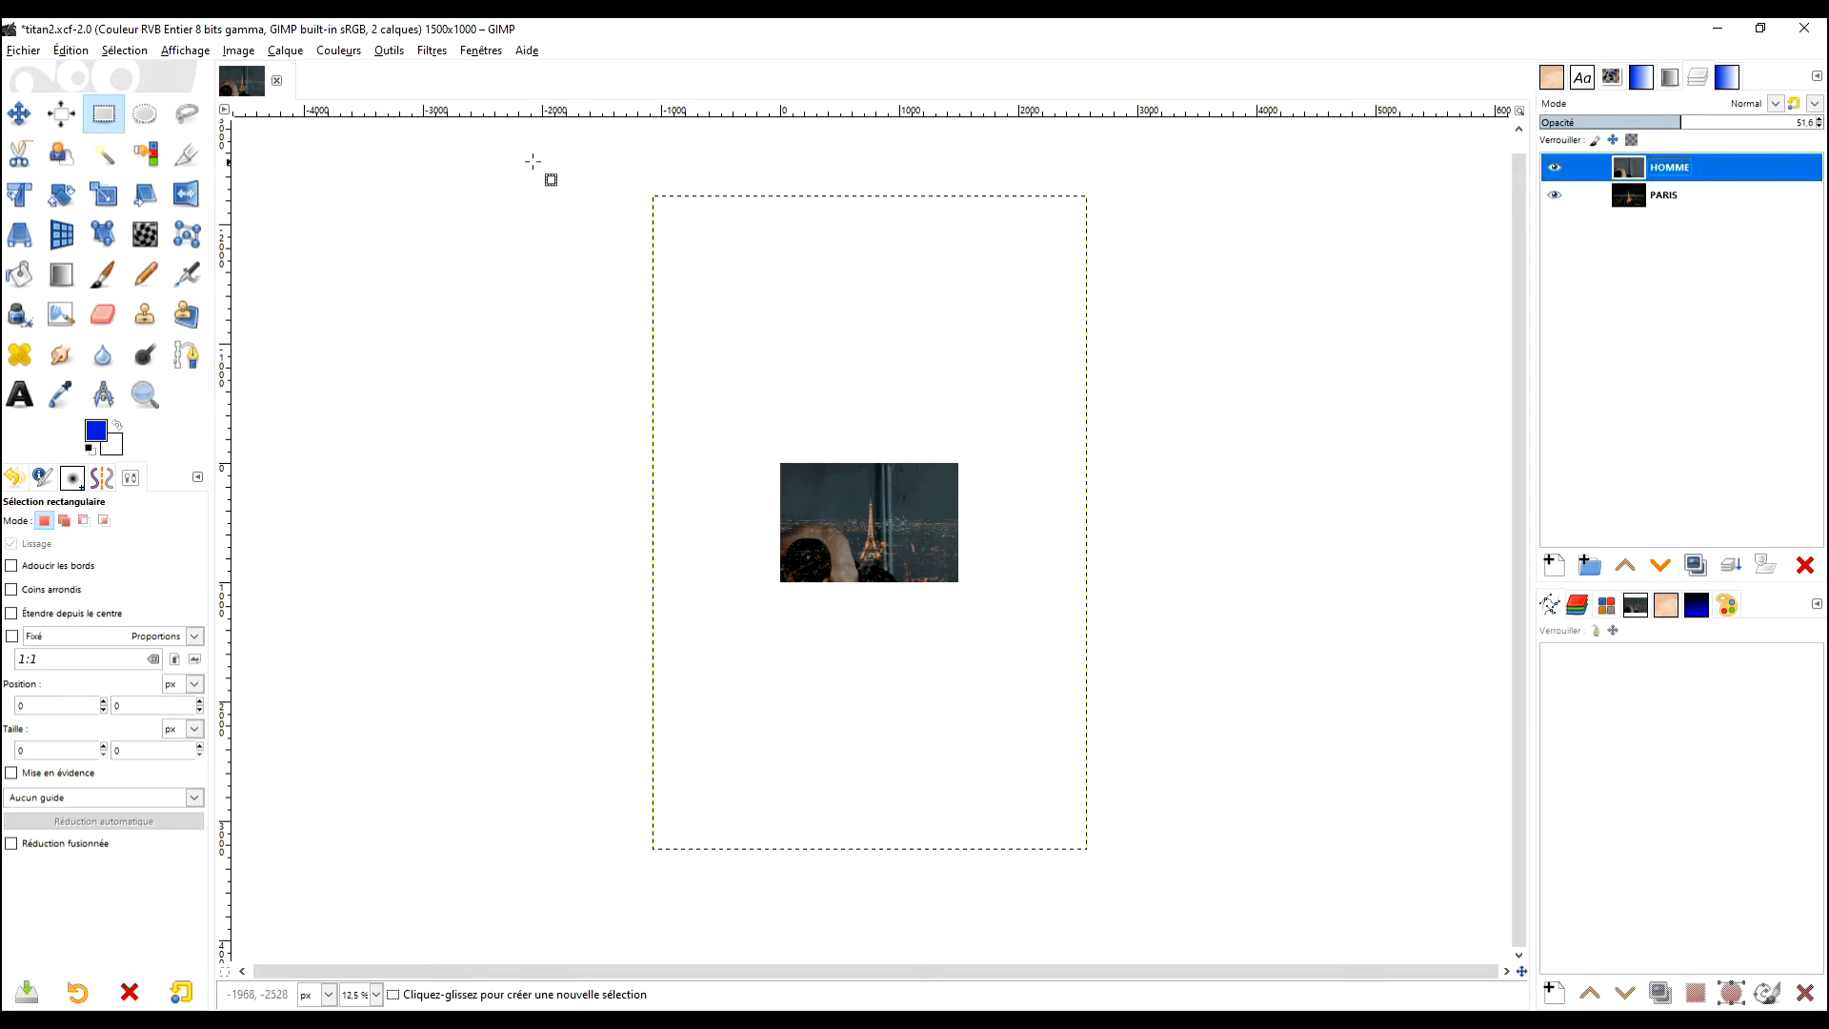
Step: Scale the HOMME layer down proportionally to about 1344 × 2016 px and move it over the Paris image
click(102, 196)
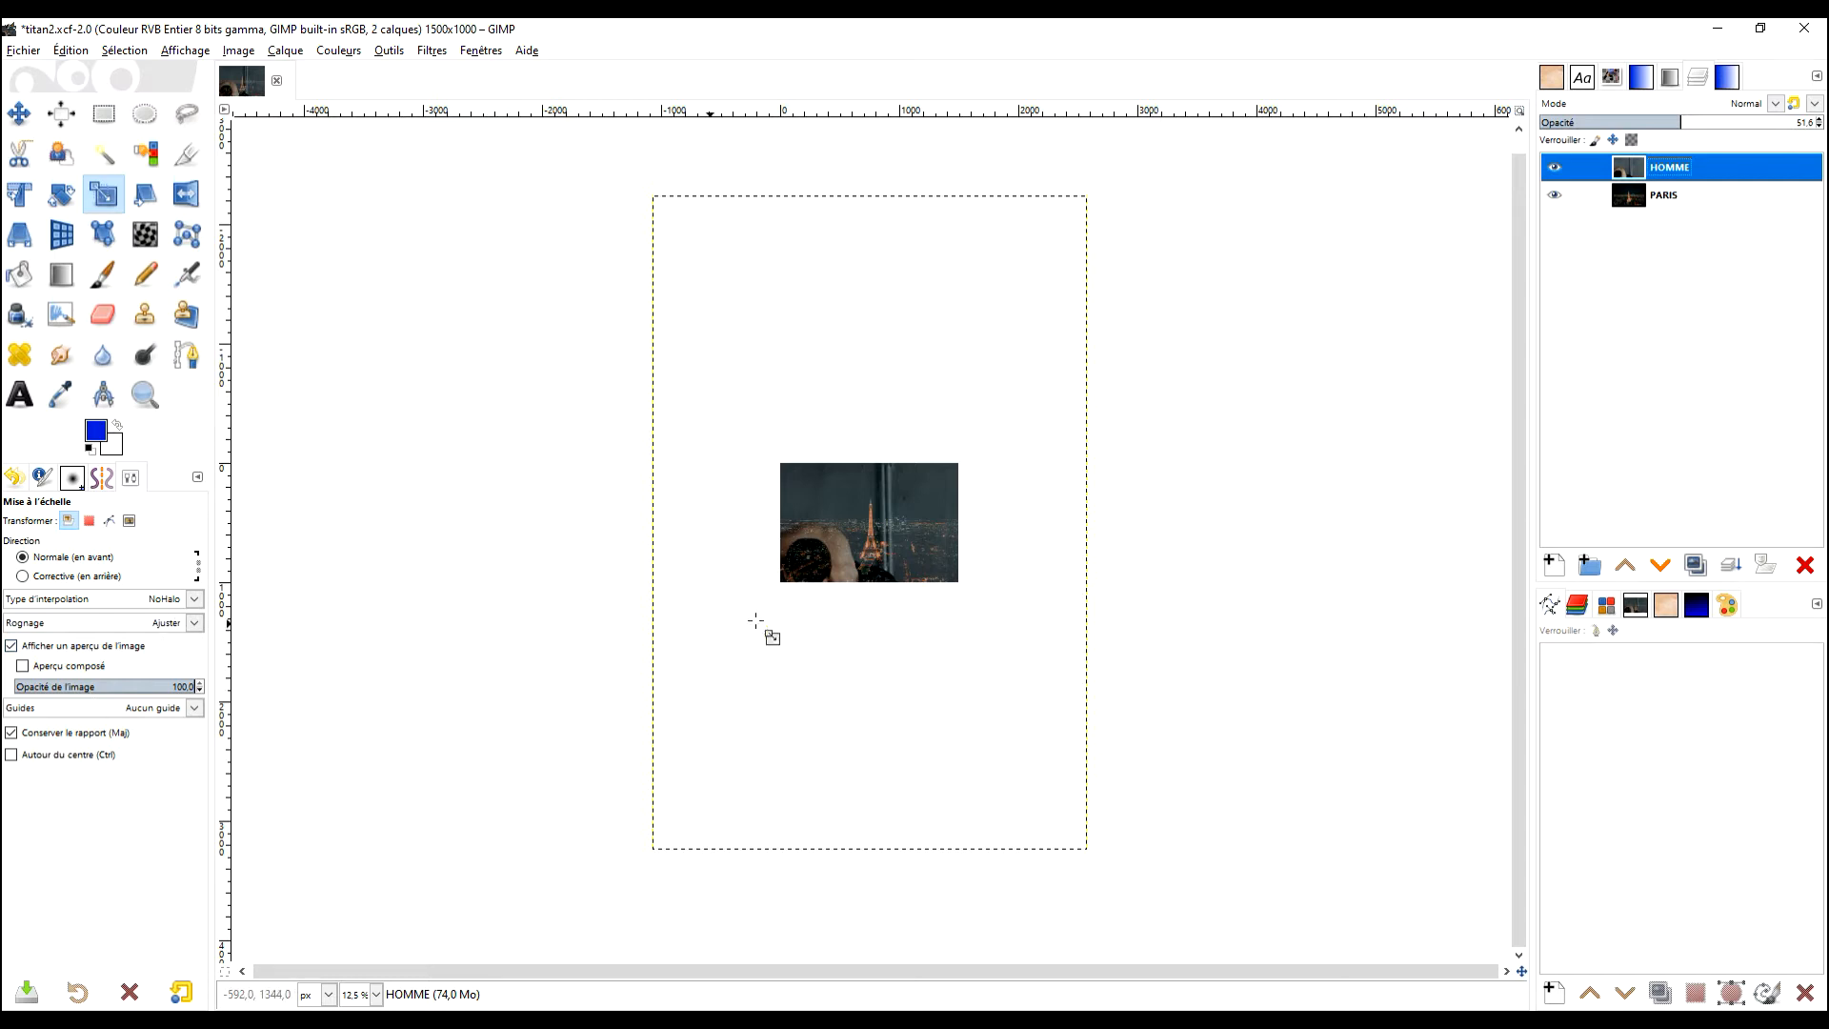
click(893, 524)
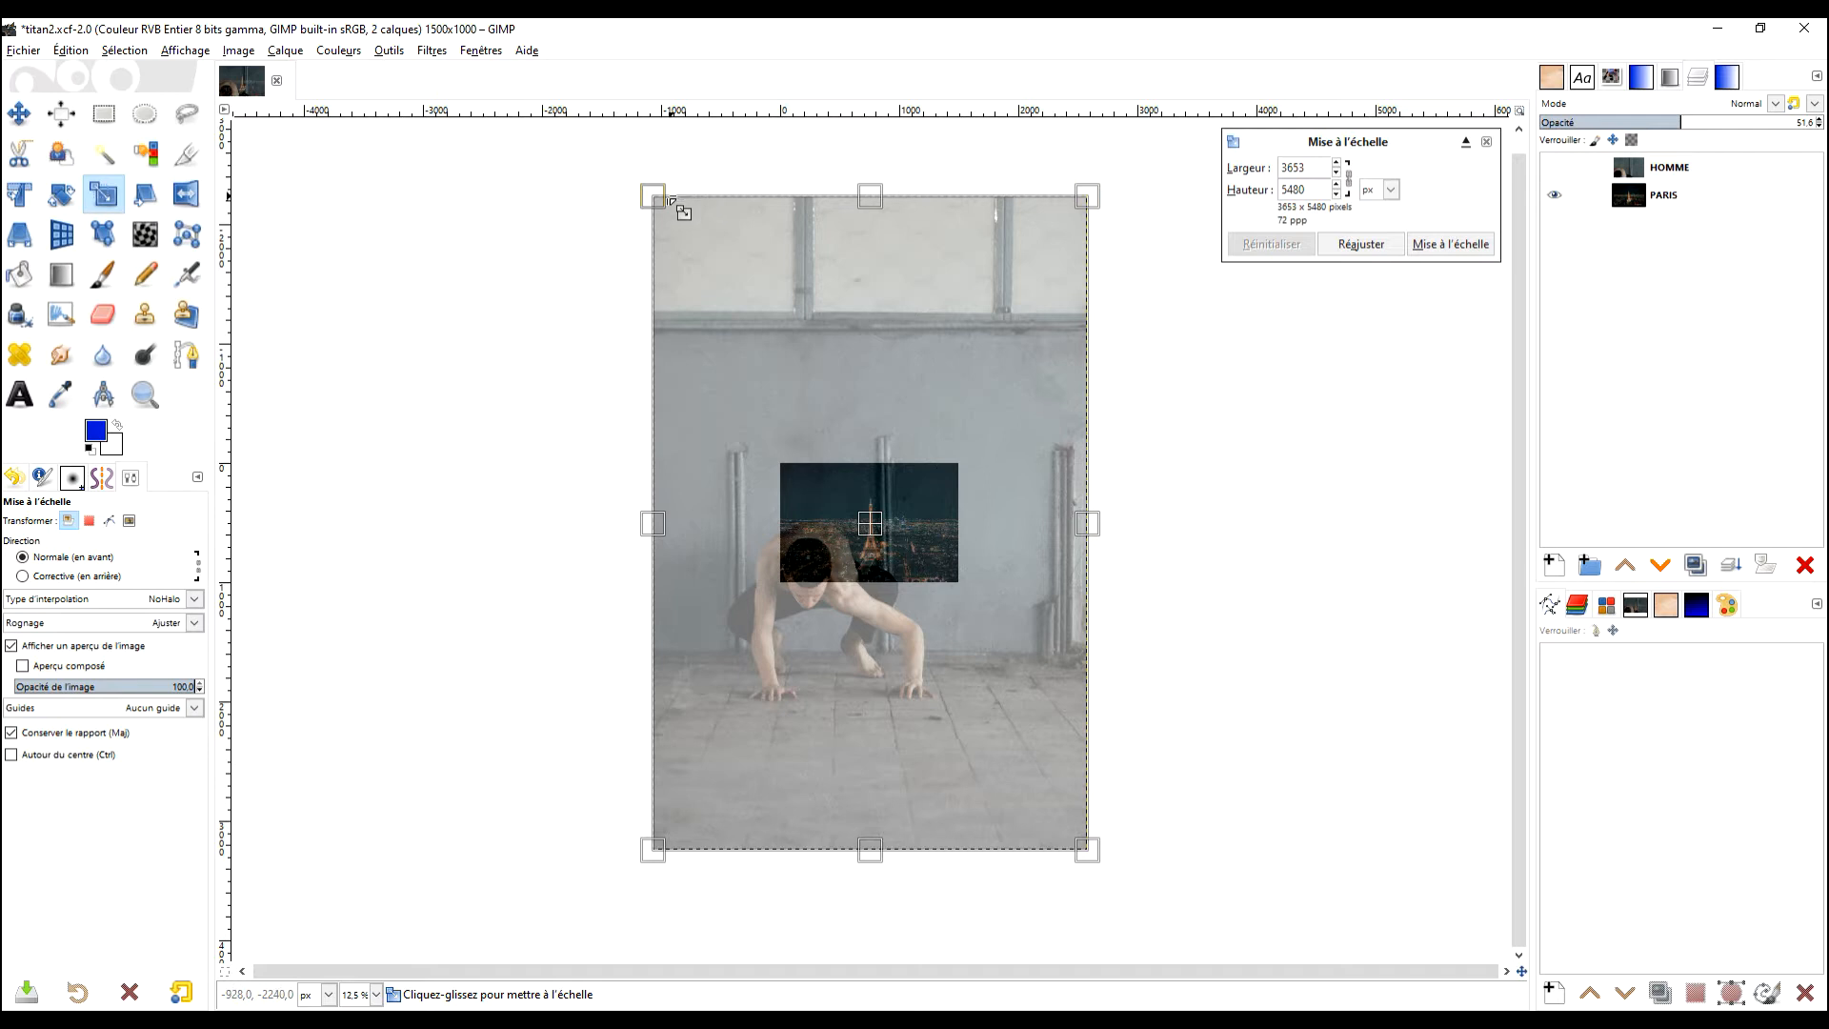
drag(650, 195, 945, 599)
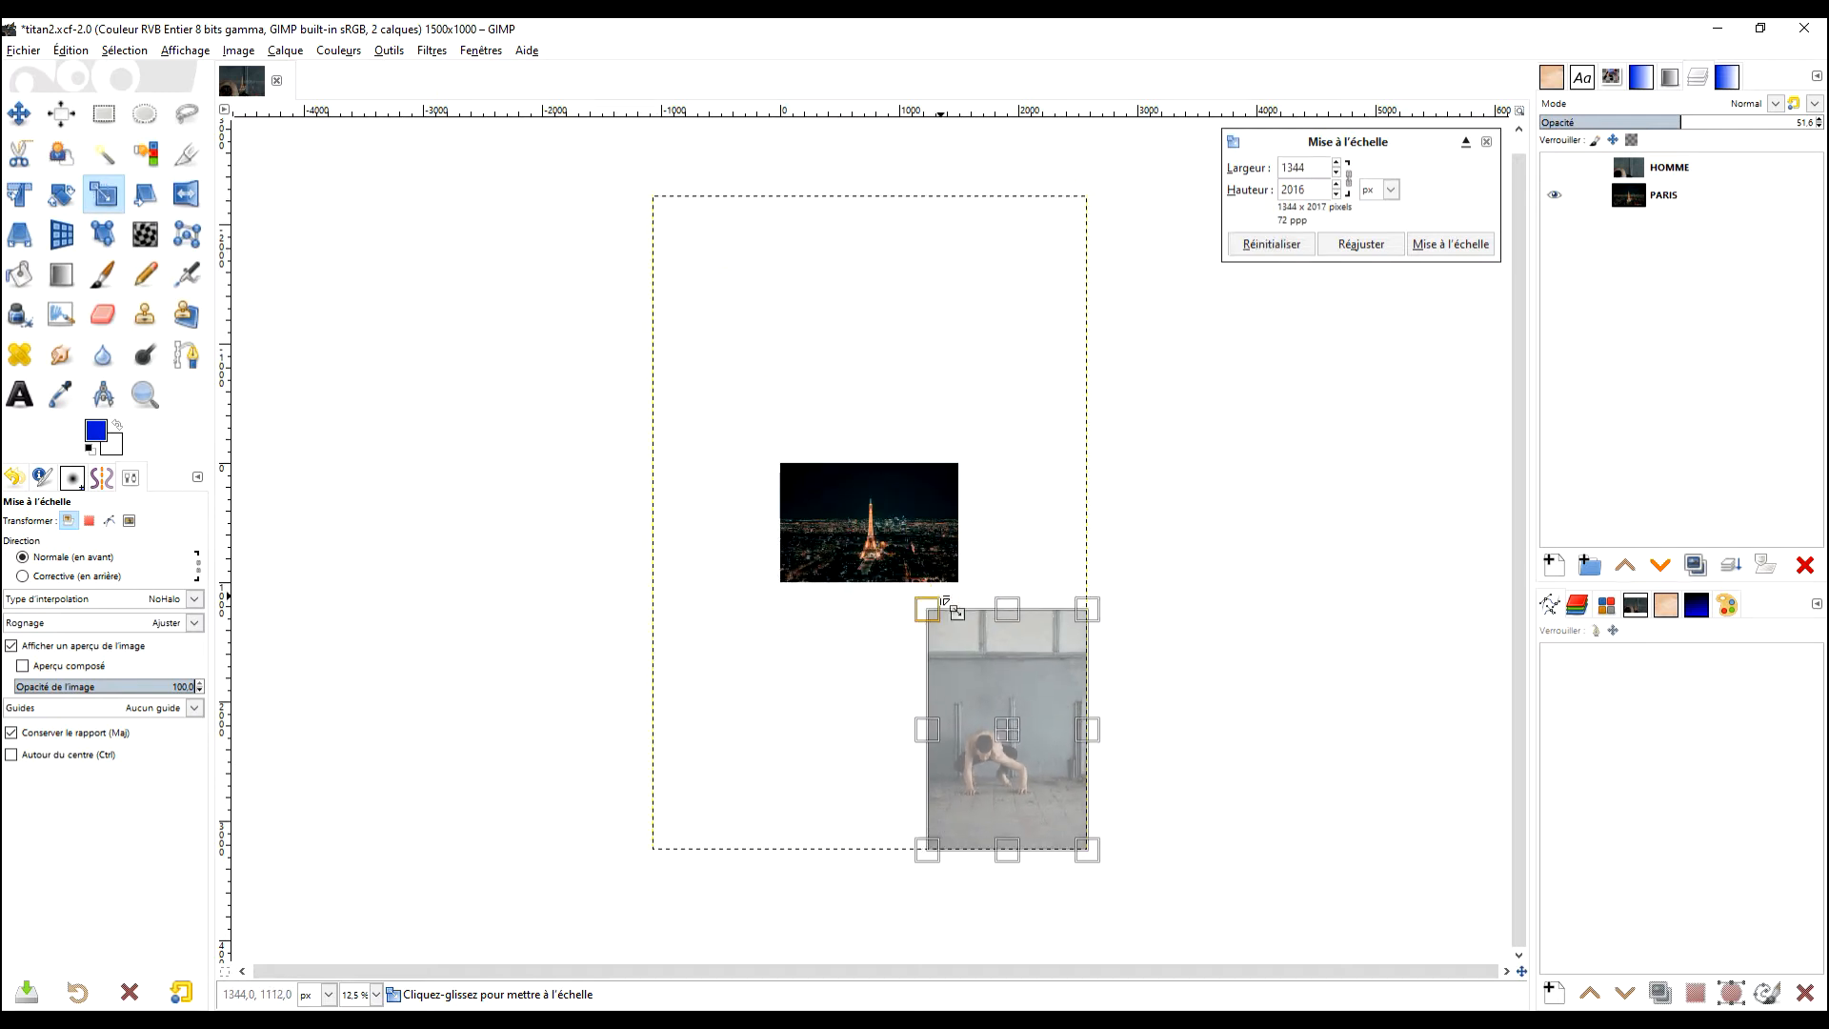
drag(1030, 744, 910, 520)
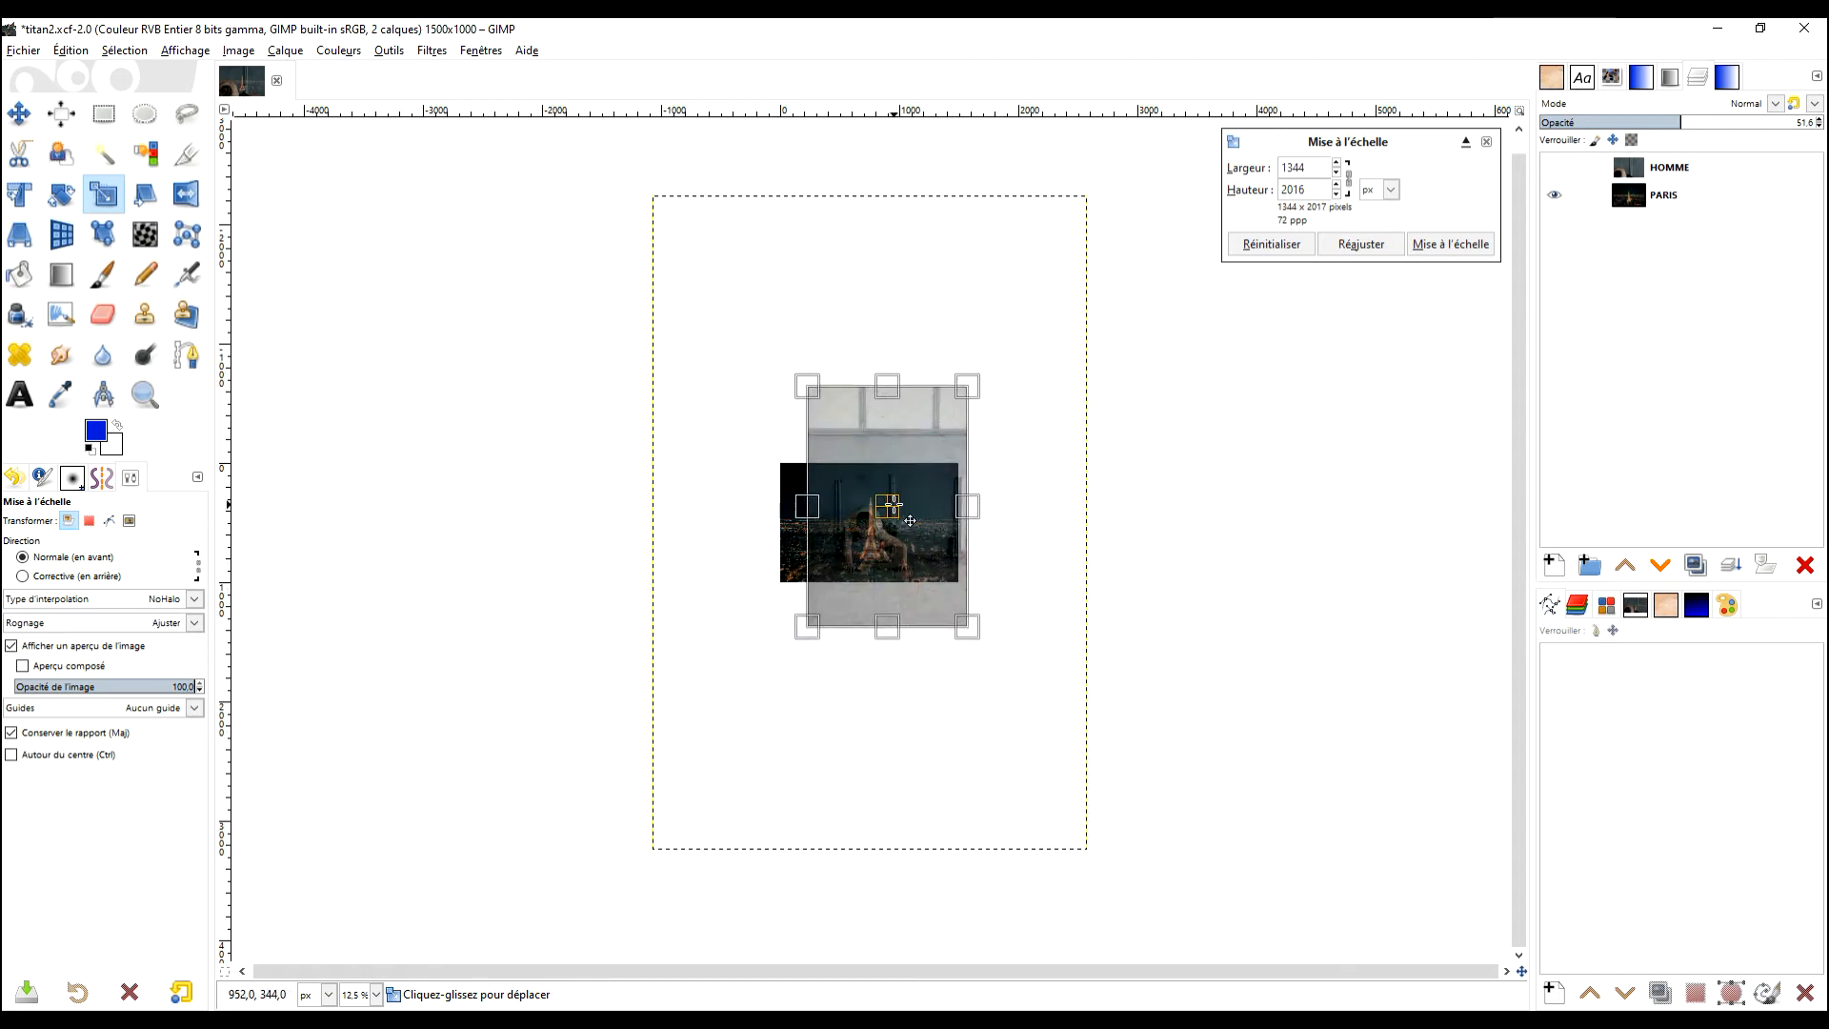
Step: Shift the scaled HOMME preview slightly up and left so the crouching man straddles the Eiffel Tower
ctrl+scroll(910, 520, up, 2)
ctrl+scroll(879, 512, up, 2)
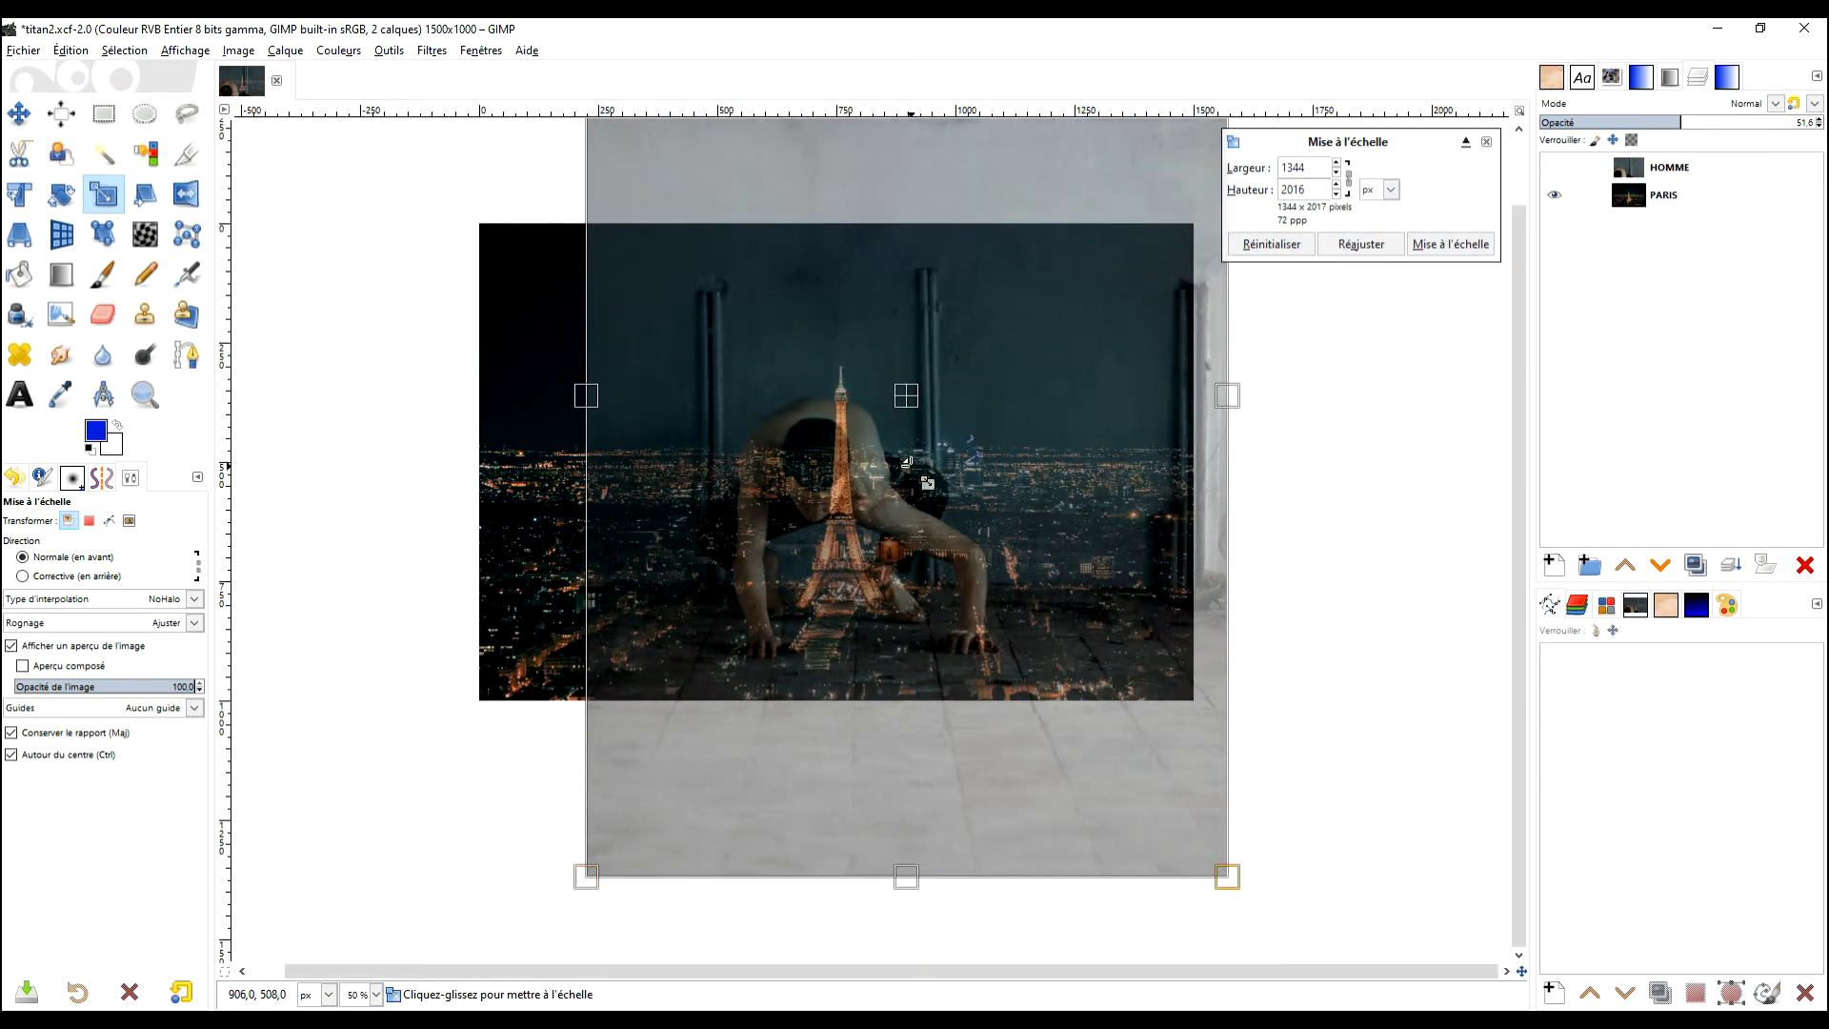
ctrl+scroll(911, 466, up, 2)
ctrl+scroll(977, 396, down, 2)
drag(1053, 391, 972, 557)
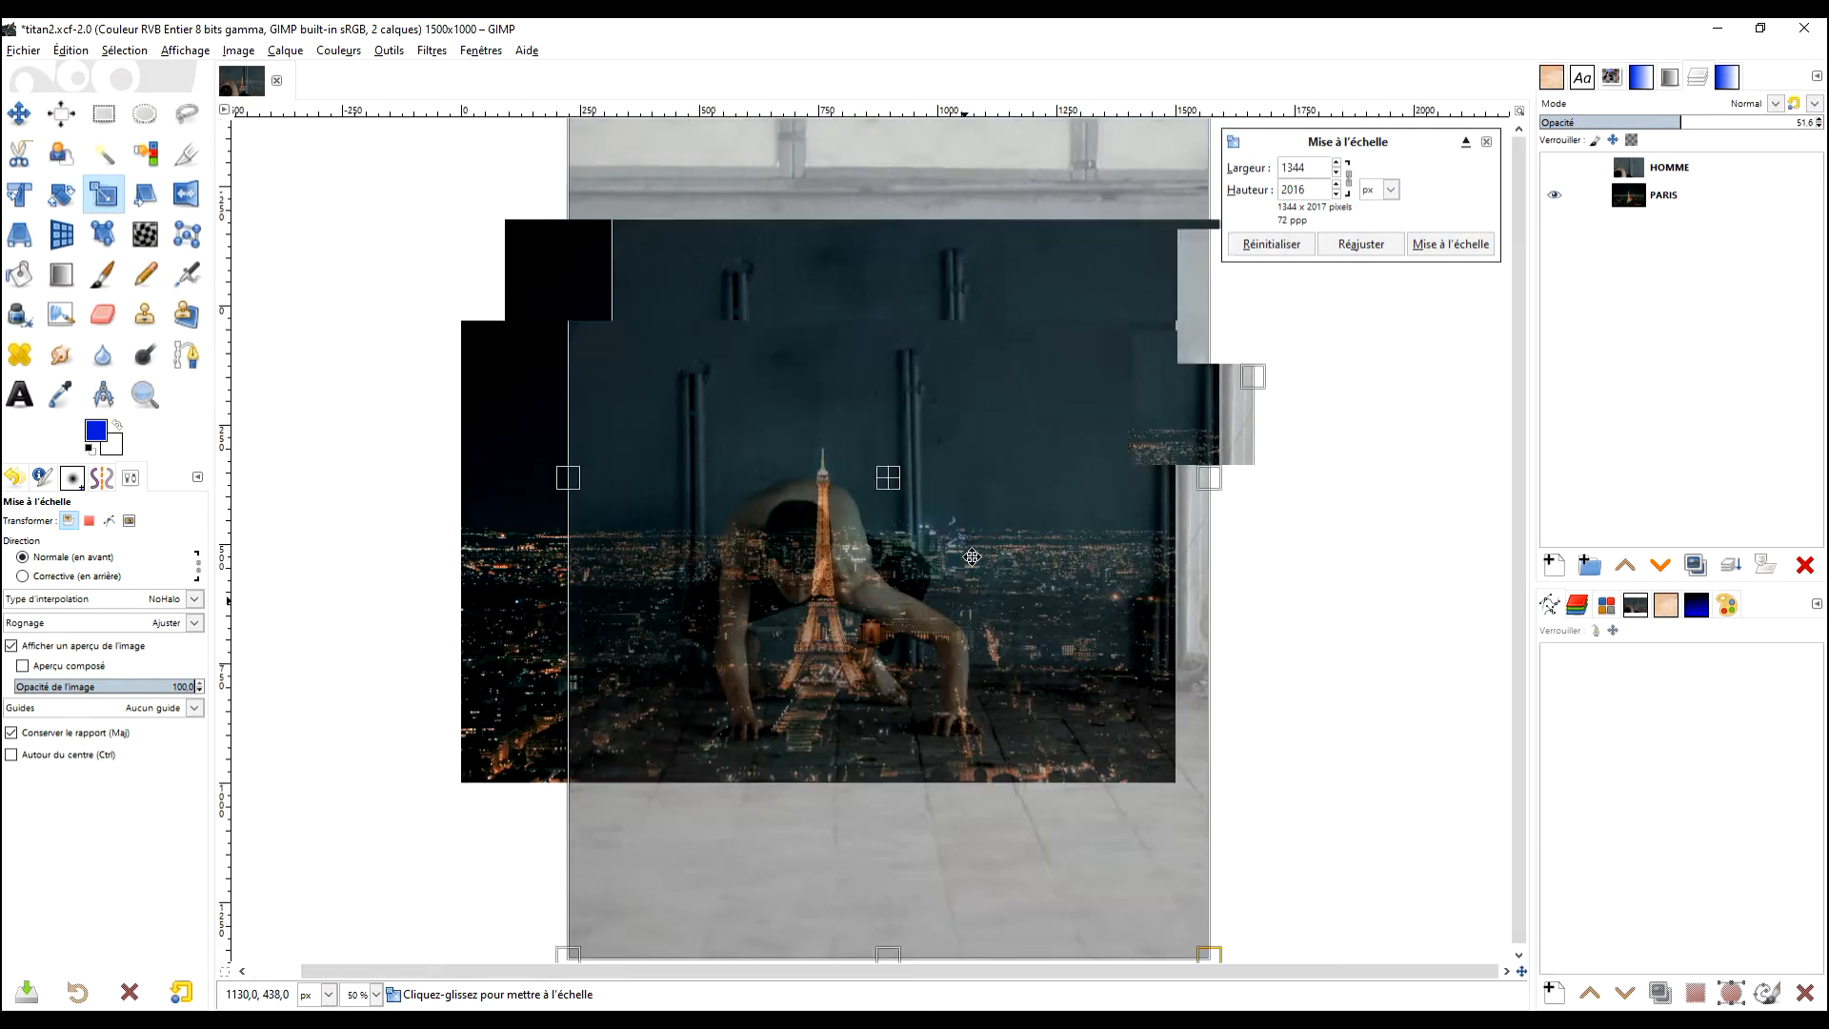
drag(850, 539, 843, 496)
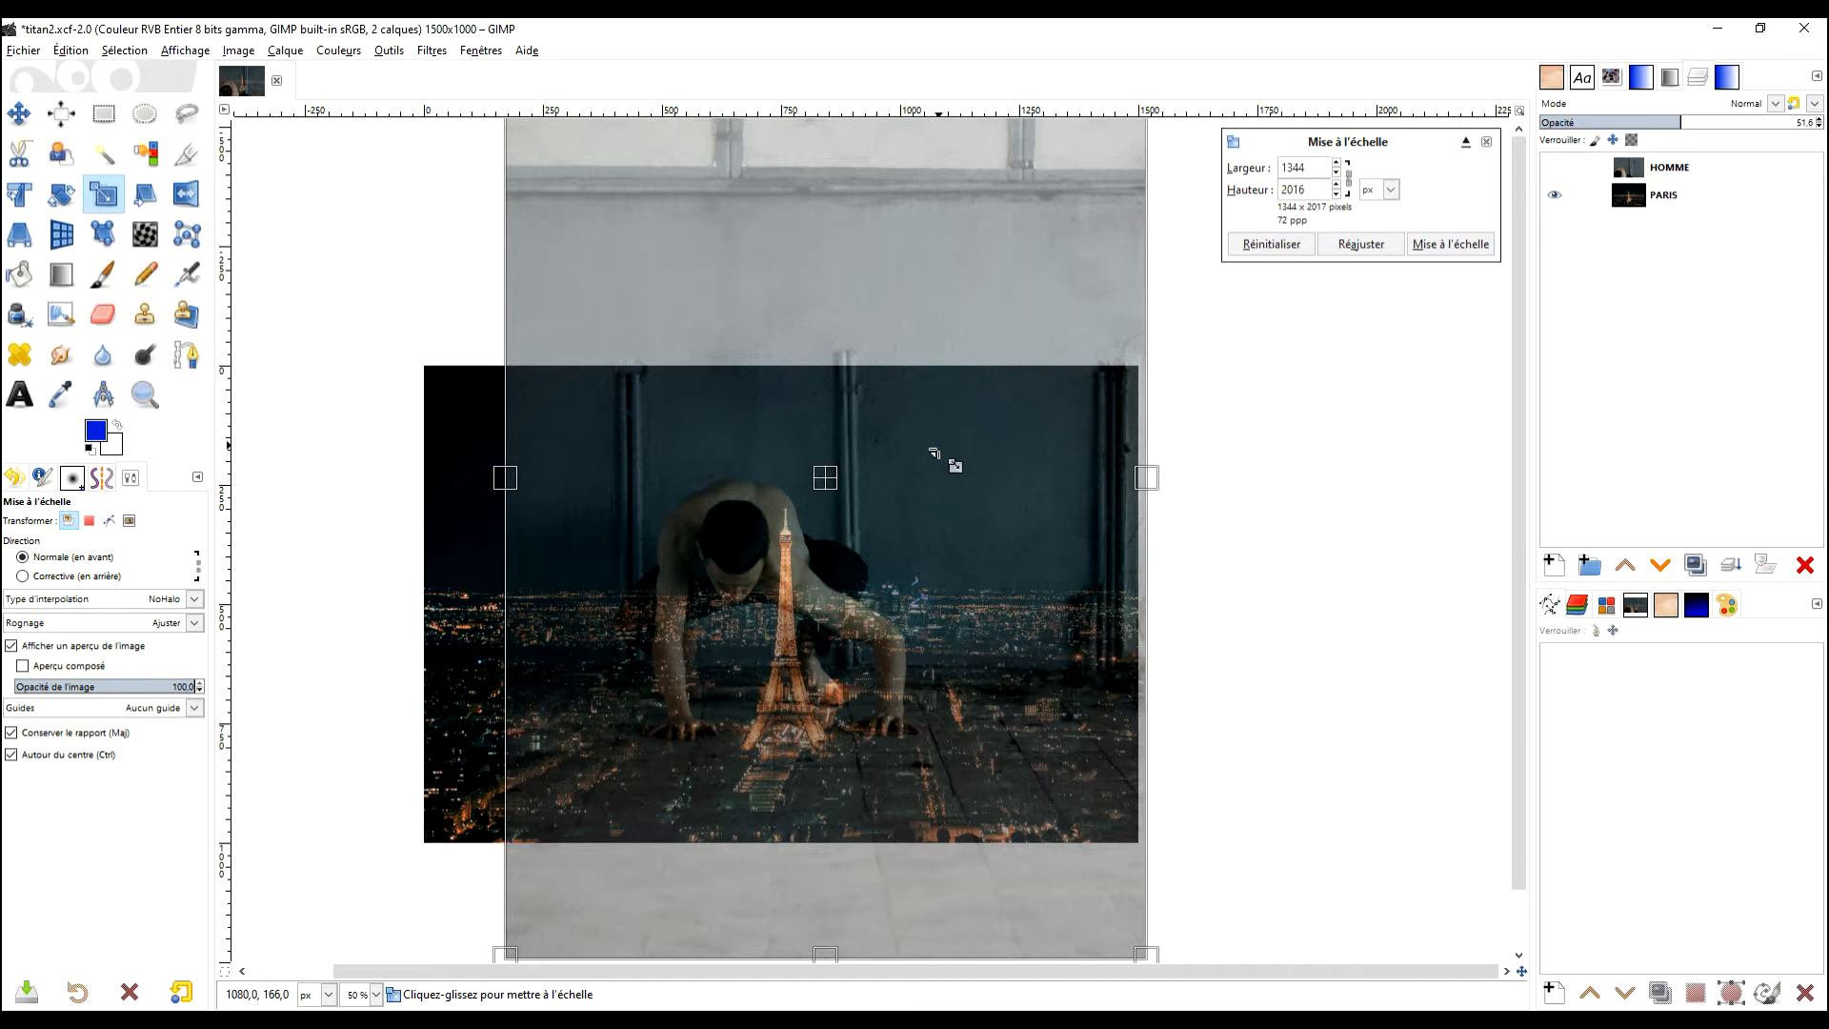
Step: Enlarge the HOMME preview proportionally to about 1710 × 2565 px and reposition it over the Eiffel Tower
scroll(934, 454, down, 1)
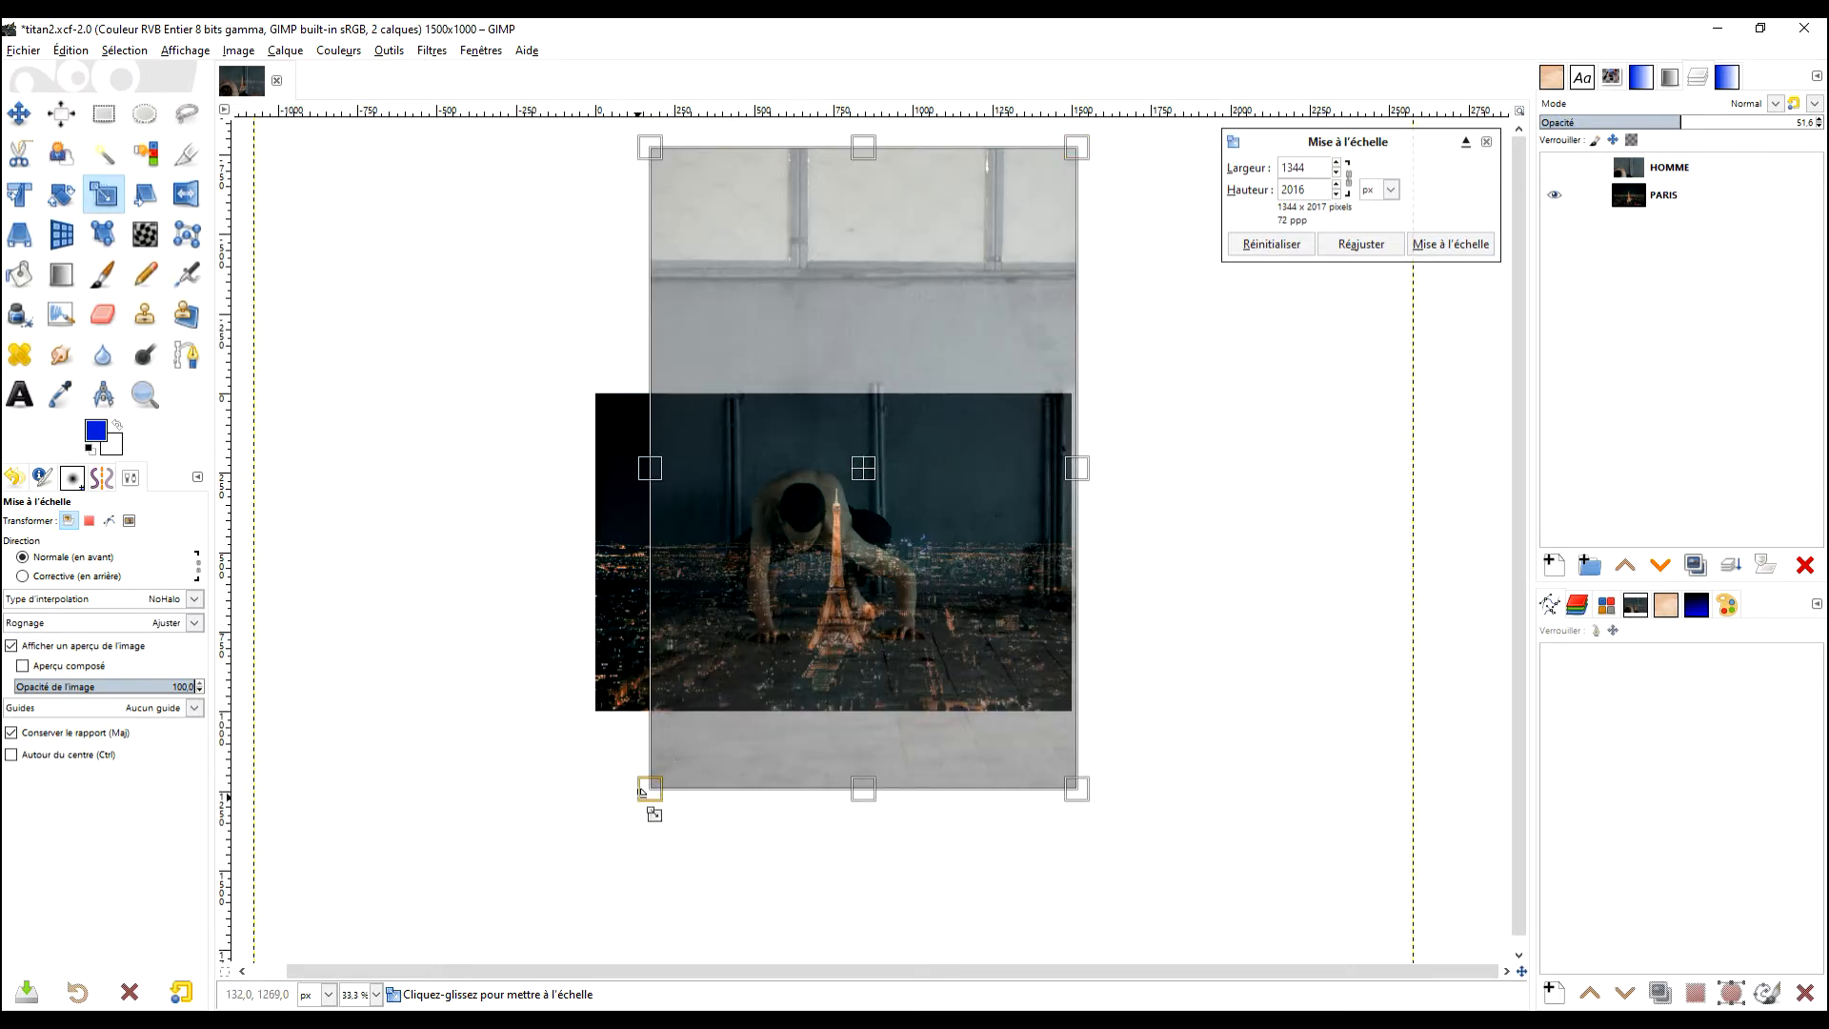
drag(614, 809, 556, 863)
drag(856, 533, 886, 464)
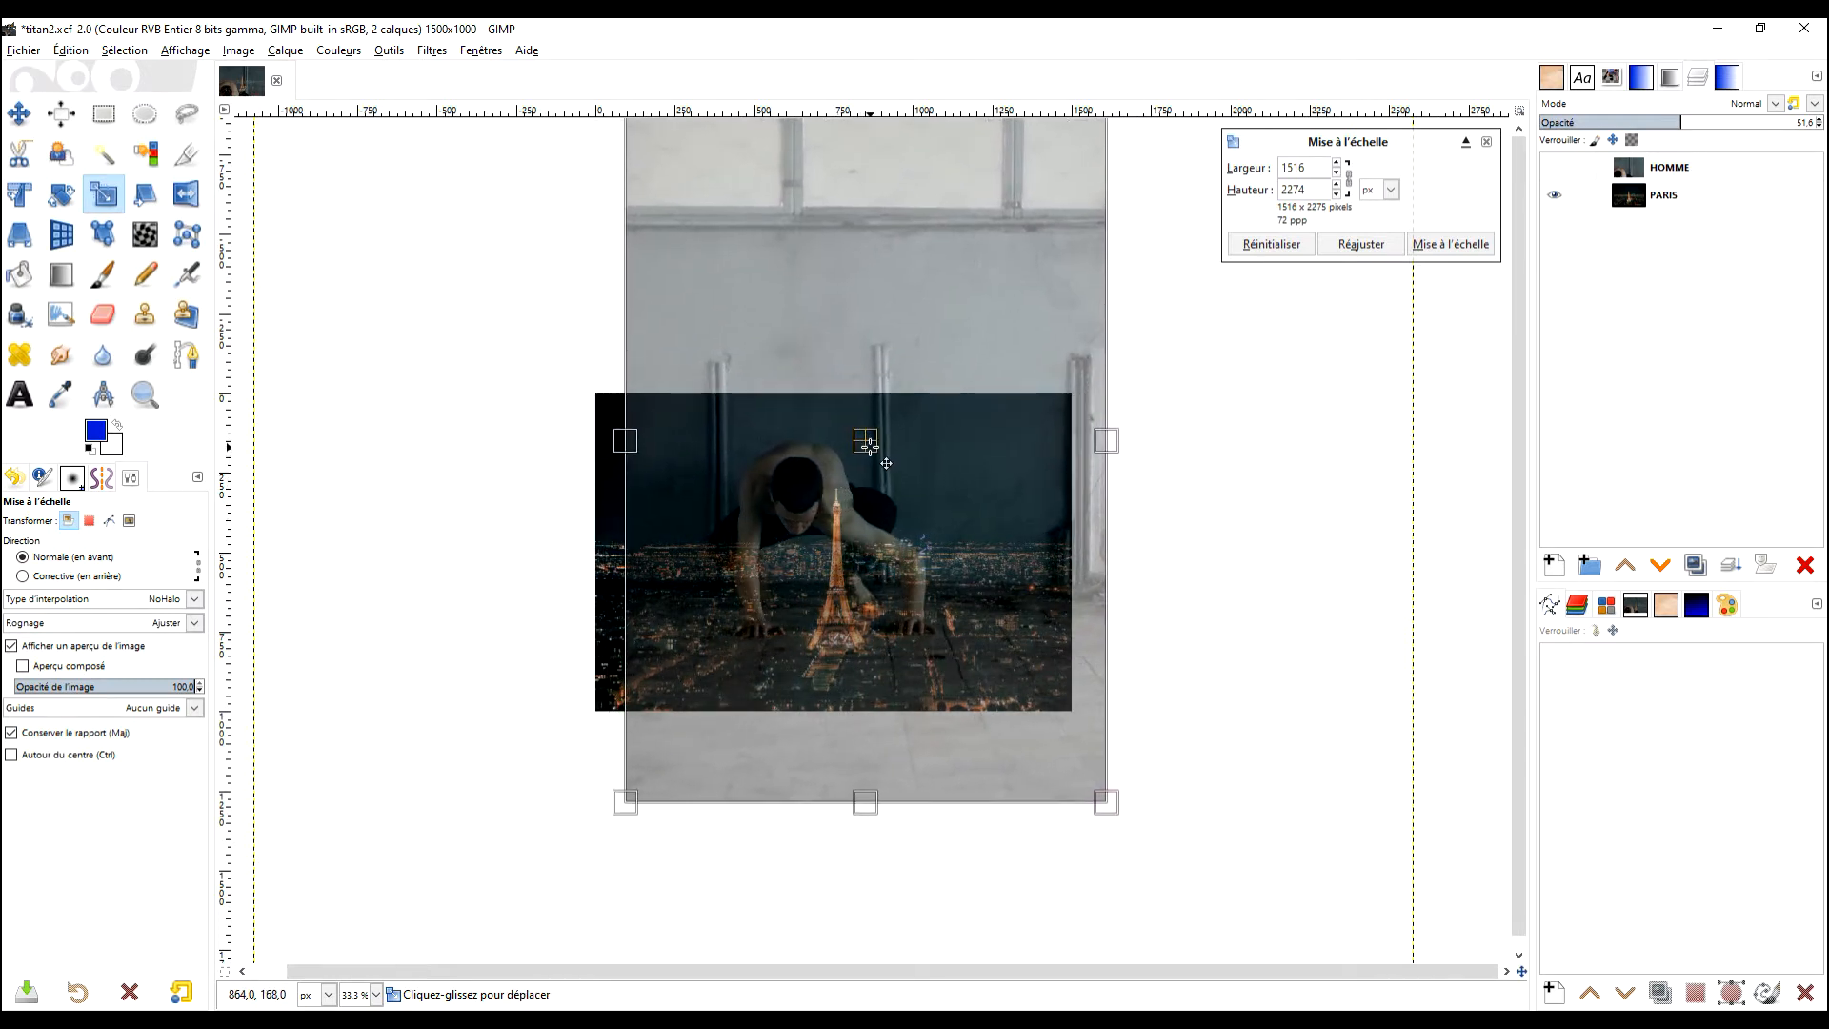
drag(620, 805, 519, 867)
drag(847, 500, 889, 437)
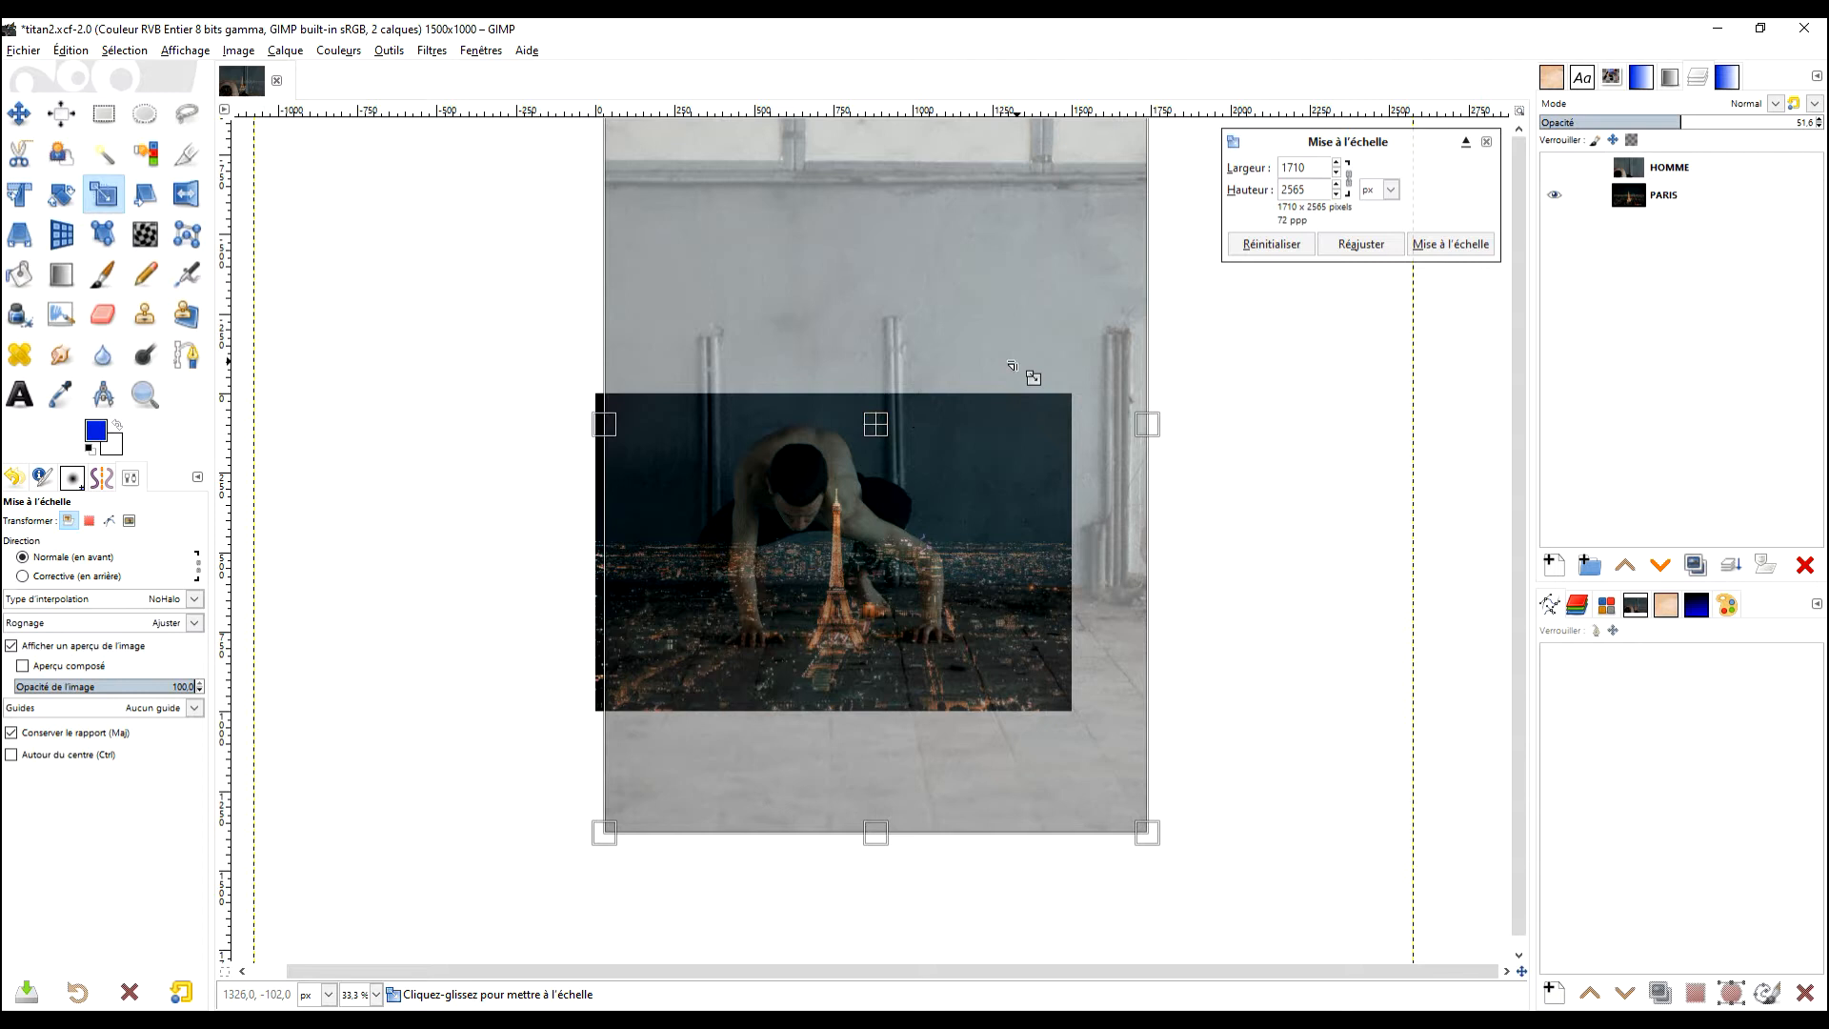
Step: Apply the scaling to the HOMME layer and restore its opacity to 100
scroll(1233, 515, down, 3)
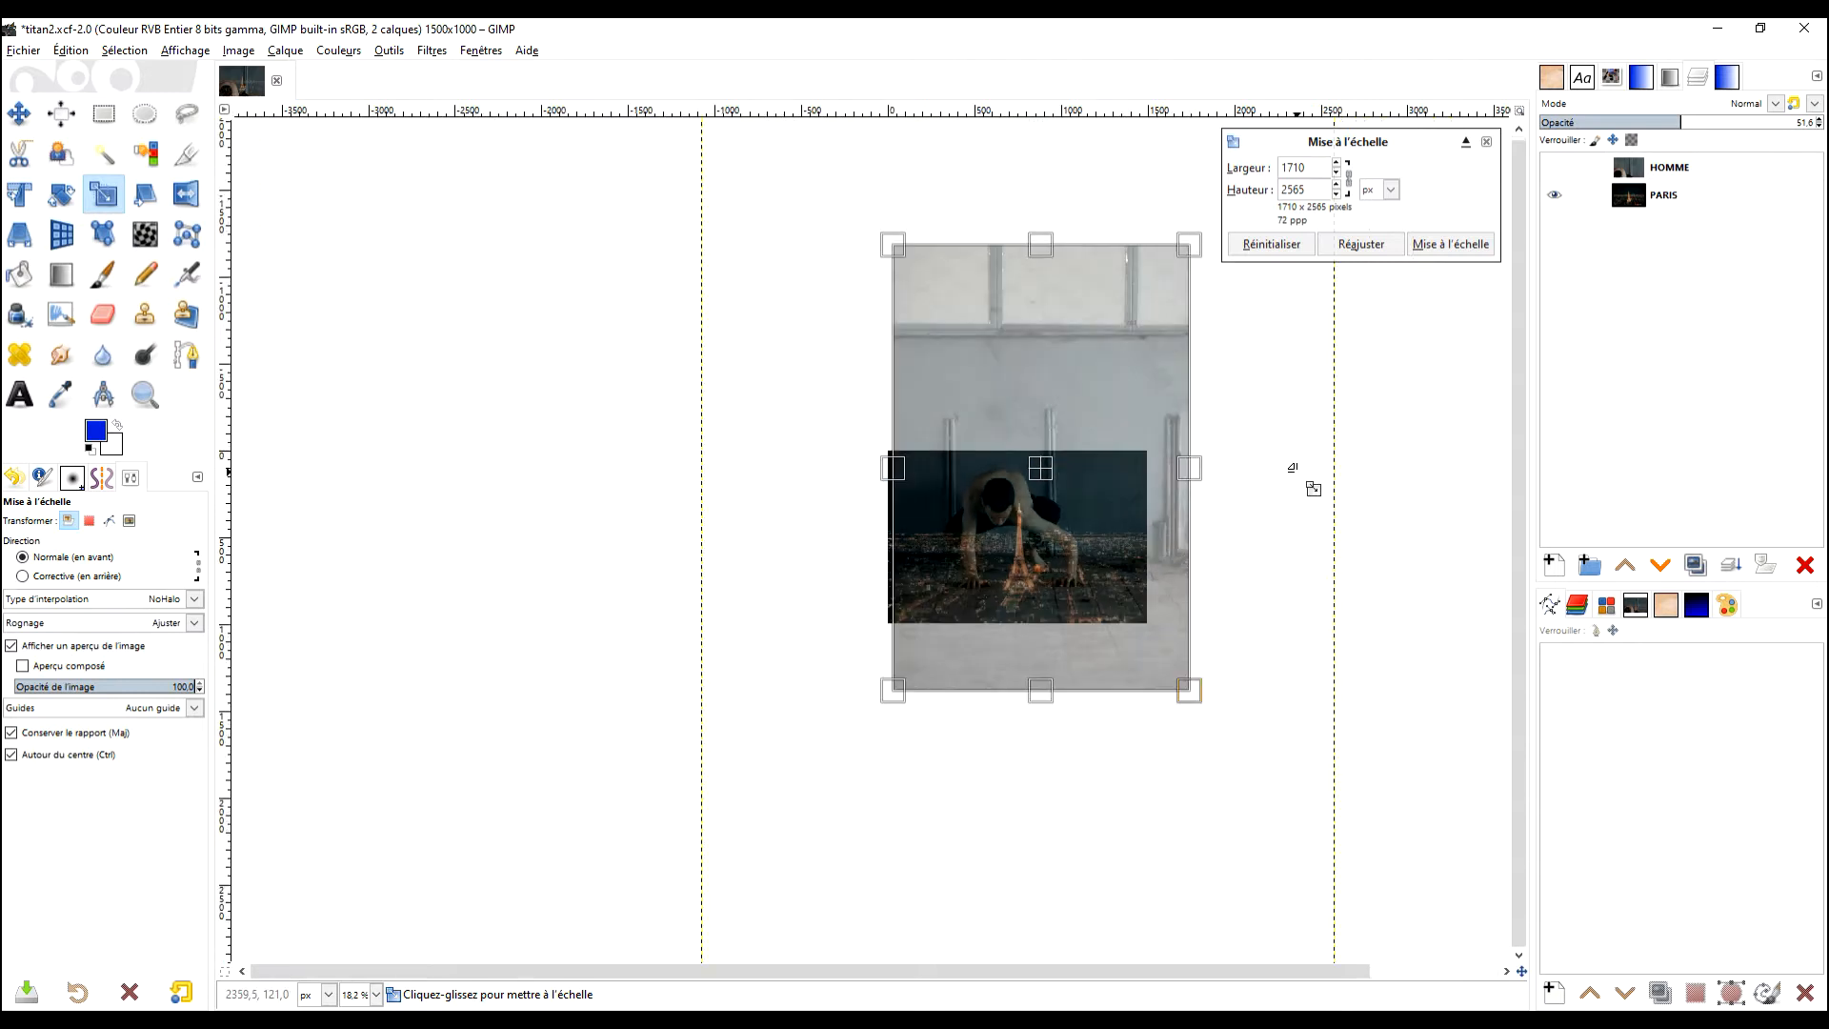
drag(1112, 568, 1130, 507)
scroll(1112, 556, up, 3)
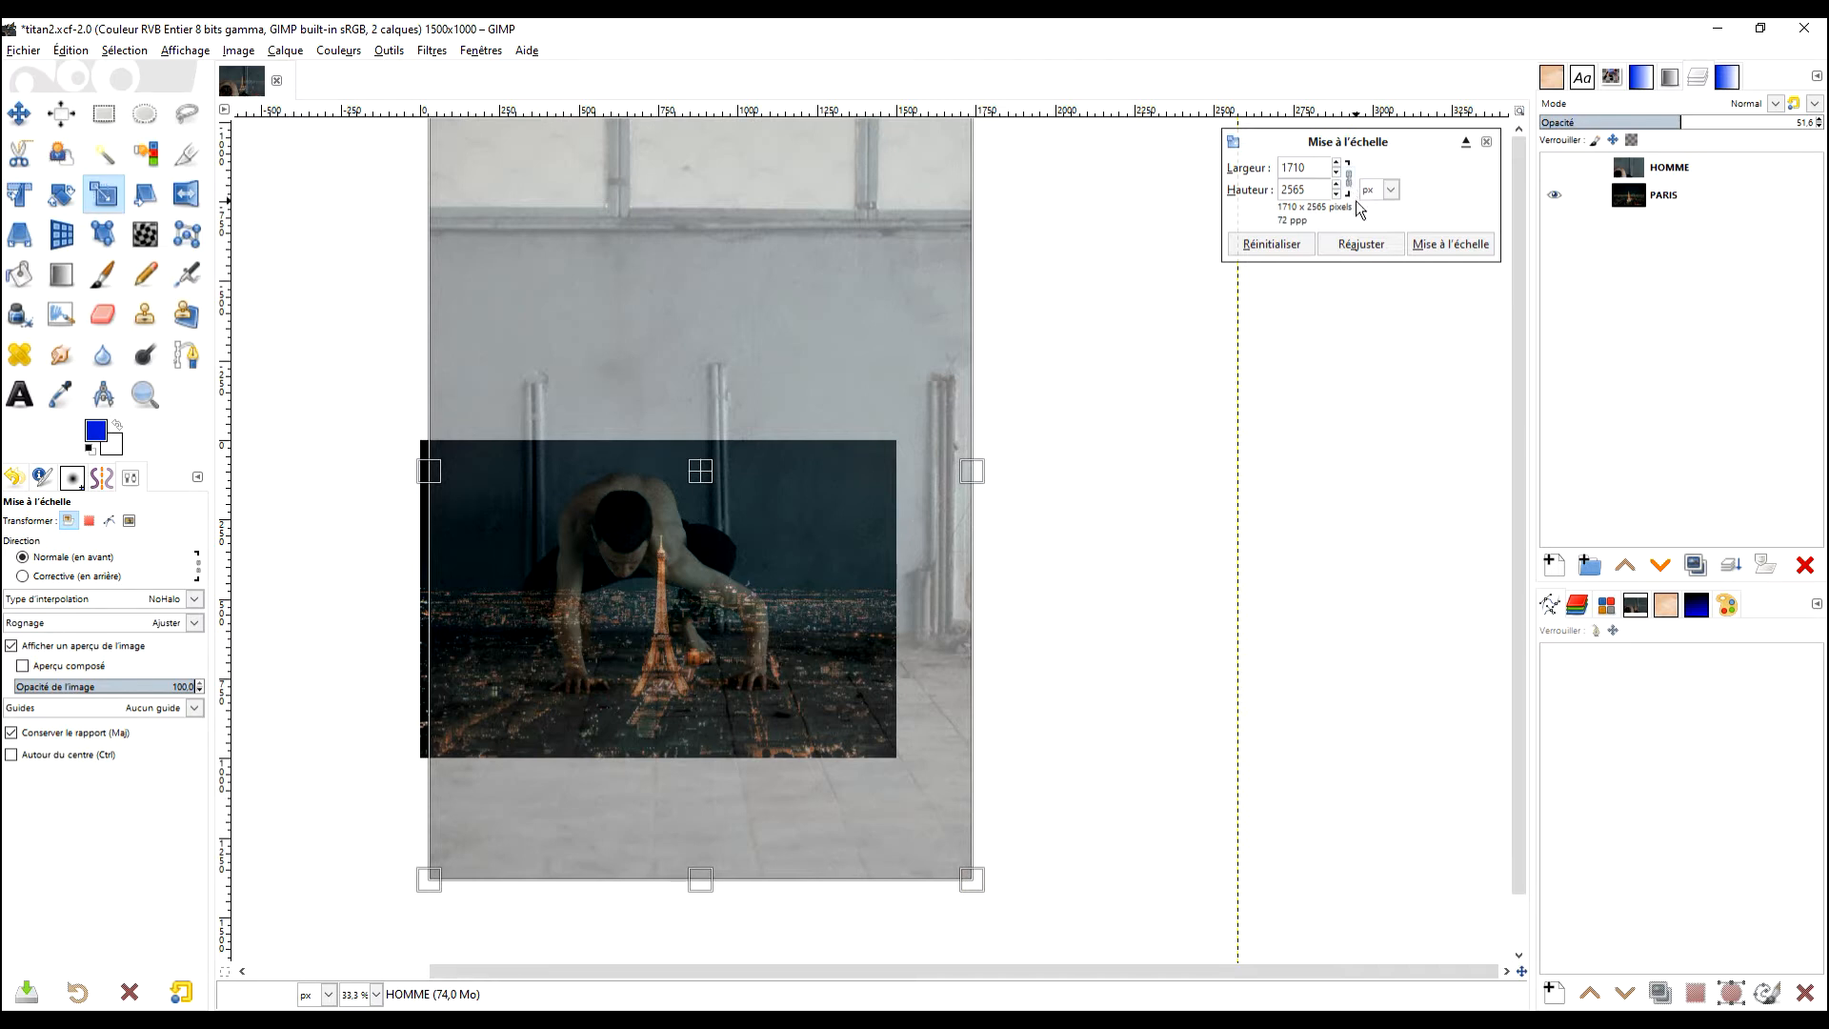
click(1450, 245)
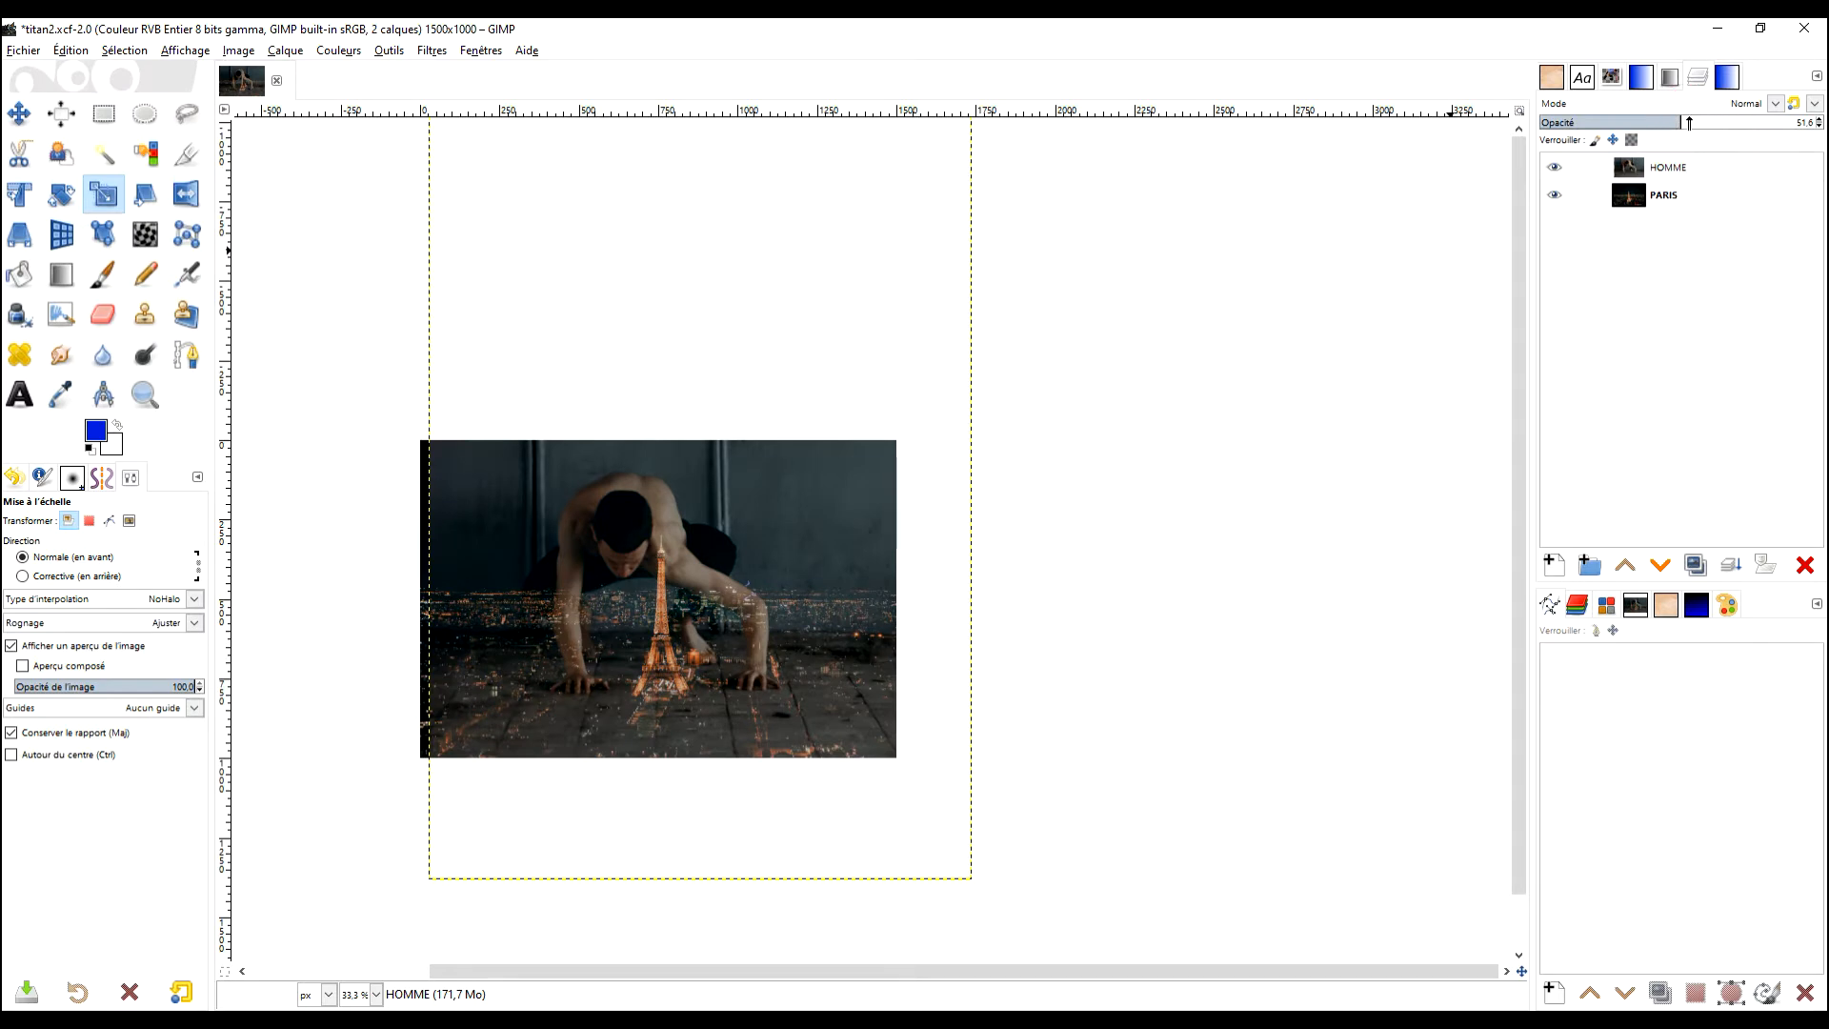
drag(1692, 123, 1793, 122)
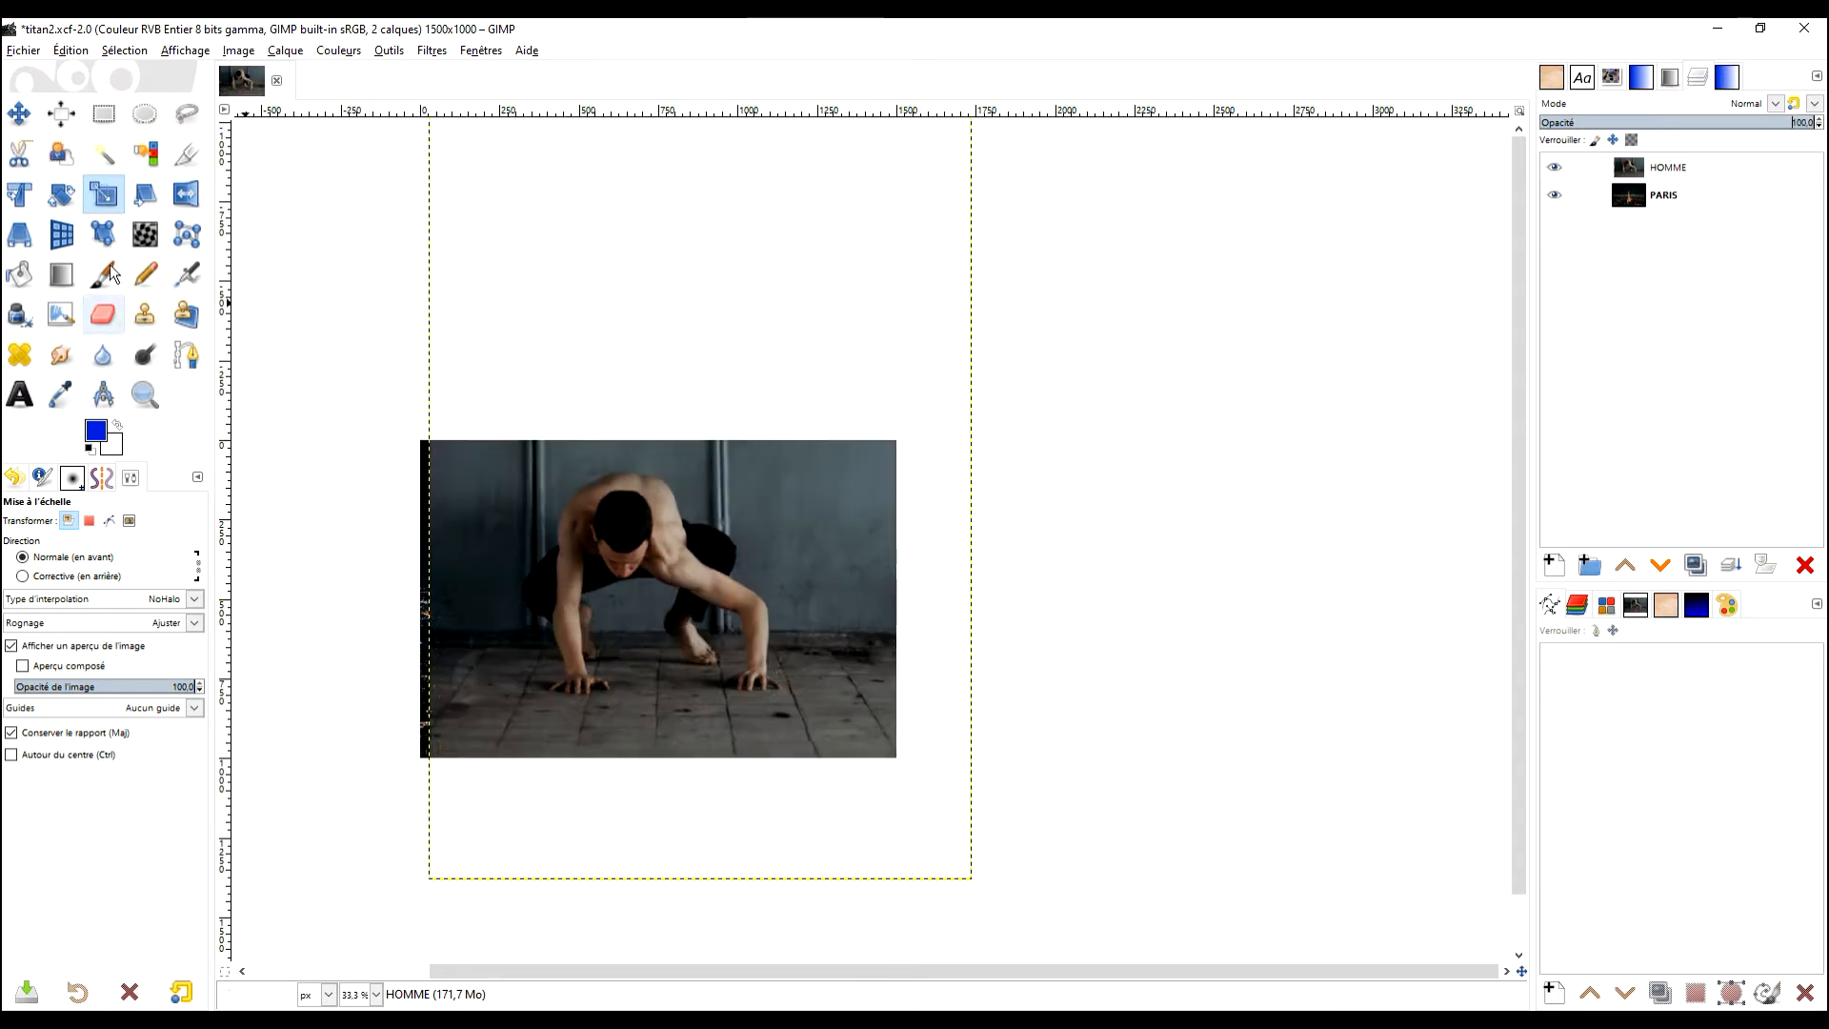
Step: Crop only the HOMME layer to a rectangle of about 855 × 783 px framing the man
click(184, 156)
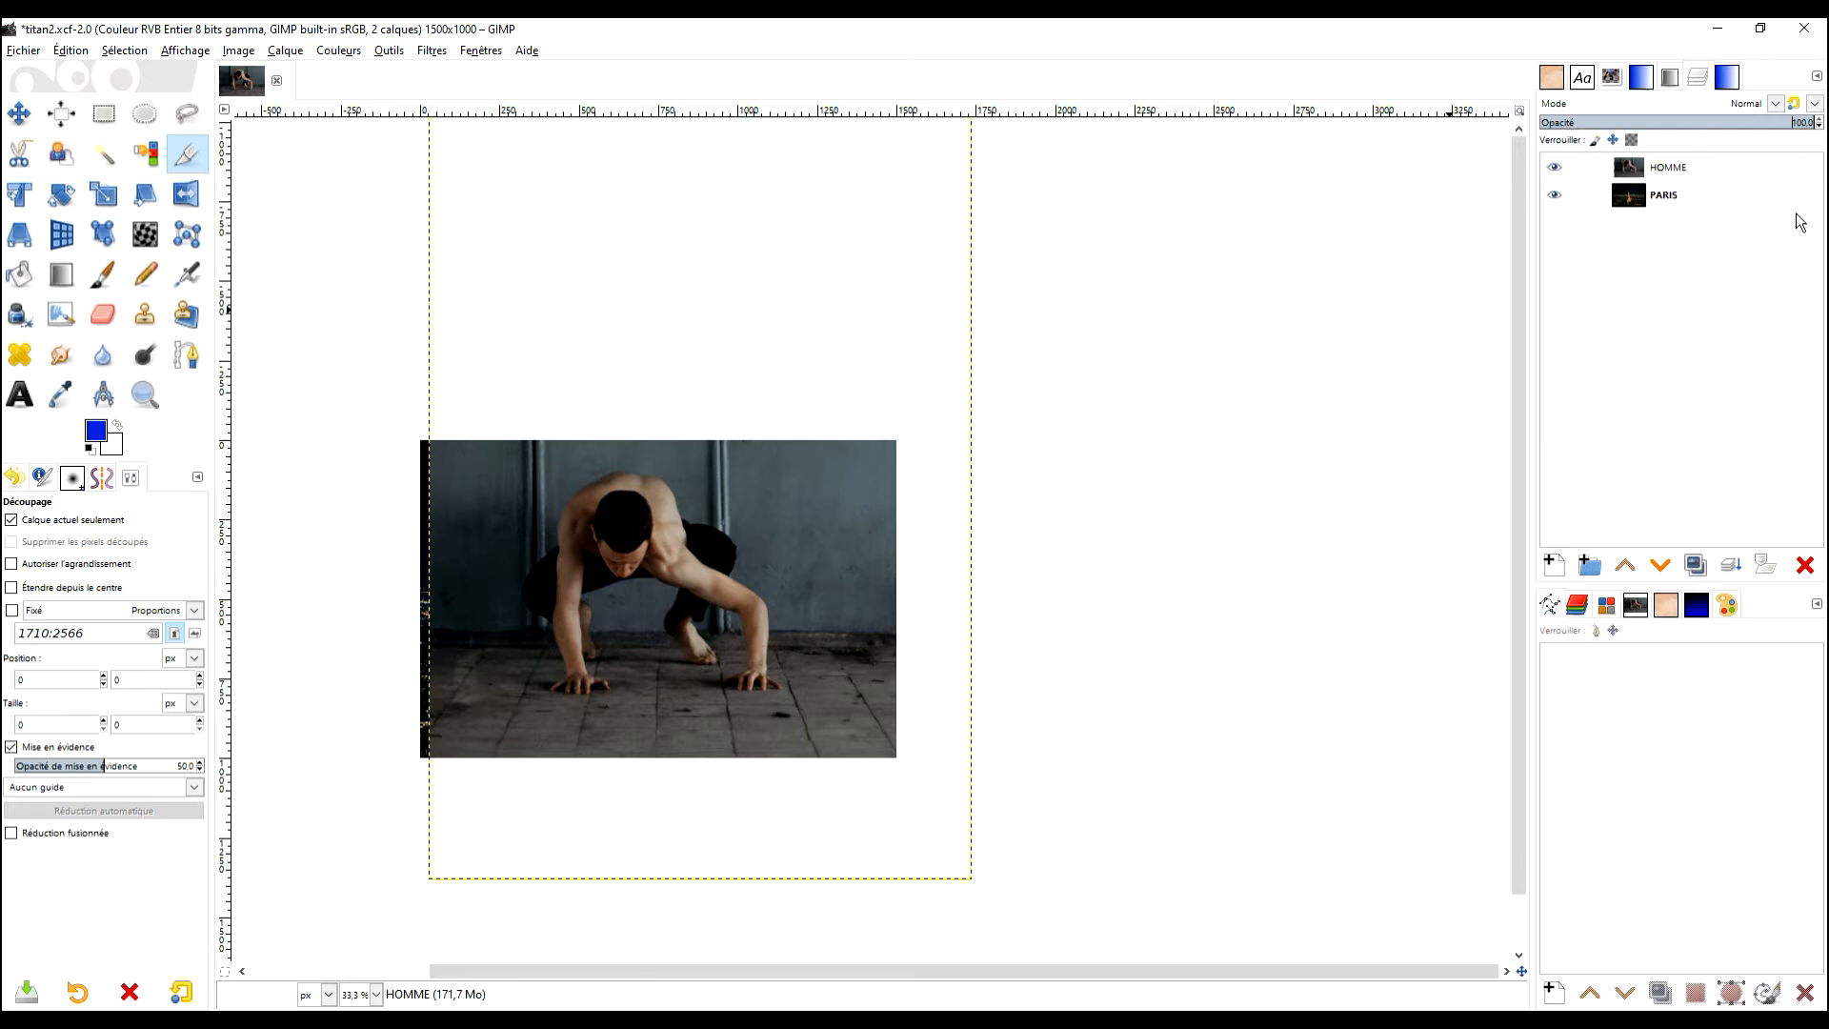
drag(519, 465, 787, 710)
drag(552, 522, 551, 494)
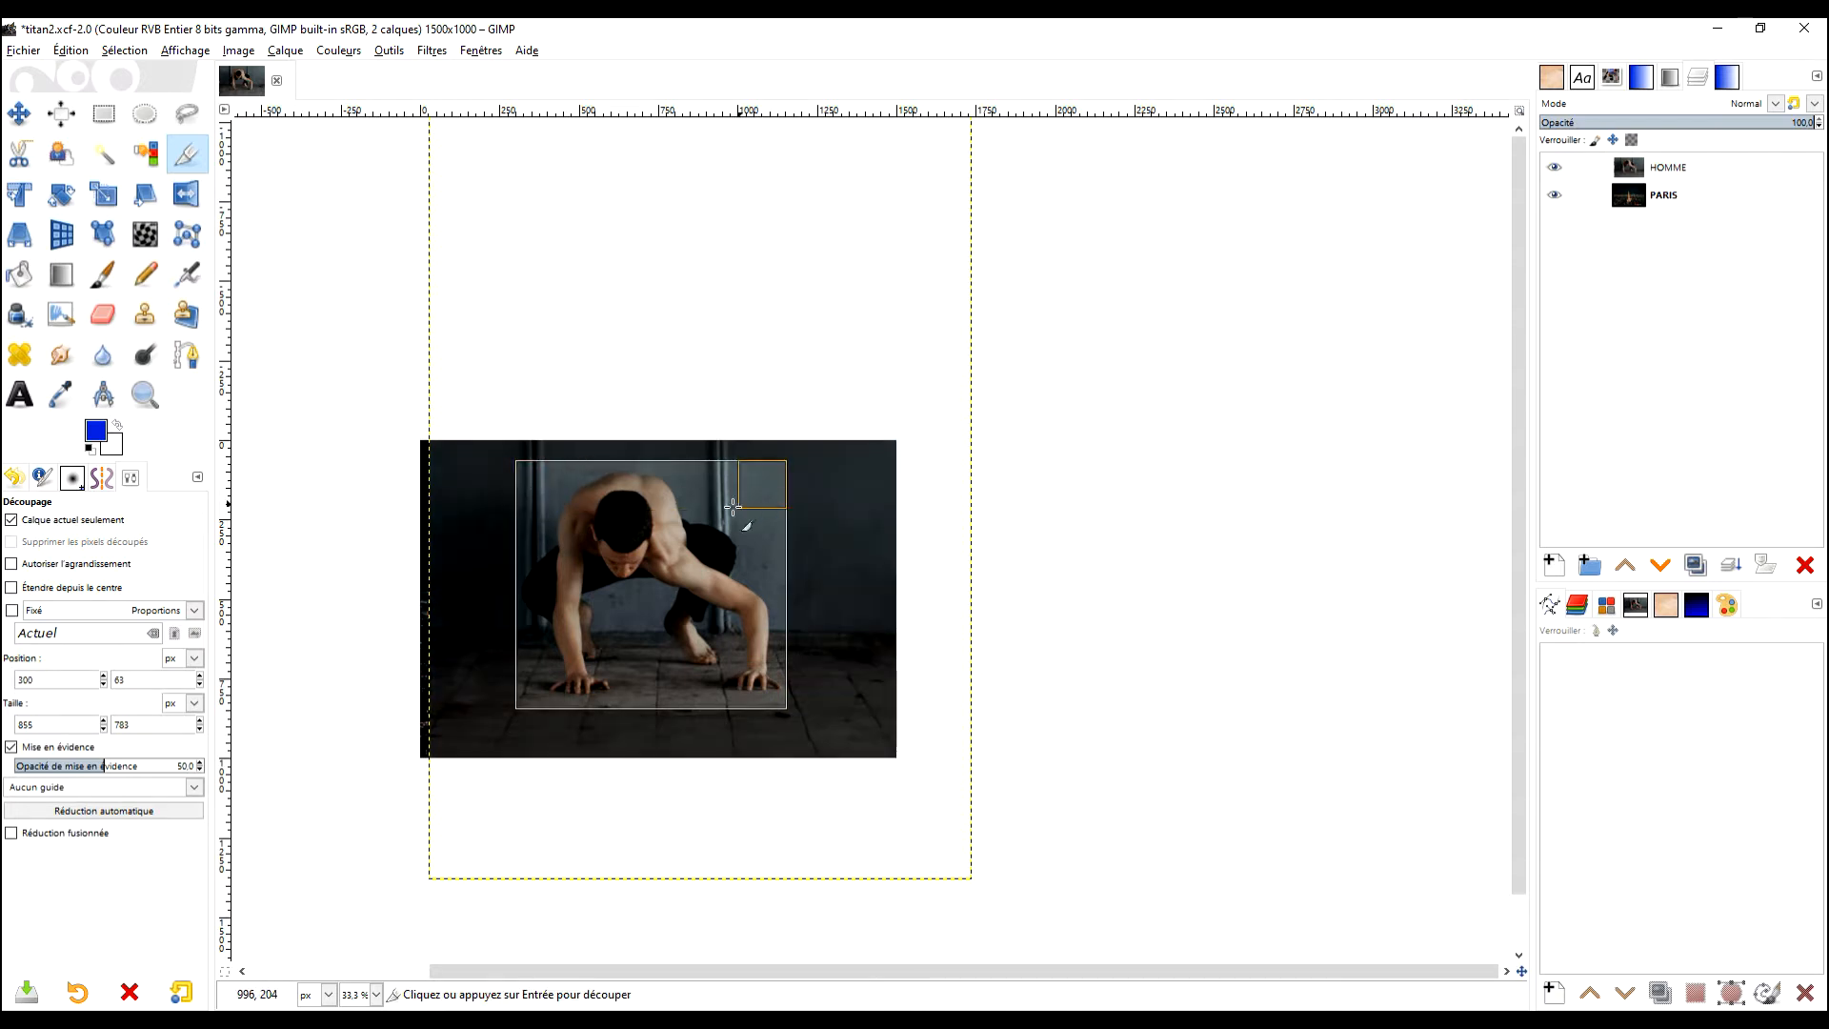
click(651, 552)
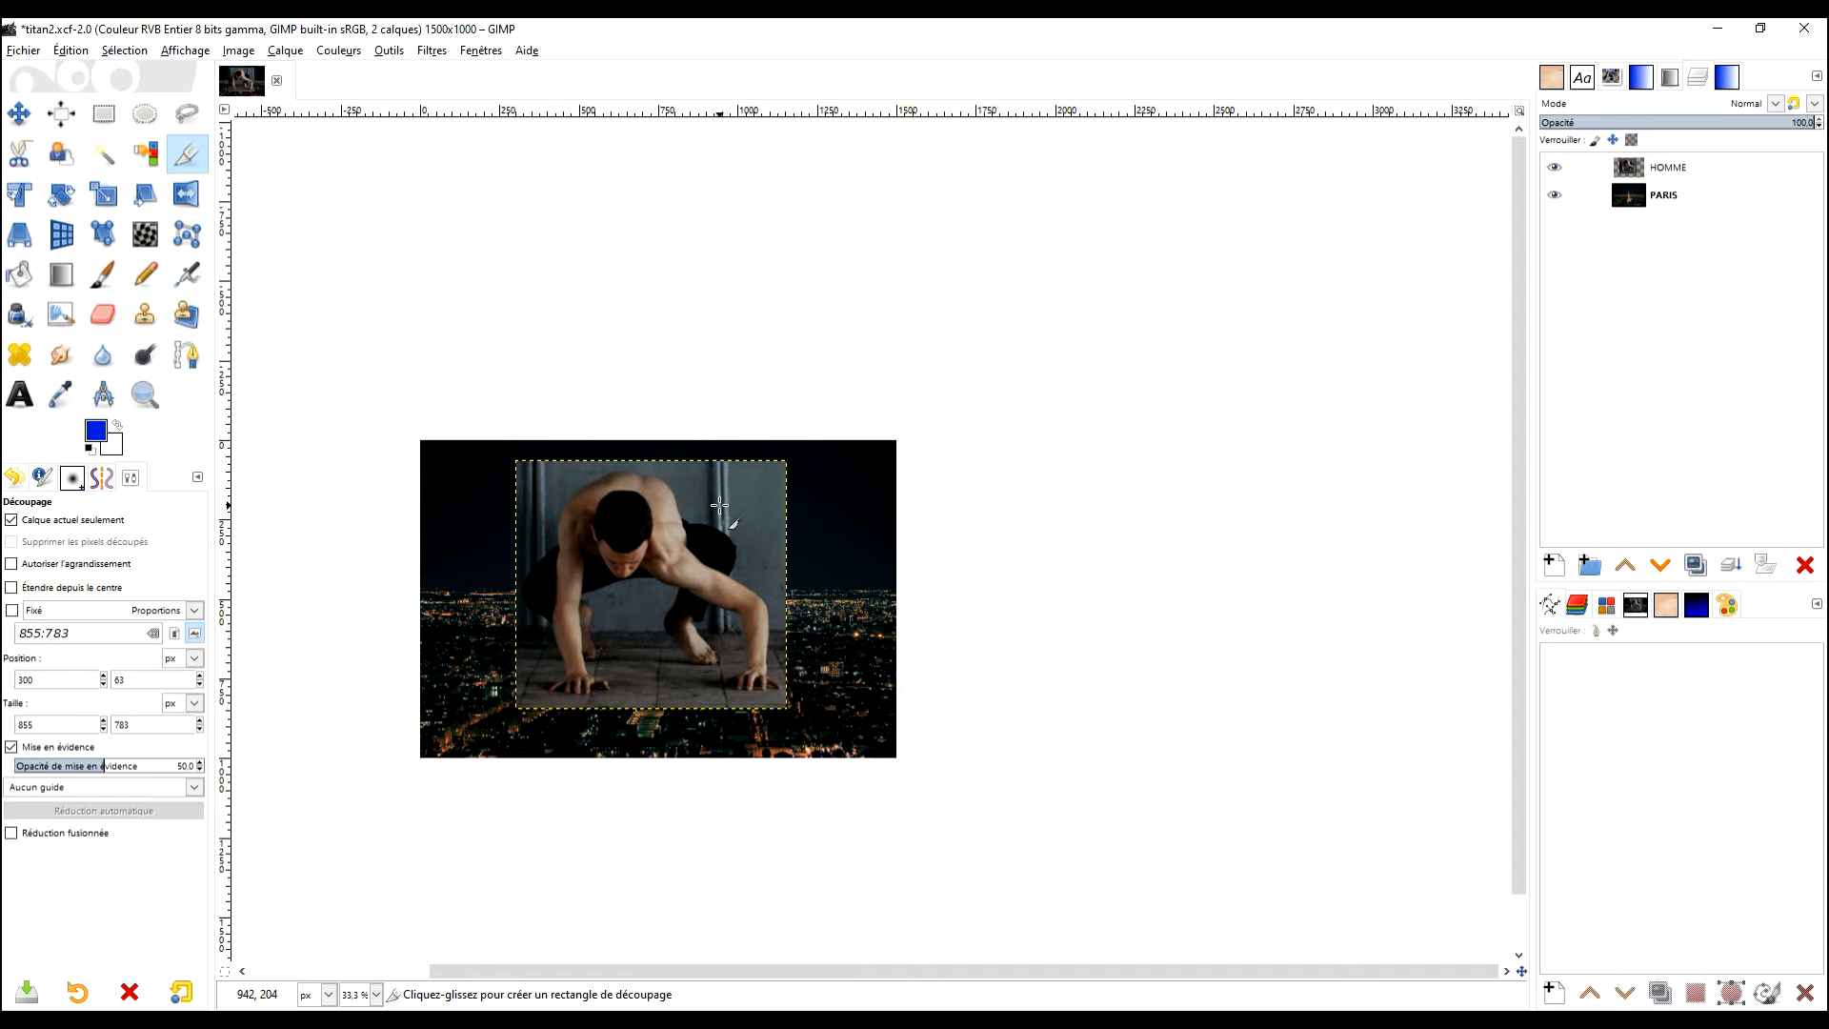
Step: Save the titan2.xcf project
ctrl+scroll(615, 600, up, 1)
drag(652, 578, 869, 551)
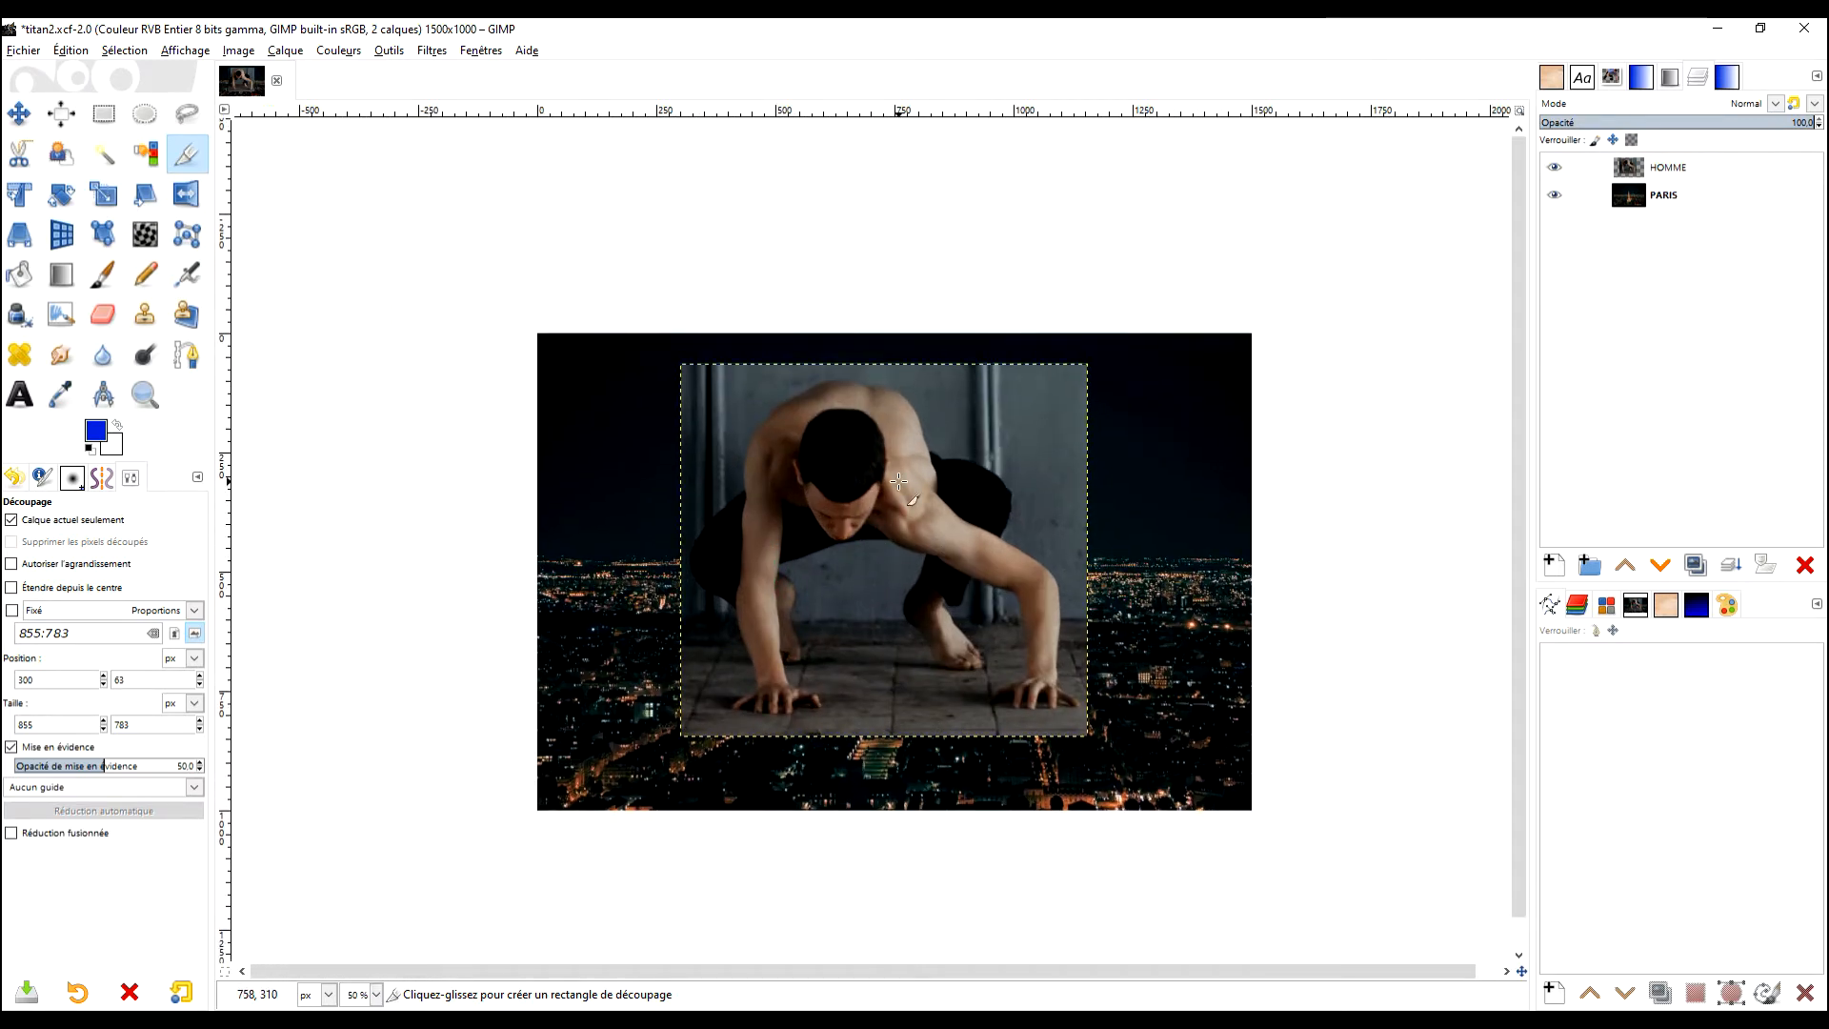
key(ctrl+s)
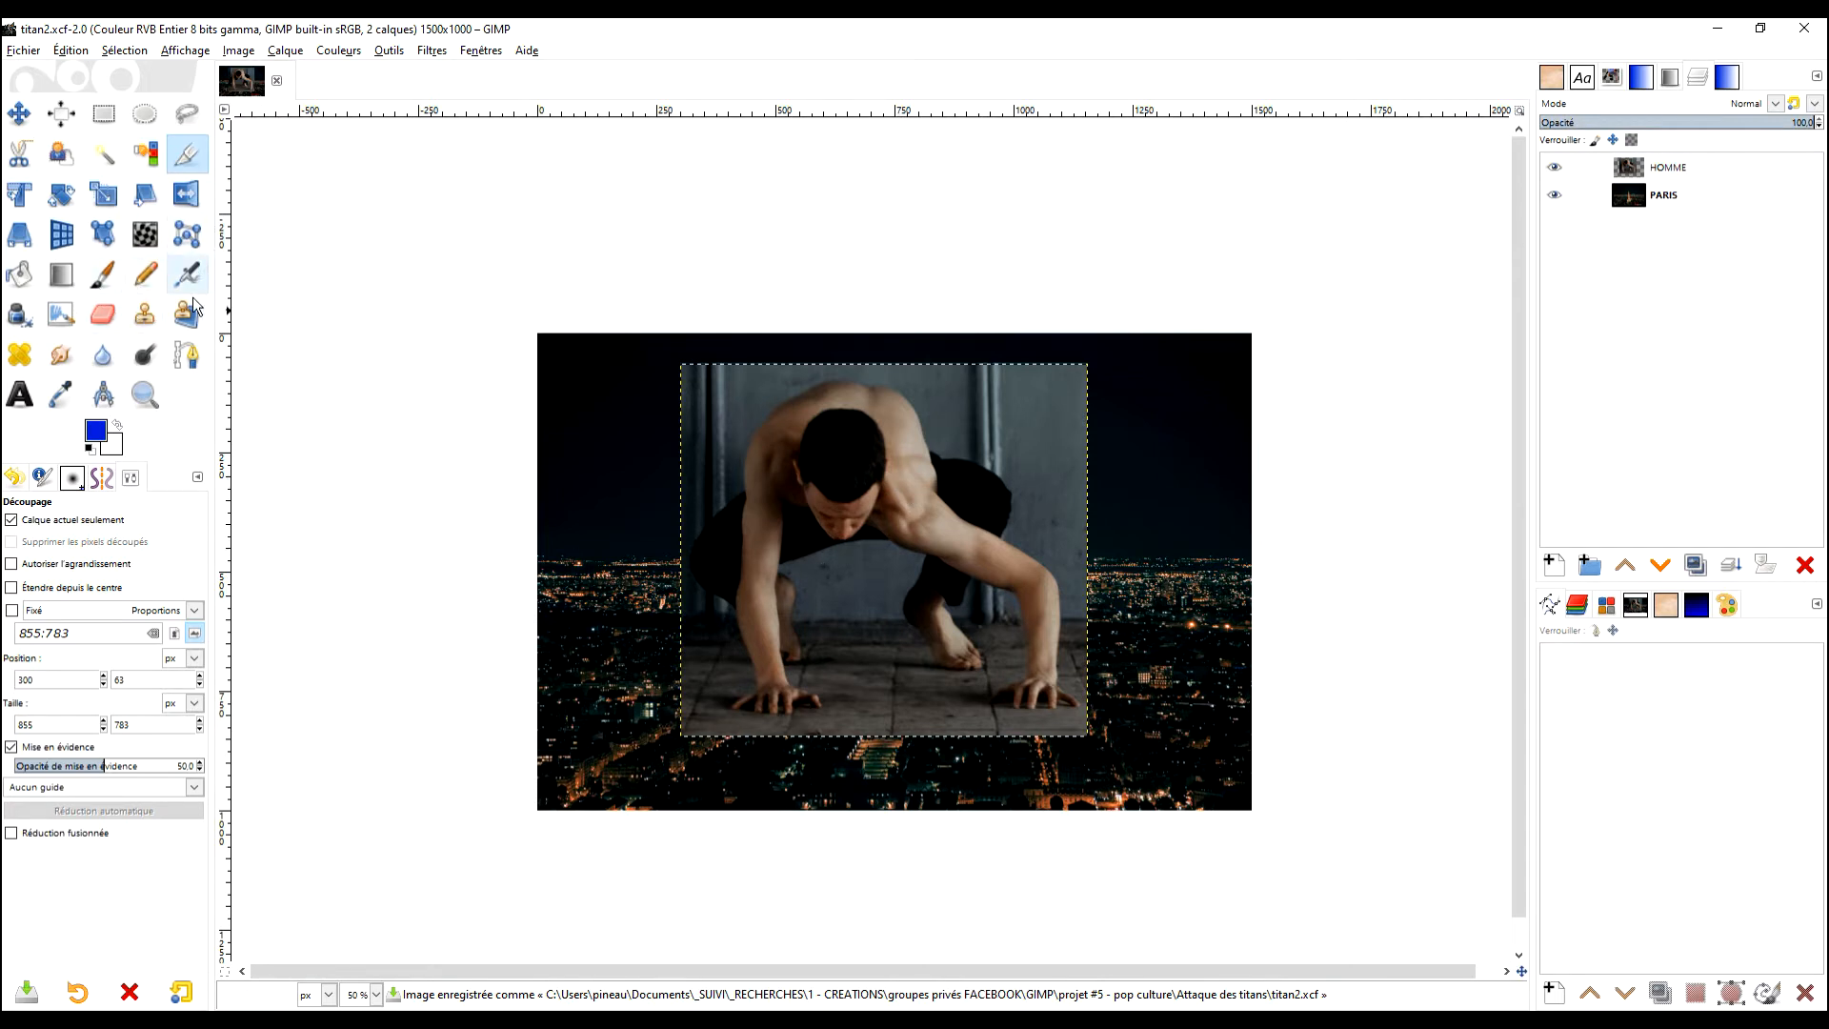
Step: Start a new path with the Paths tool, placing its first node at the top of the man's back
click(186, 355)
scroll(831, 637, up, 1)
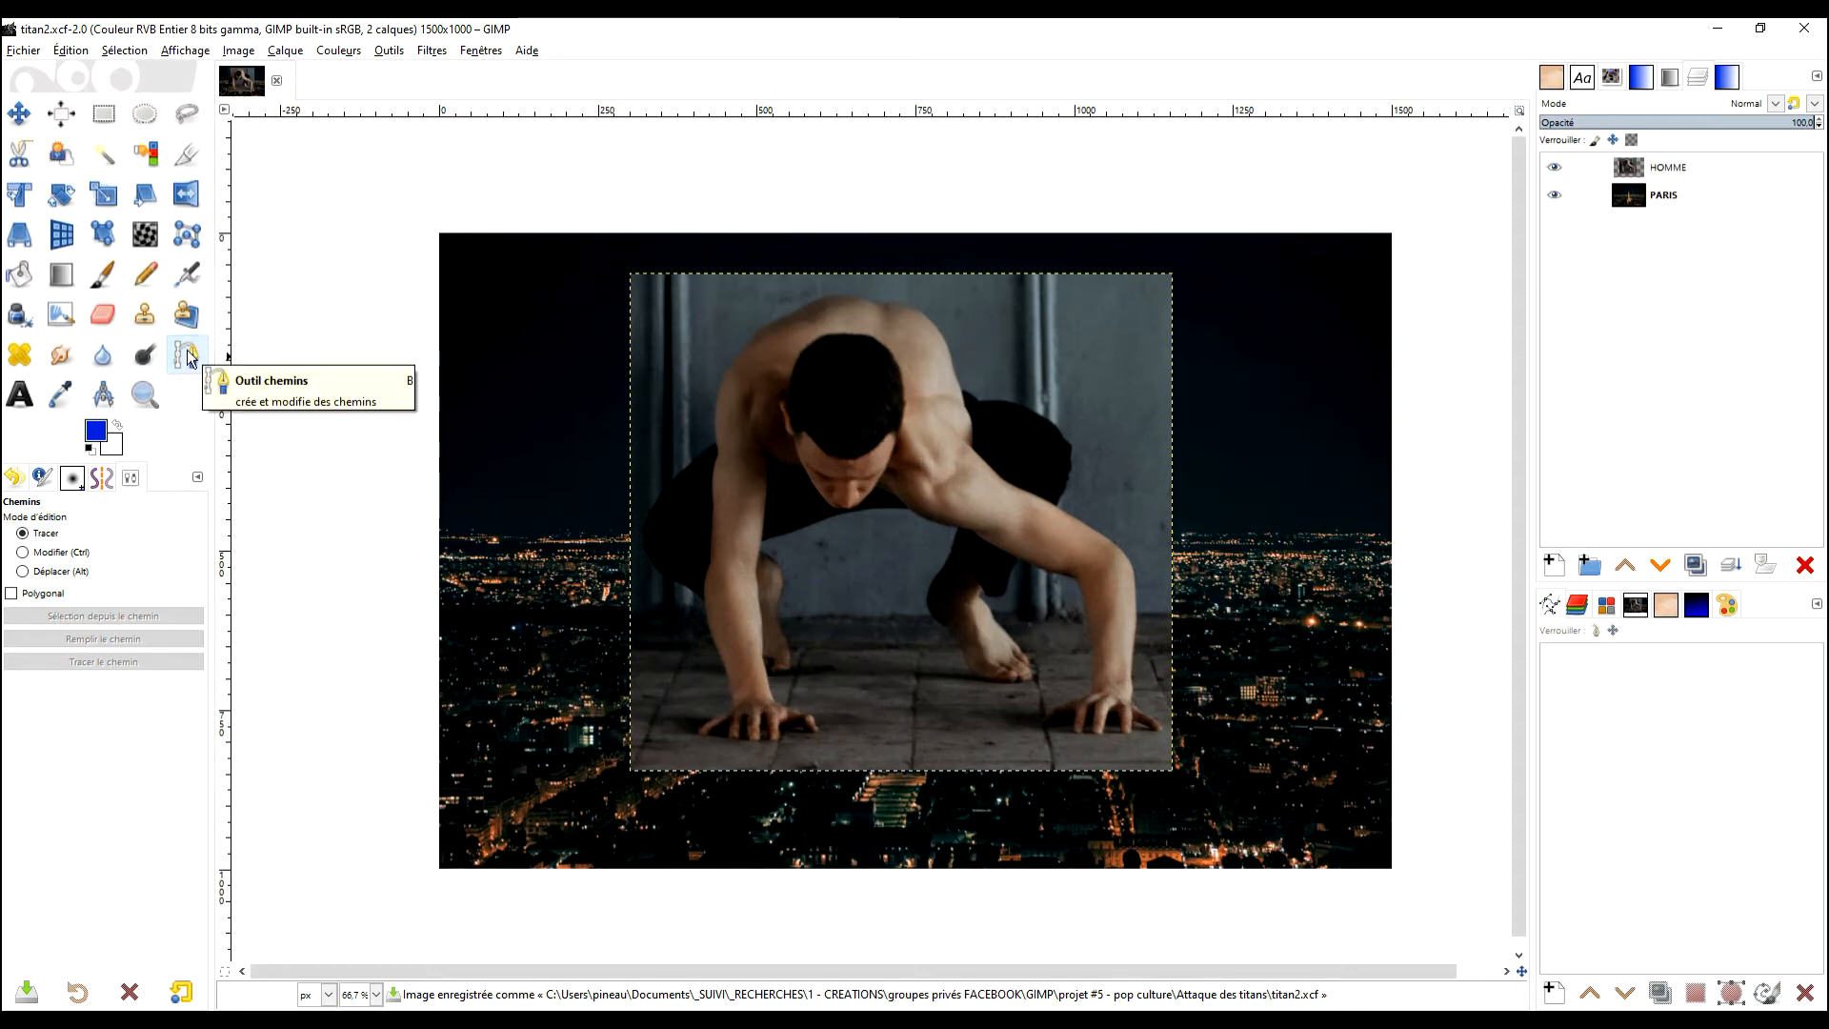
scroll(834, 562, up, 2)
scroll(833, 562, down, 1)
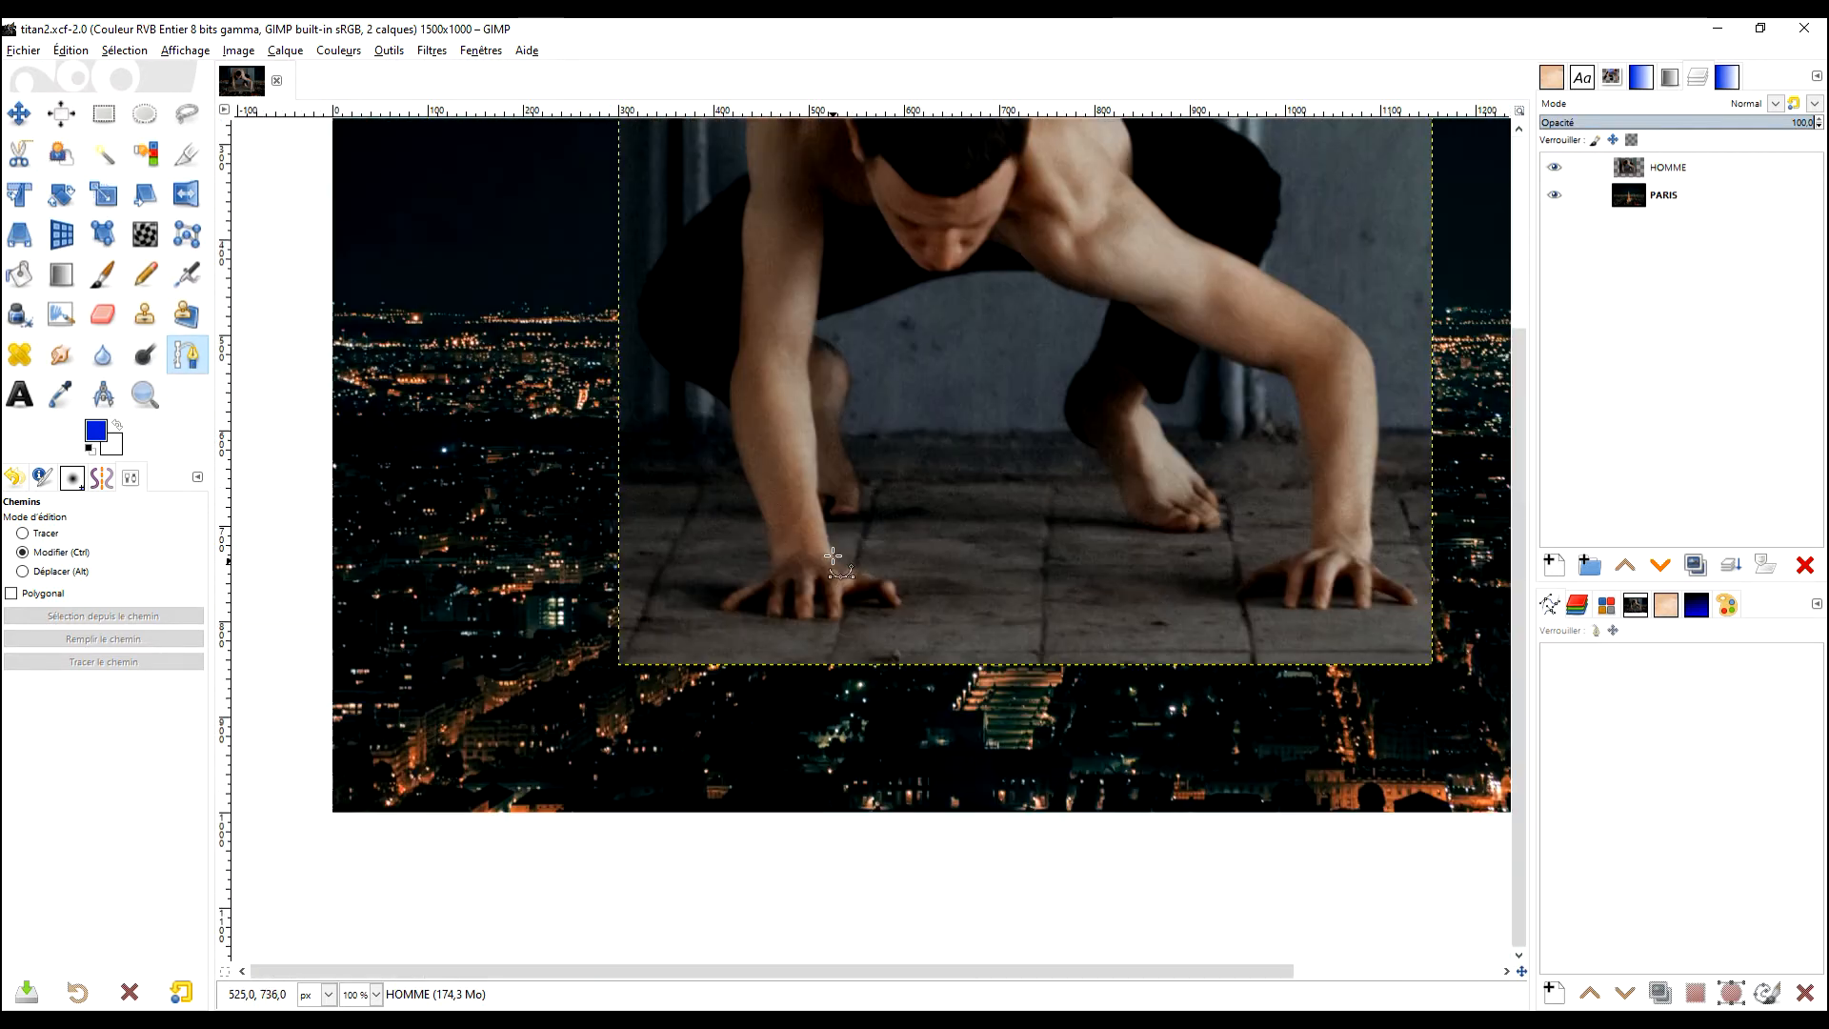
drag(834, 562, 812, 772)
drag(888, 486, 816, 656)
drag(1071, 421, 1091, 570)
scroll(959, 405, up, 3)
scroll(908, 538, up, 2)
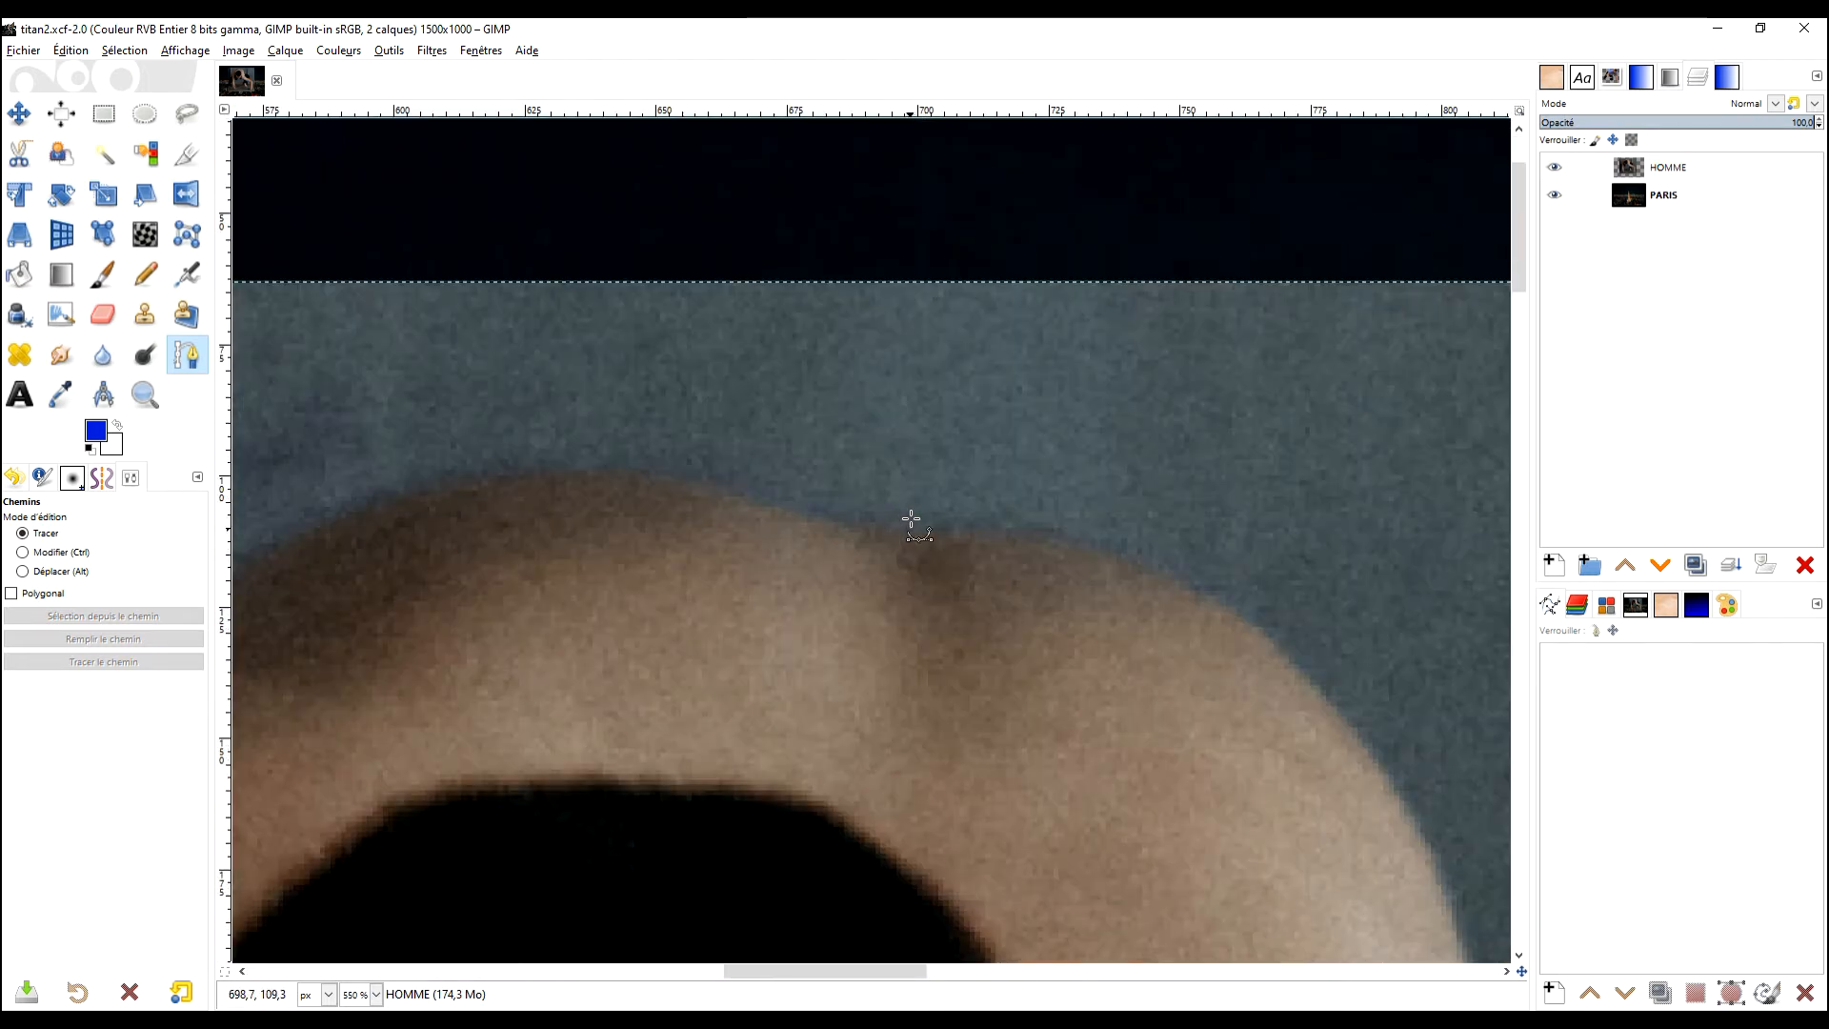
click(887, 537)
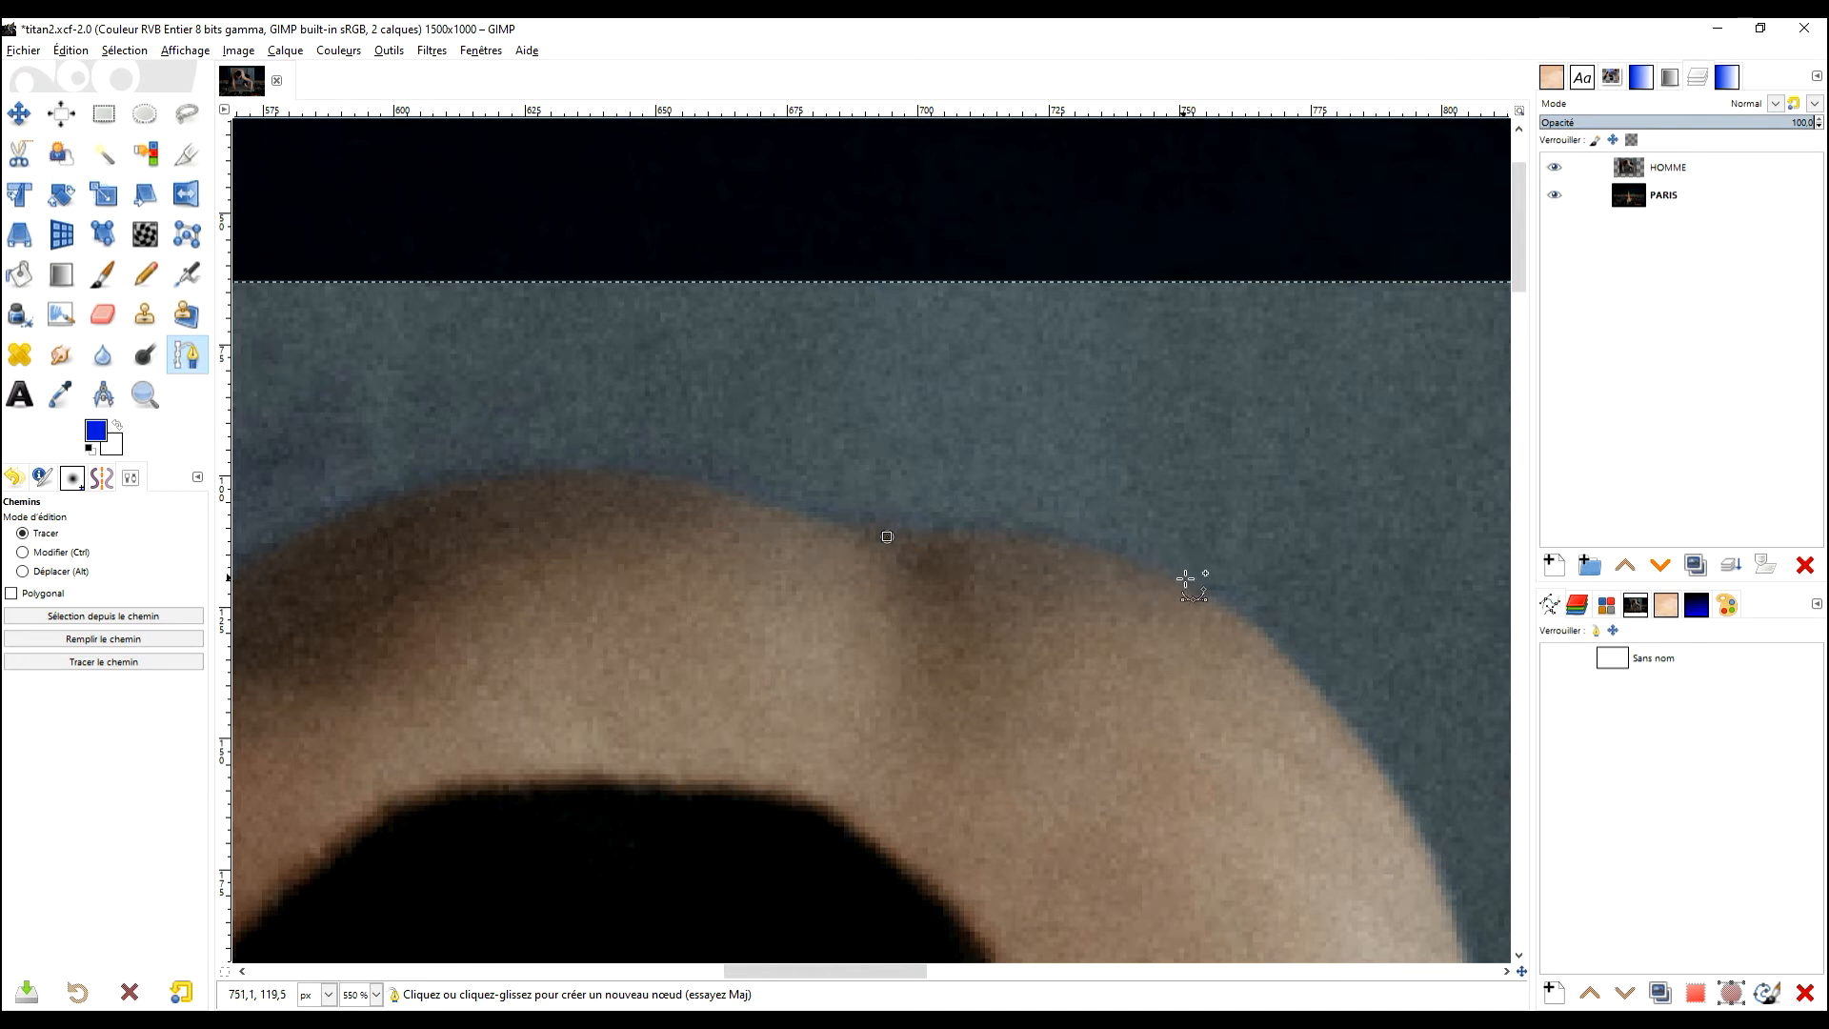
Step: Add a curved node on the man's right-hand shoulder and shift the starting node slightly along the back's contour
drag(1402, 788, 1462, 893)
drag(1095, 269, 1048, 233)
drag(1280, 581, 1279, 579)
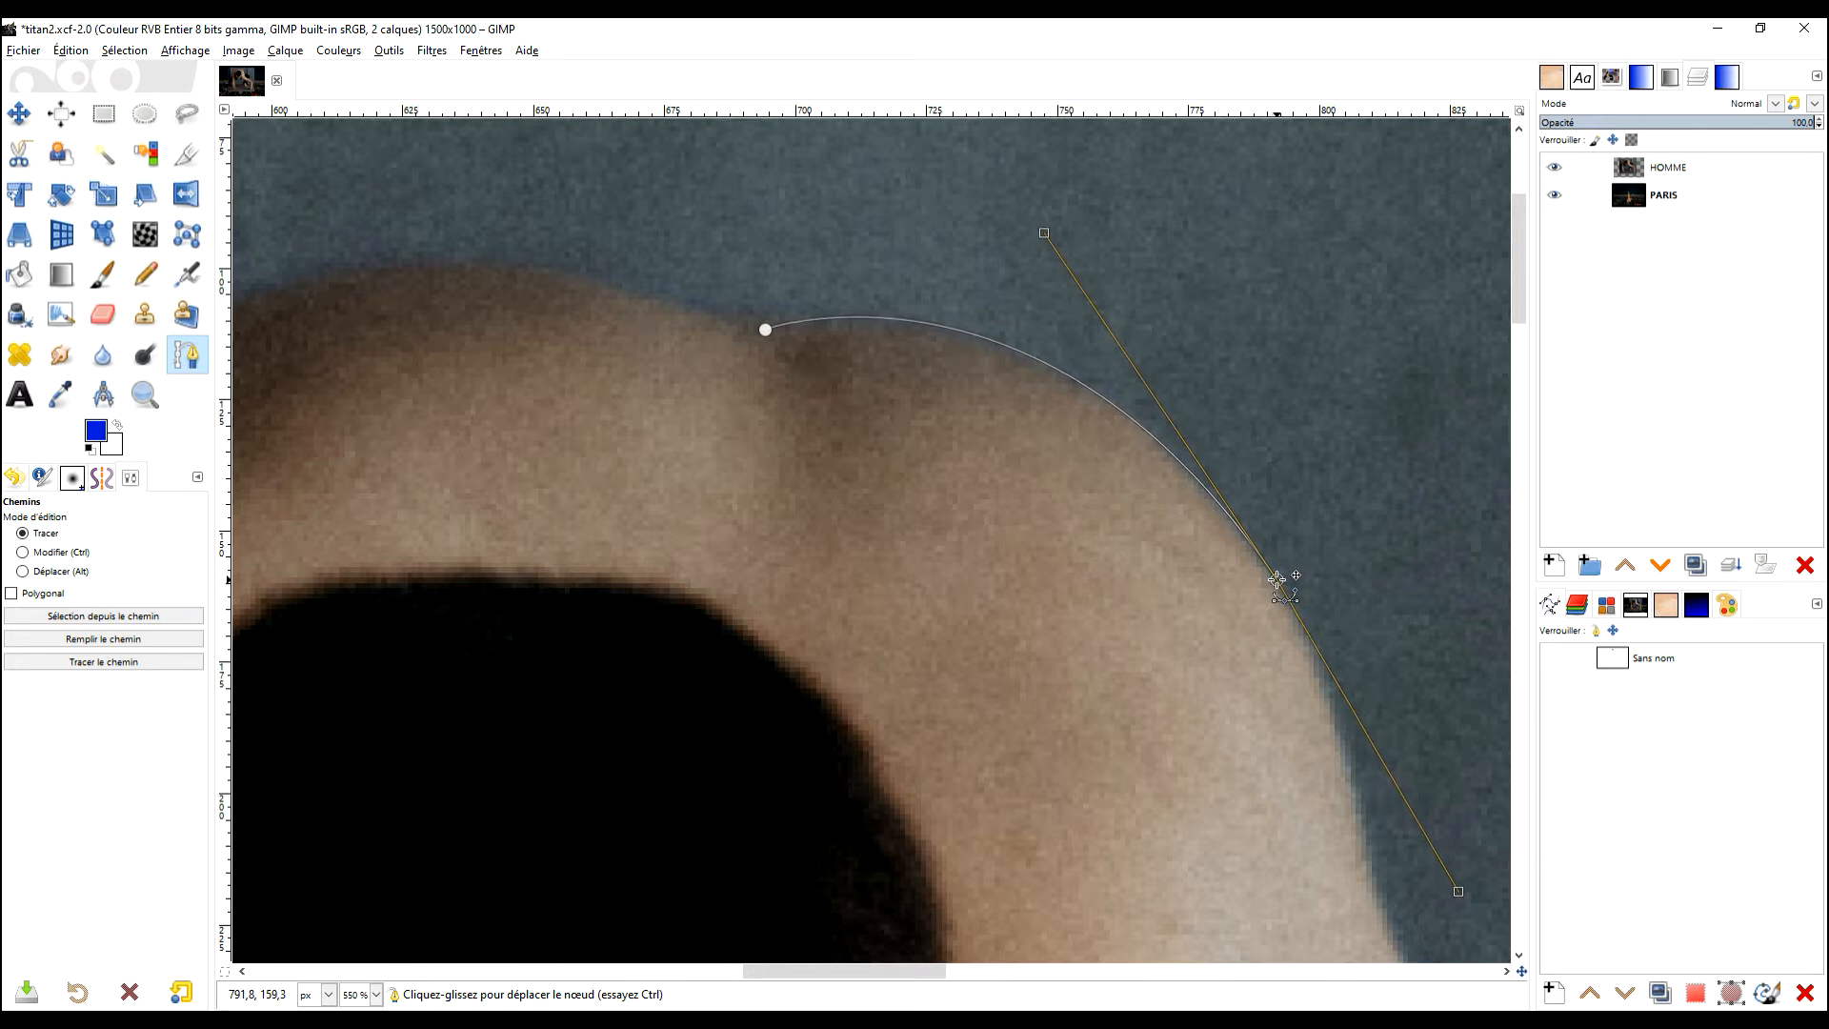
drag(765, 329, 801, 328)
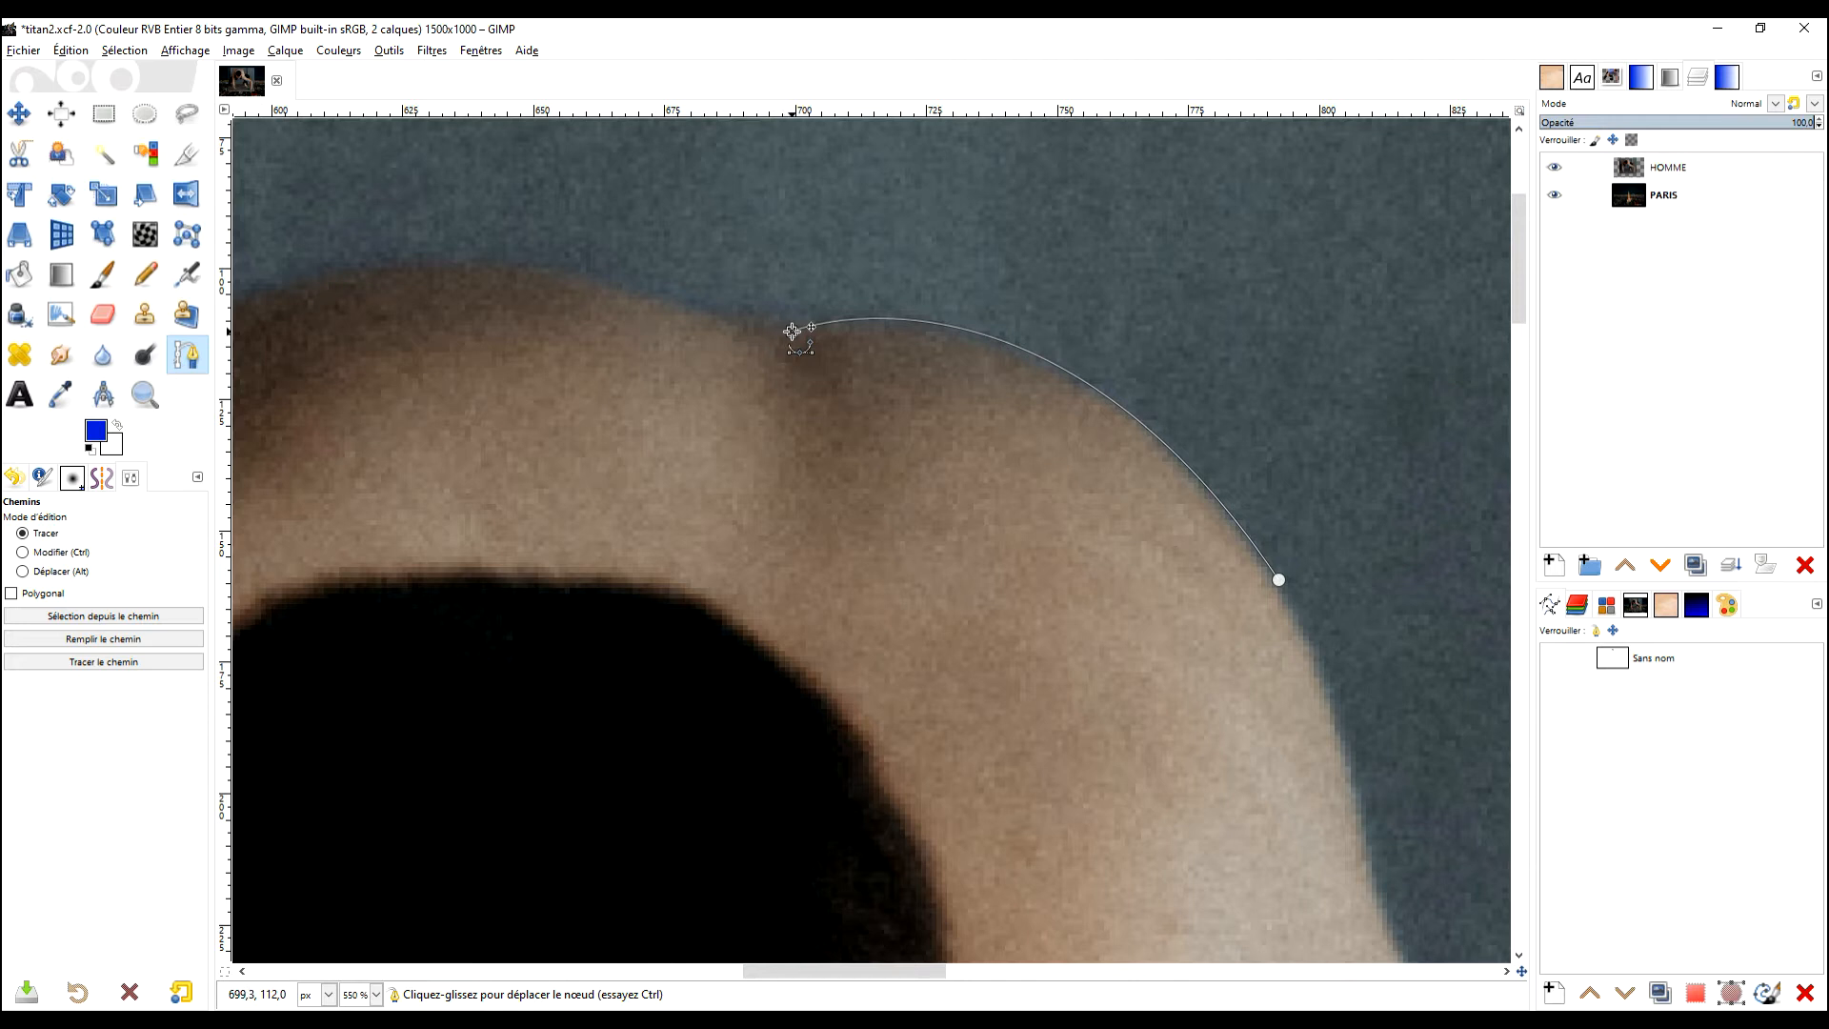
Step: Continue the path down the right-hand edge of the back to where the skin meets the dark trousers
scroll(1230, 617, down, 2)
drag(1233, 619, 989, 426)
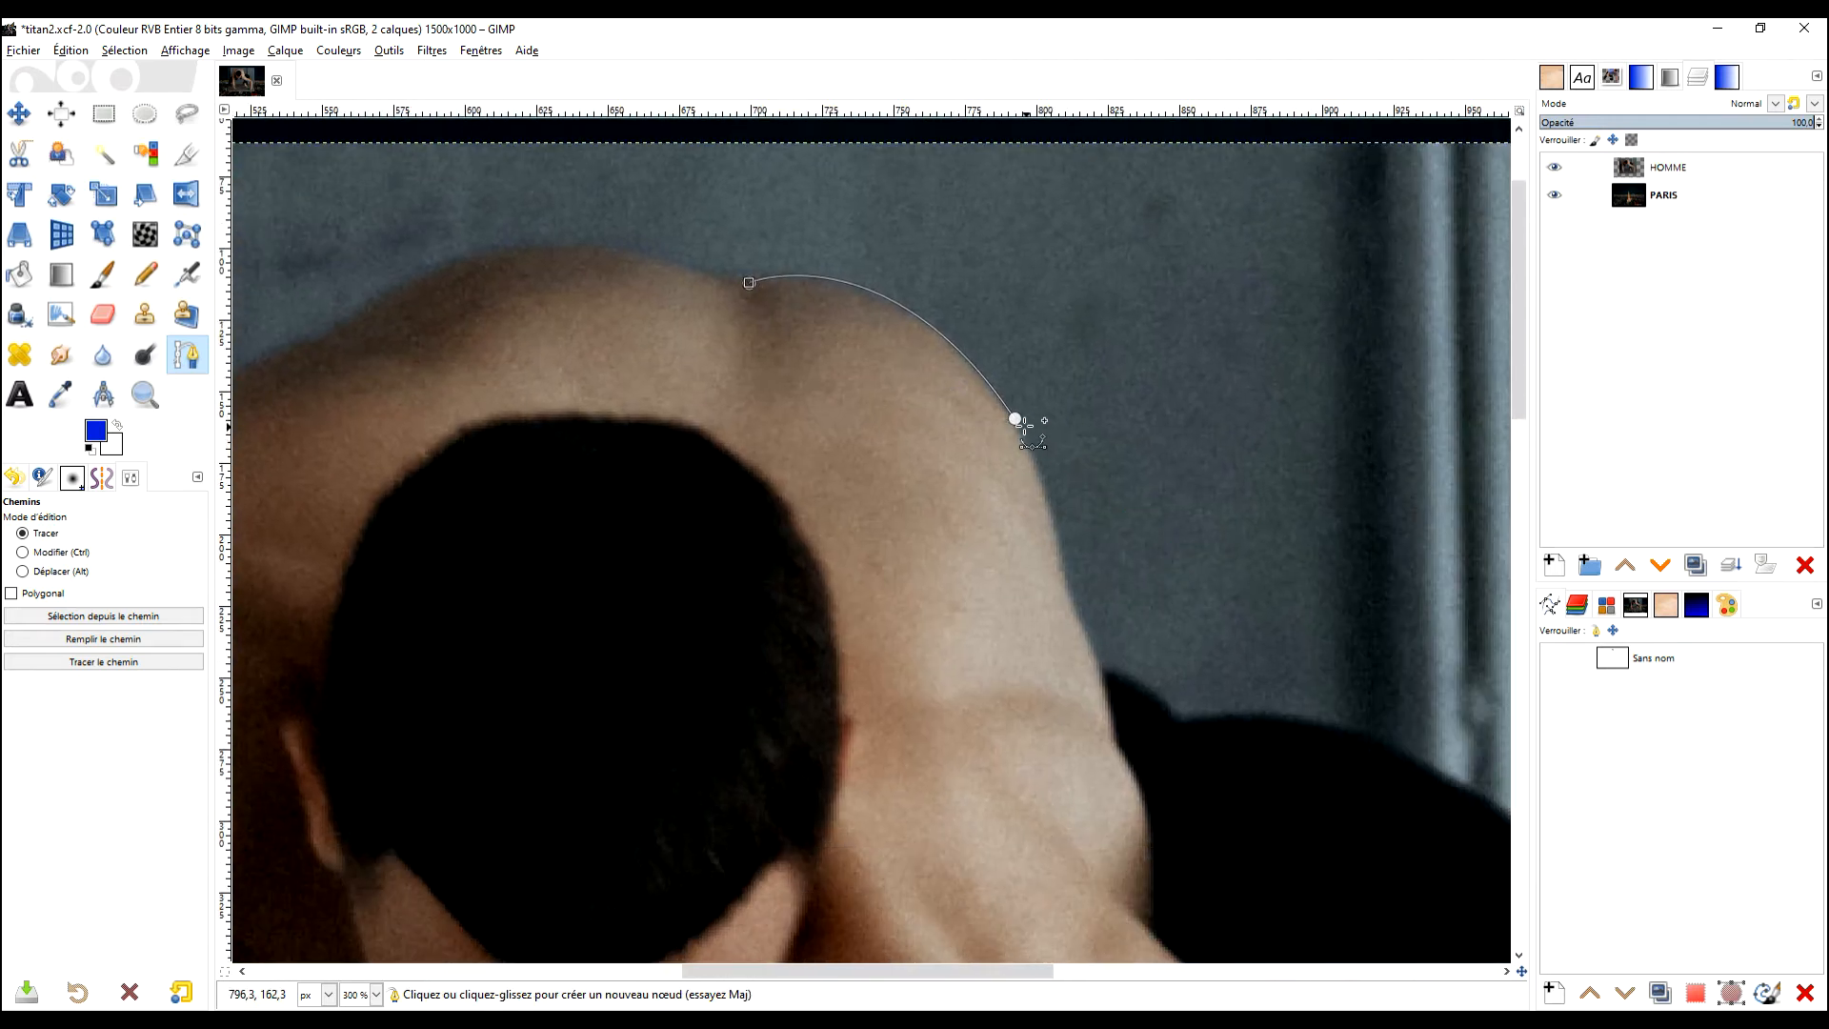
click(1016, 419)
drag(1190, 598, 941, 316)
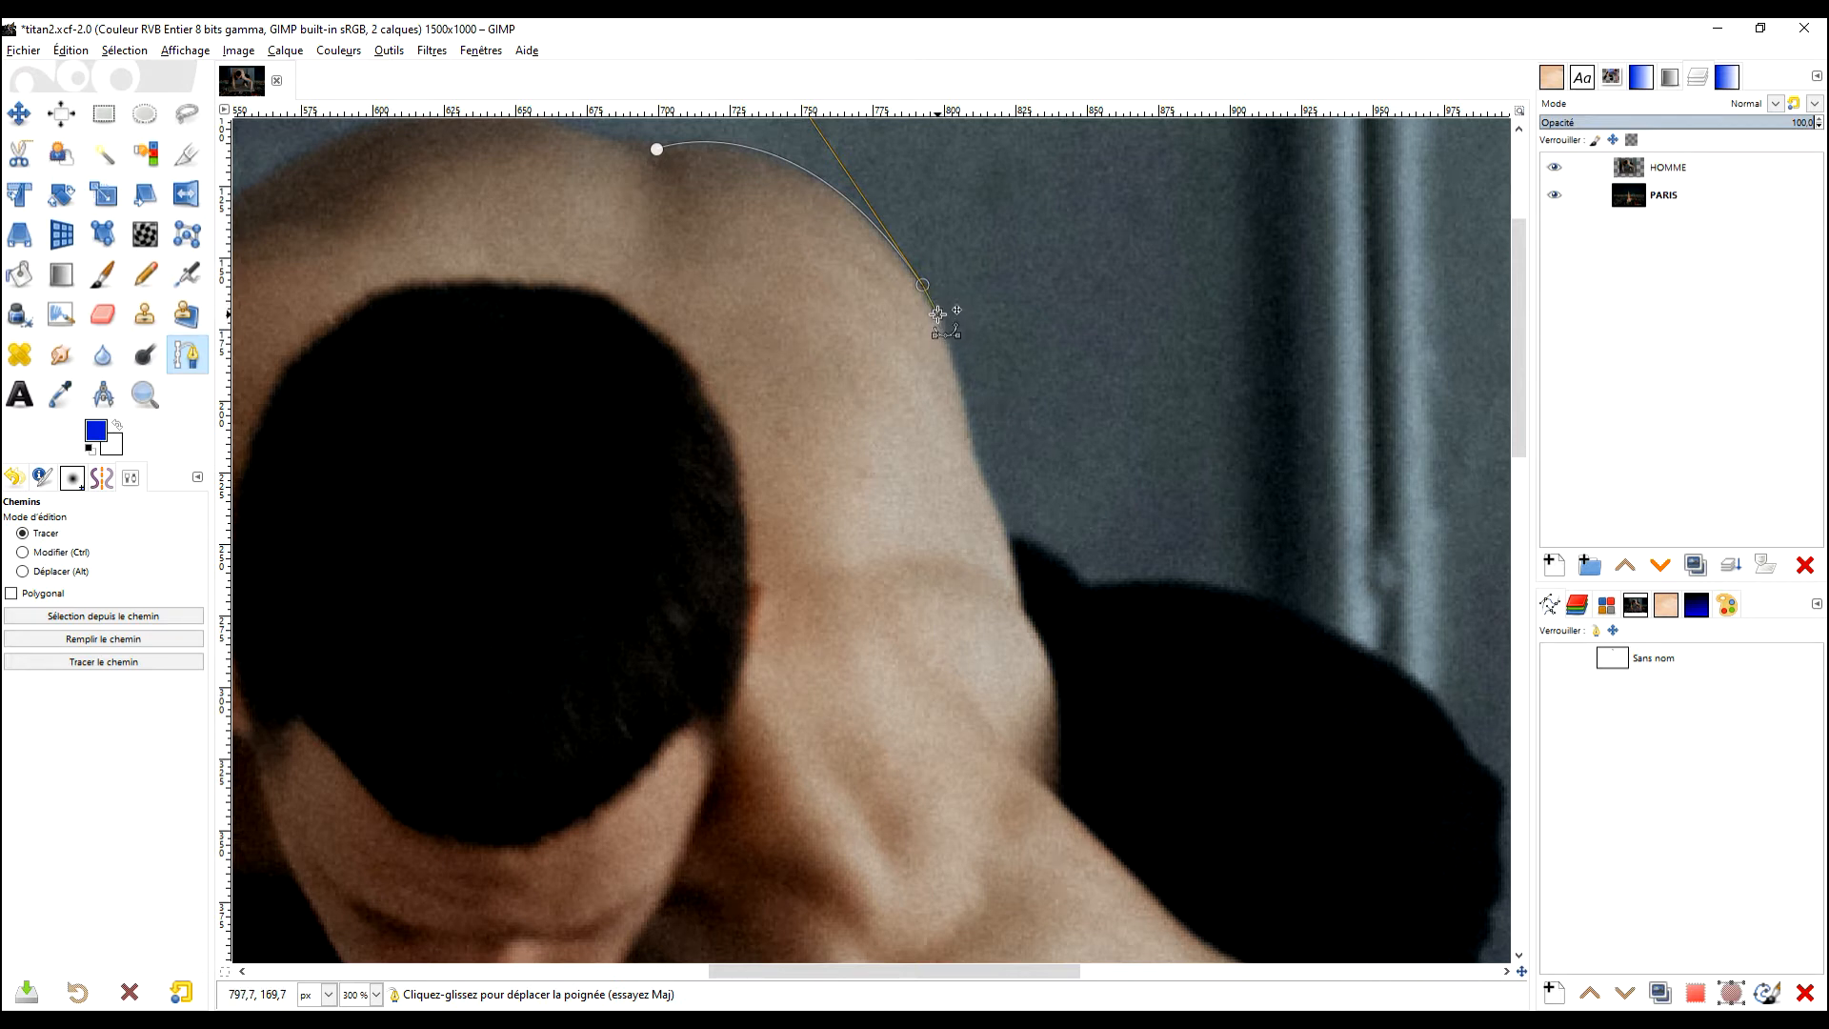
drag(970, 453, 972, 515)
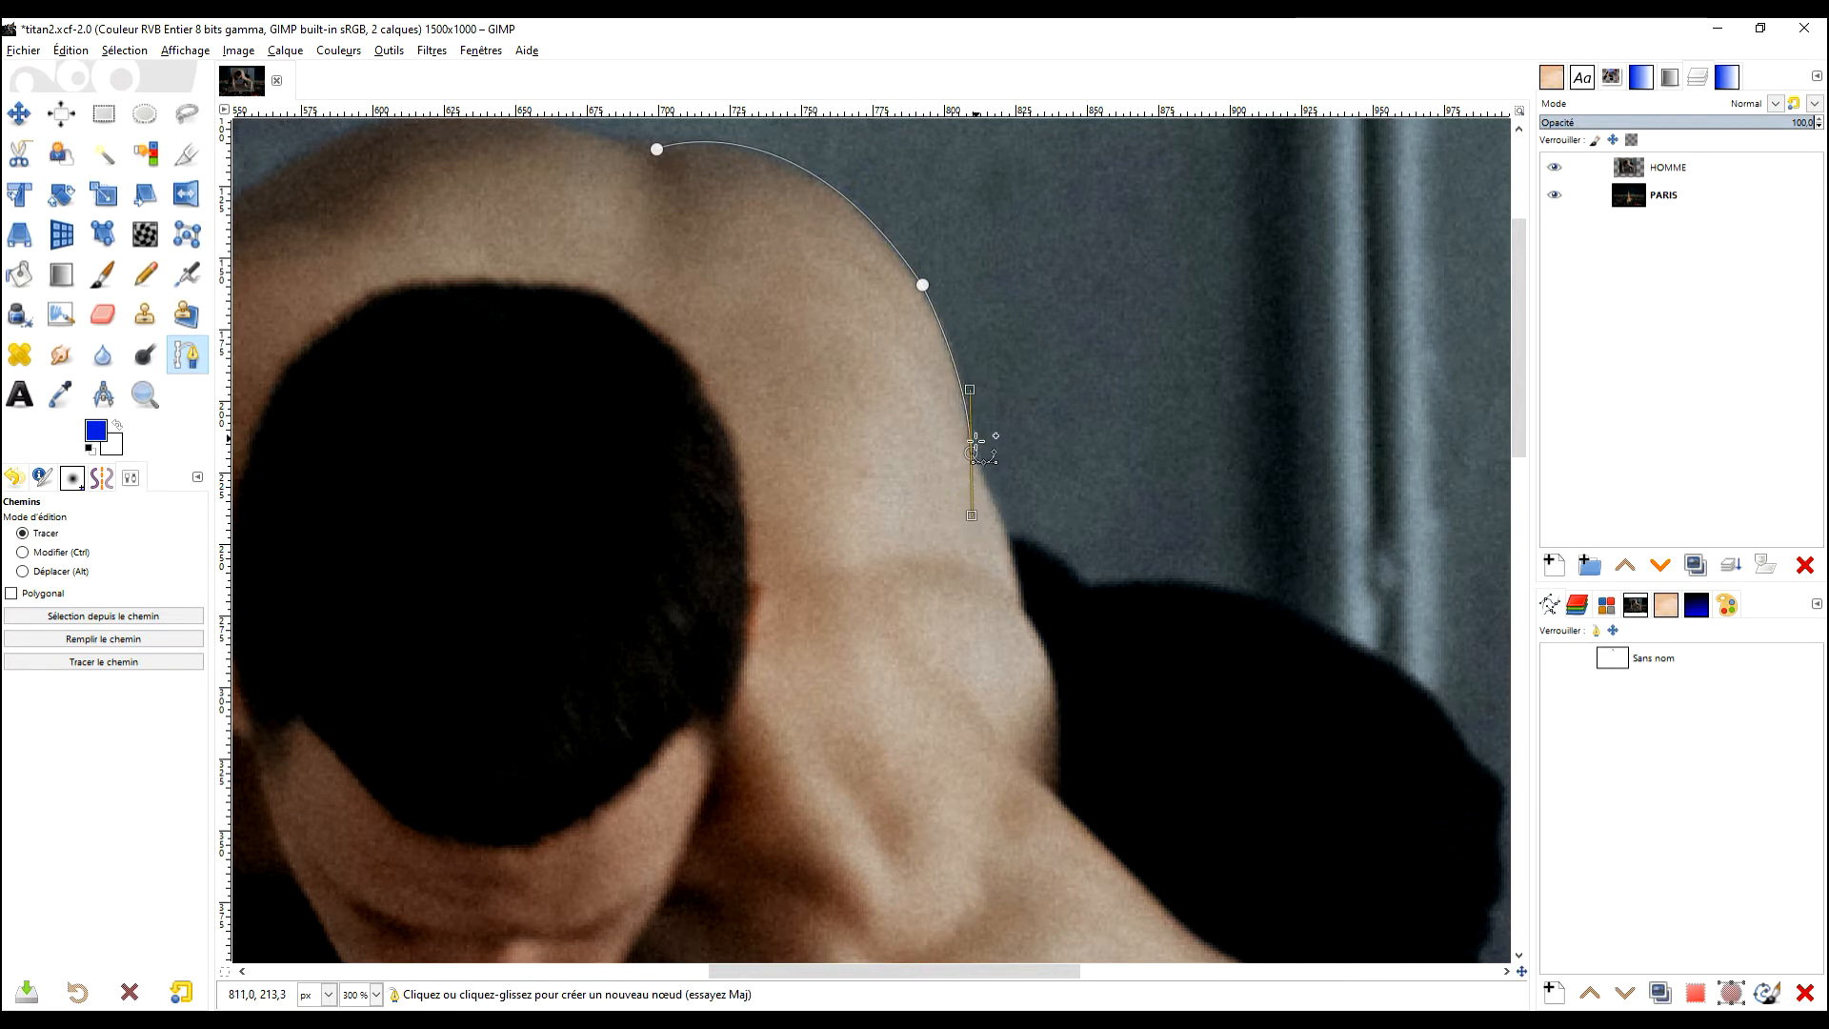
drag(972, 452, 970, 441)
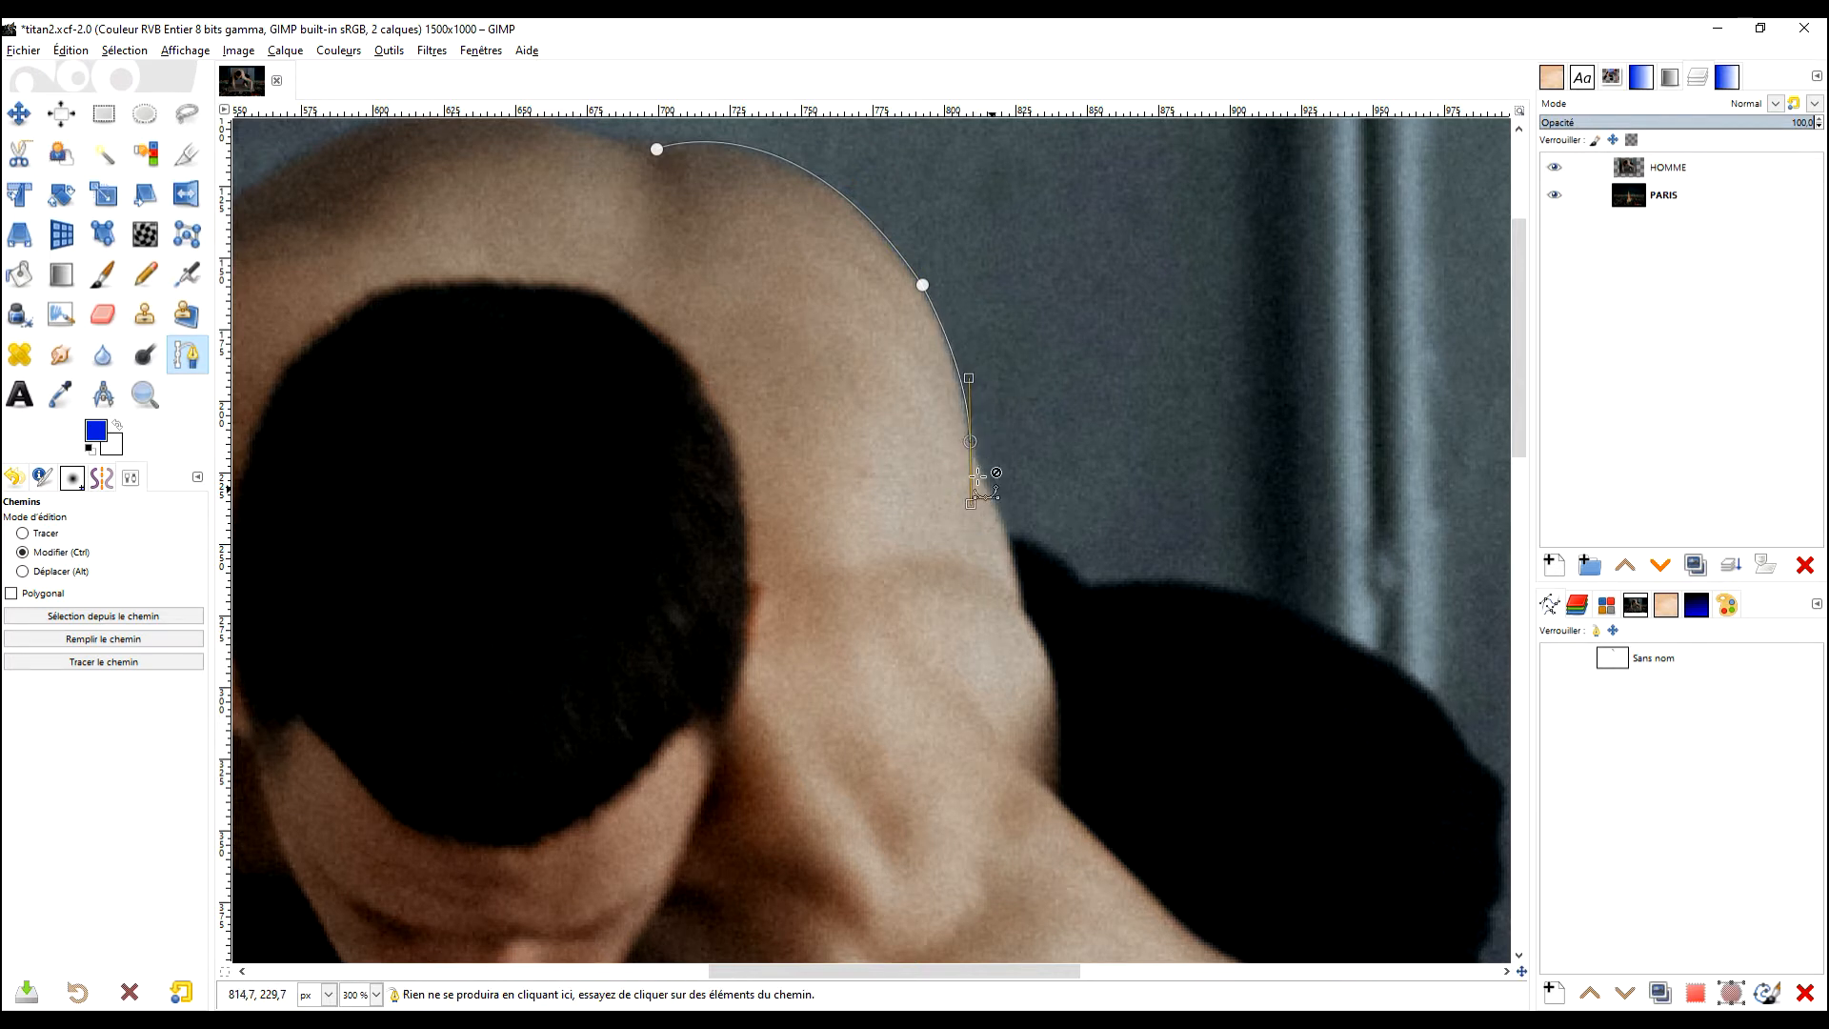
scroll(992, 490, up, 4)
drag(1010, 534, 1019, 537)
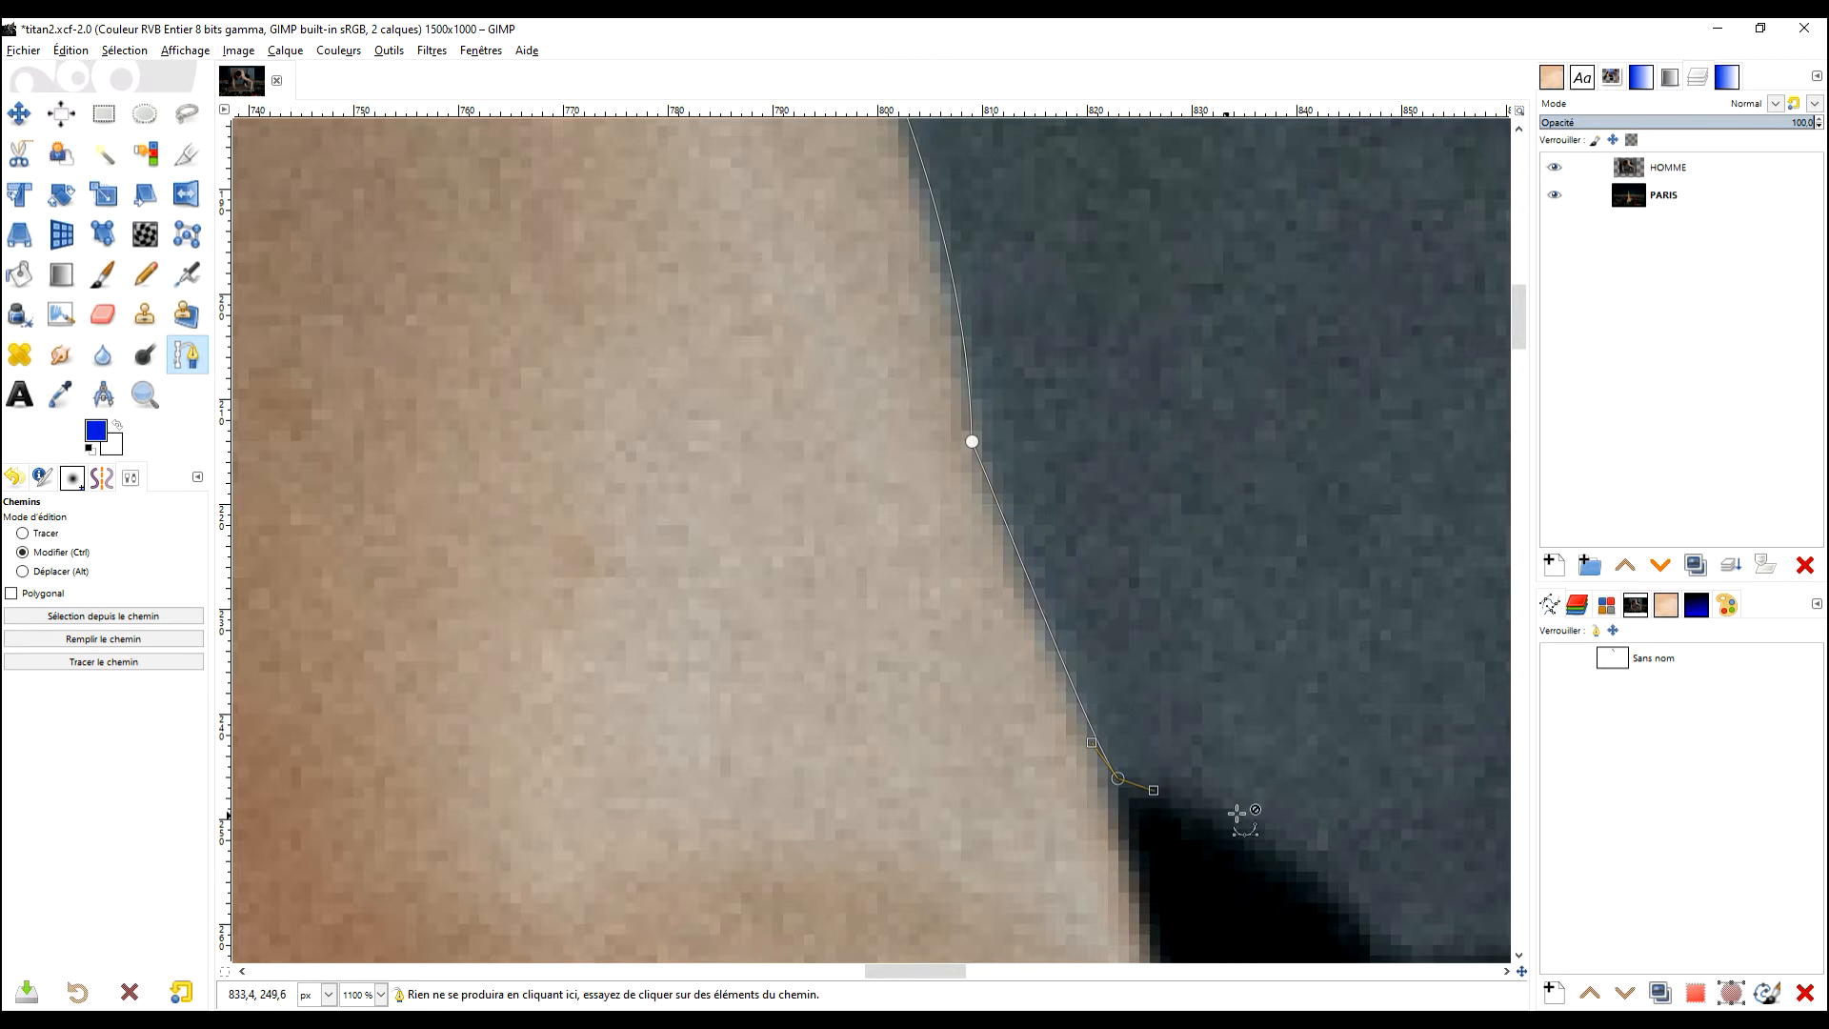
Step: Trace the path around the right-hand trouser knee down to its junction with the upper arm, undoing a misplaced node
scroll(1228, 820, down, 1)
drag(1344, 797, 1036, 540)
drag(1037, 651, 1178, 872)
scroll(1126, 723, down, 3)
key(ctrl+z)
drag(868, 614, 735, 425)
ctrl+shift+click(611, 385)
drag(858, 407, 993, 539)
drag(1015, 601, 935, 350)
drag(924, 398, 906, 488)
Step: Trace the outer edge of the right-hand arm from the trousers past the elbow and wrist to the outermost finger
drag(1017, 635, 846, 413)
click(846, 412)
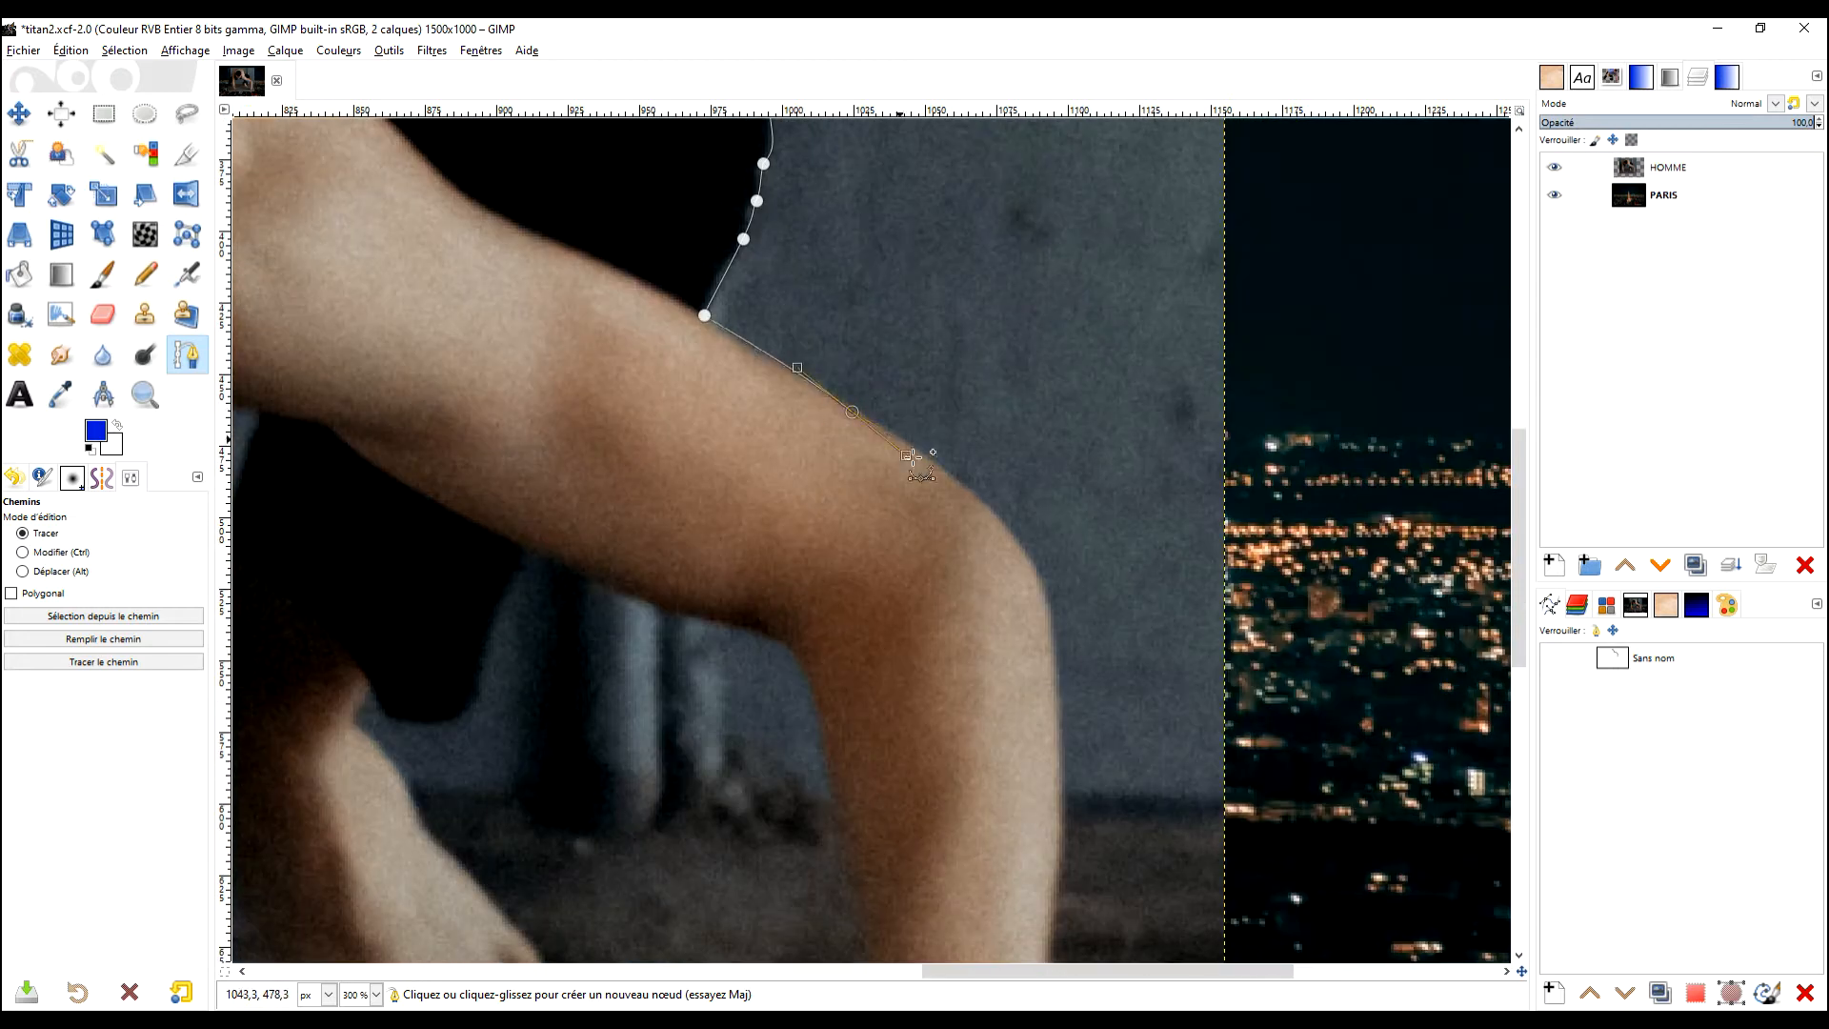
drag(1031, 570, 830, 295)
click(831, 295)
drag(862, 486, 803, 469)
scroll(861, 420, down, 3)
scroll(862, 412, up, 4)
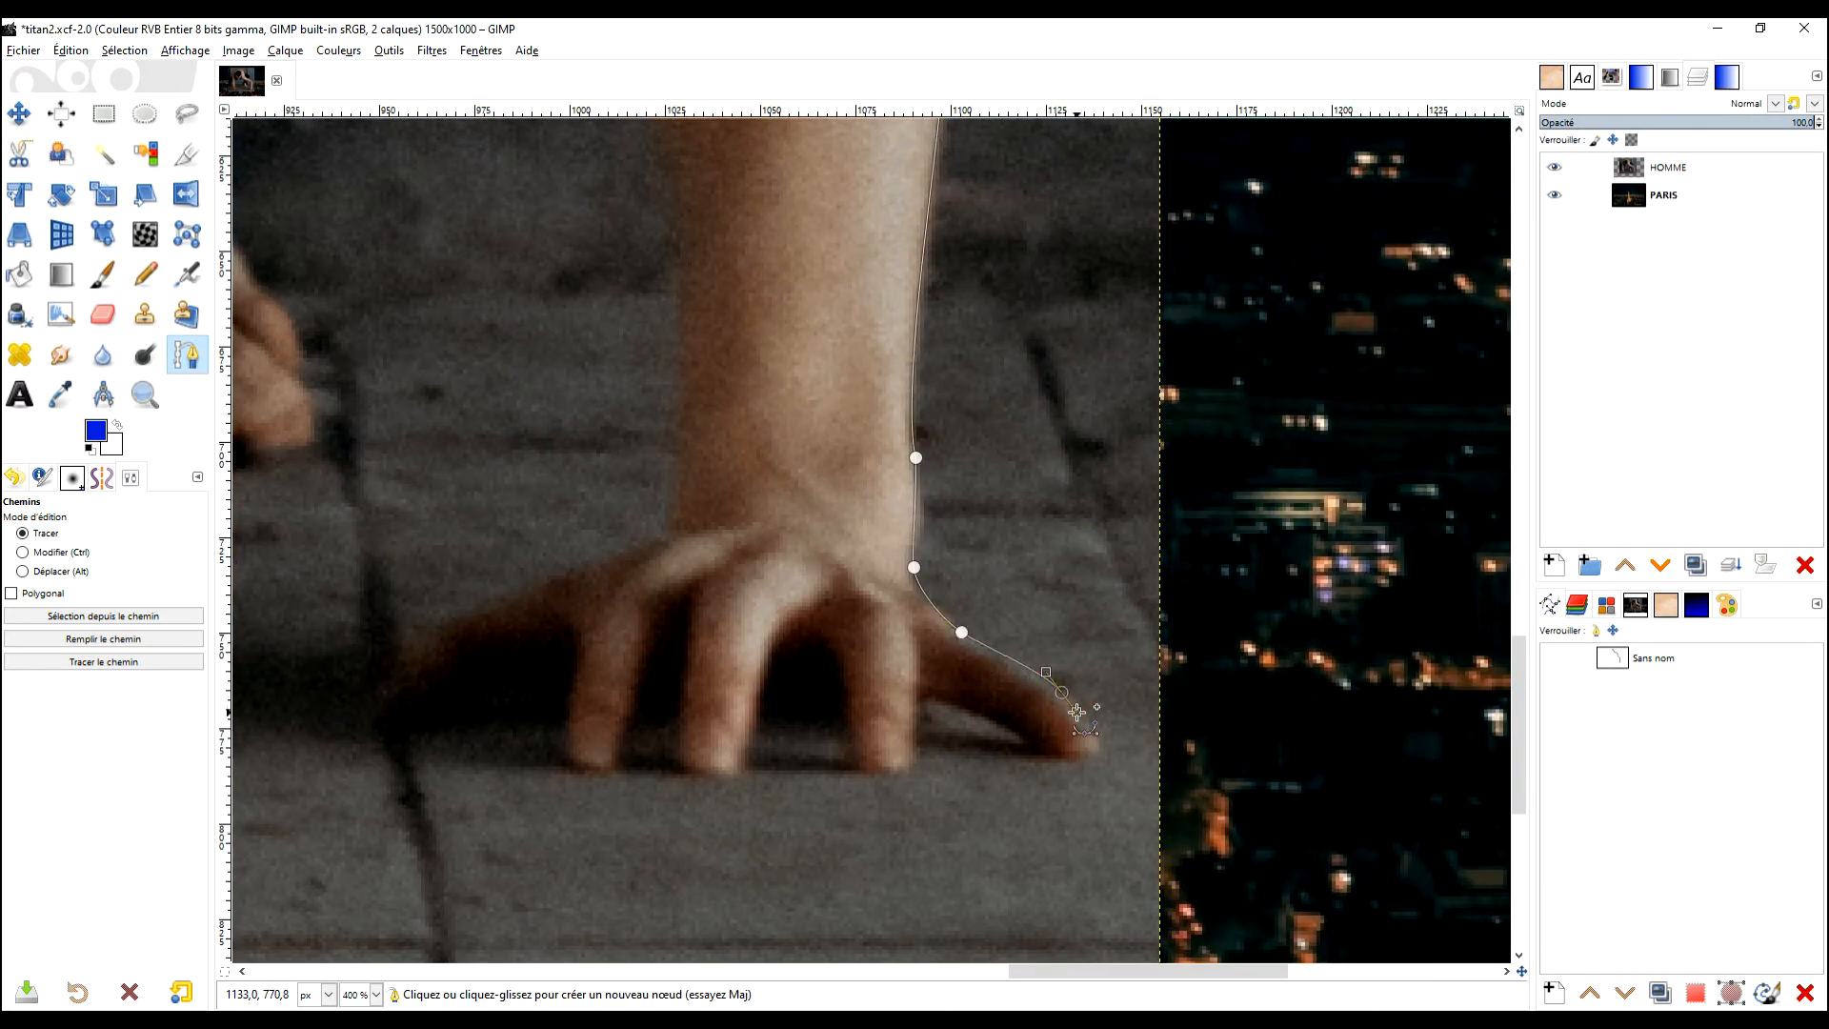
Step: Trace the path under the right-hand hand, following the fingertips across to the far edge of the hand
drag(951, 692, 982, 714)
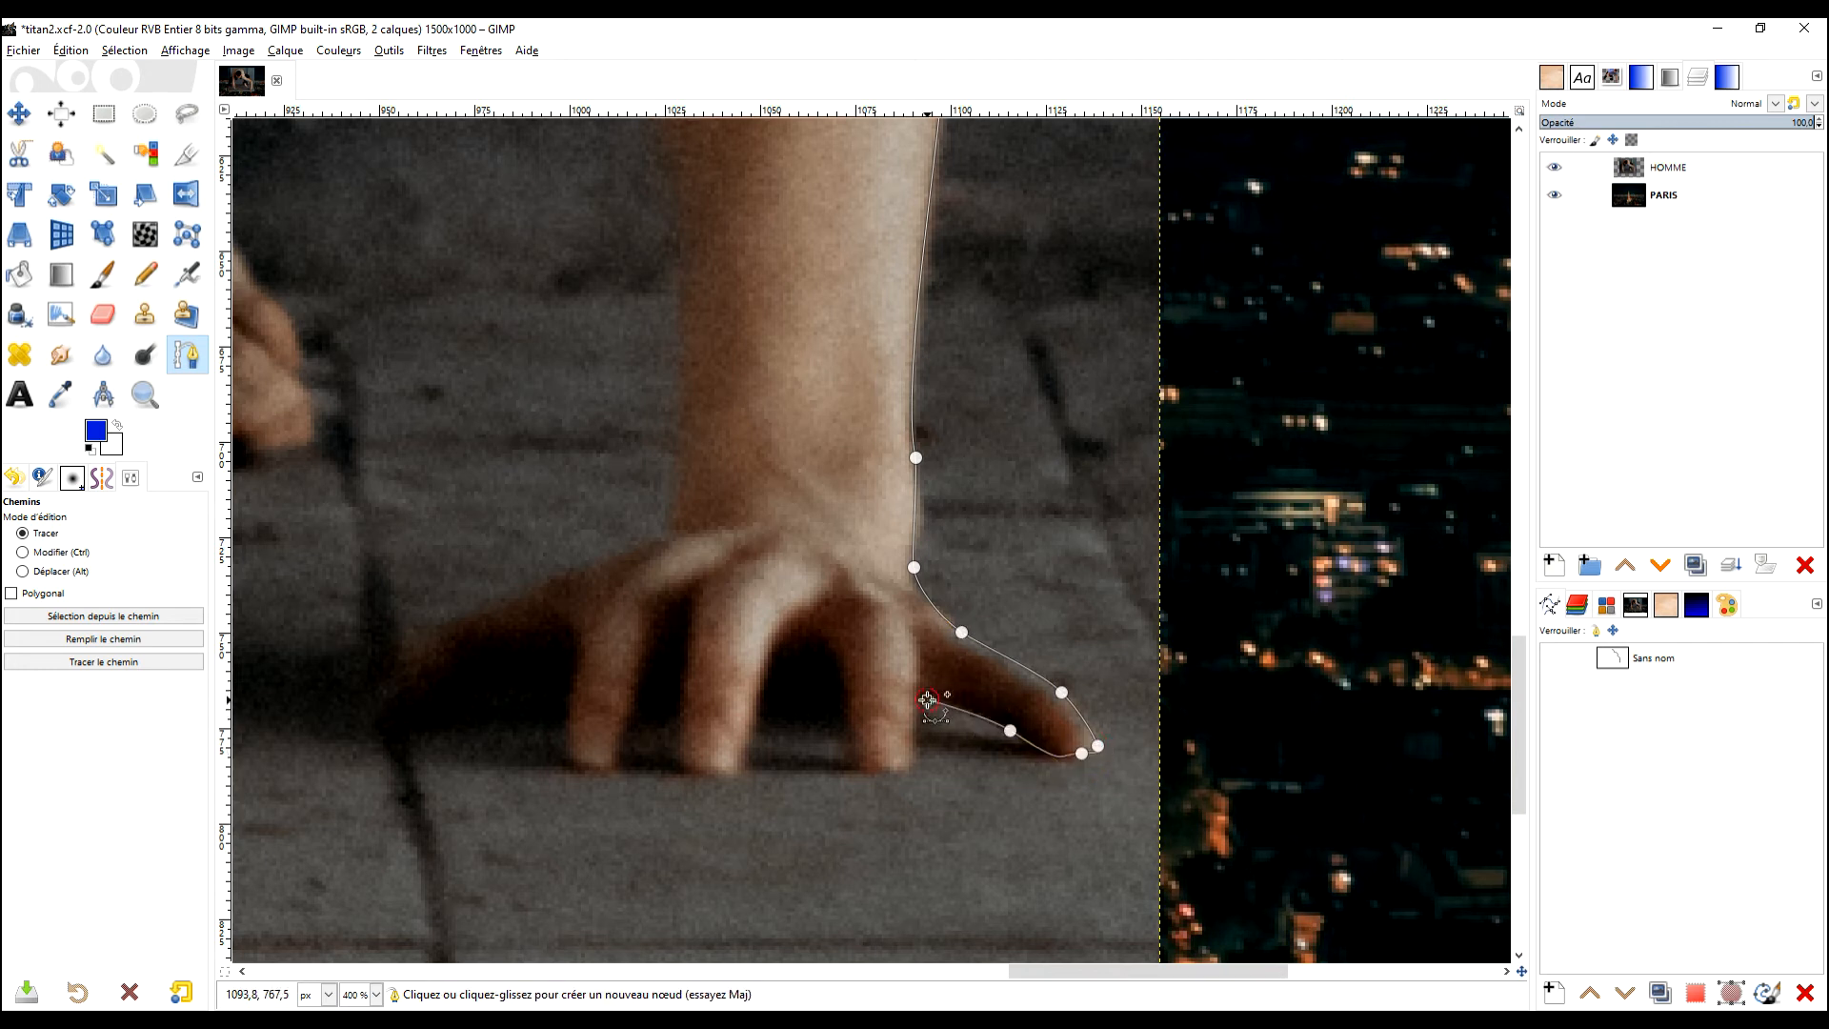
click(887, 775)
click(812, 772)
click(740, 775)
click(690, 778)
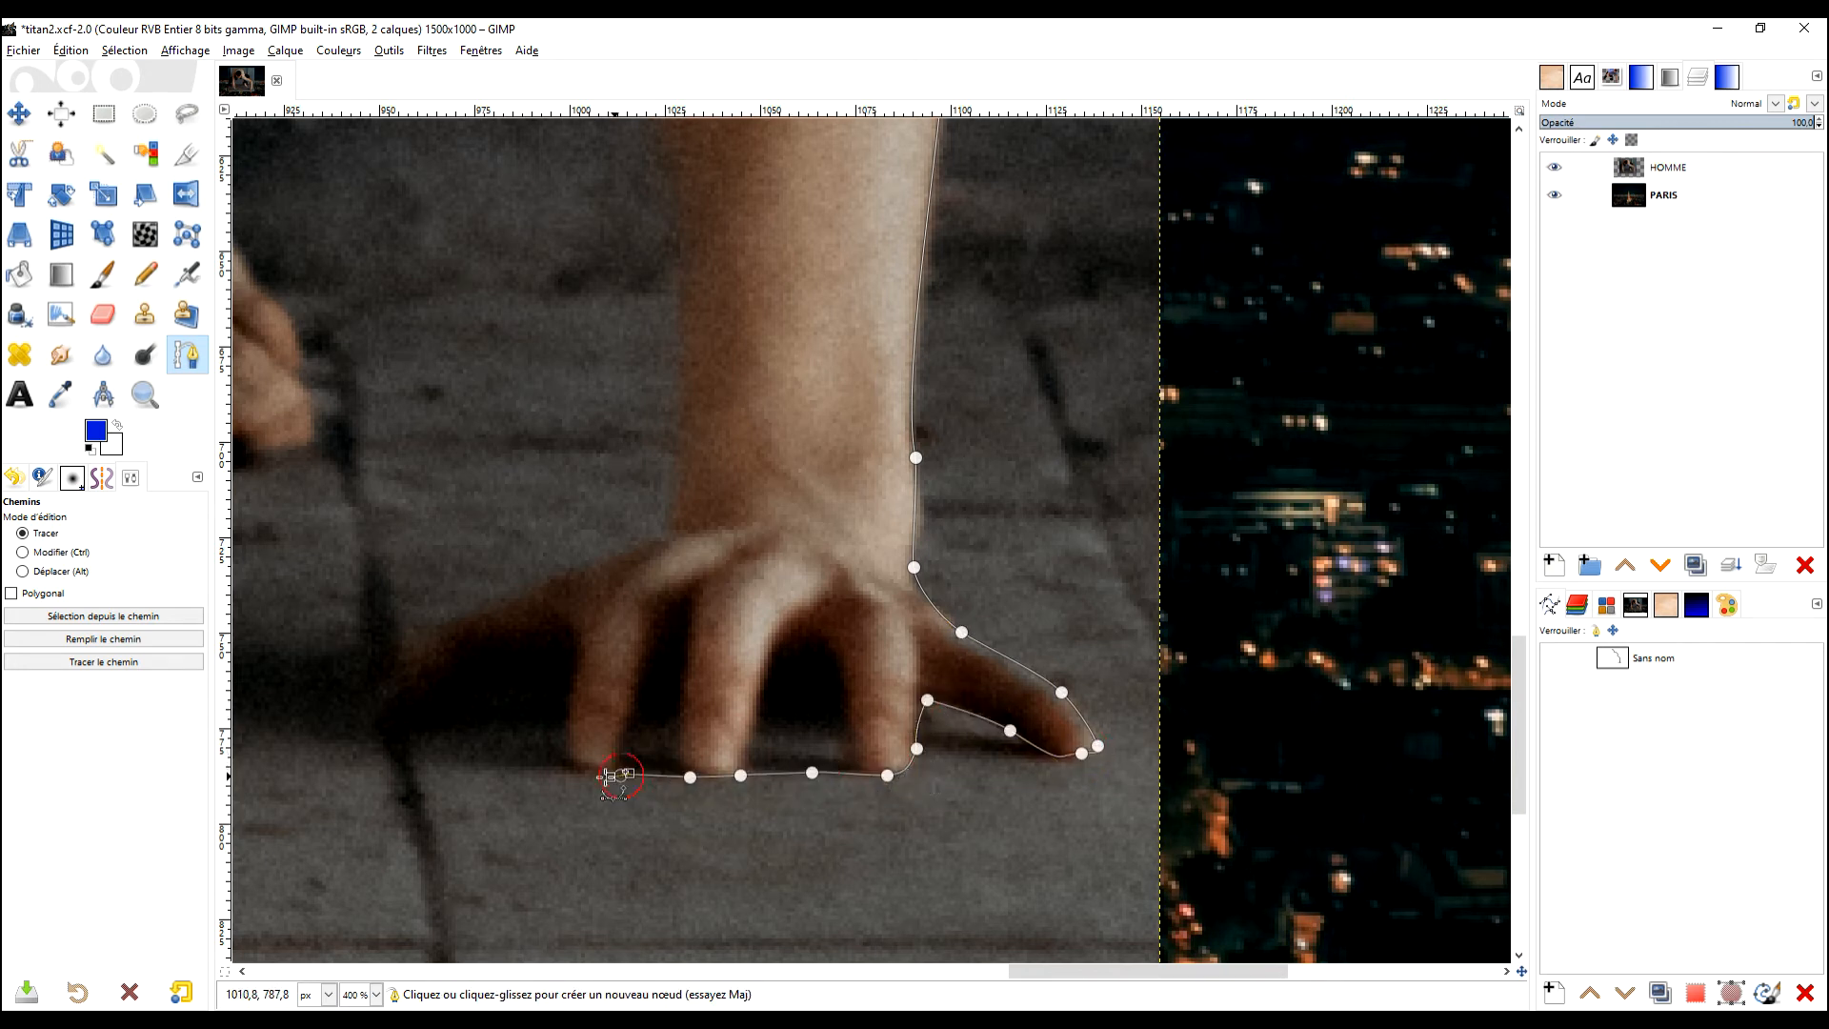
click(362, 730)
Step: Bring the path back over the top of the right-hand hand and up the inner edge of the forearm
drag(361, 730, 809, 791)
drag(847, 721, 963, 646)
drag(1103, 601, 1123, 590)
drag(1294, 414, 1192, 663)
drag(1016, 779, 1025, 709)
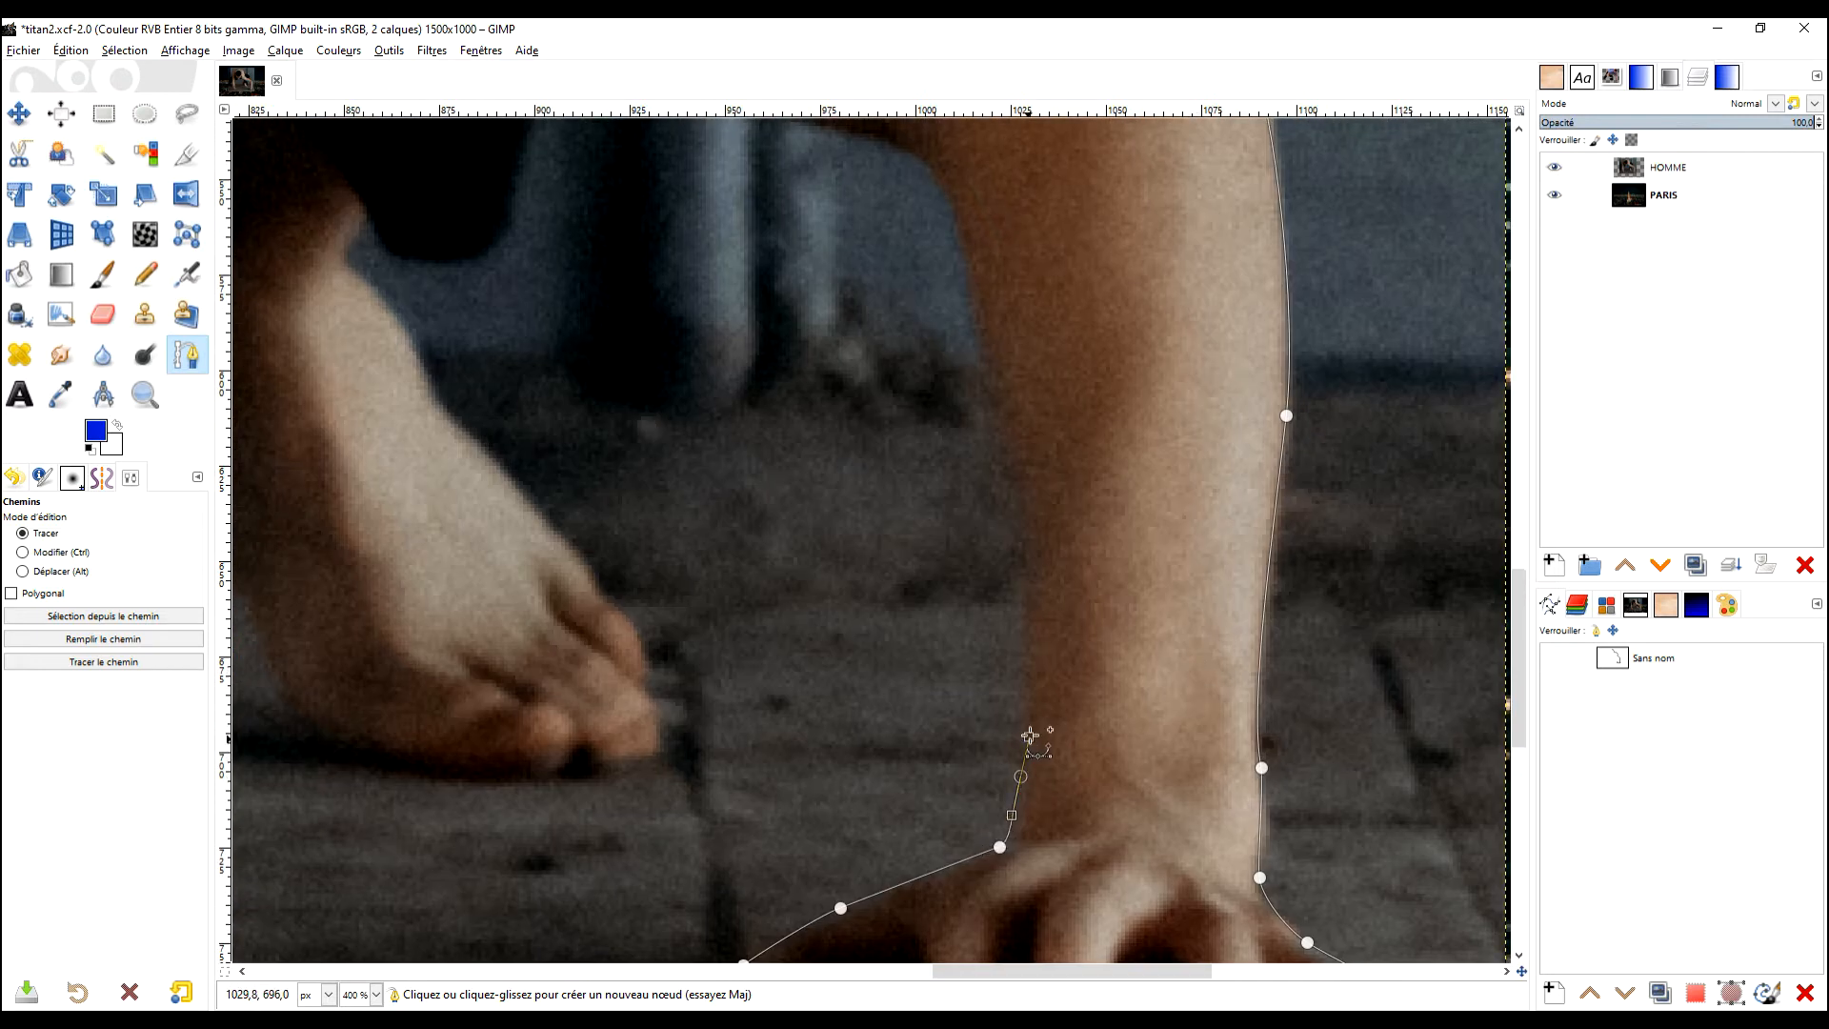
drag(1028, 489, 1136, 723)
drag(1072, 484, 1062, 449)
click(1037, 401)
Step: Continue the path under the elbow and around the lower edge of the right-hand trouser leg to the ankle
drag(716, 282, 955, 398)
drag(956, 398, 1010, 433)
click(989, 450)
click(772, 654)
click(825, 721)
Step: Trace the right-hand foot along its upper edge, around the toes and back under the sole
drag(1002, 767, 887, 376)
click(767, 429)
drag(887, 564, 760, 398)
click(760, 397)
click(787, 436)
click(821, 471)
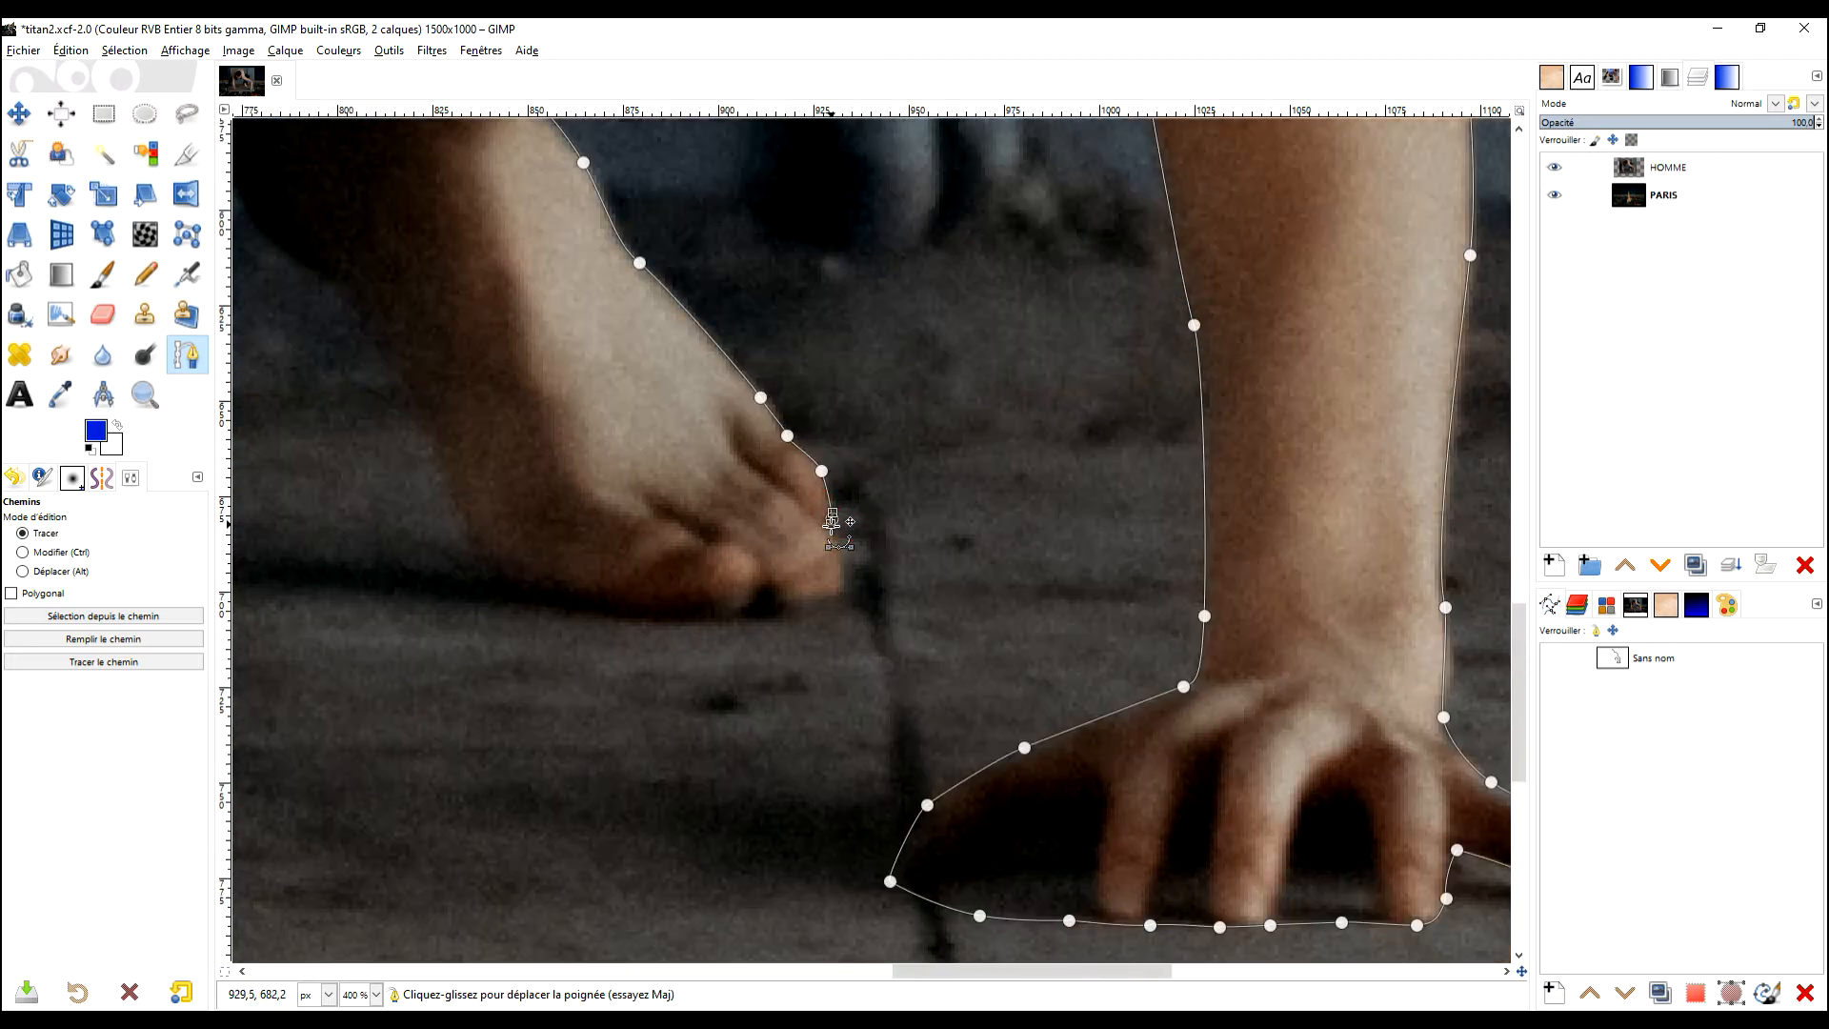
click(722, 623)
click(514, 601)
Step: Trace the path up the heel and inner edge of the right-hand leg to the underside of the upper arm
drag(509, 558, 1001, 628)
scroll(1150, 619, down, 1)
drag(996, 495, 971, 454)
click(922, 402)
drag(865, 334, 855, 320)
drag(944, 218, 1027, 729)
drag(954, 740, 965, 719)
drag(1094, 398, 1229, 558)
drag(1057, 607, 1017, 583)
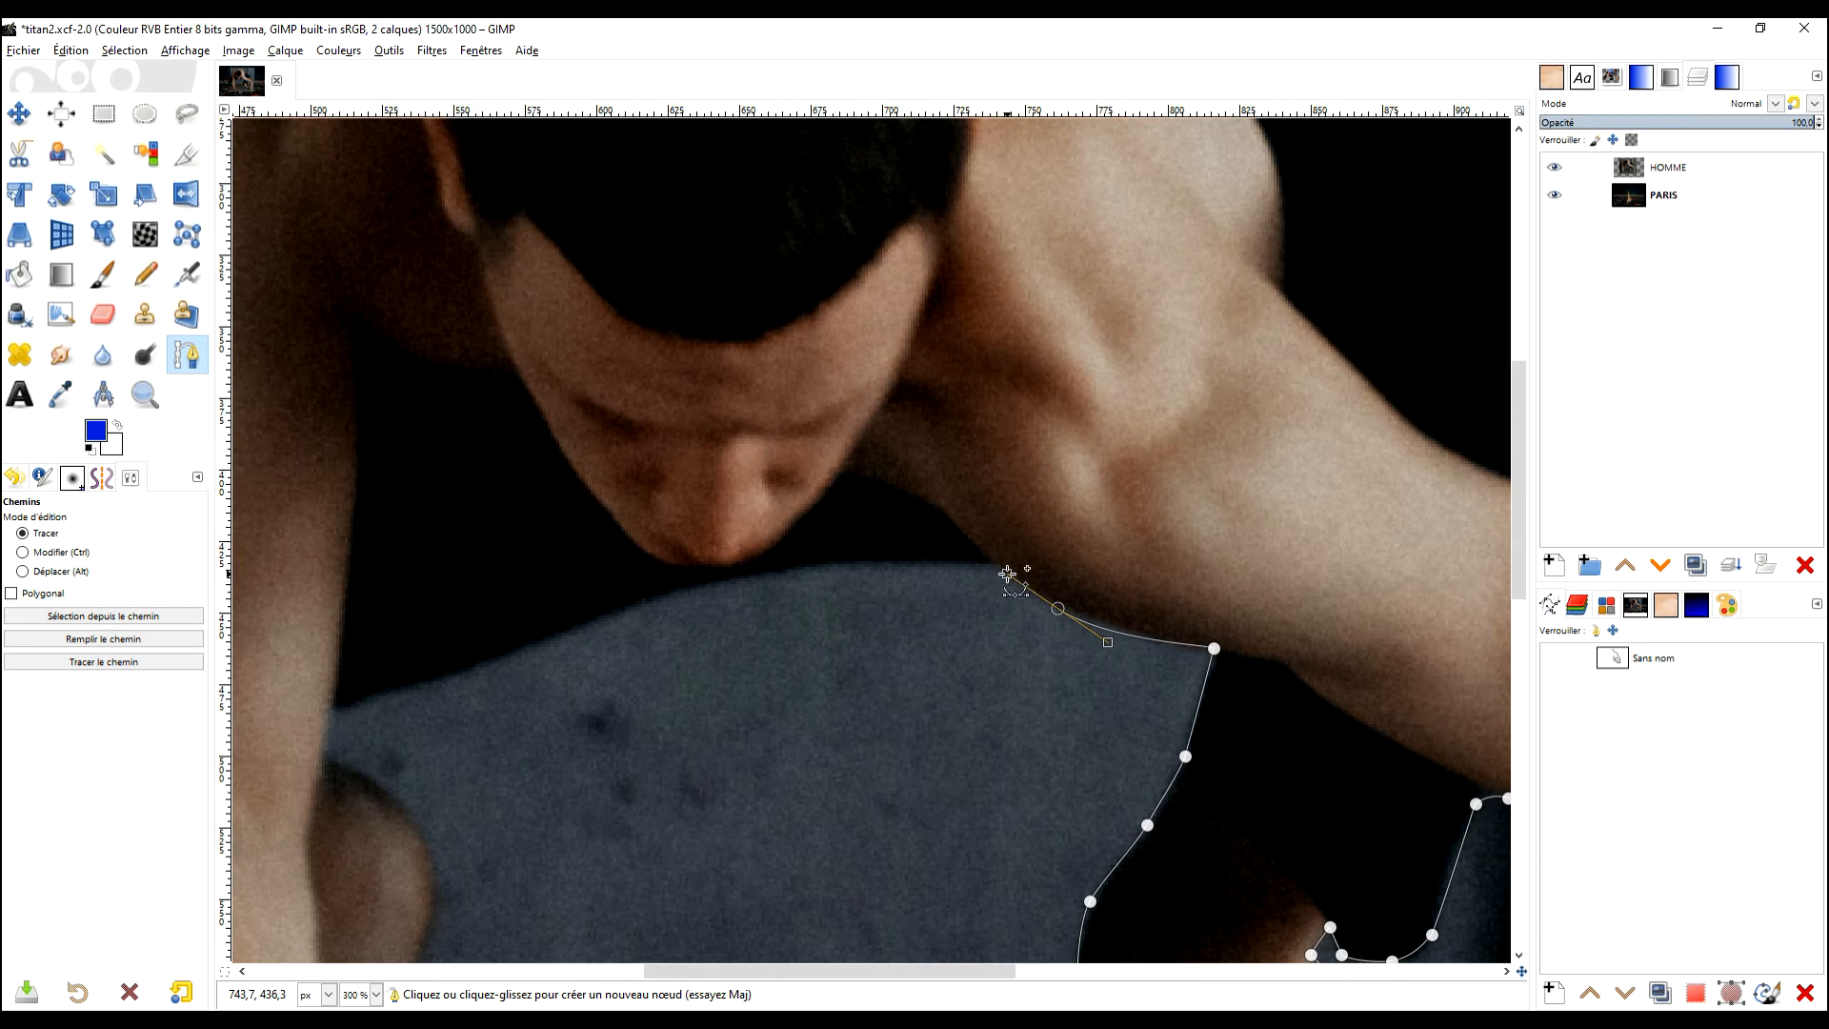
Step: Trace the dark lower edge of the torso beneath the face across to the left-hand arm
click(985, 559)
drag(825, 563, 792, 569)
drag(529, 660, 497, 669)
drag(562, 732, 1137, 612)
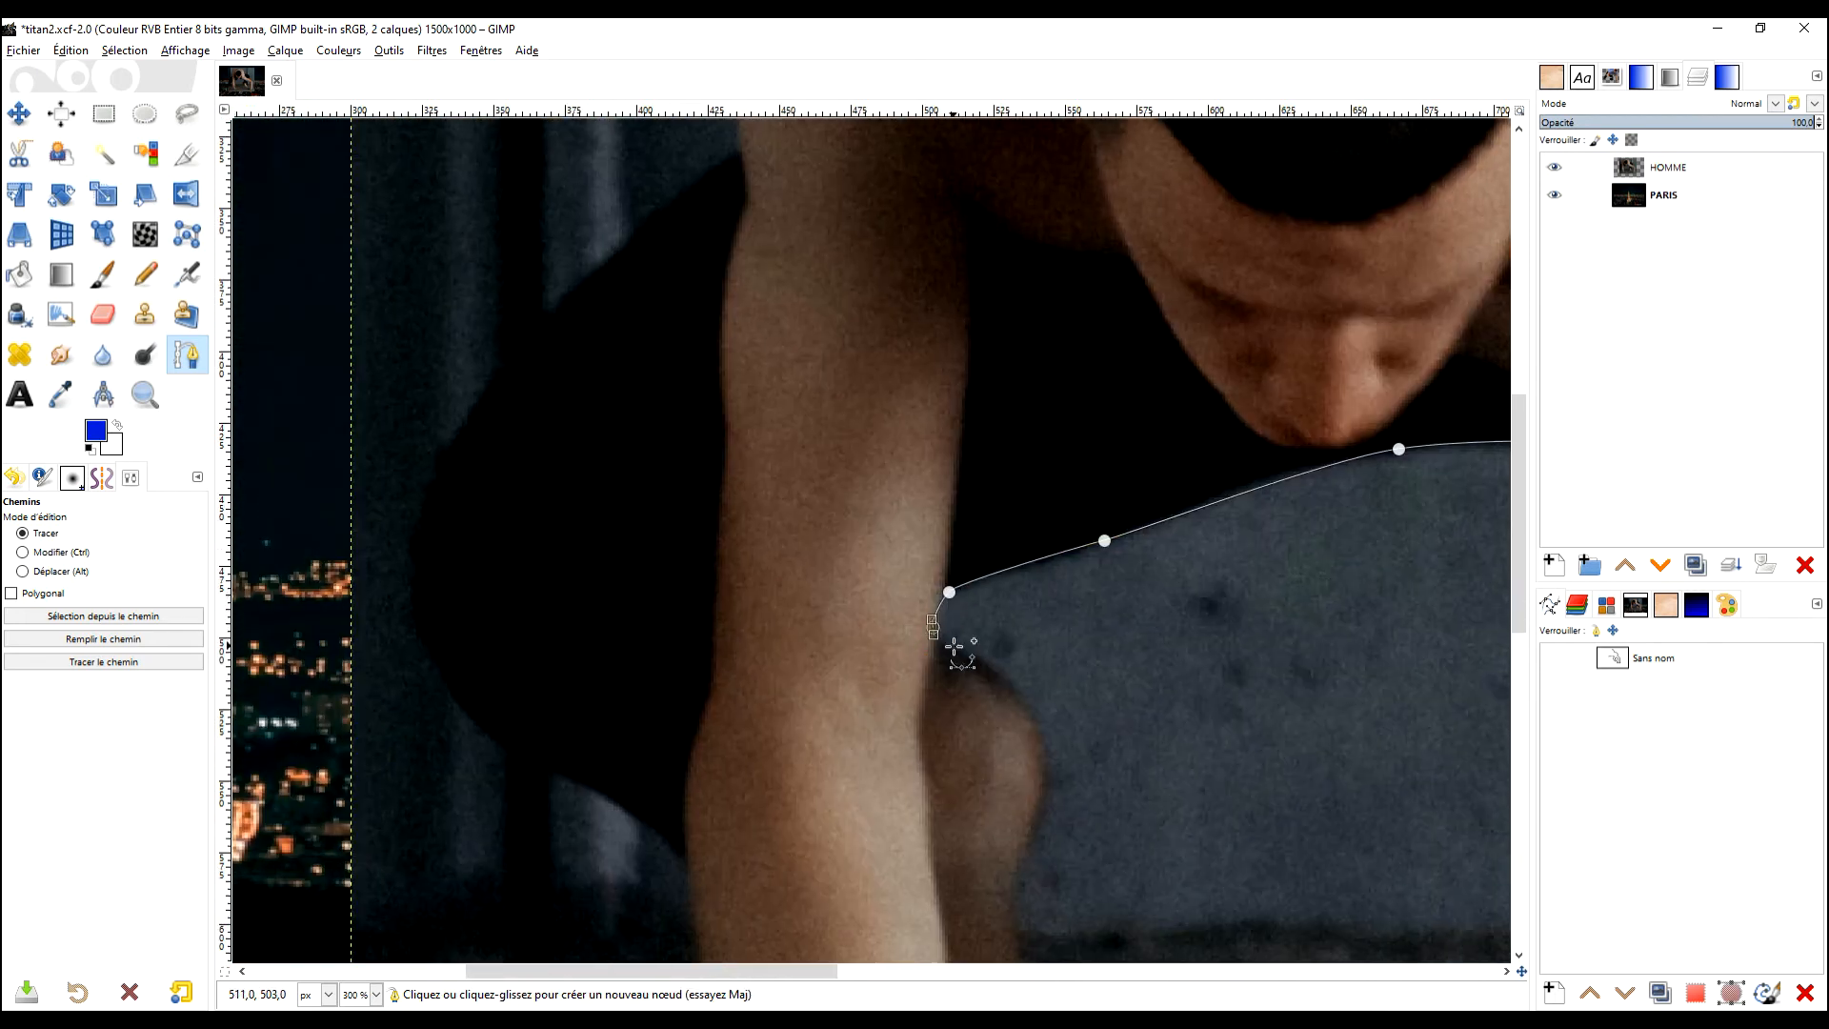
Step: Trace the lower leg and foot showing behind the left-hand arm, ending at the inner edge of the forearm
click(956, 649)
drag(1010, 680, 1027, 695)
drag(1029, 705, 970, 425)
drag(987, 484, 992, 498)
drag(950, 605, 951, 630)
drag(962, 713, 891, 511)
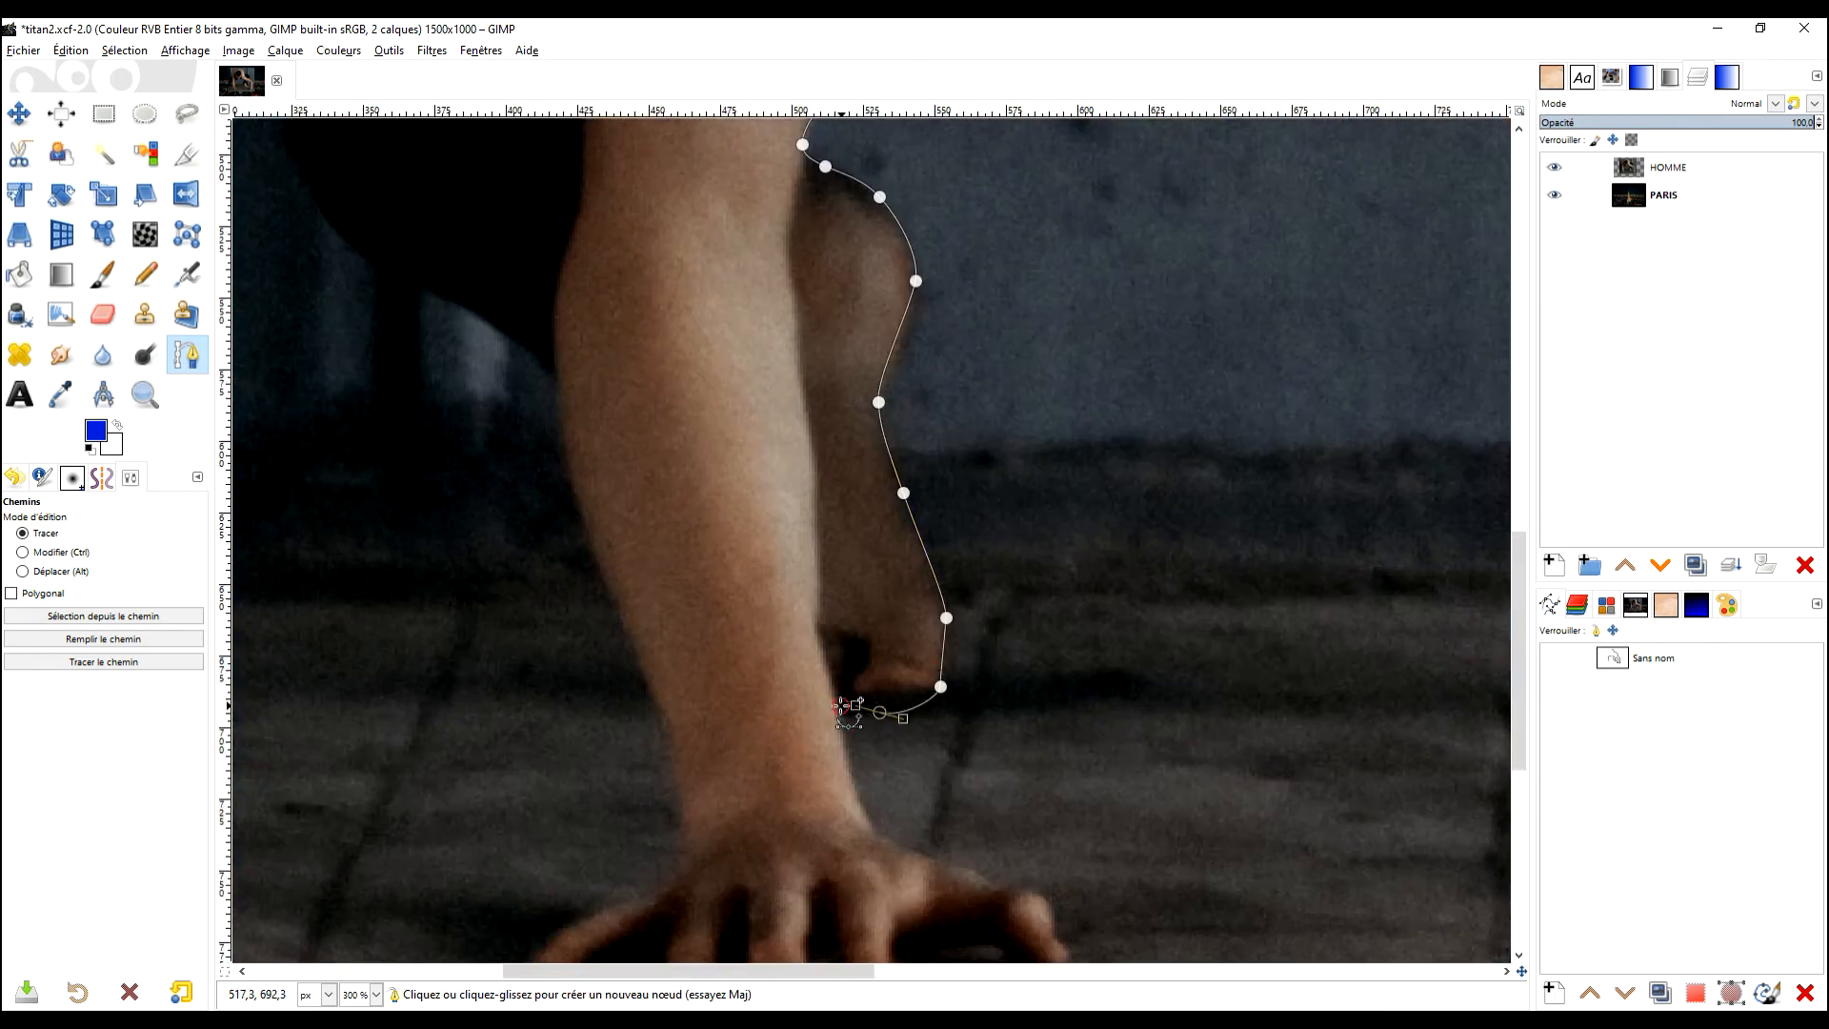
click(841, 705)
Step: Trace the left-hand hand from the inner wrist around its fingers and along the underside to the outermost fingertip
drag(840, 705, 672, 390)
drag(679, 438, 686, 463)
click(815, 558)
click(854, 575)
click(885, 592)
click(893, 622)
click(904, 653)
click(850, 656)
click(732, 659)
click(1010, 658)
click(1015, 637)
Step: Trace the top of the left-hand hand's outermost finger and continue up the outer edge of the wrist and forearm
drag(523, 617, 1128, 574)
click(1062, 602)
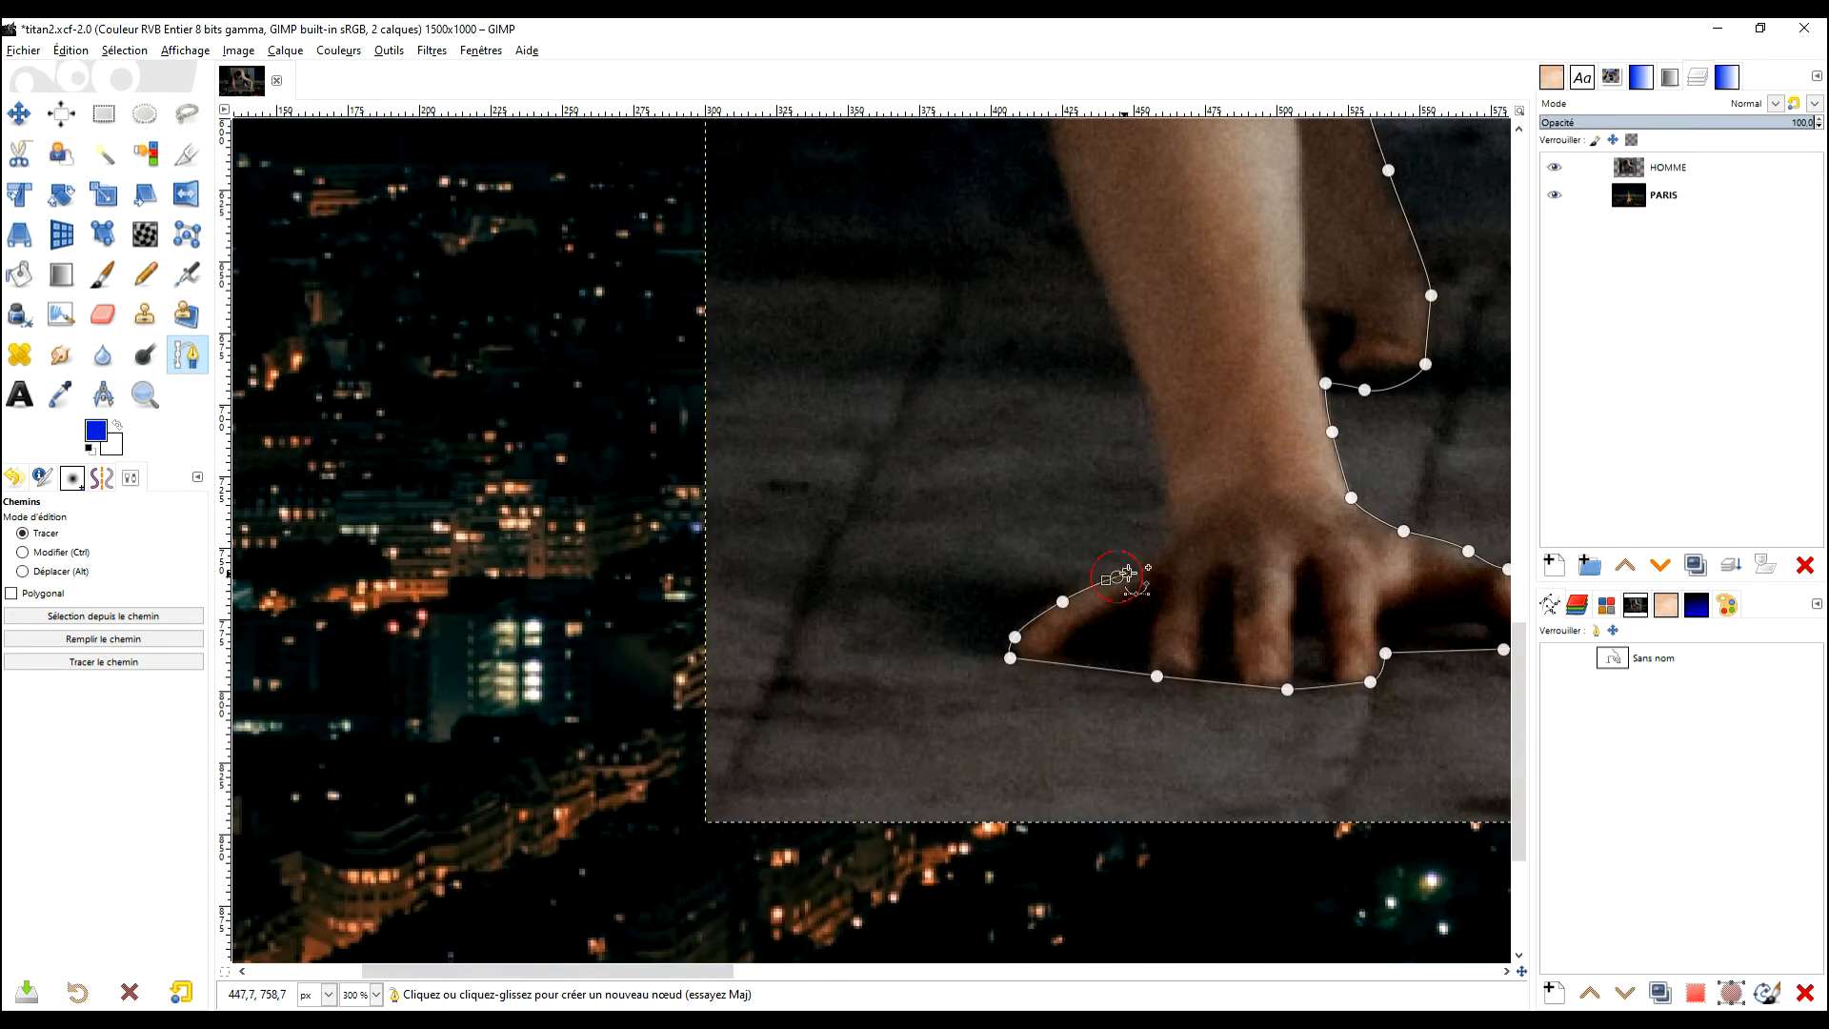
scroll(1248, 465, up, 3)
drag(1021, 609, 1243, 930)
drag(1208, 633, 1179, 539)
scroll(1179, 539, down, 4)
drag(1156, 412, 1086, 656)
scroll(1141, 657, up, 2)
click(1070, 553)
Step: Continue the path up the left-hand forearm and around the lower contour of the left-hand trouser knee
drag(936, 452, 1098, 637)
drag(1102, 642, 1047, 613)
drag(860, 447, 925, 641)
drag(1014, 446, 800, 886)
drag(1095, 605, 1174, 567)
drag(1175, 567, 1123, 586)
click(1129, 583)
Step: Trace the upper contour of the left-hand trouser leg to the arm and continue up the outer arm
drag(1214, 507, 1110, 768)
drag(1032, 539, 1053, 433)
drag(1053, 434, 1066, 441)
drag(1184, 269, 906, 618)
drag(1111, 469, 1228, 445)
drag(1227, 445, 1157, 447)
Step: Trace the left-hand shoulder and upper back, then close the path on its starting node
drag(1320, 358, 870, 651)
drag(870, 656, 947, 641)
drag(1090, 634, 1128, 640)
drag(1191, 663, 1203, 667)
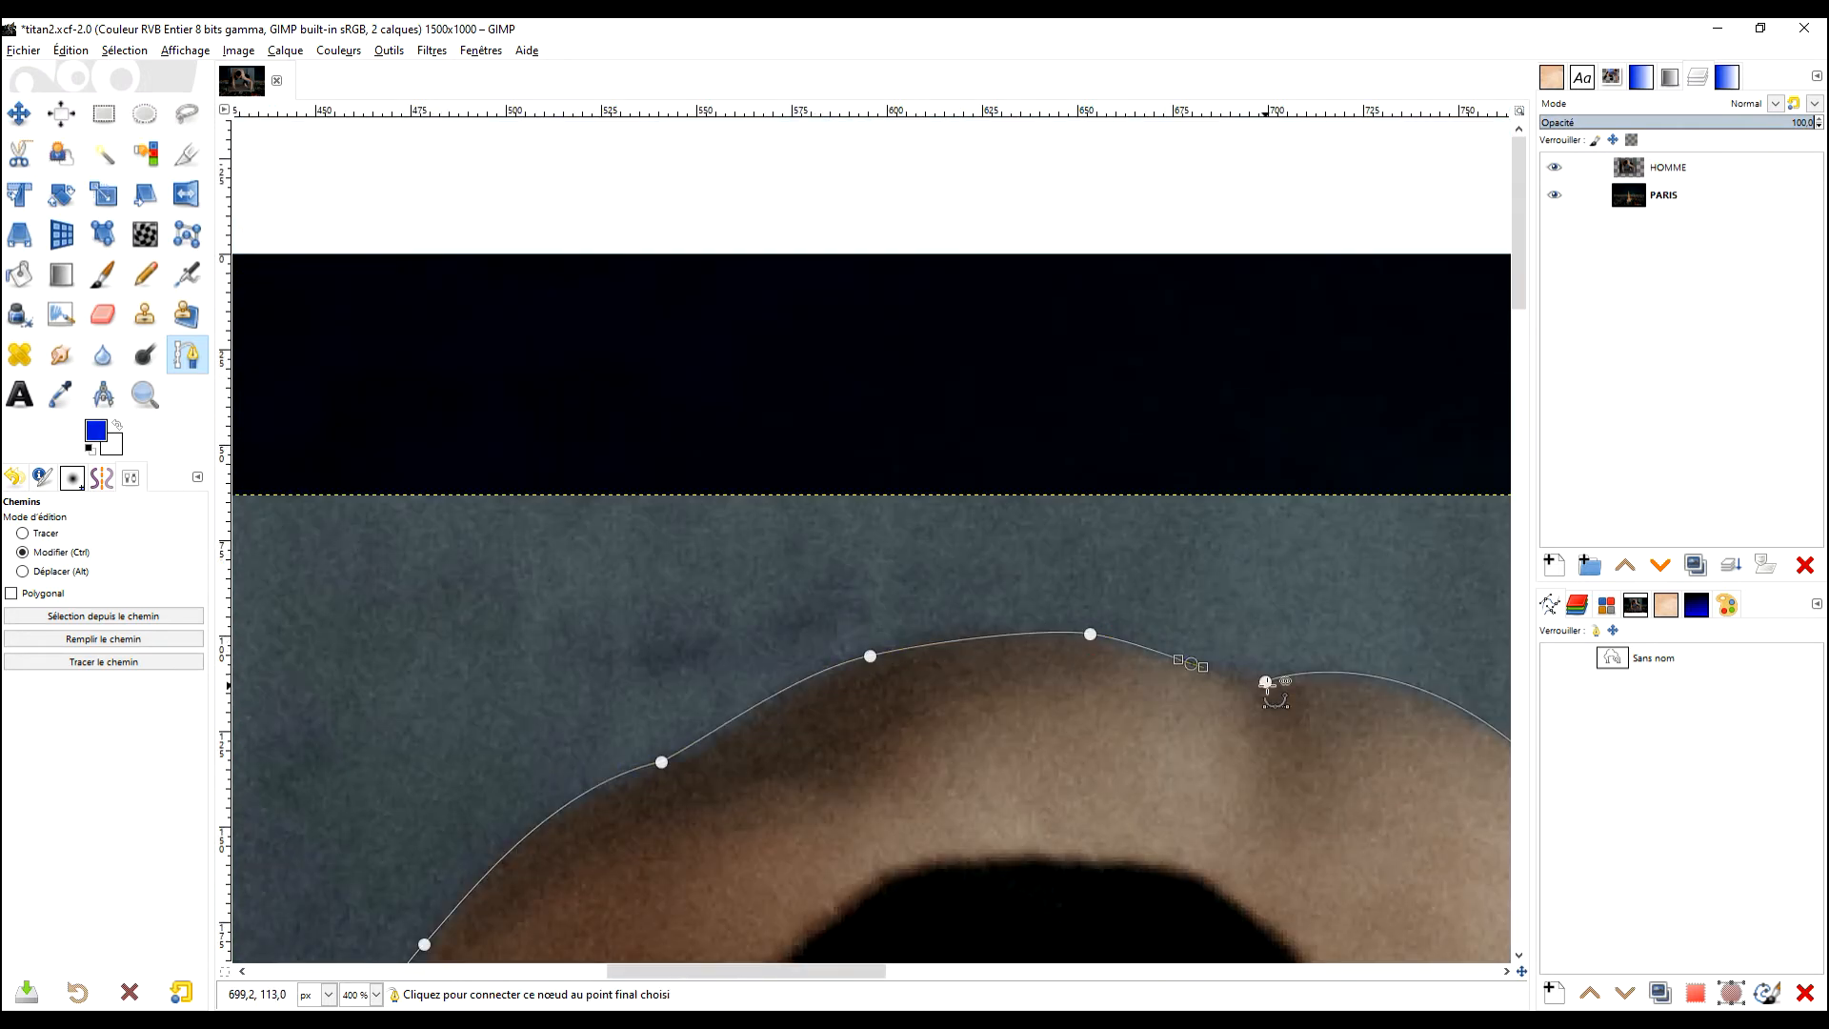
key(ctrl)
ctrl+click(1267, 681)
Step: Convert the closed path around the man into a selection
scroll(1266, 695, down, 2)
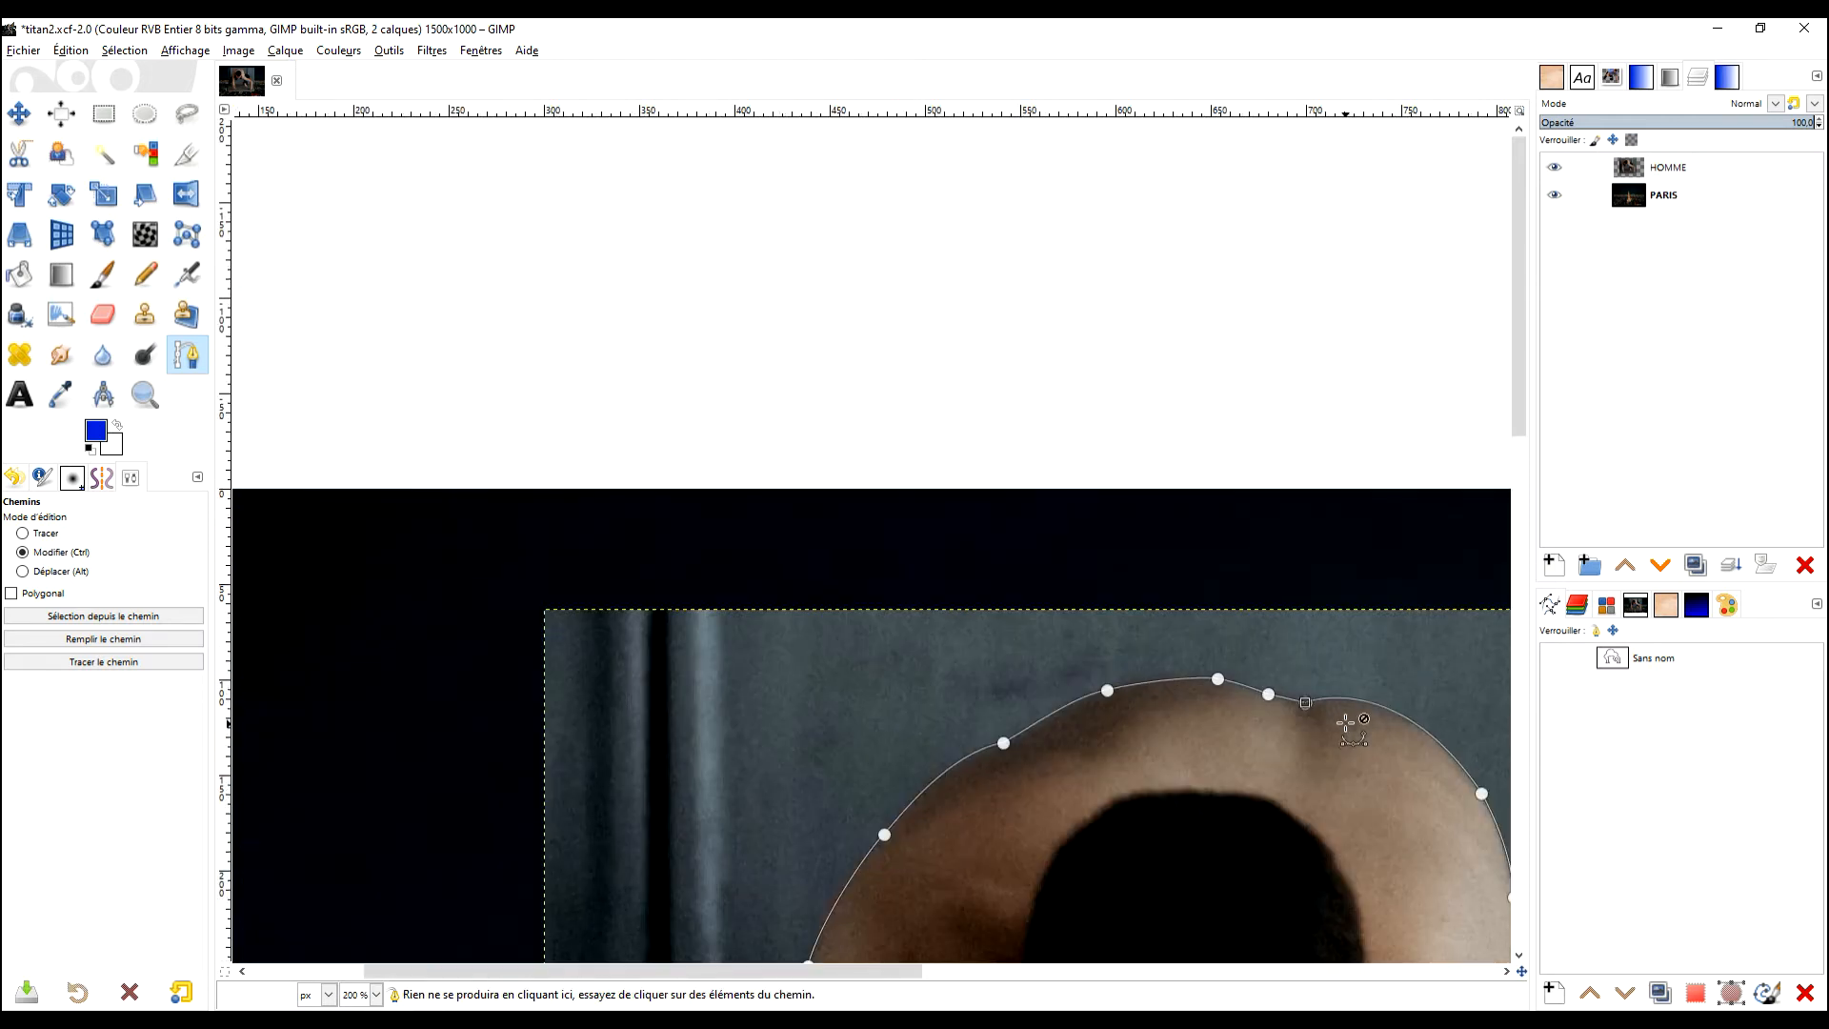
scroll(1257, 703, down, 2)
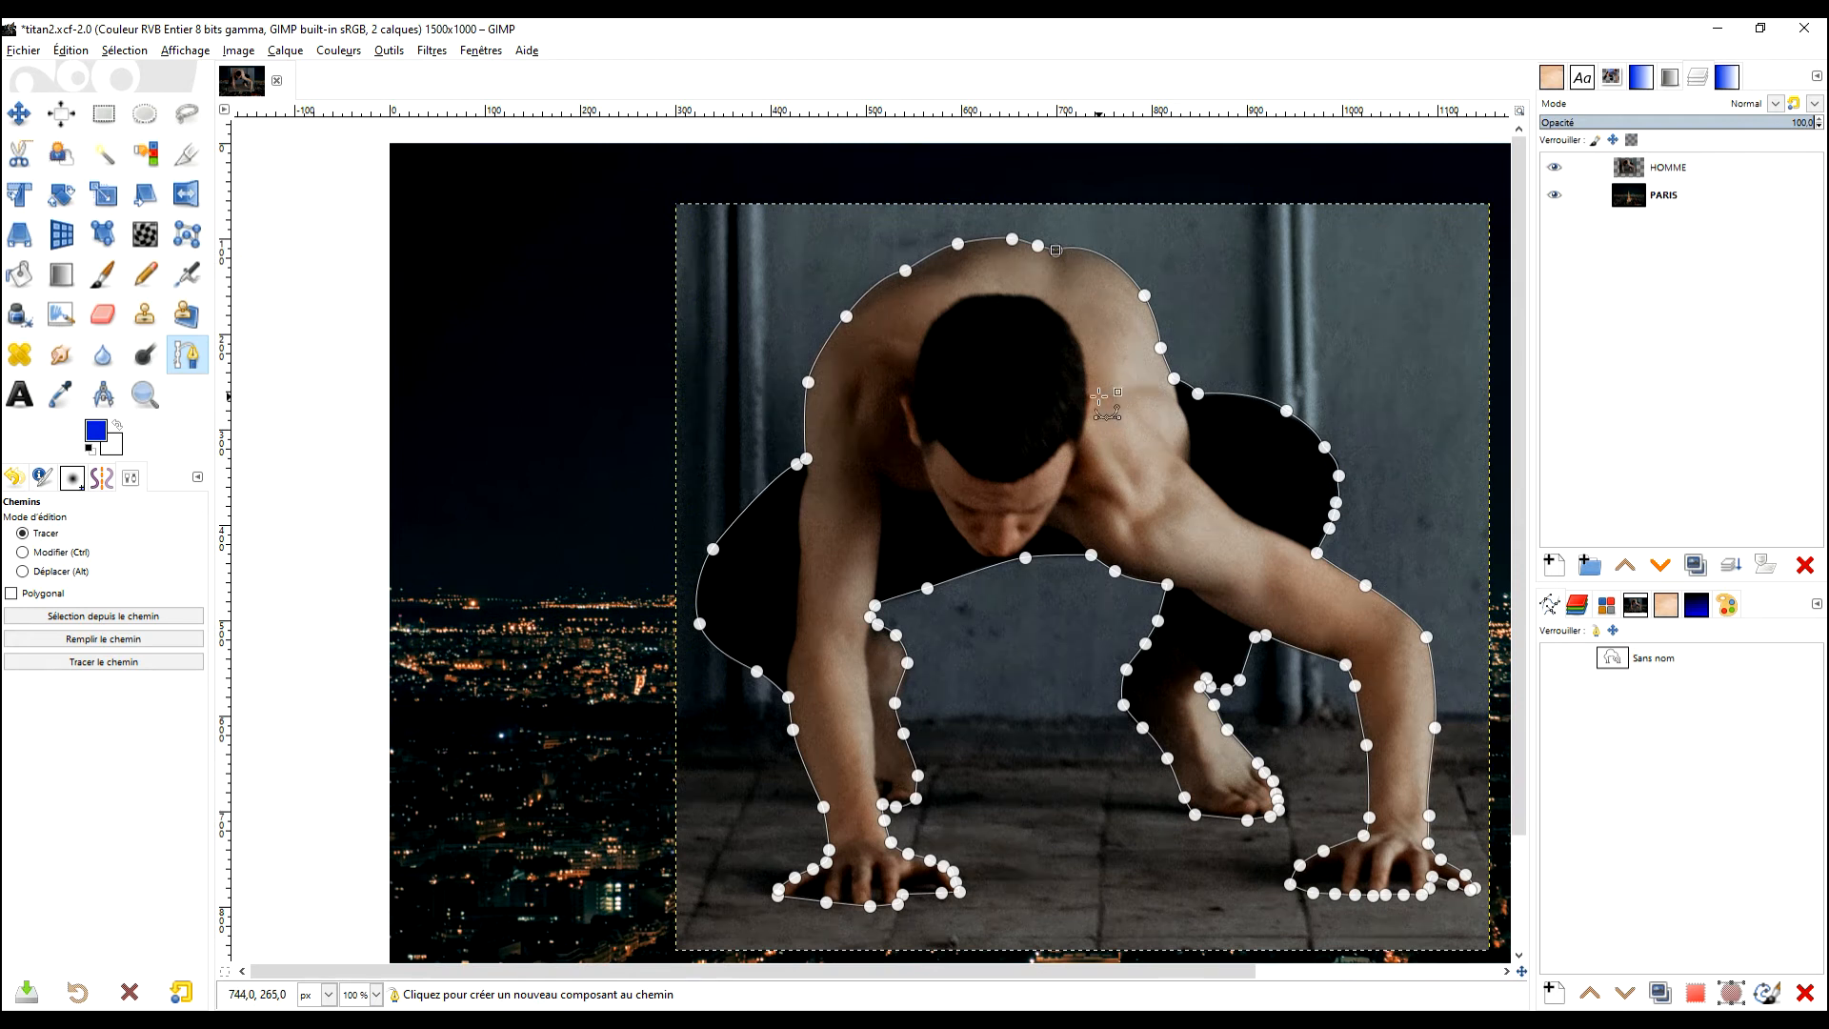
drag(1115, 384, 1114, 471)
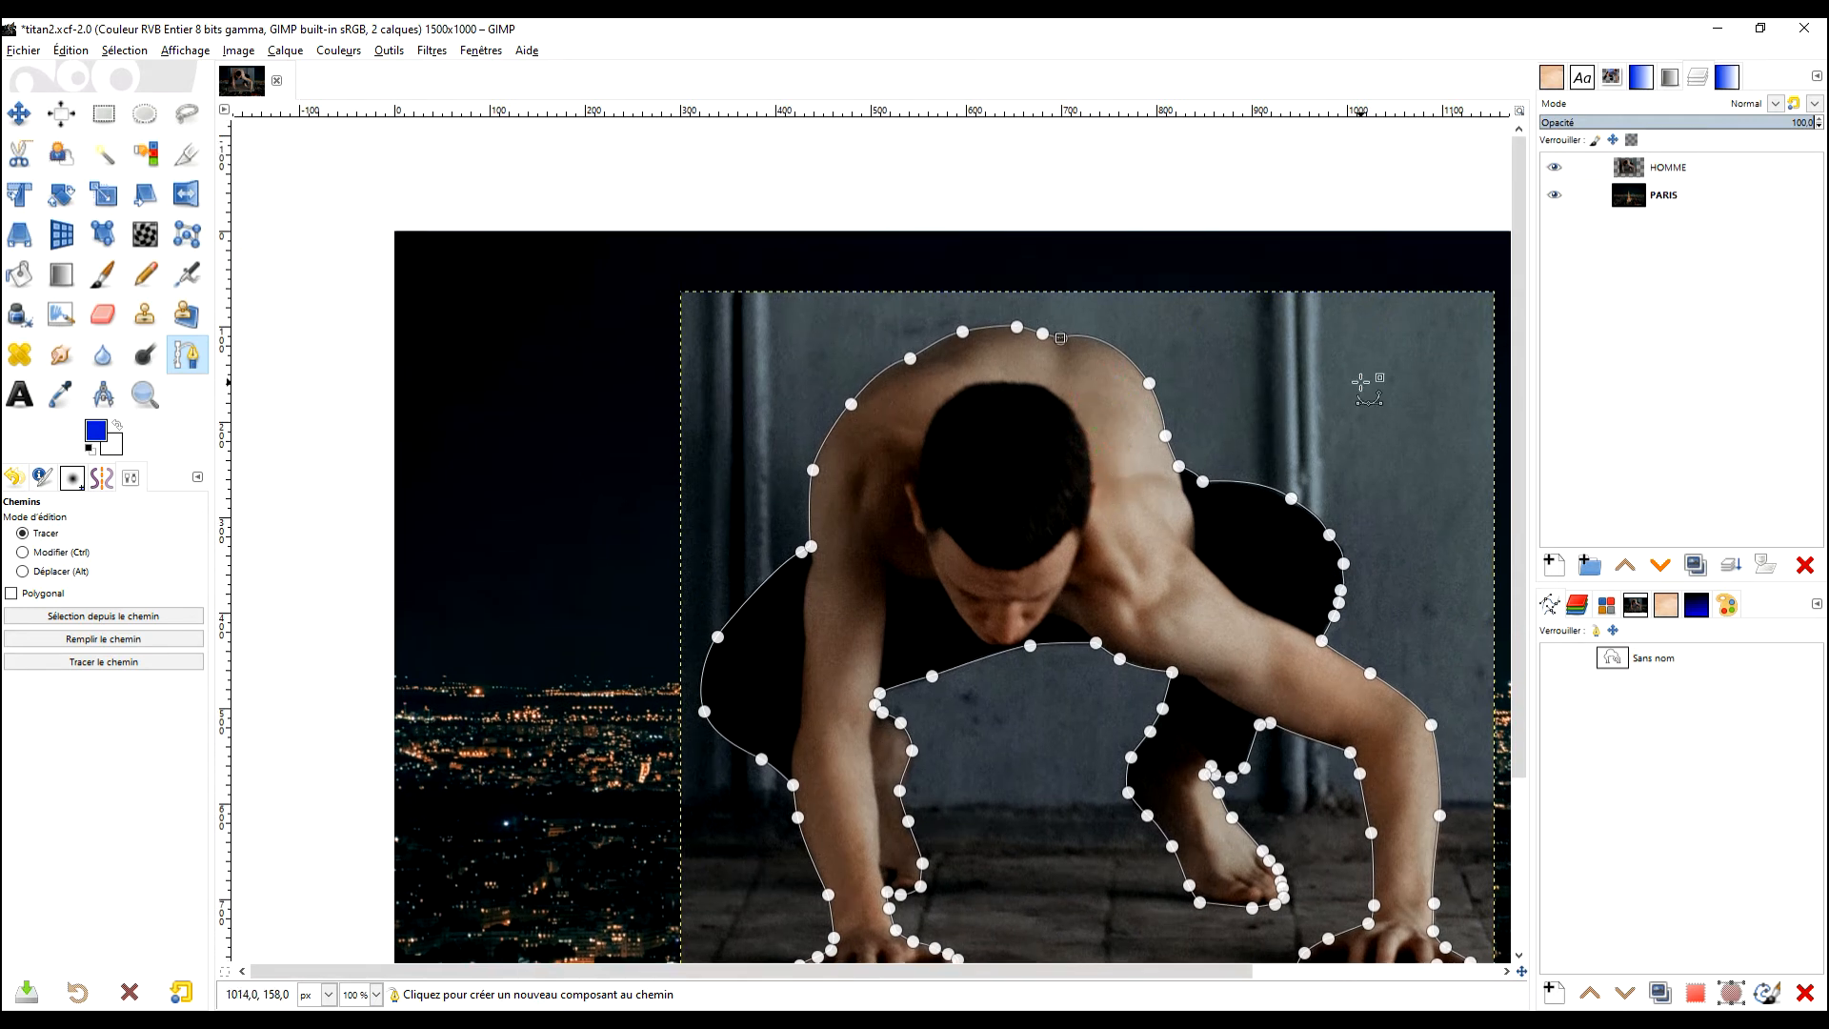
key(Return)
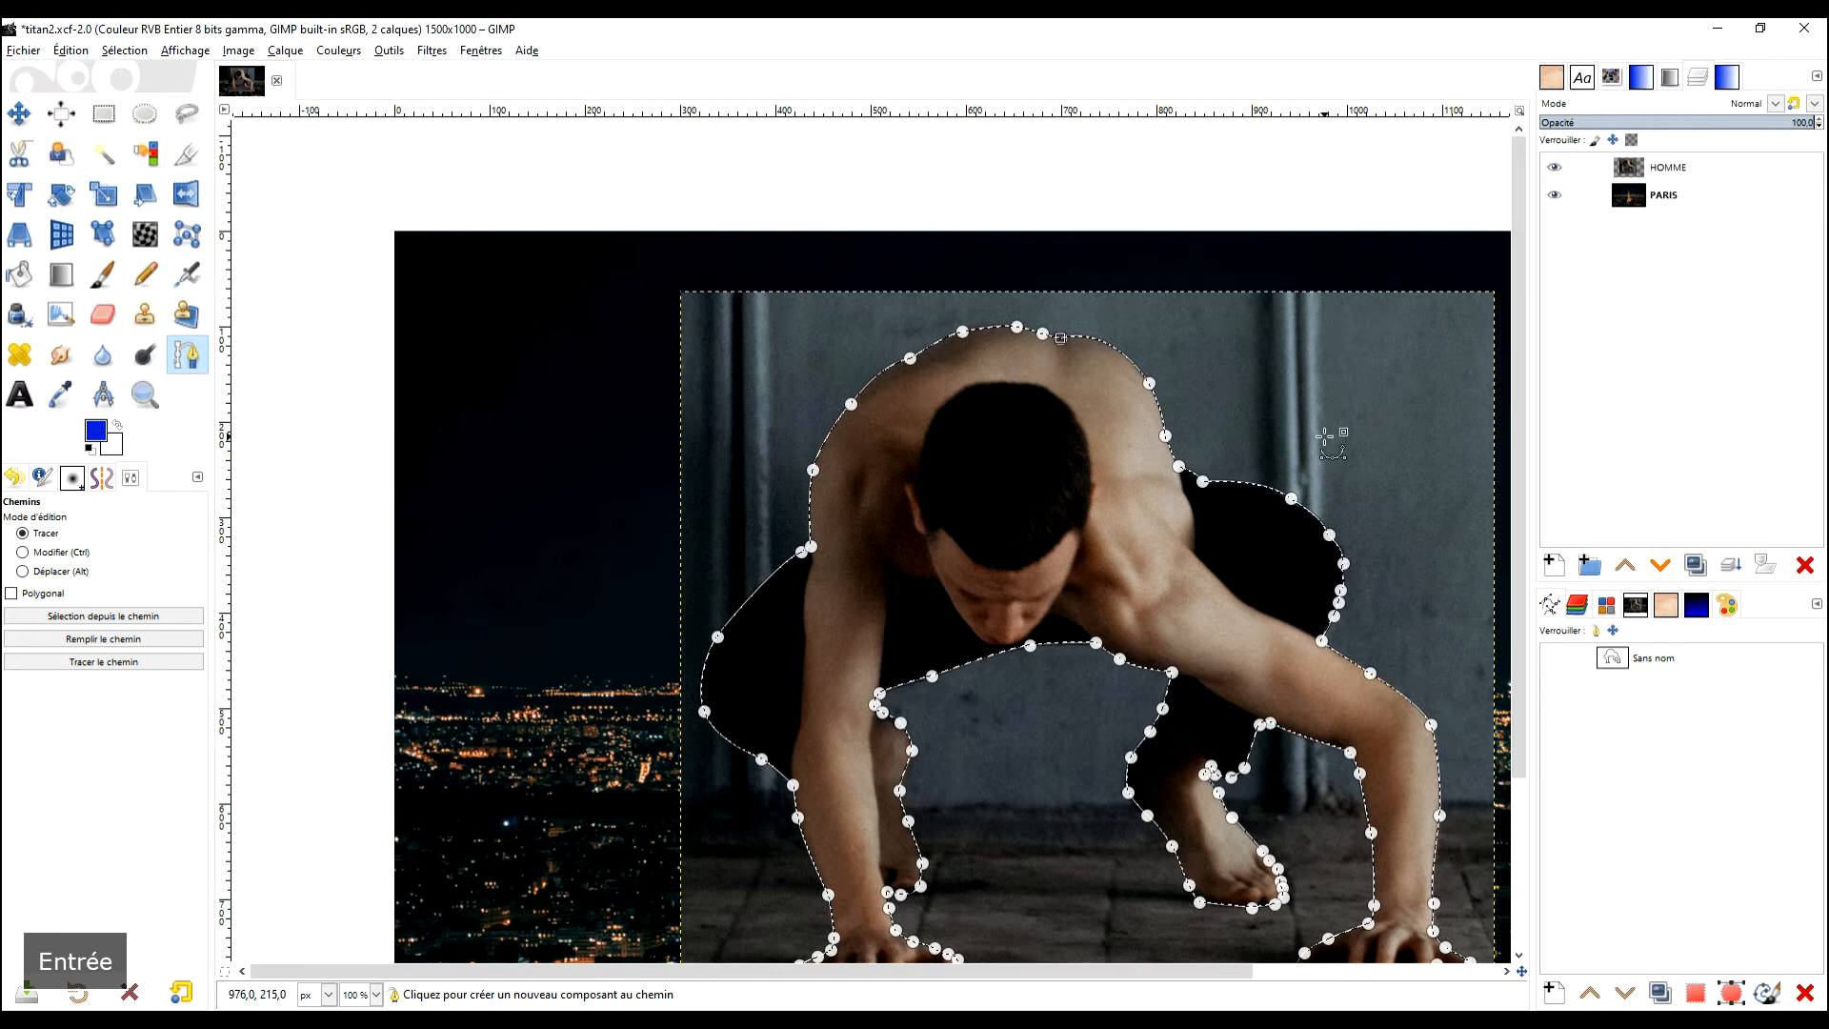
Step: Add a layer mask to the HOMME layer, initialised from the selection (Sélection)
click(1635, 170)
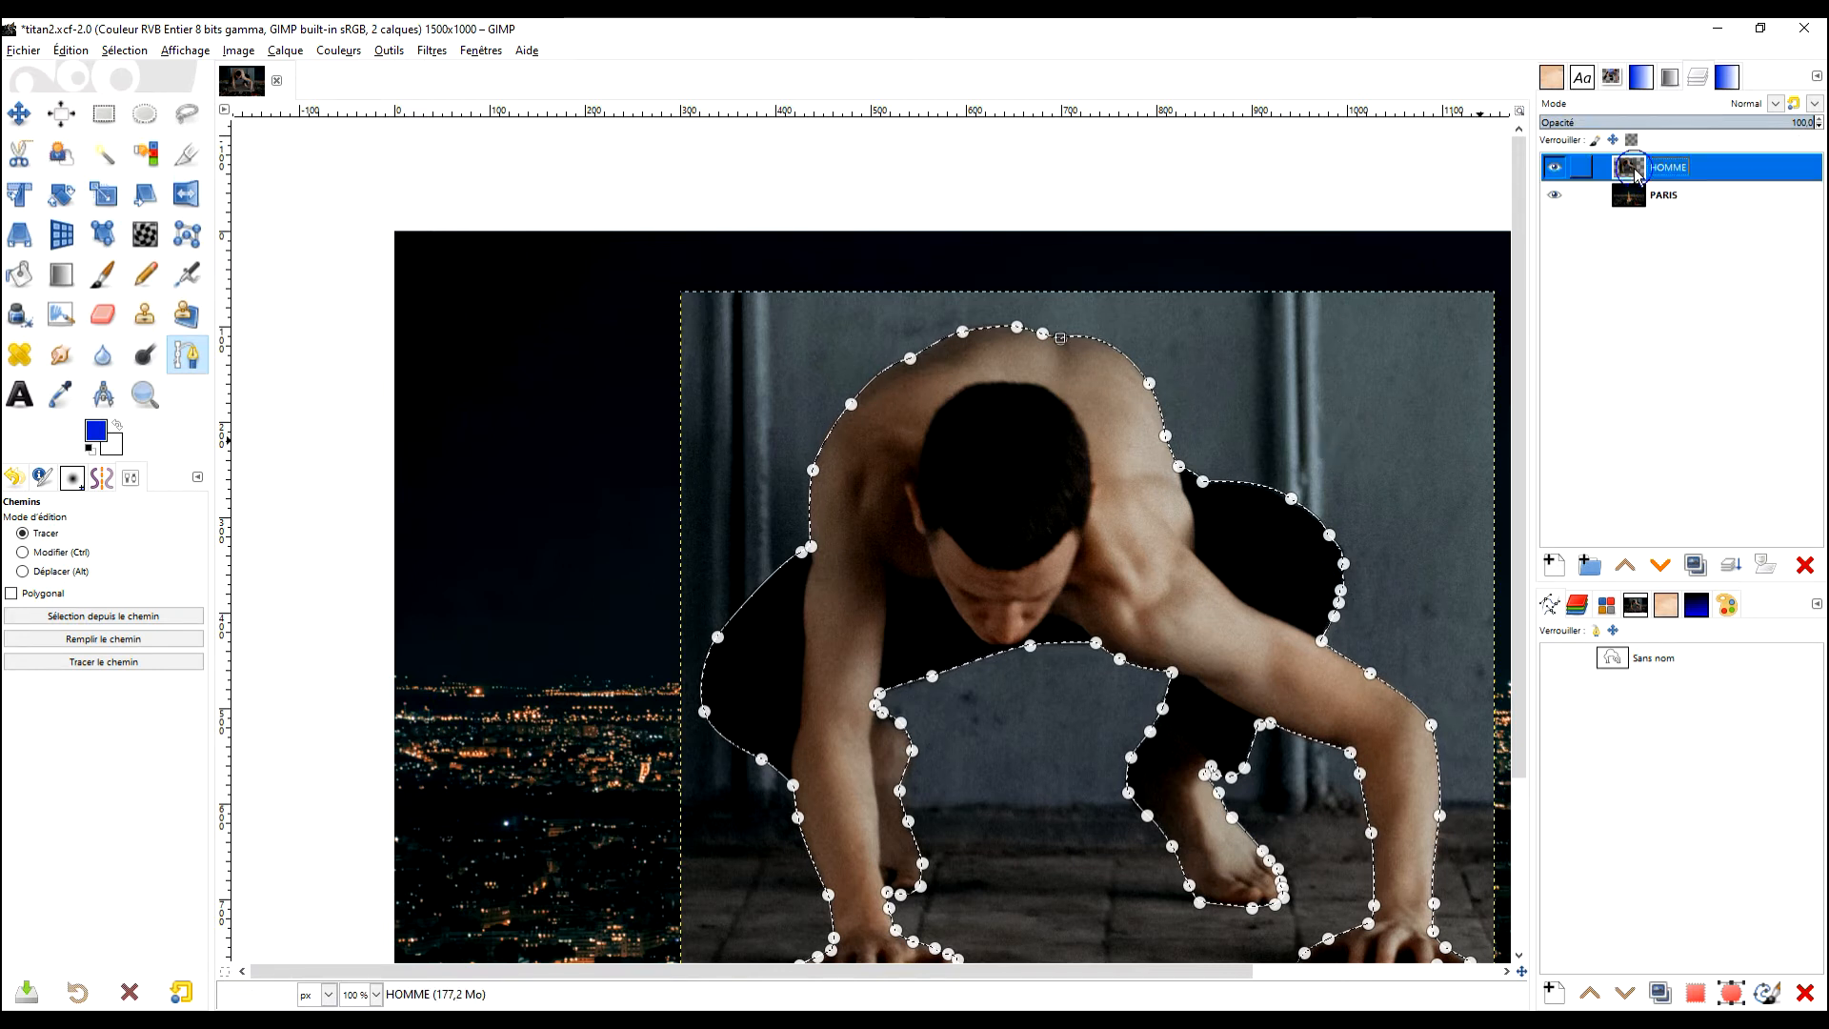
right_click(1635, 169)
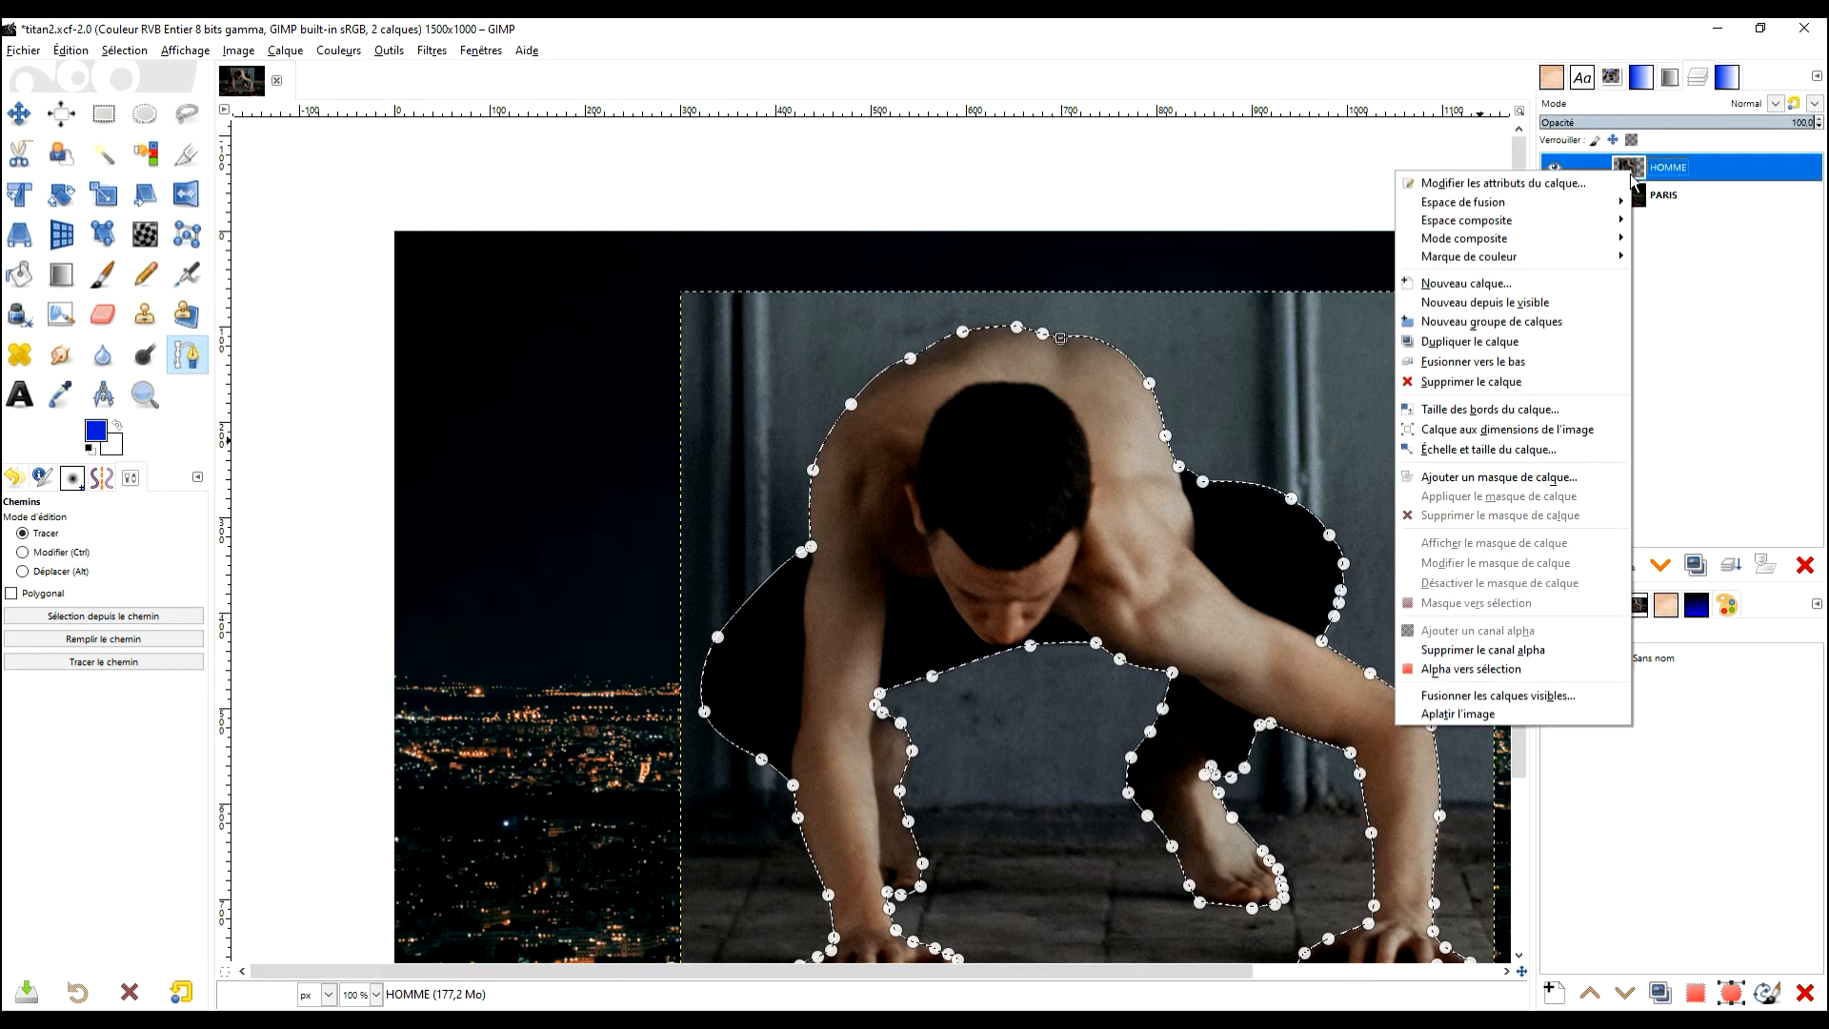
click(1525, 479)
click(1442, 508)
click(1526, 644)
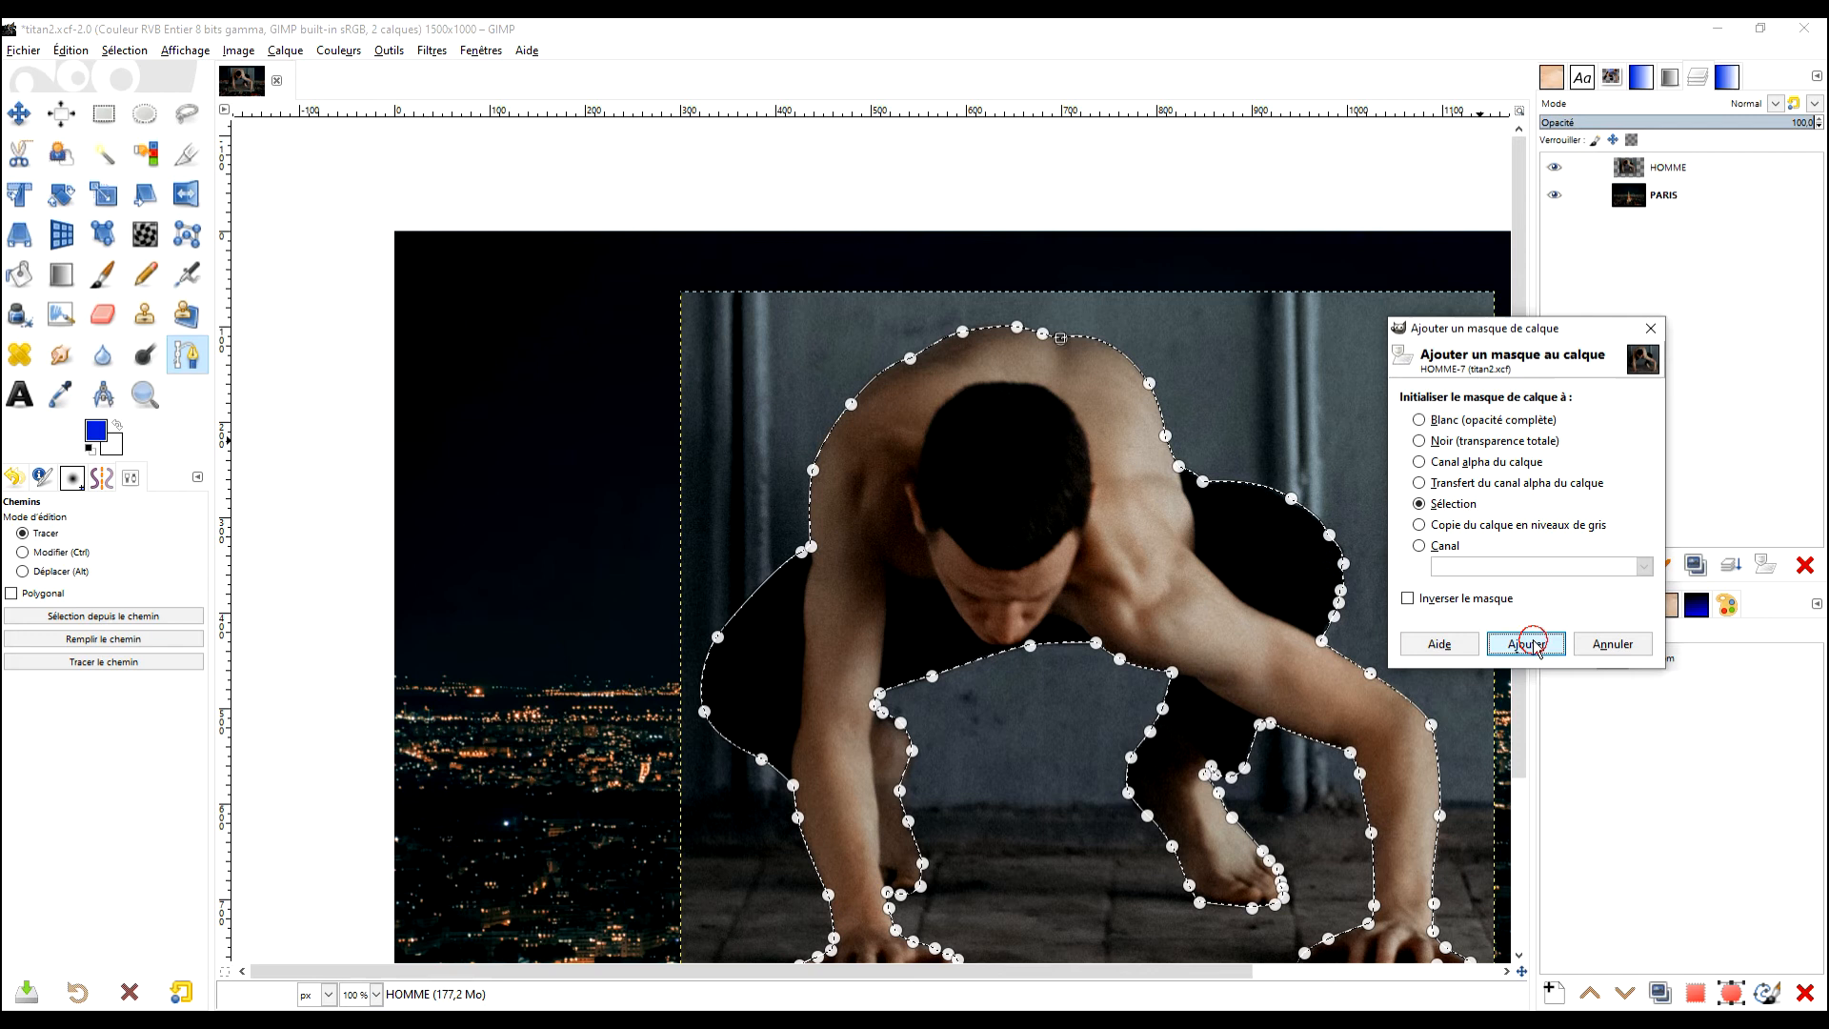
Step: Switch to the rectangle selection tool and clear the selection around the man
scroll(1351, 505, down, 2)
drag(1351, 505, 1126, 521)
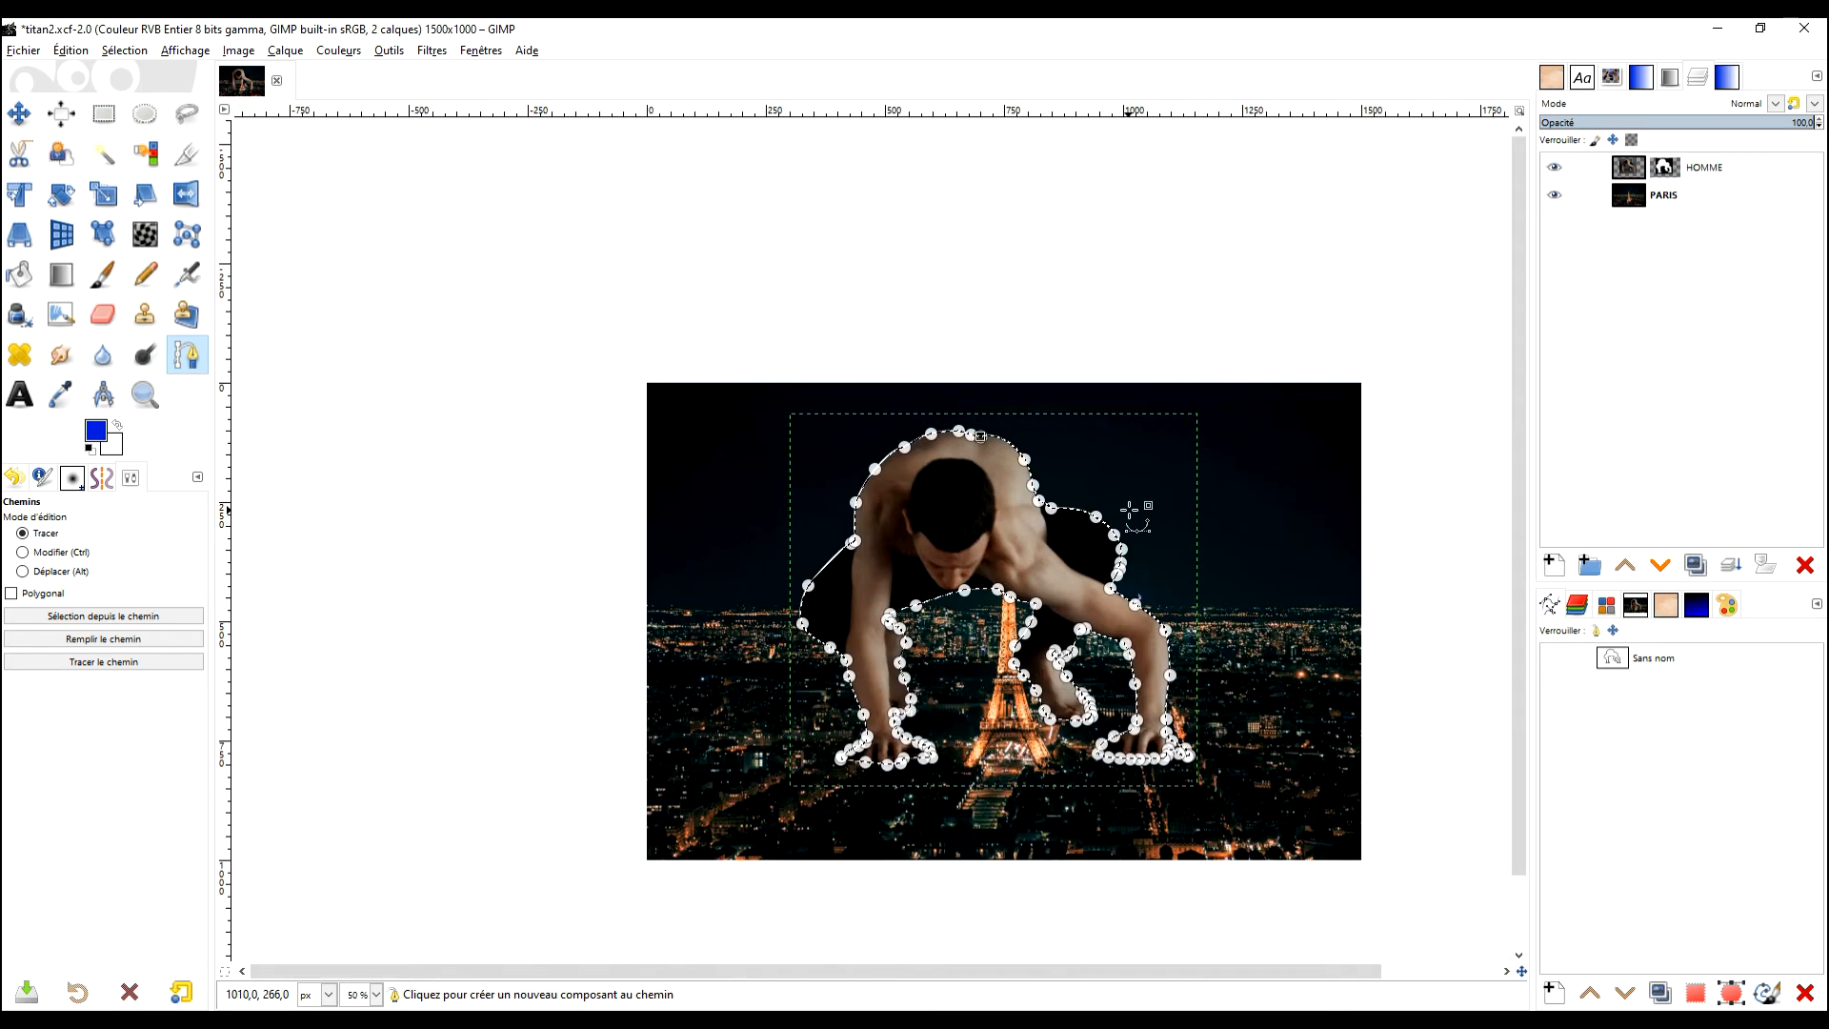
click(103, 116)
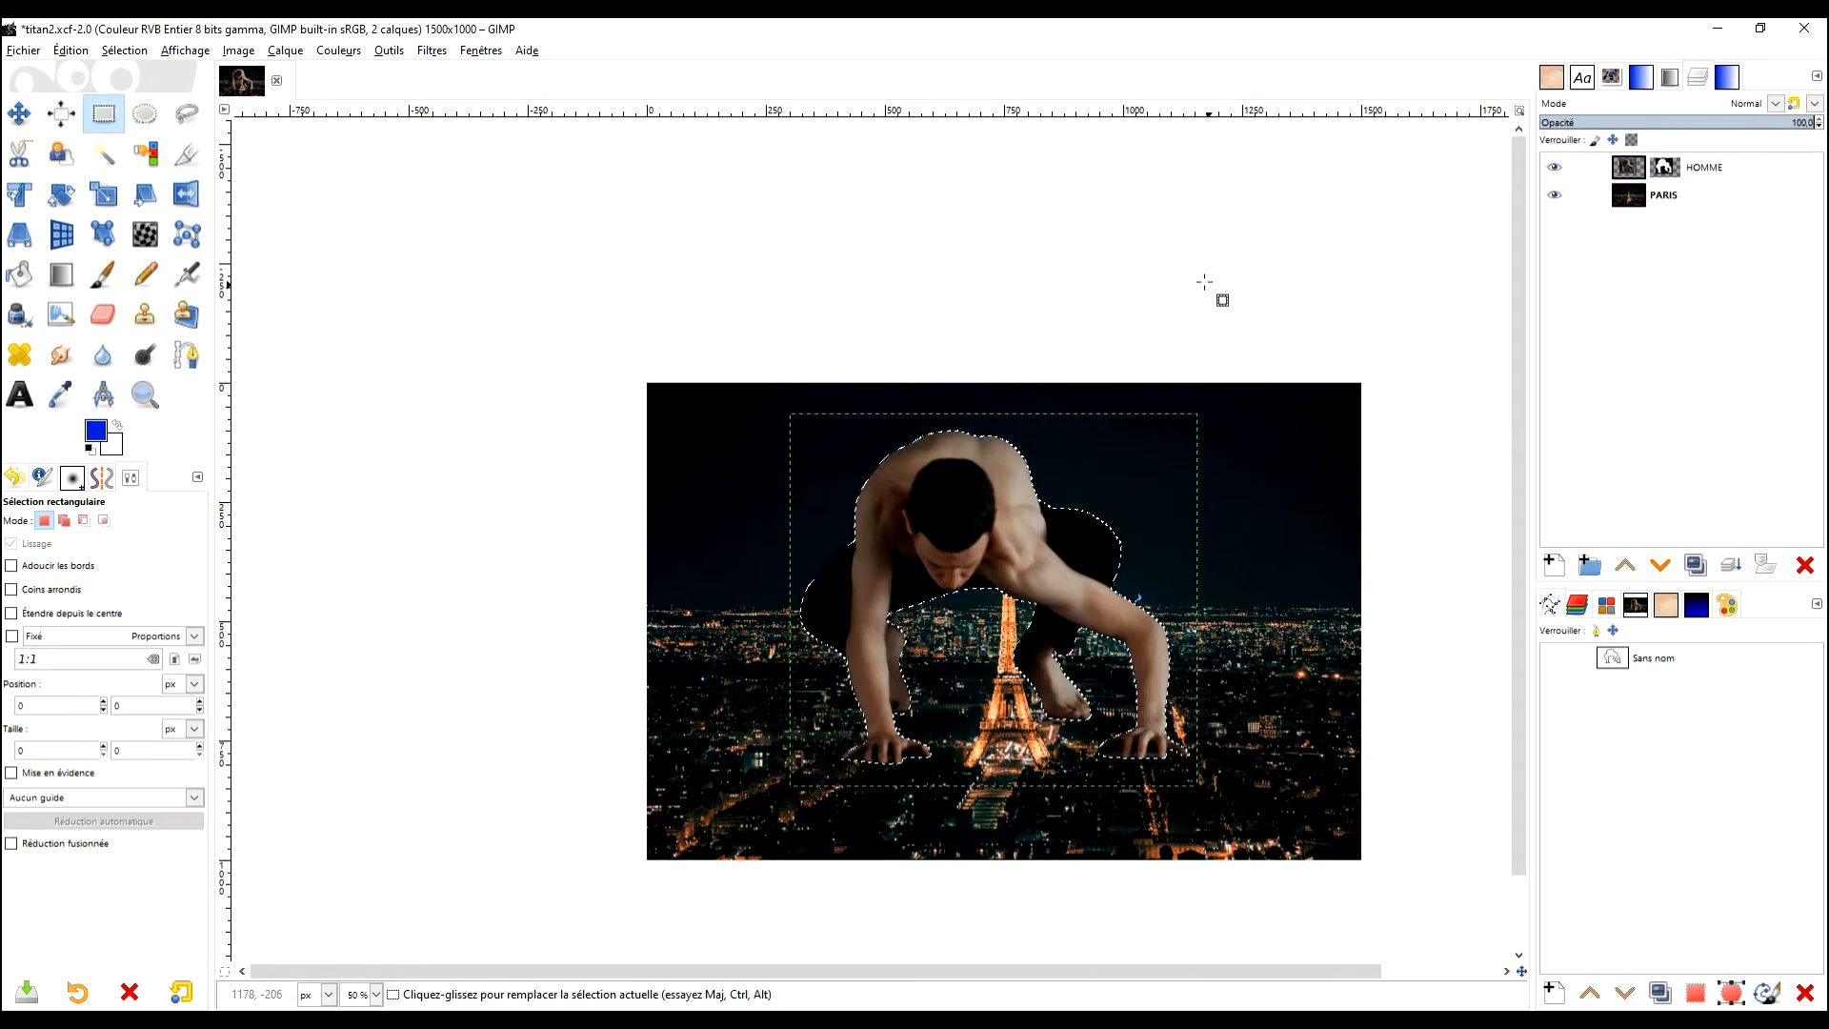
click(1172, 275)
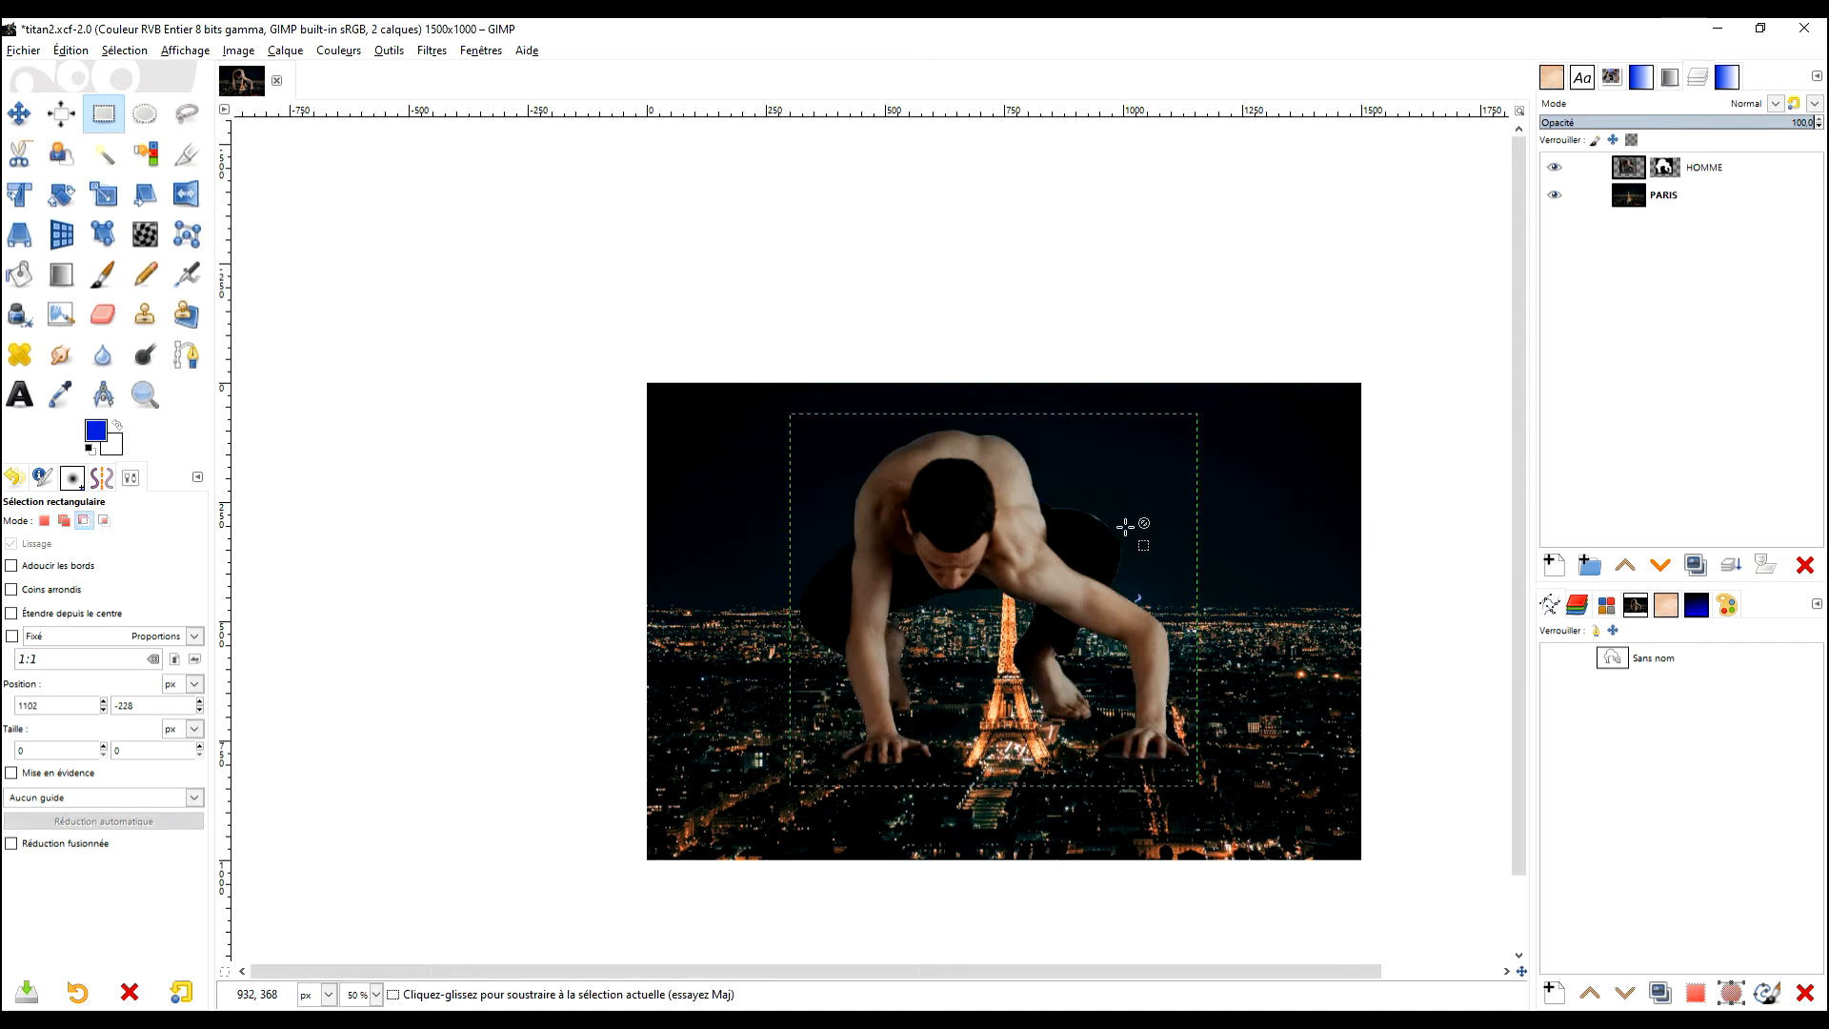
Step: Make the HOMME layer's mask active and inspect the edges of the cutout
click(1666, 168)
scroll(975, 591, up, 3)
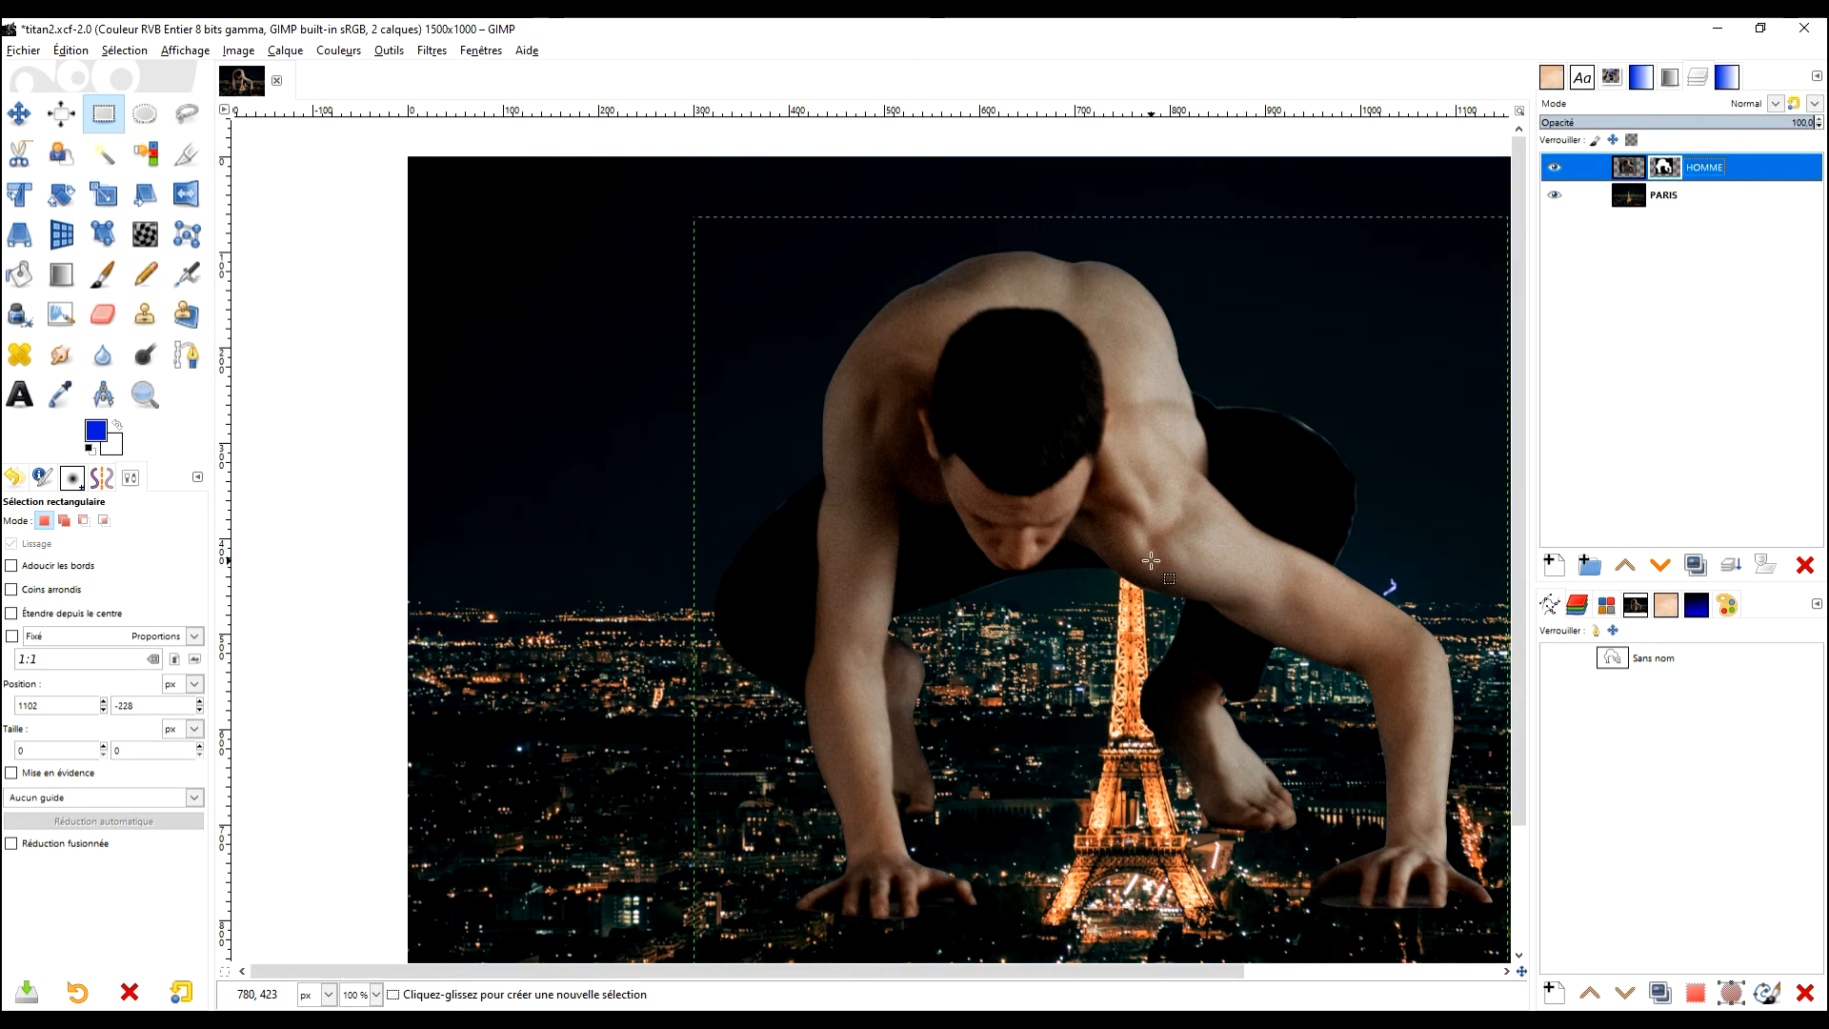
scroll(1219, 469, down, 1)
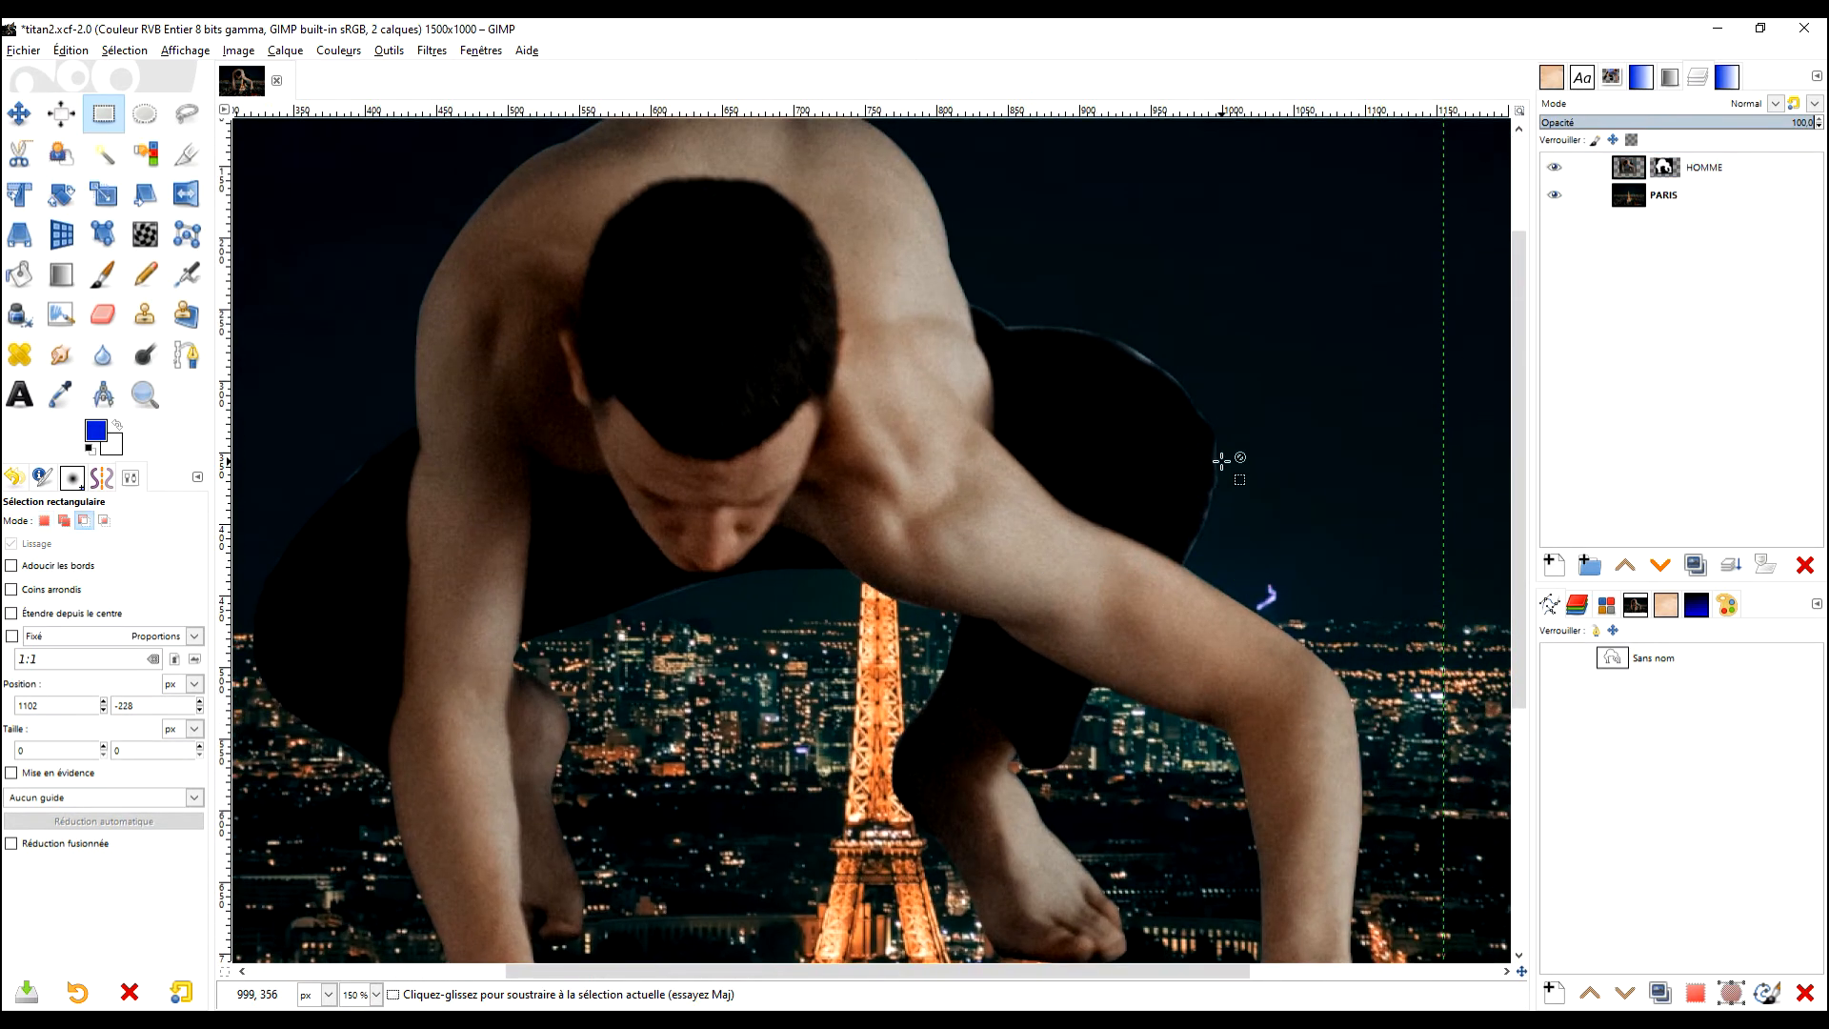
scroll(1218, 461, down, 1)
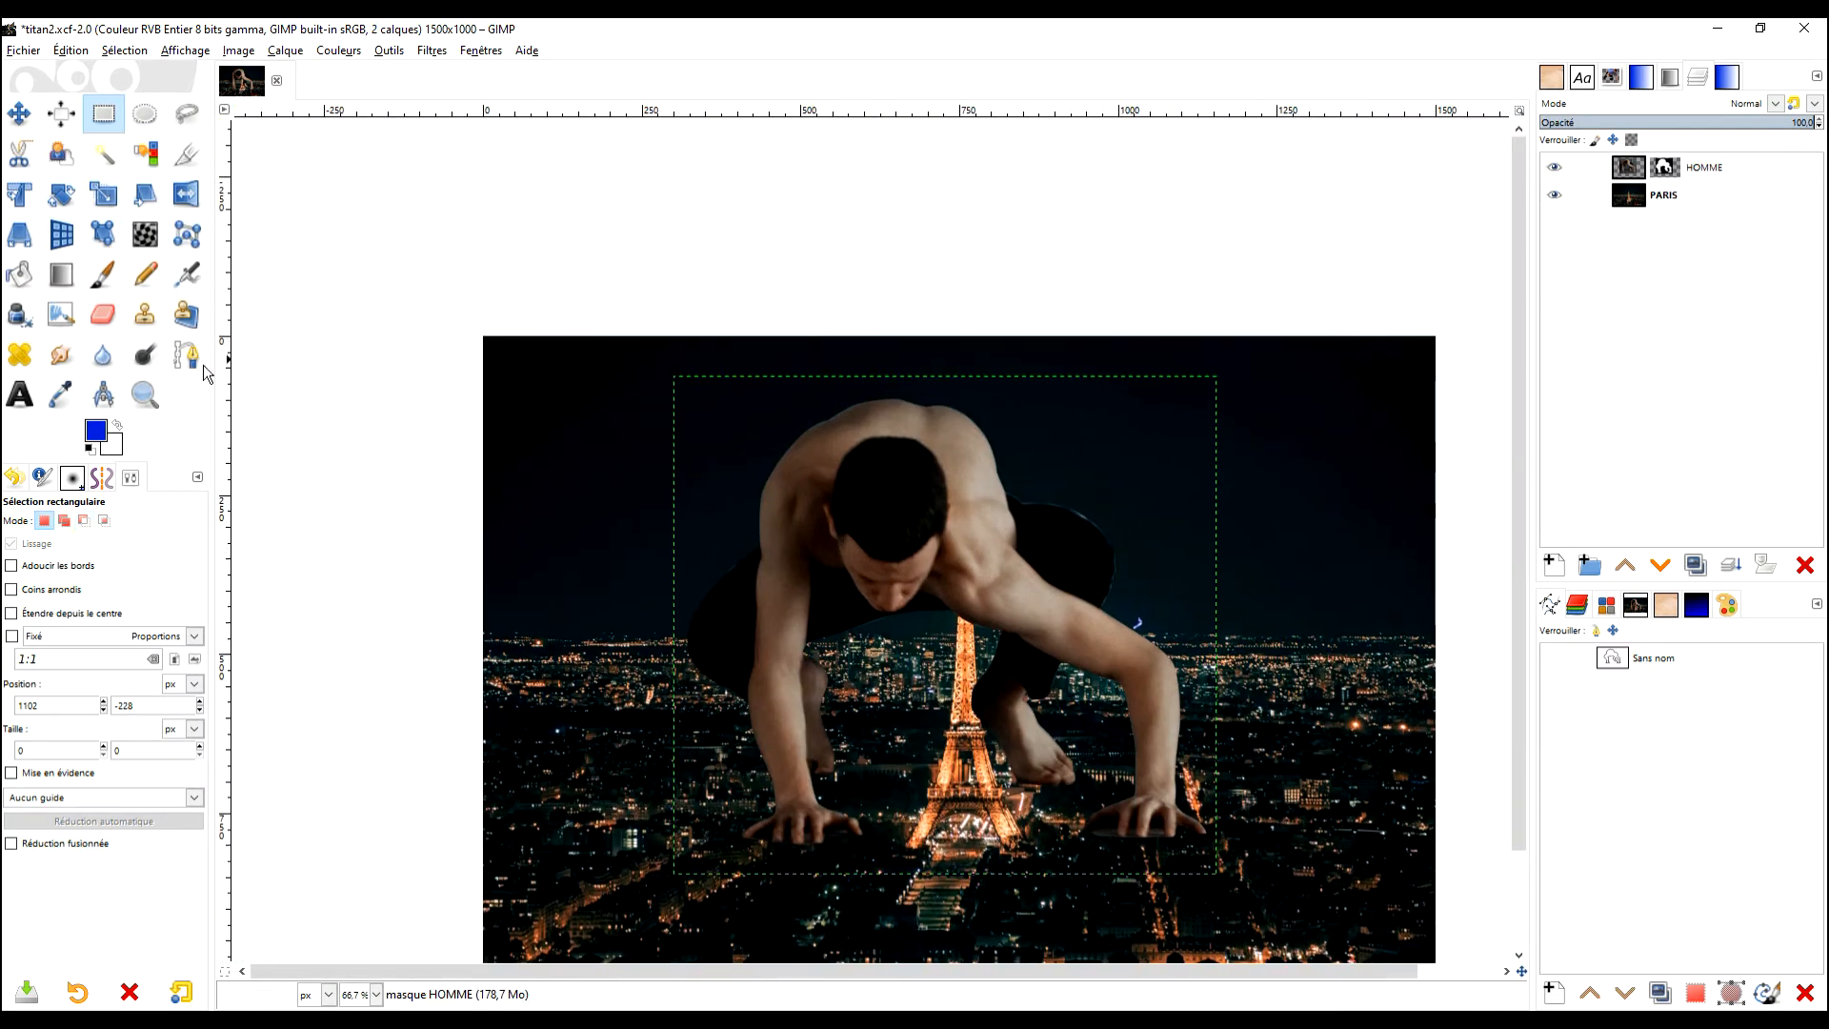
Step: Paint black on the HOMME layer's mask with the Paintbrush at size 139 along the upper edge of the bent knee to remove the pale fringe
click(102, 276)
double_click(1686, 157)
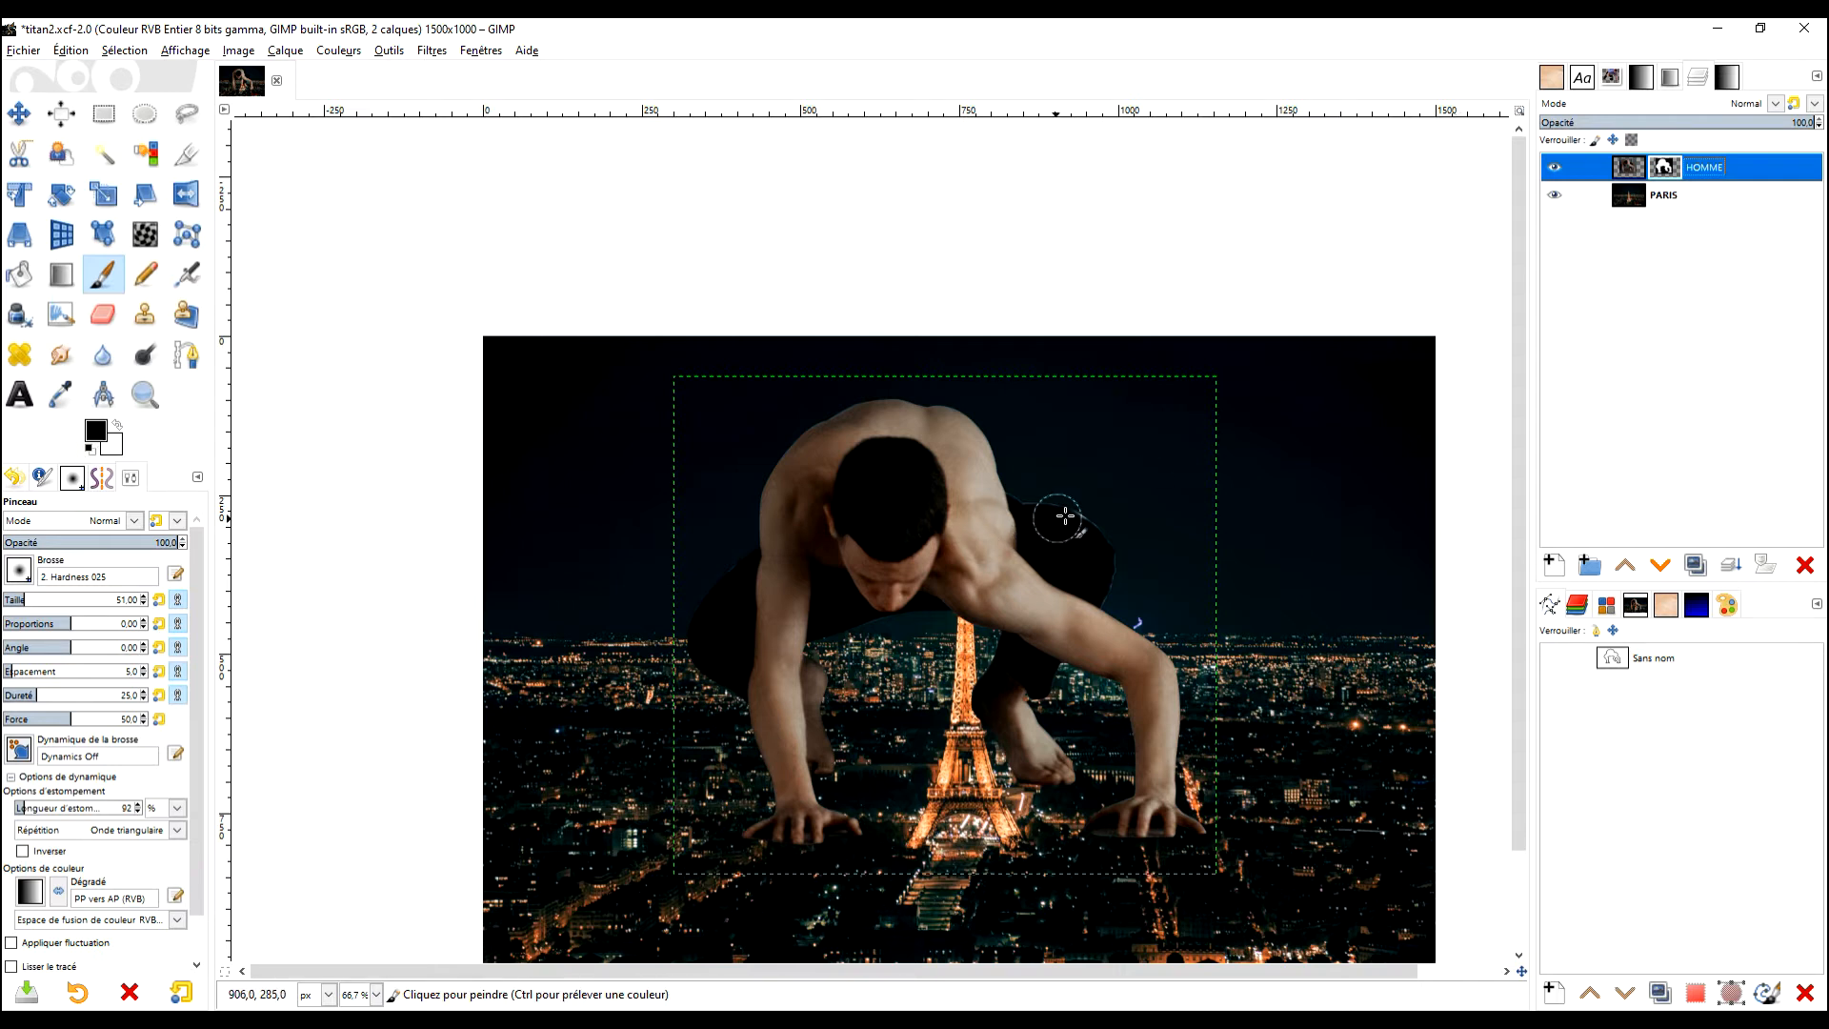
scroll(1117, 467, up, 5)
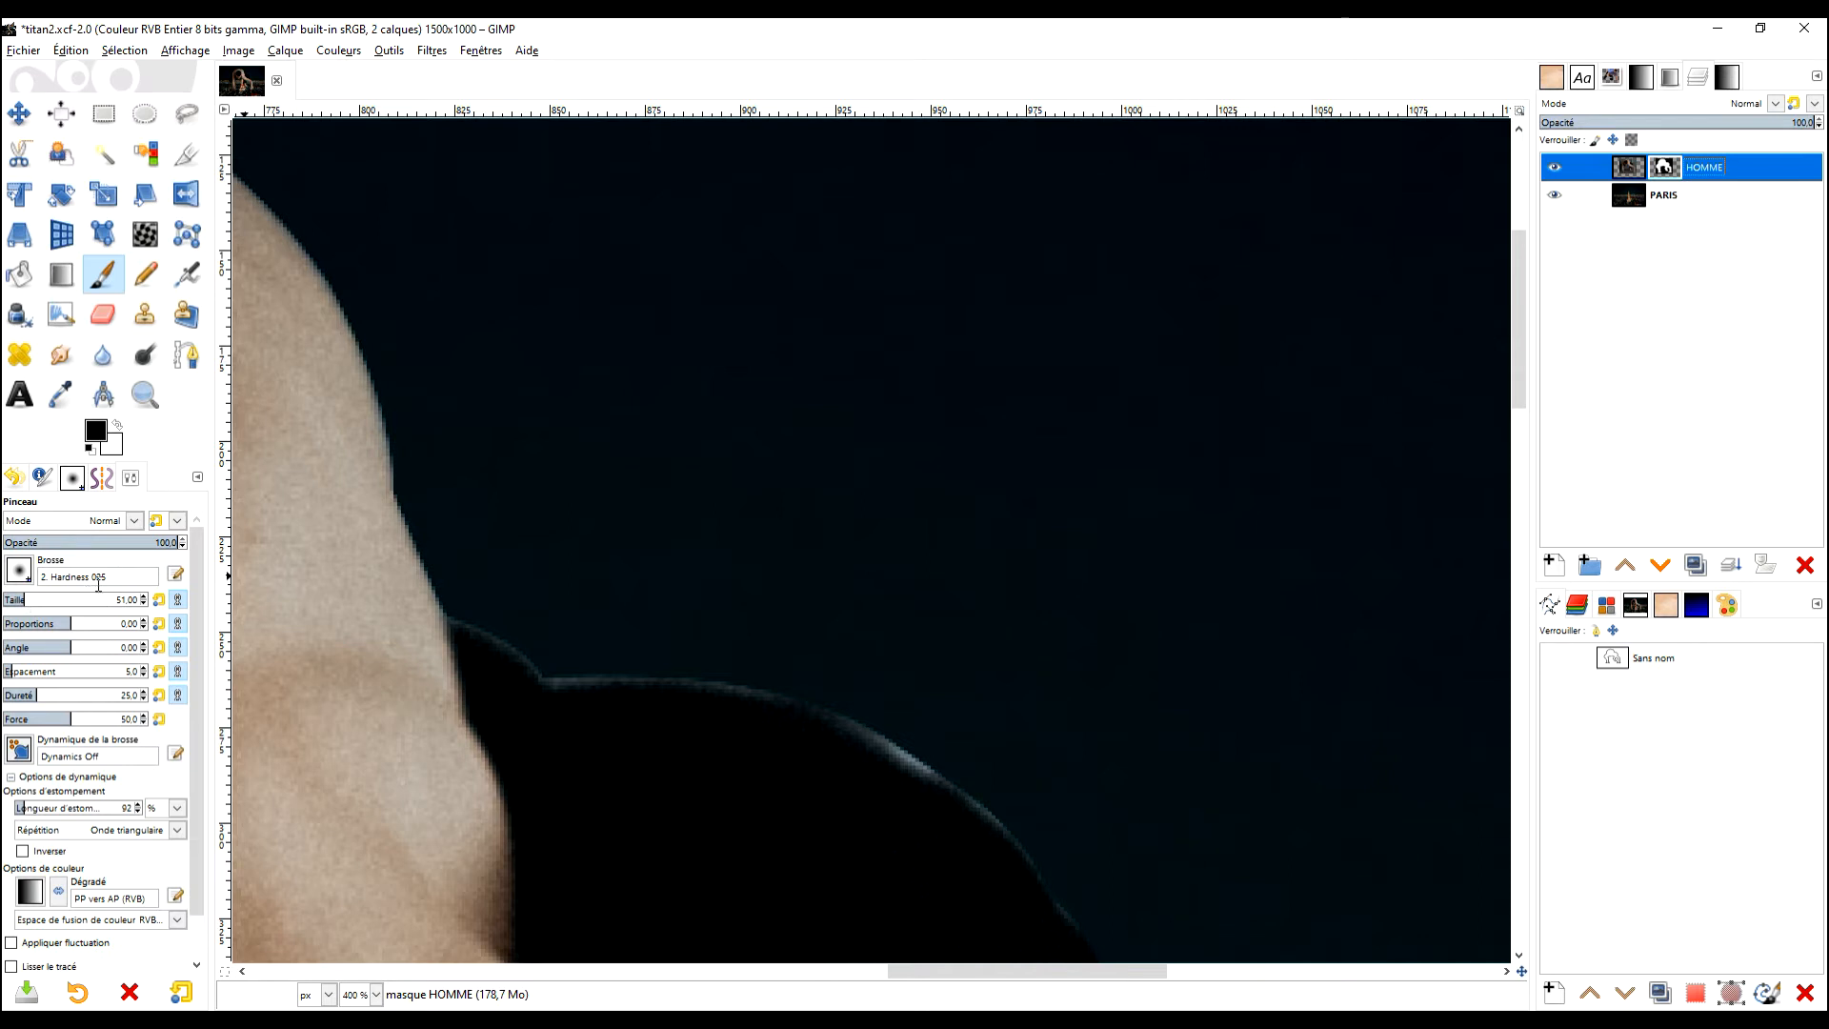
click(45, 607)
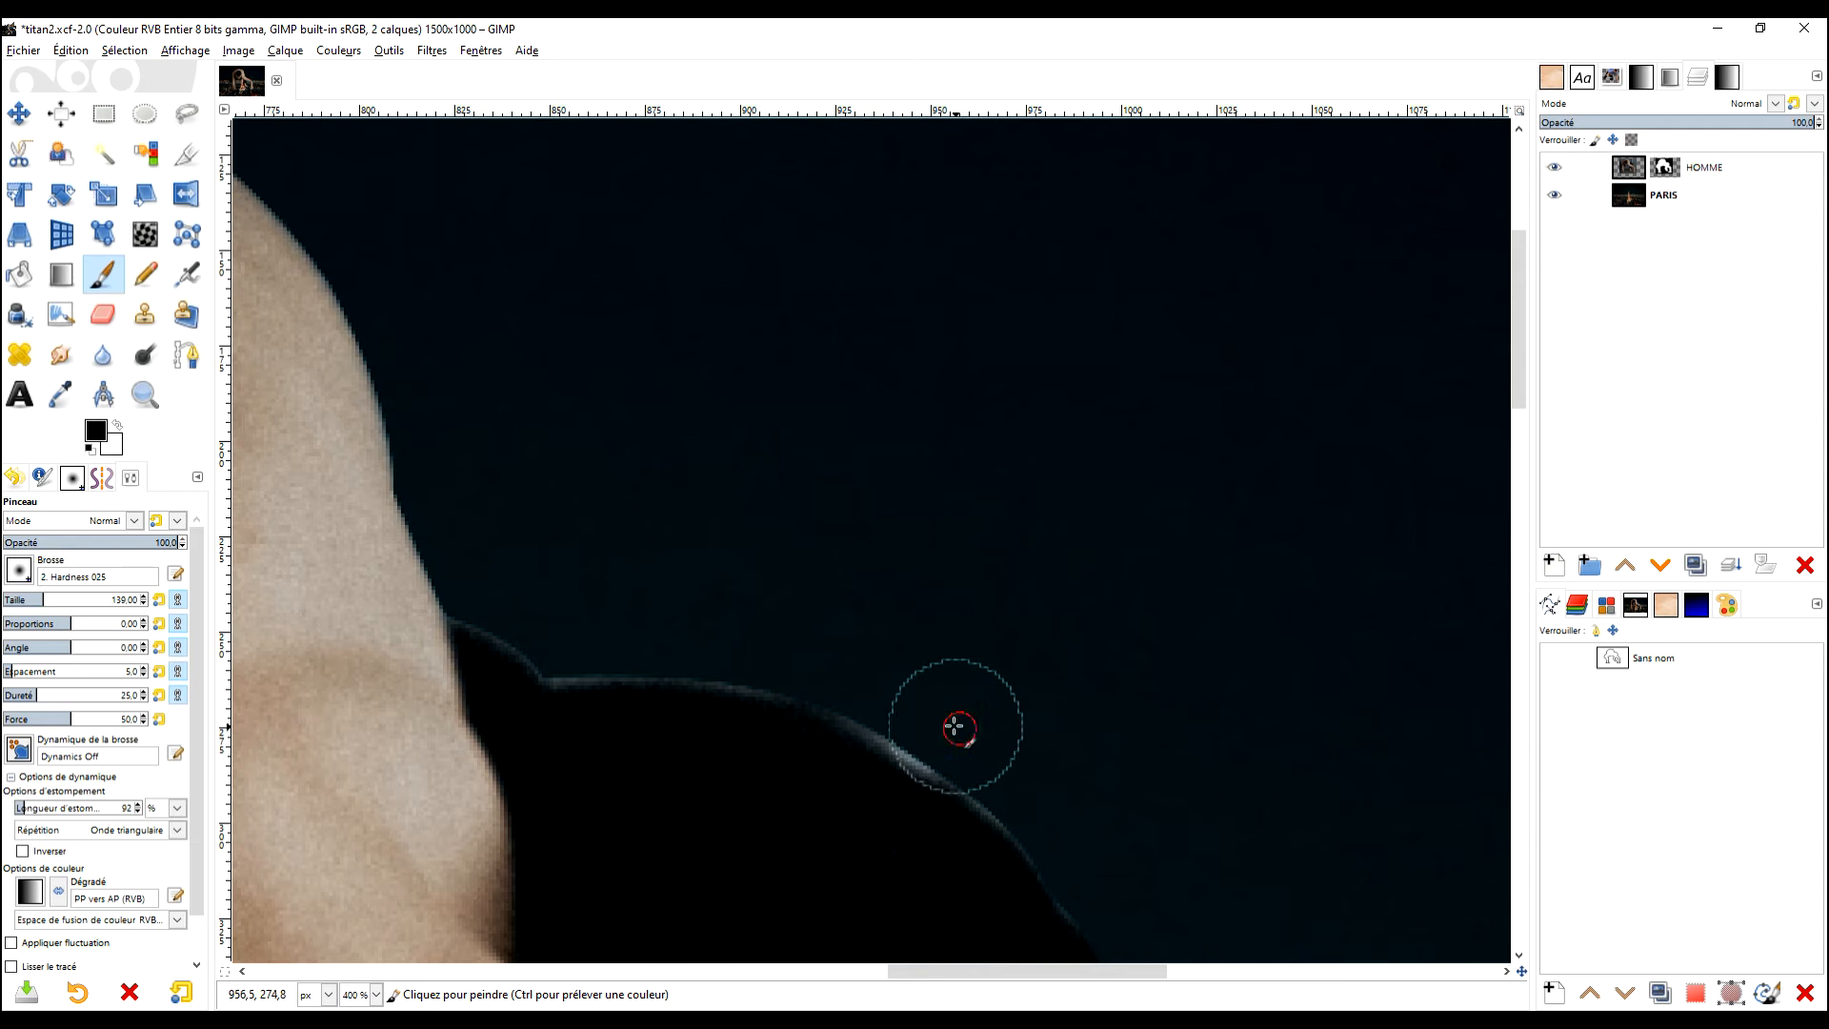
click(1663, 169)
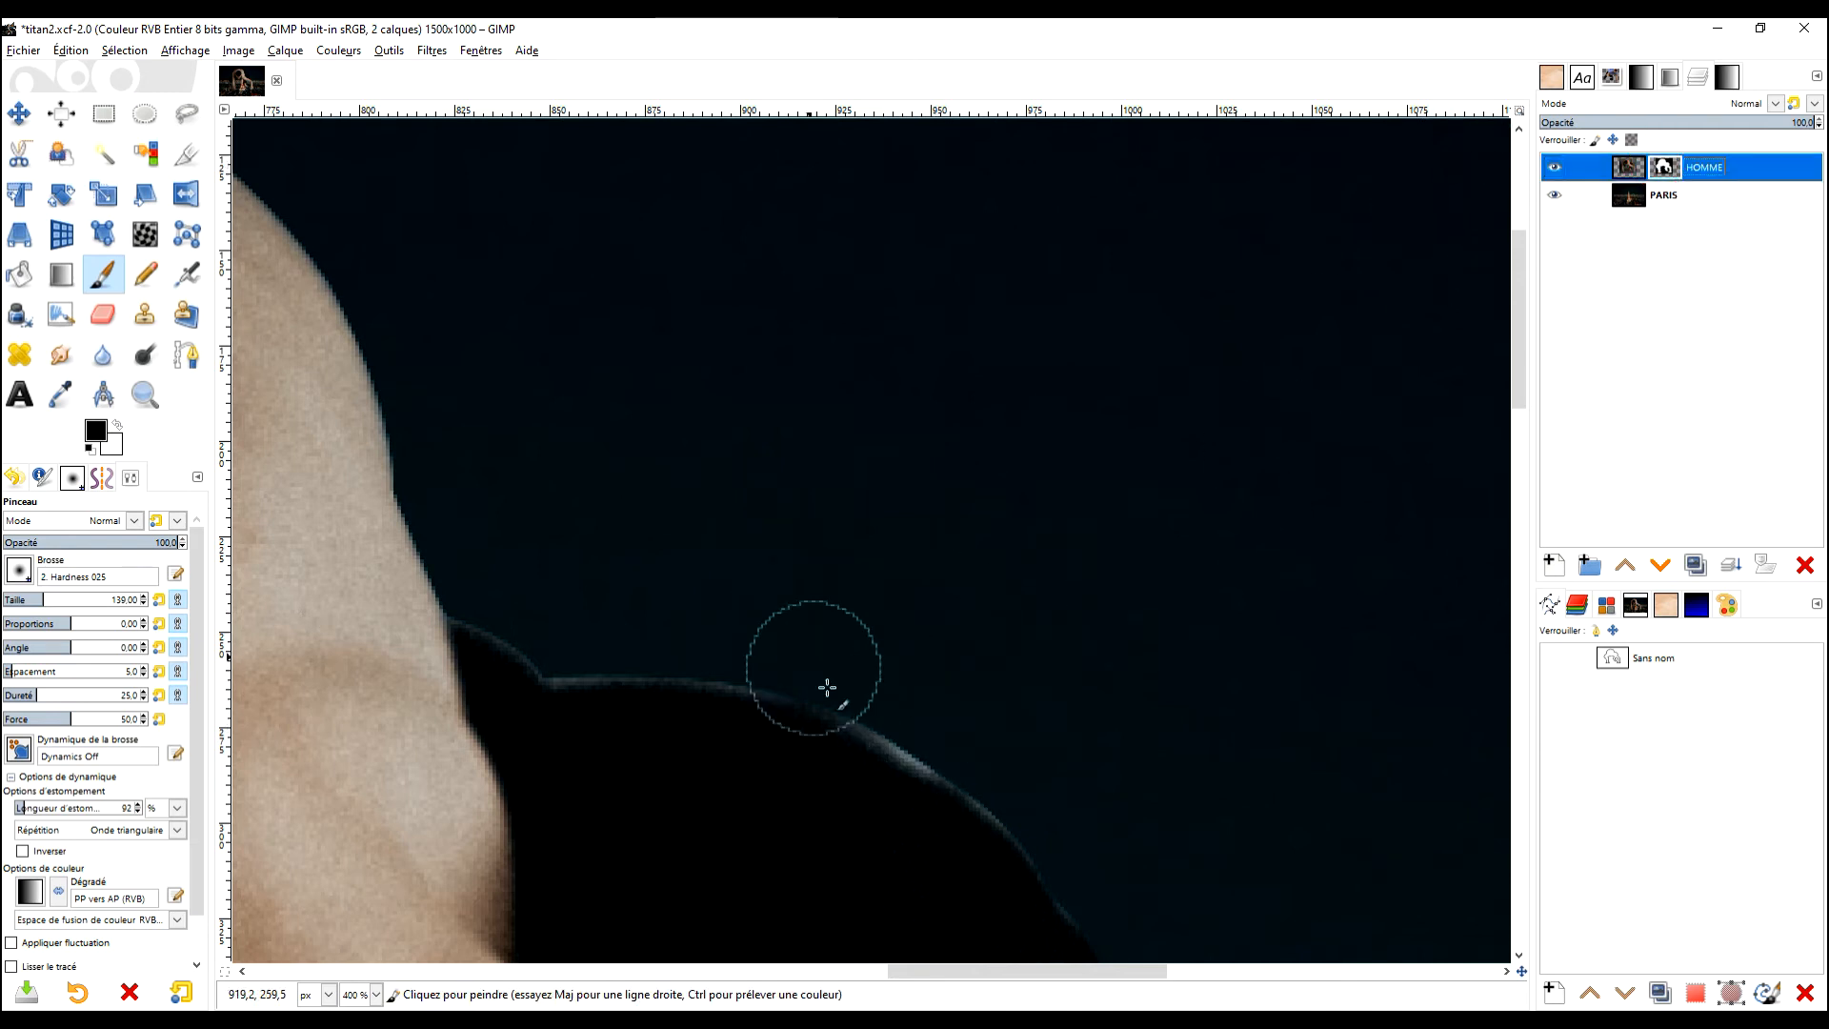
mouse_move(914, 722)
mouse_down()
mouse_move(947, 747)
mouse_move(797, 645)
mouse_move(559, 640)
mouse_move(584, 641)
mouse_up()
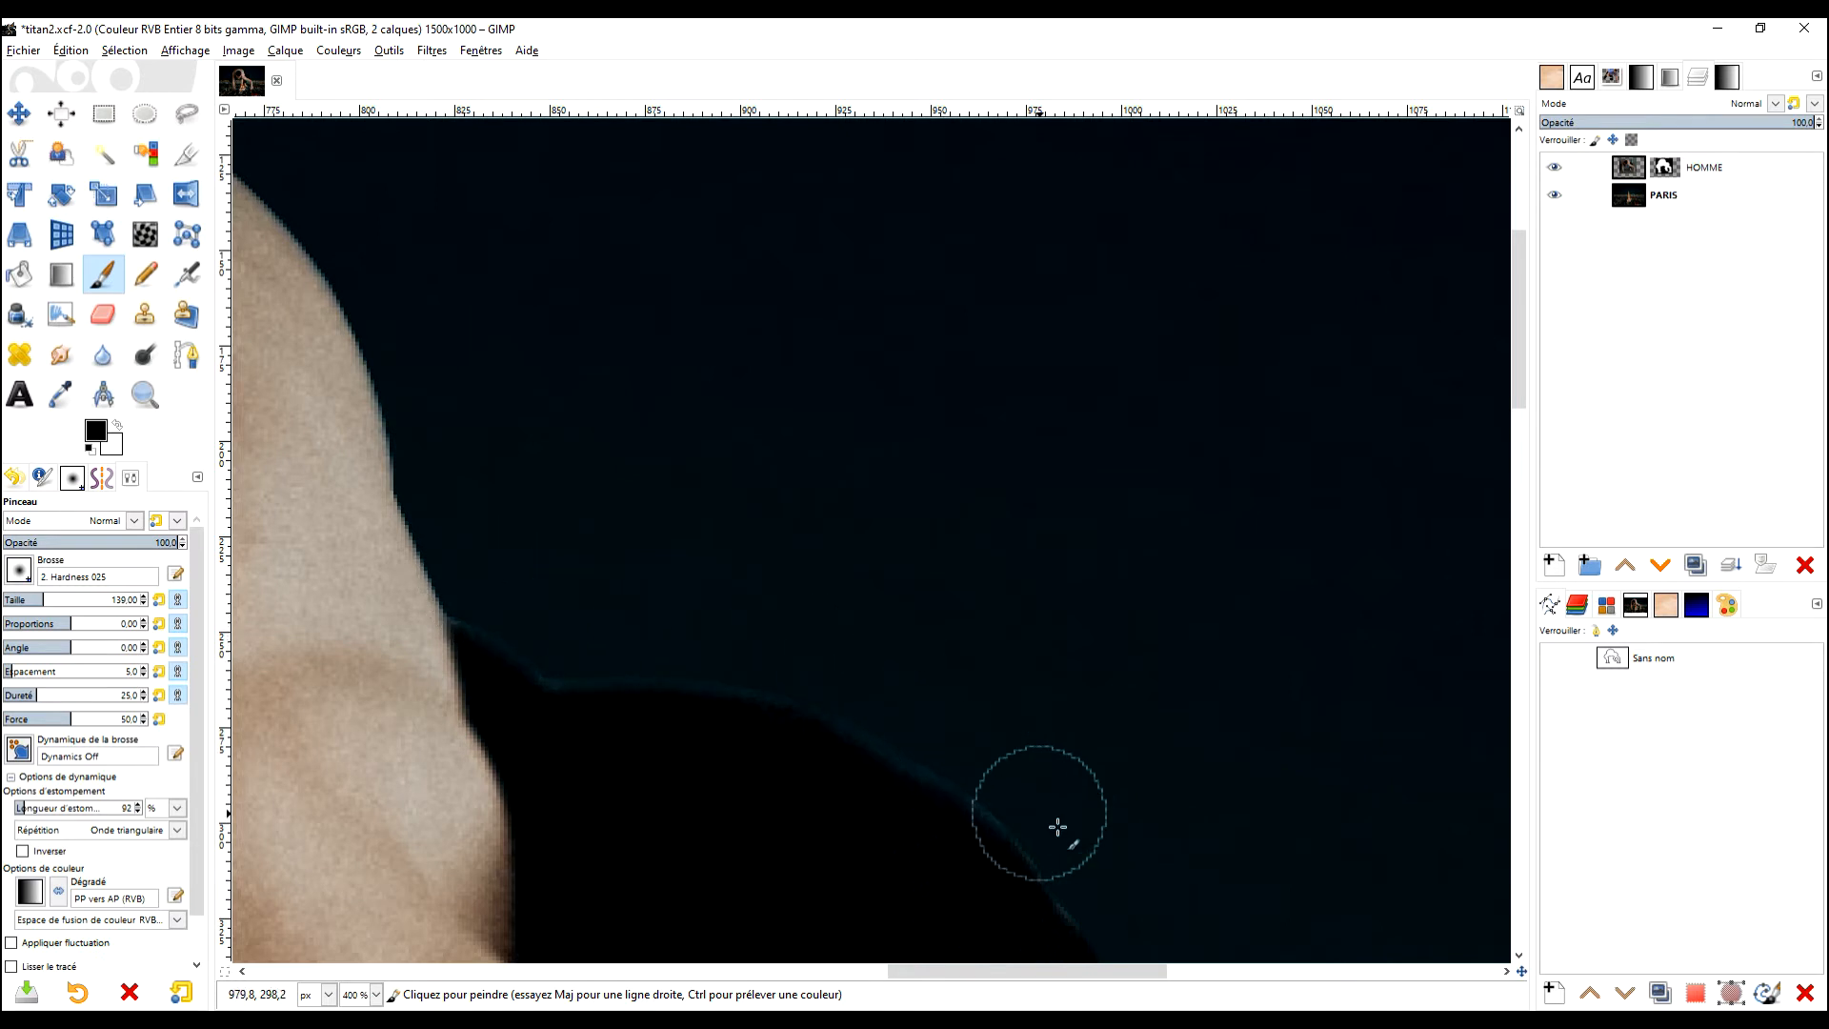
mouse_move(1031, 783)
mouse_down()
mouse_move(862, 695)
mouse_move(1090, 856)
mouse_move(1041, 796)
mouse_move(1153, 934)
mouse_up()
mouse_move(776, 648)
mouse_down()
mouse_move(580, 636)
mouse_move(483, 596)
mouse_up()
Step: Brush away the pale fringe on the HOMME mask along the outer side of the knee, down to the forearm
key(1)
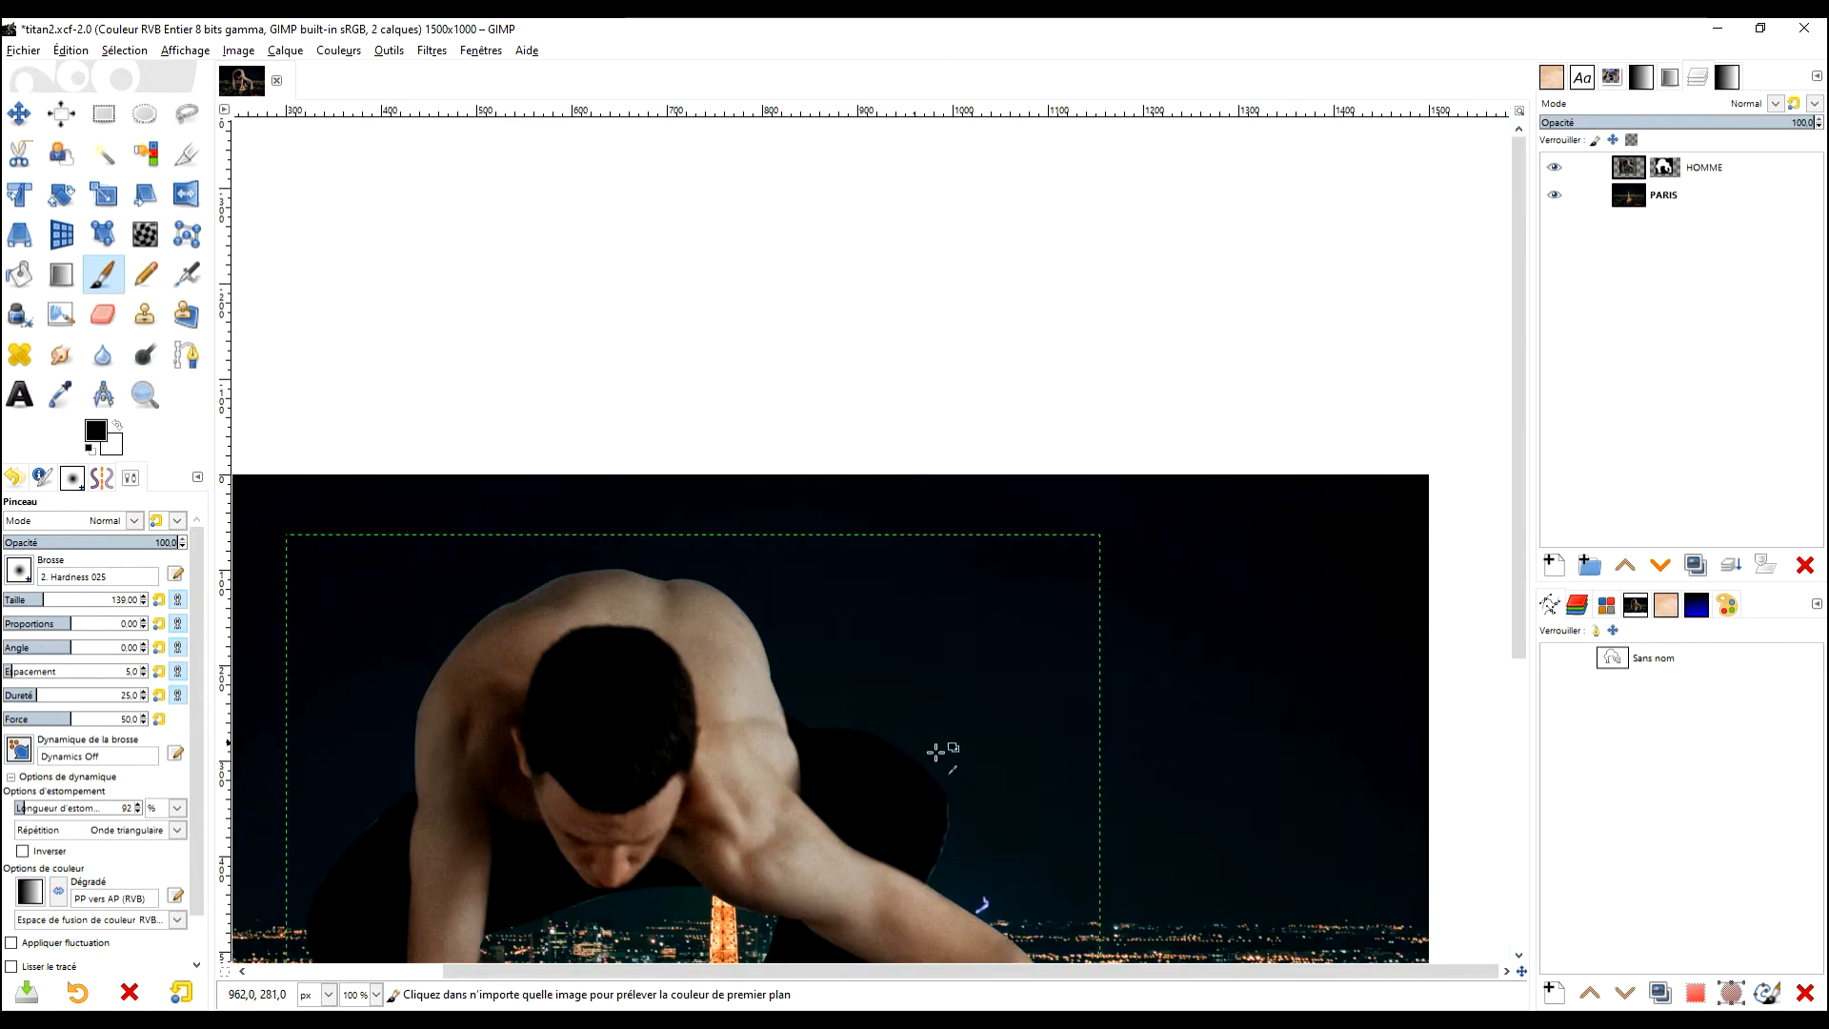
scroll(1148, 444, down, 1)
scroll(1172, 477, up, 5)
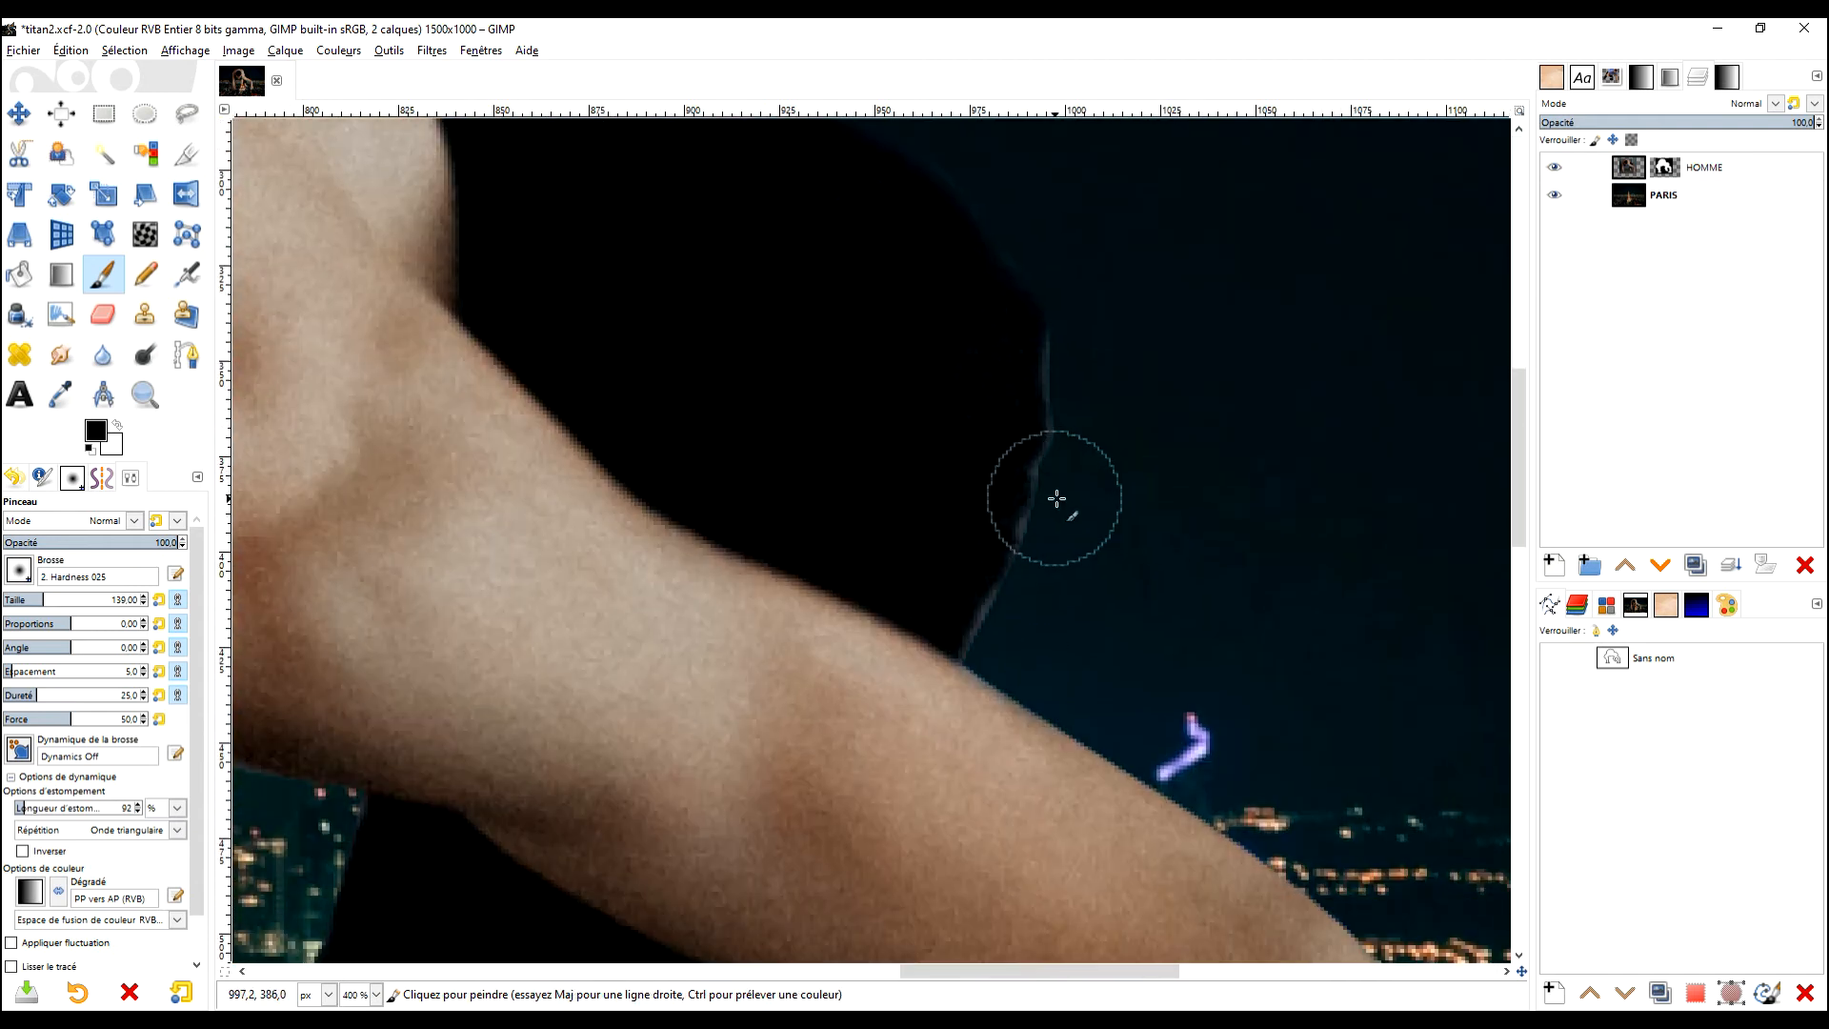
mouse_move(1094, 345)
mouse_down()
mouse_move(1057, 568)
mouse_move(1071, 457)
mouse_move(1021, 633)
mouse_move(1064, 482)
mouse_up()
scroll(1094, 523, down, 5)
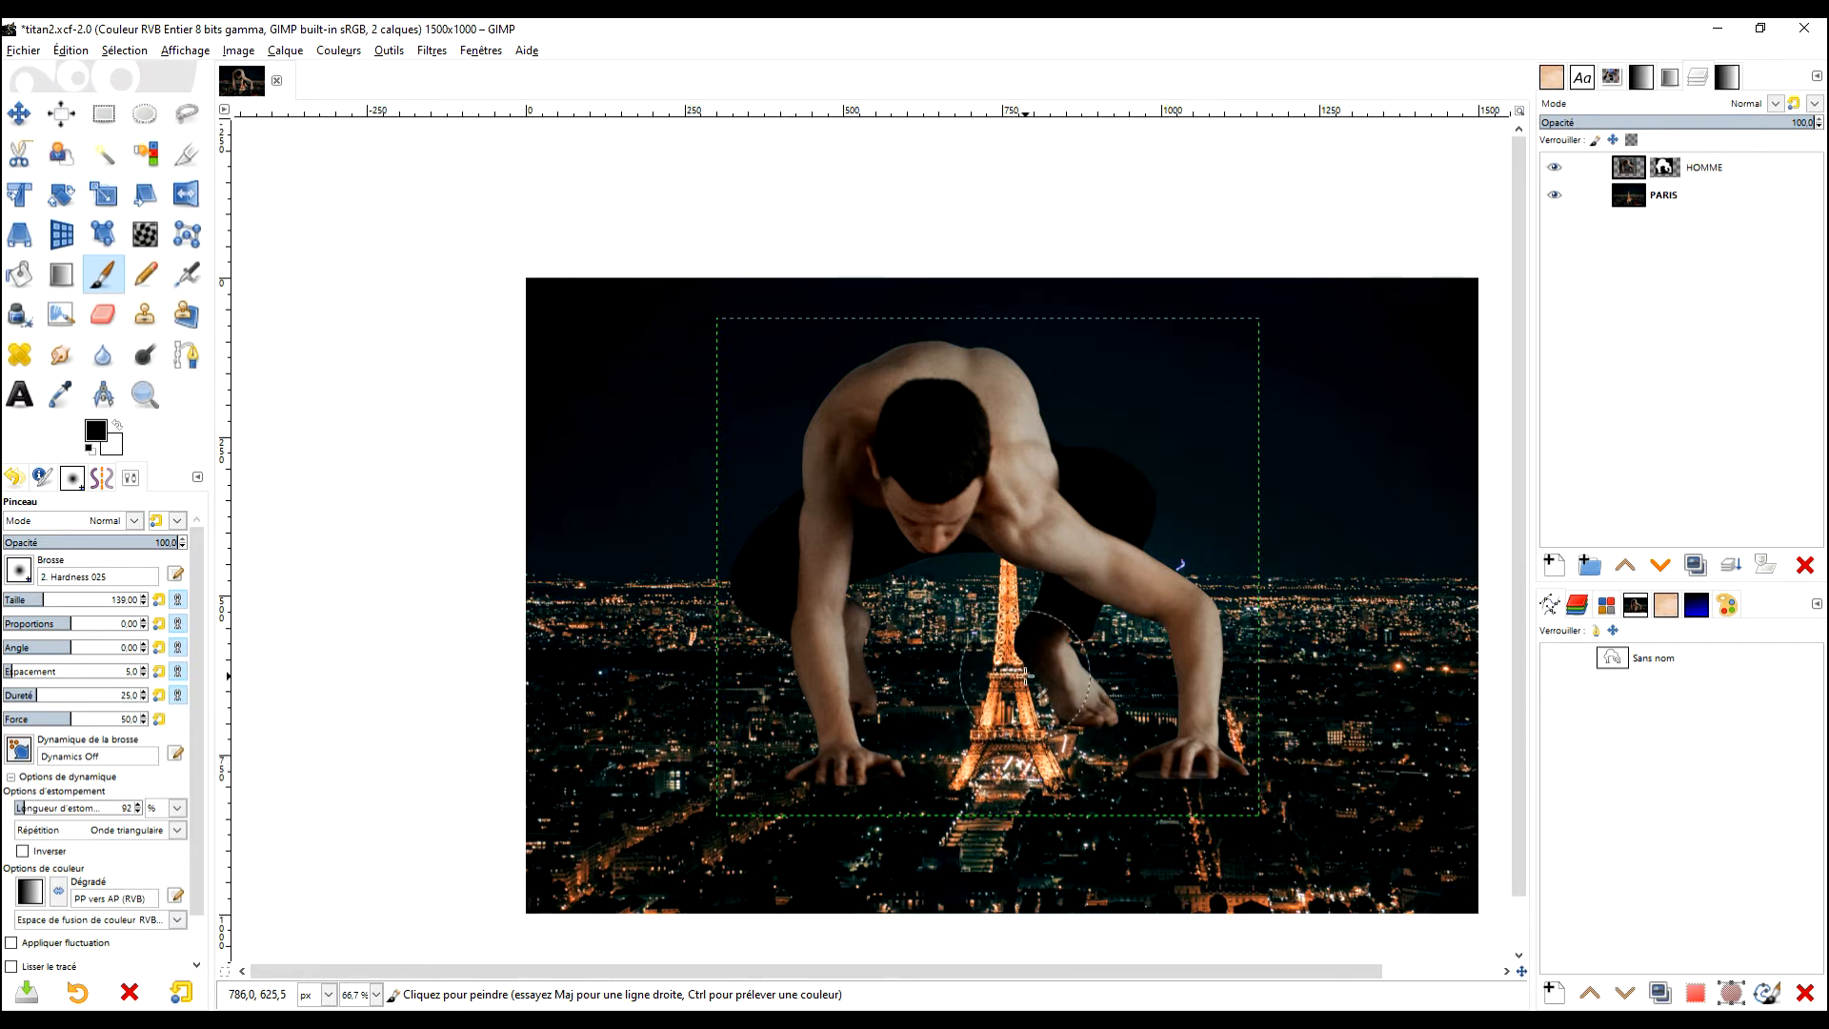
scroll(1025, 673, up, 2)
scroll(1026, 673, down, 1)
Step: Lower the HOMME layer's opacity to 77.2 so the tower can be traced, with the Free Select tool active
click(1644, 197)
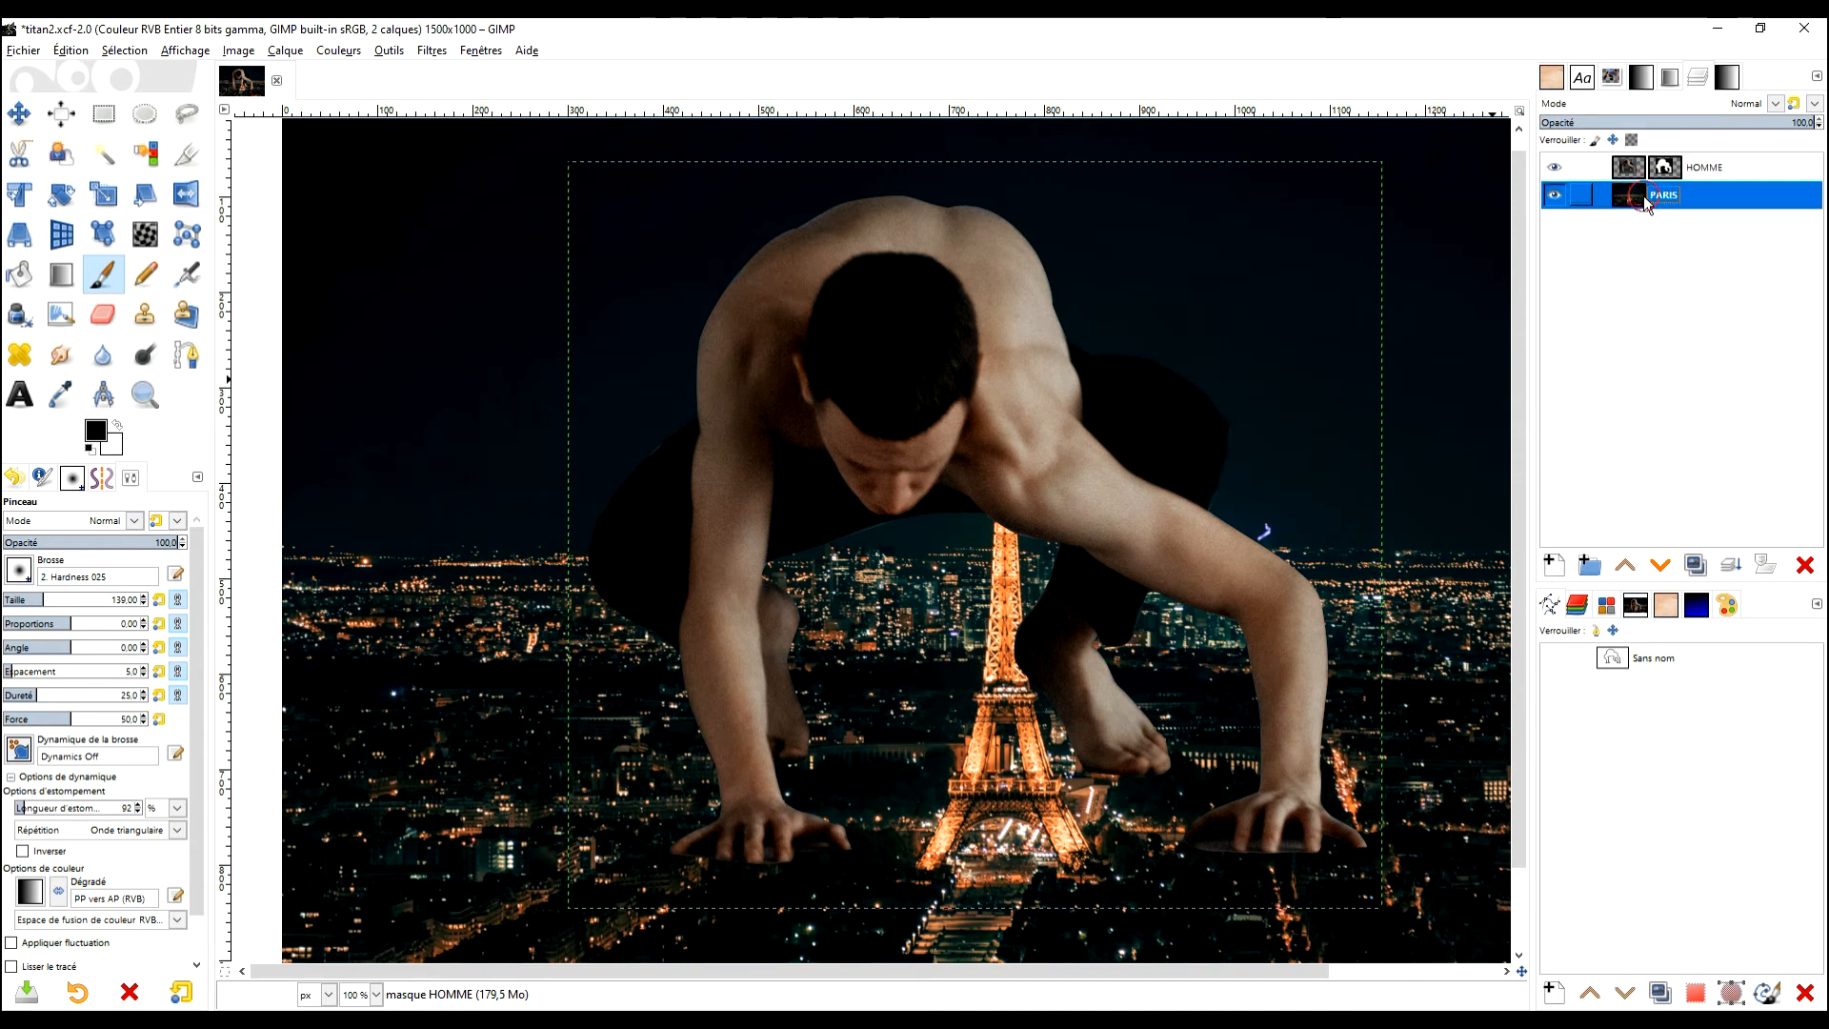
click(1706, 167)
key(f)
click(1751, 124)
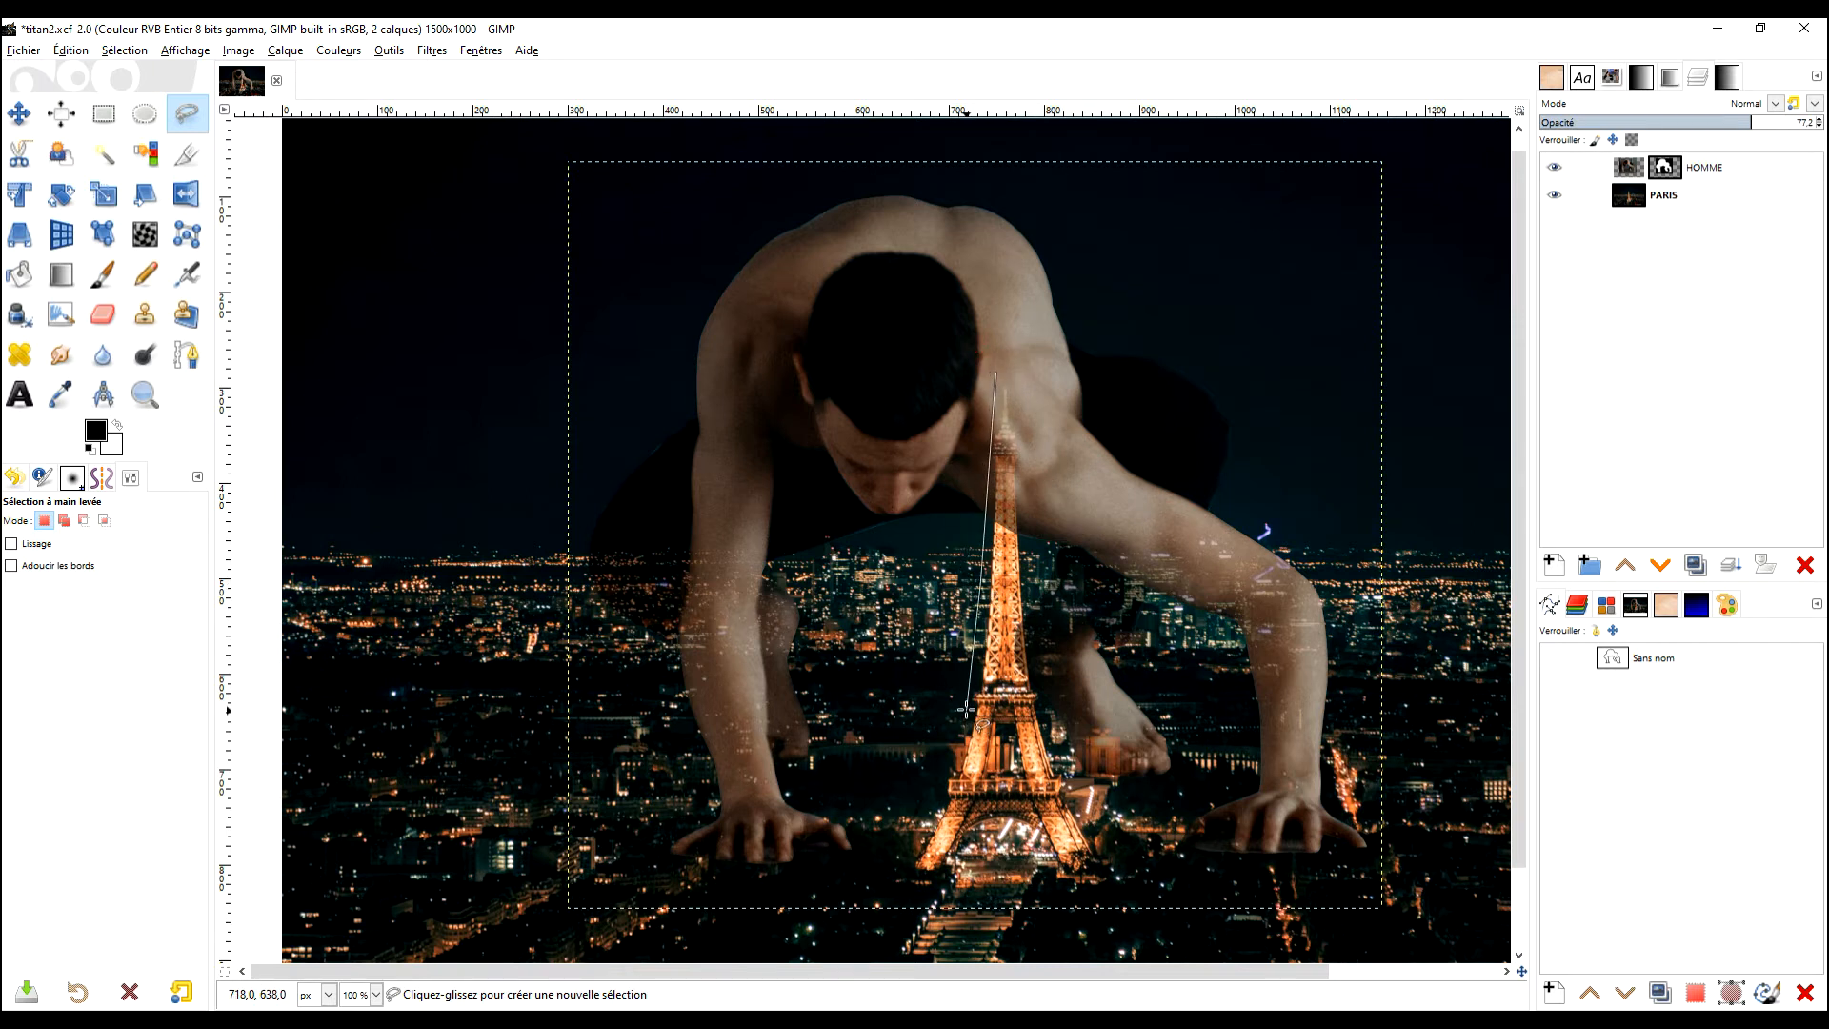
Step: Outline the upper part of the Eiffel Tower with a closed free-form selection and validate it
click(968, 688)
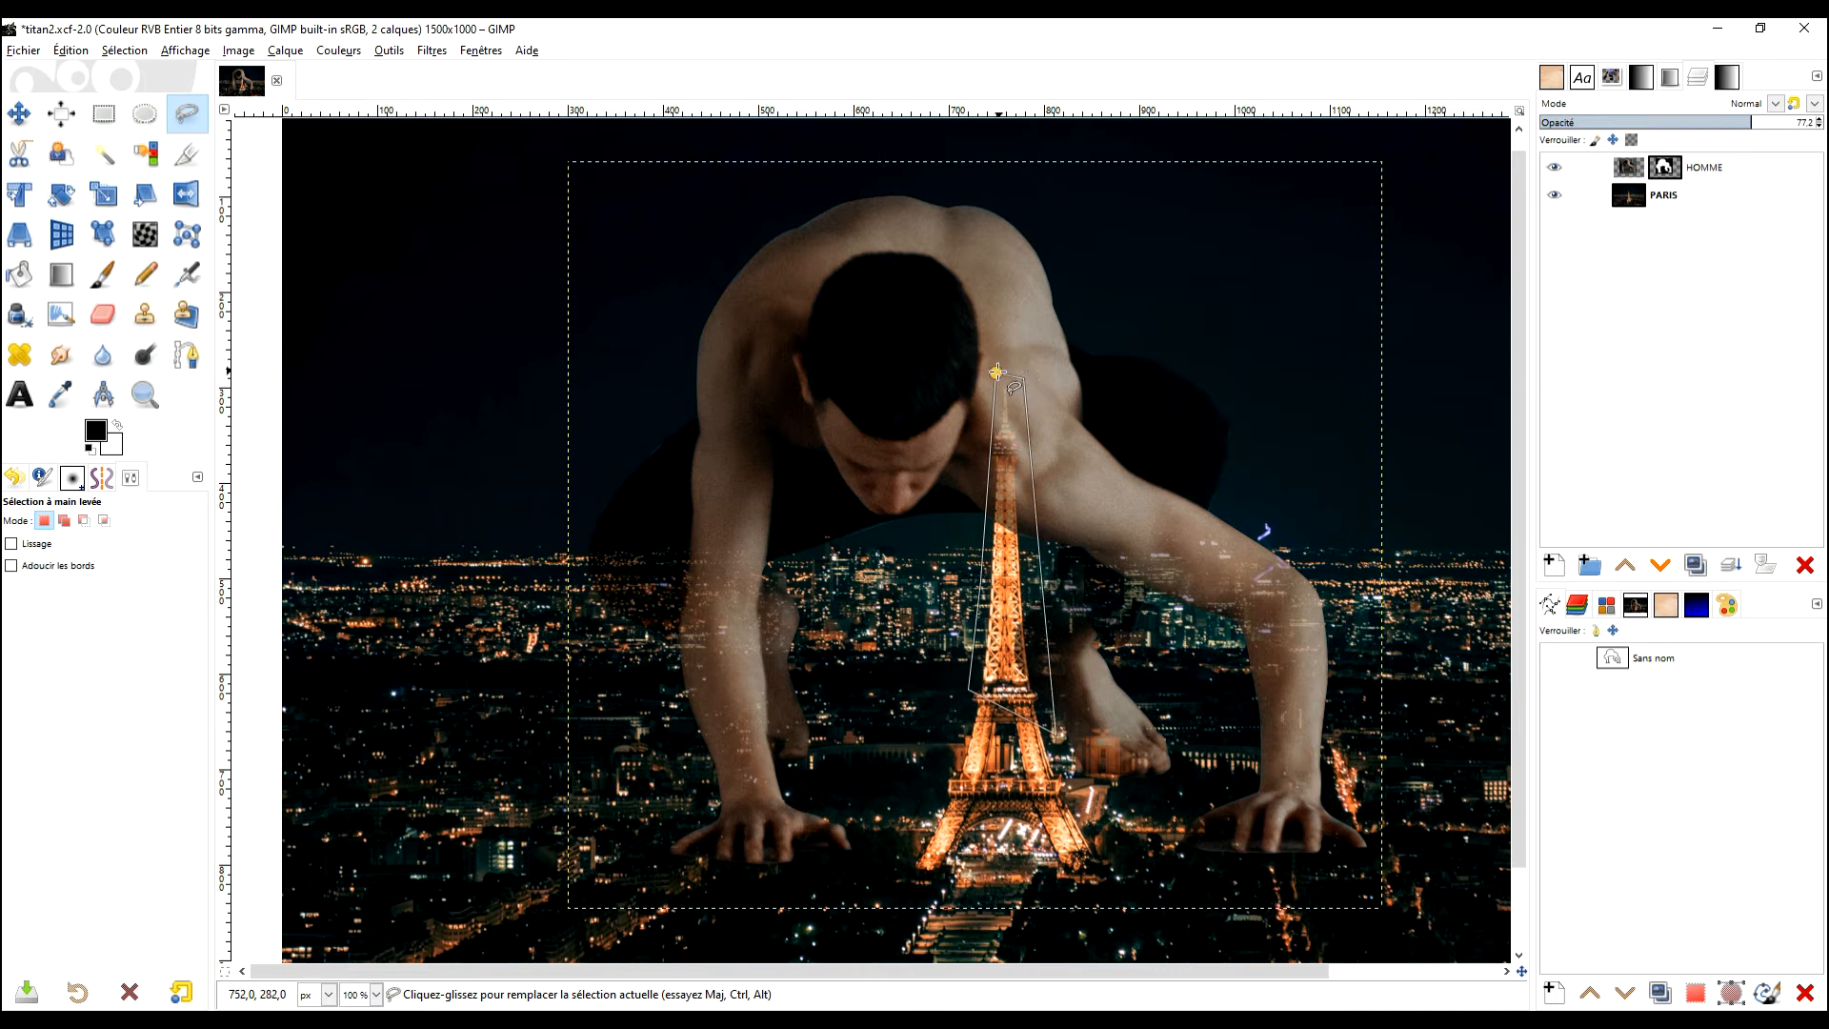
click(996, 371)
key(Return)
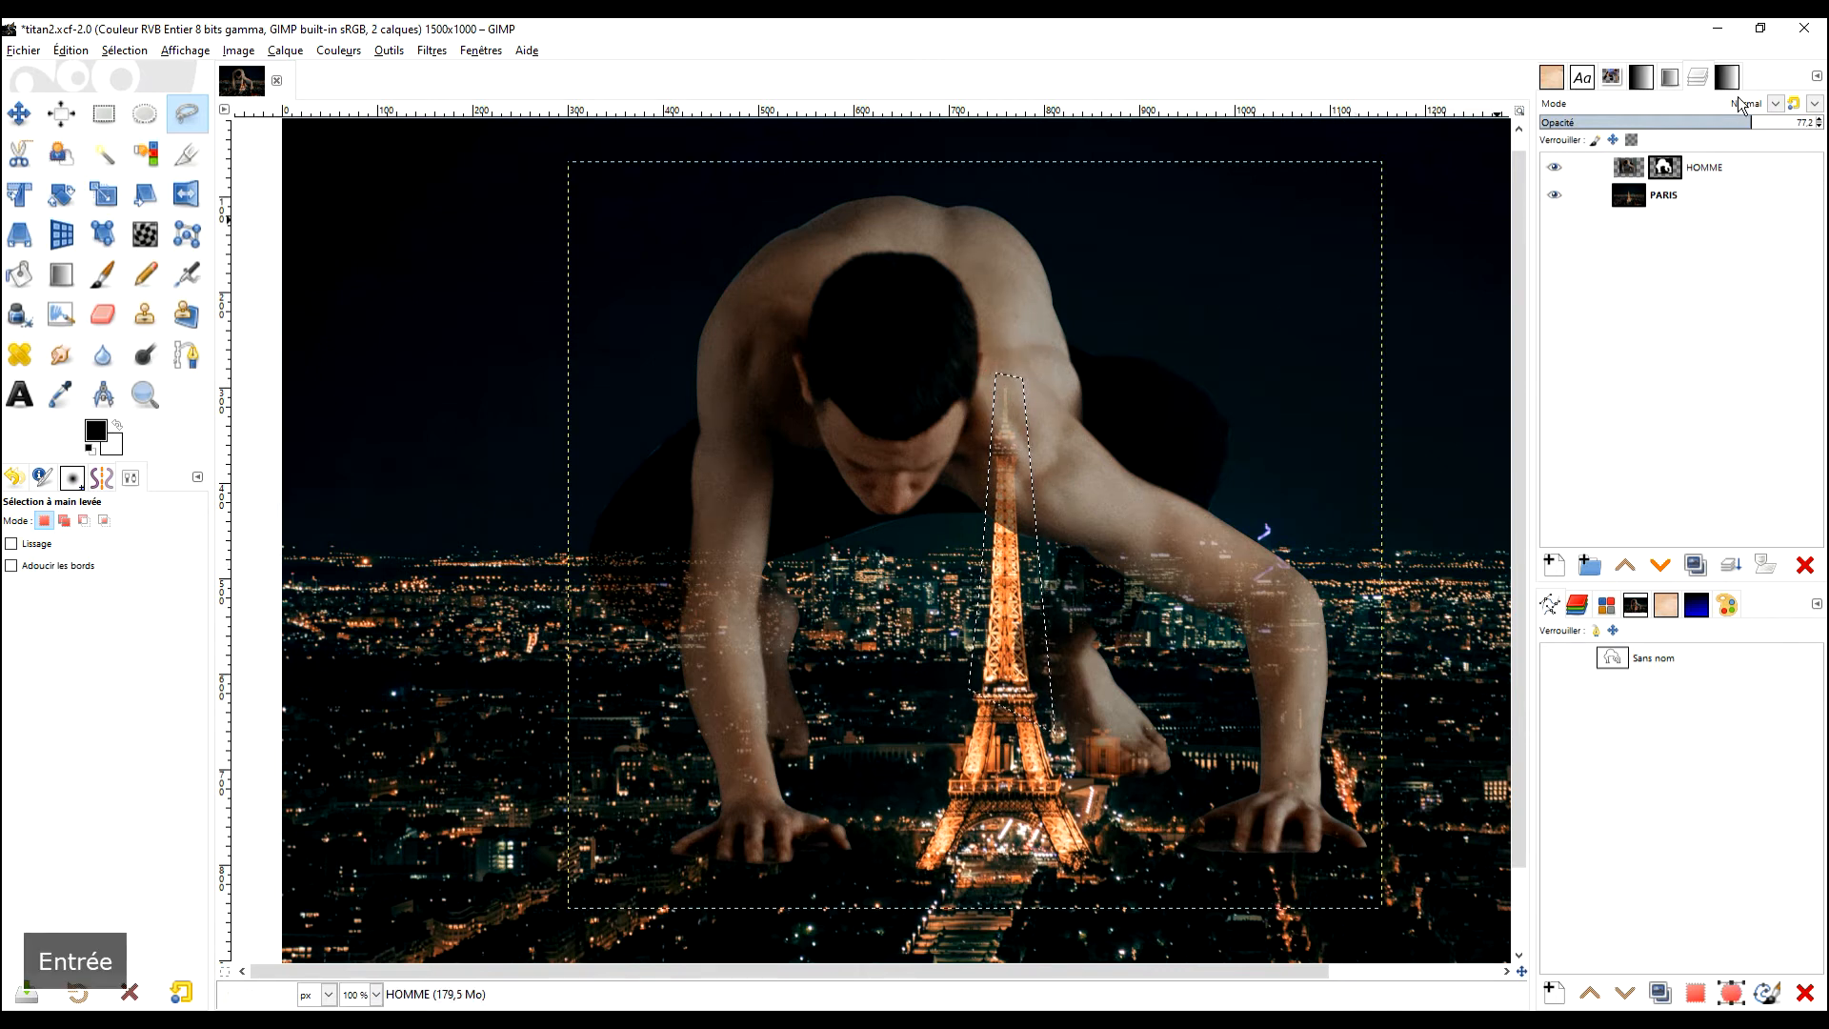
Step: Duplicate the PARIS layer and move the copy above the HOMME layer
click(1706, 195)
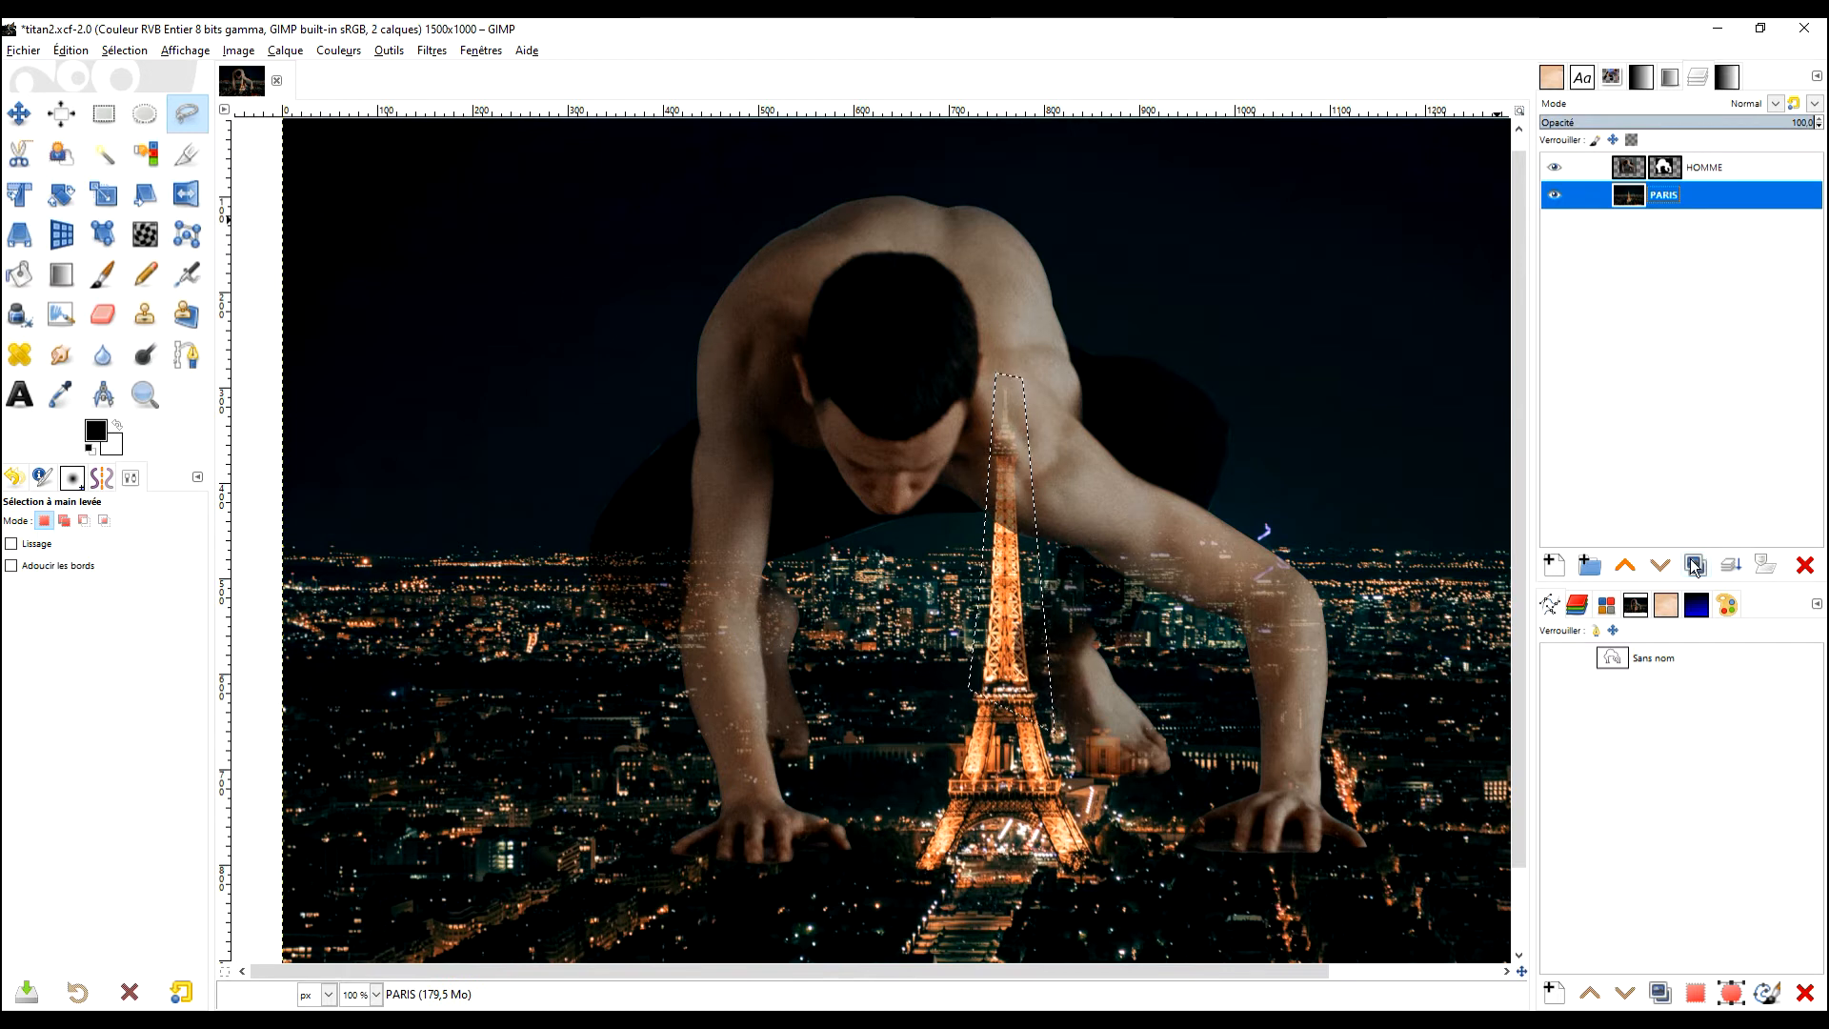
click(1696, 566)
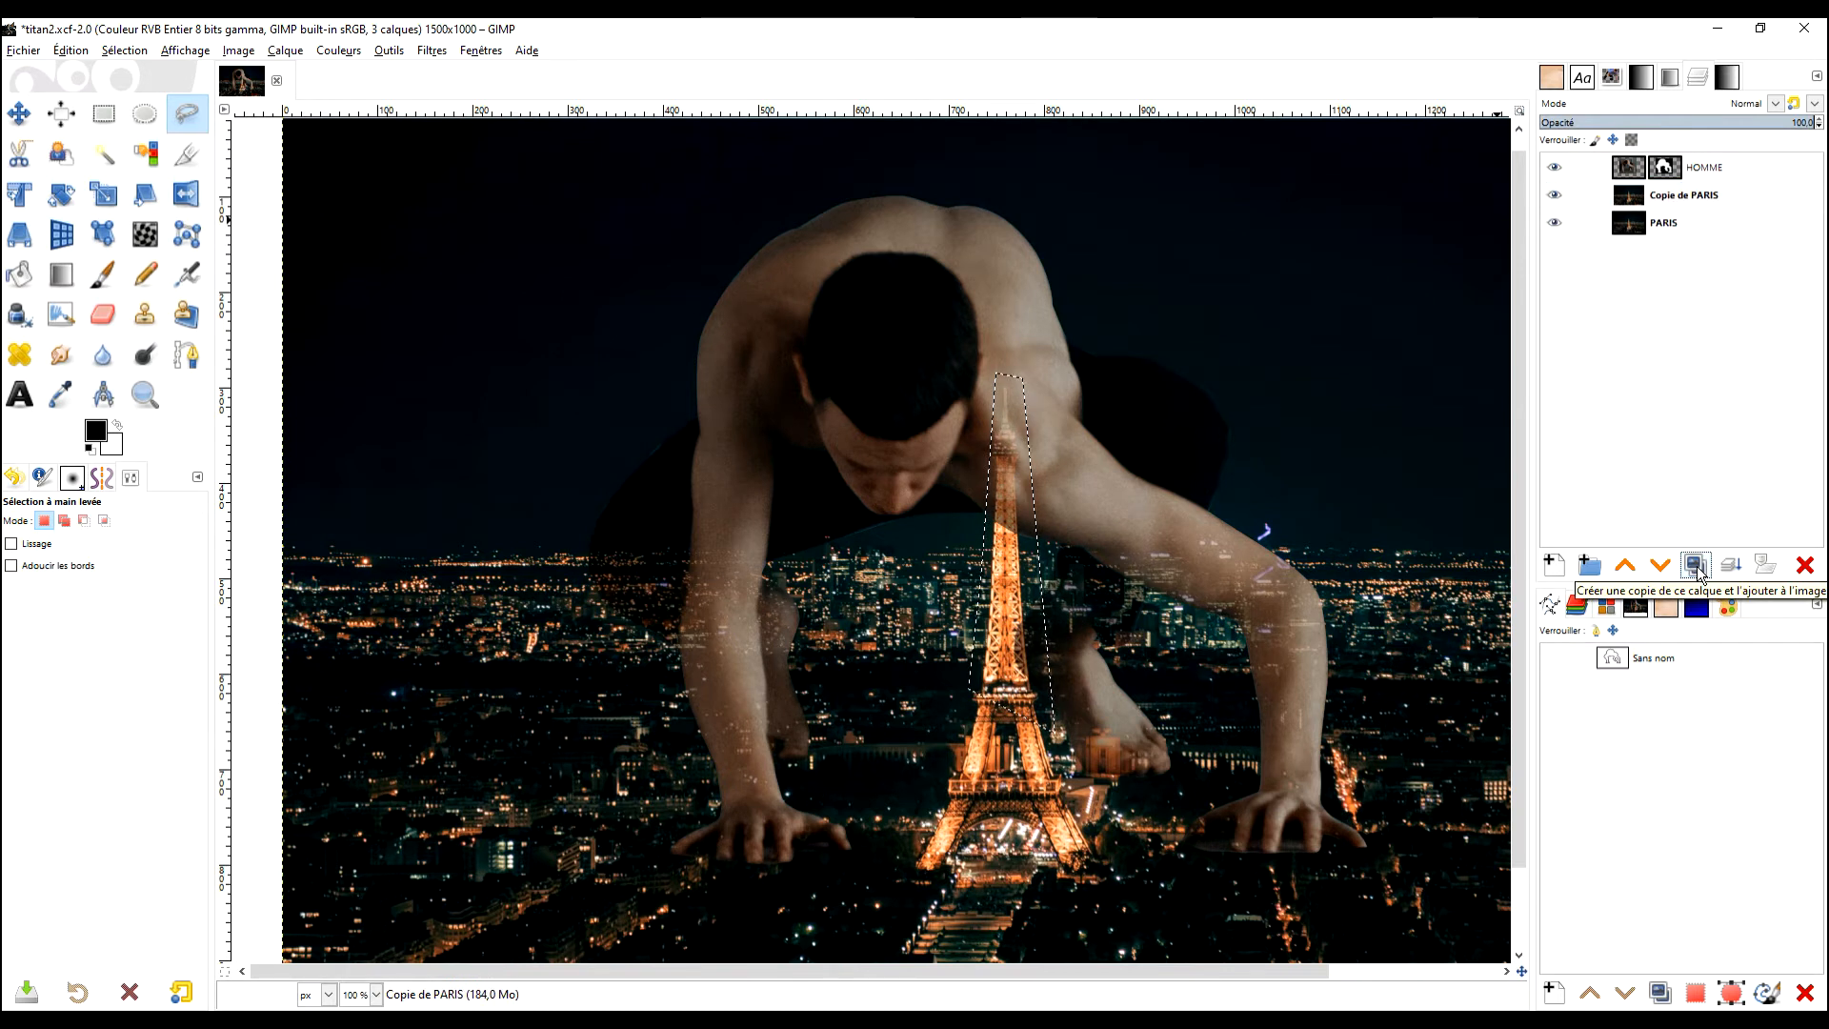
drag(1627, 198, 1633, 164)
Step: Add a layer mask to the Copie de PARIS layer, initialised from the selection (Sélection)
right_click(1622, 171)
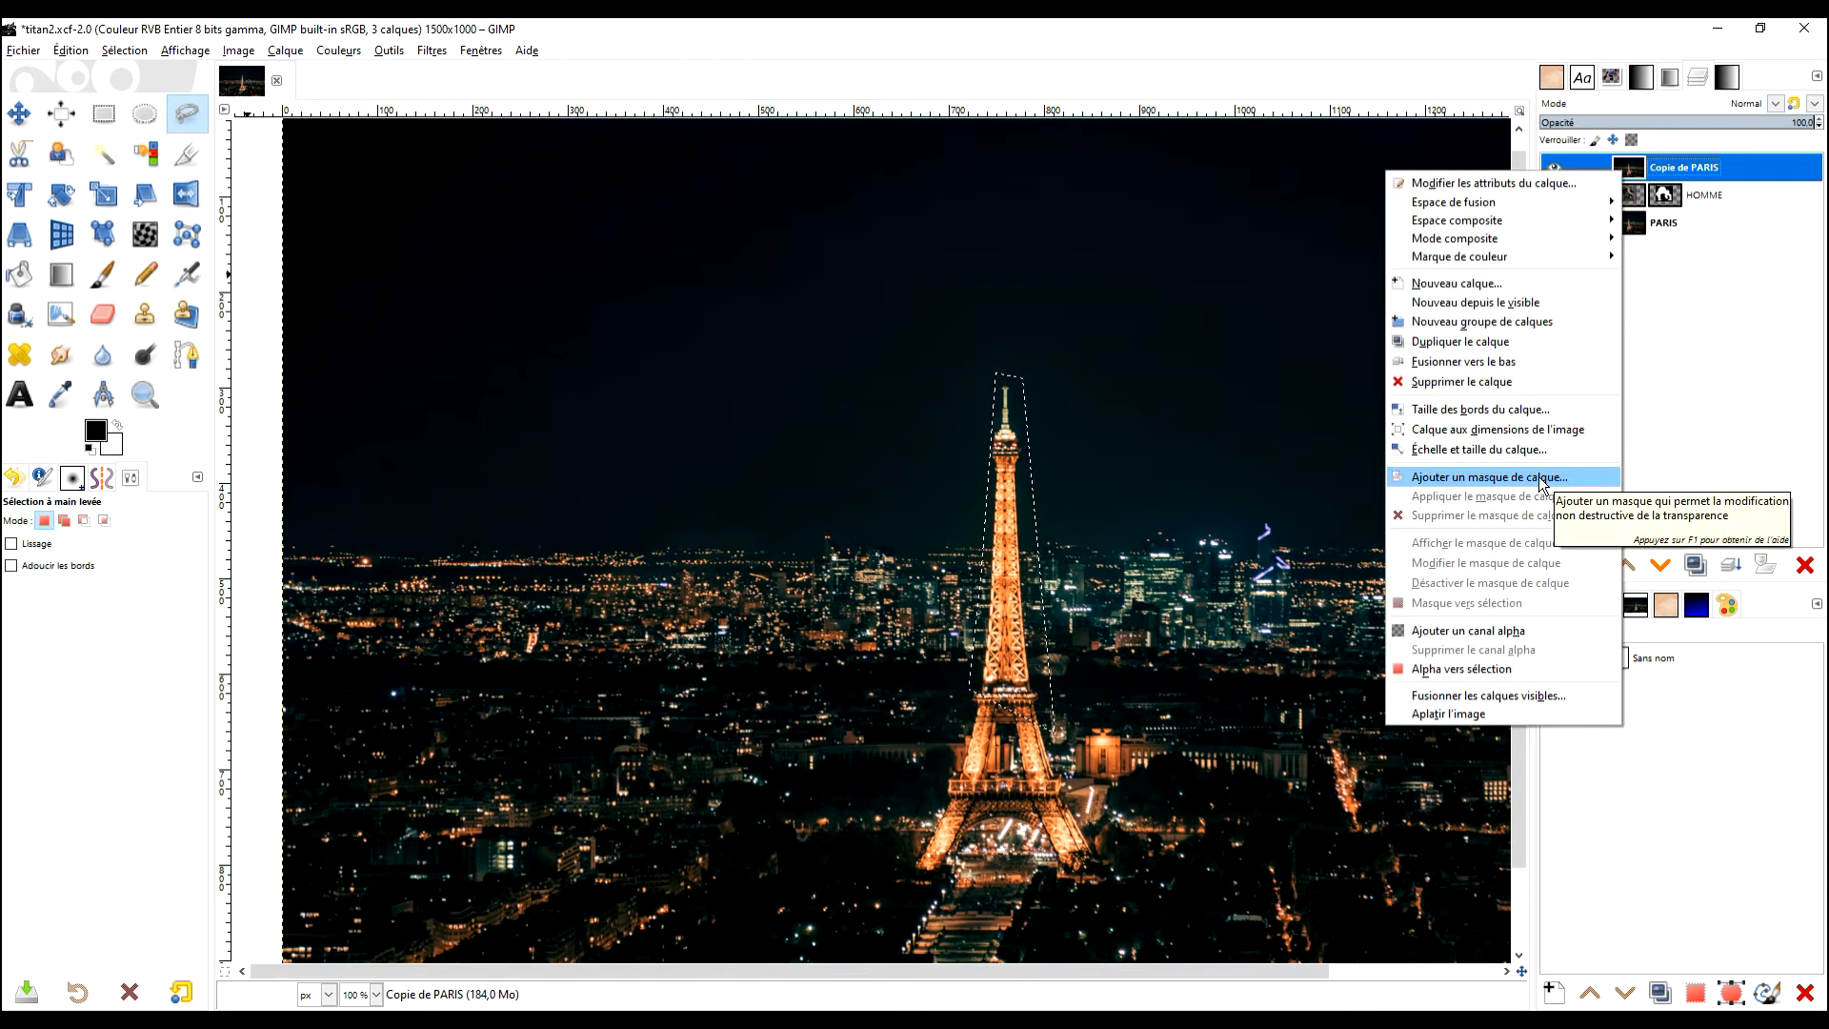
click(1543, 484)
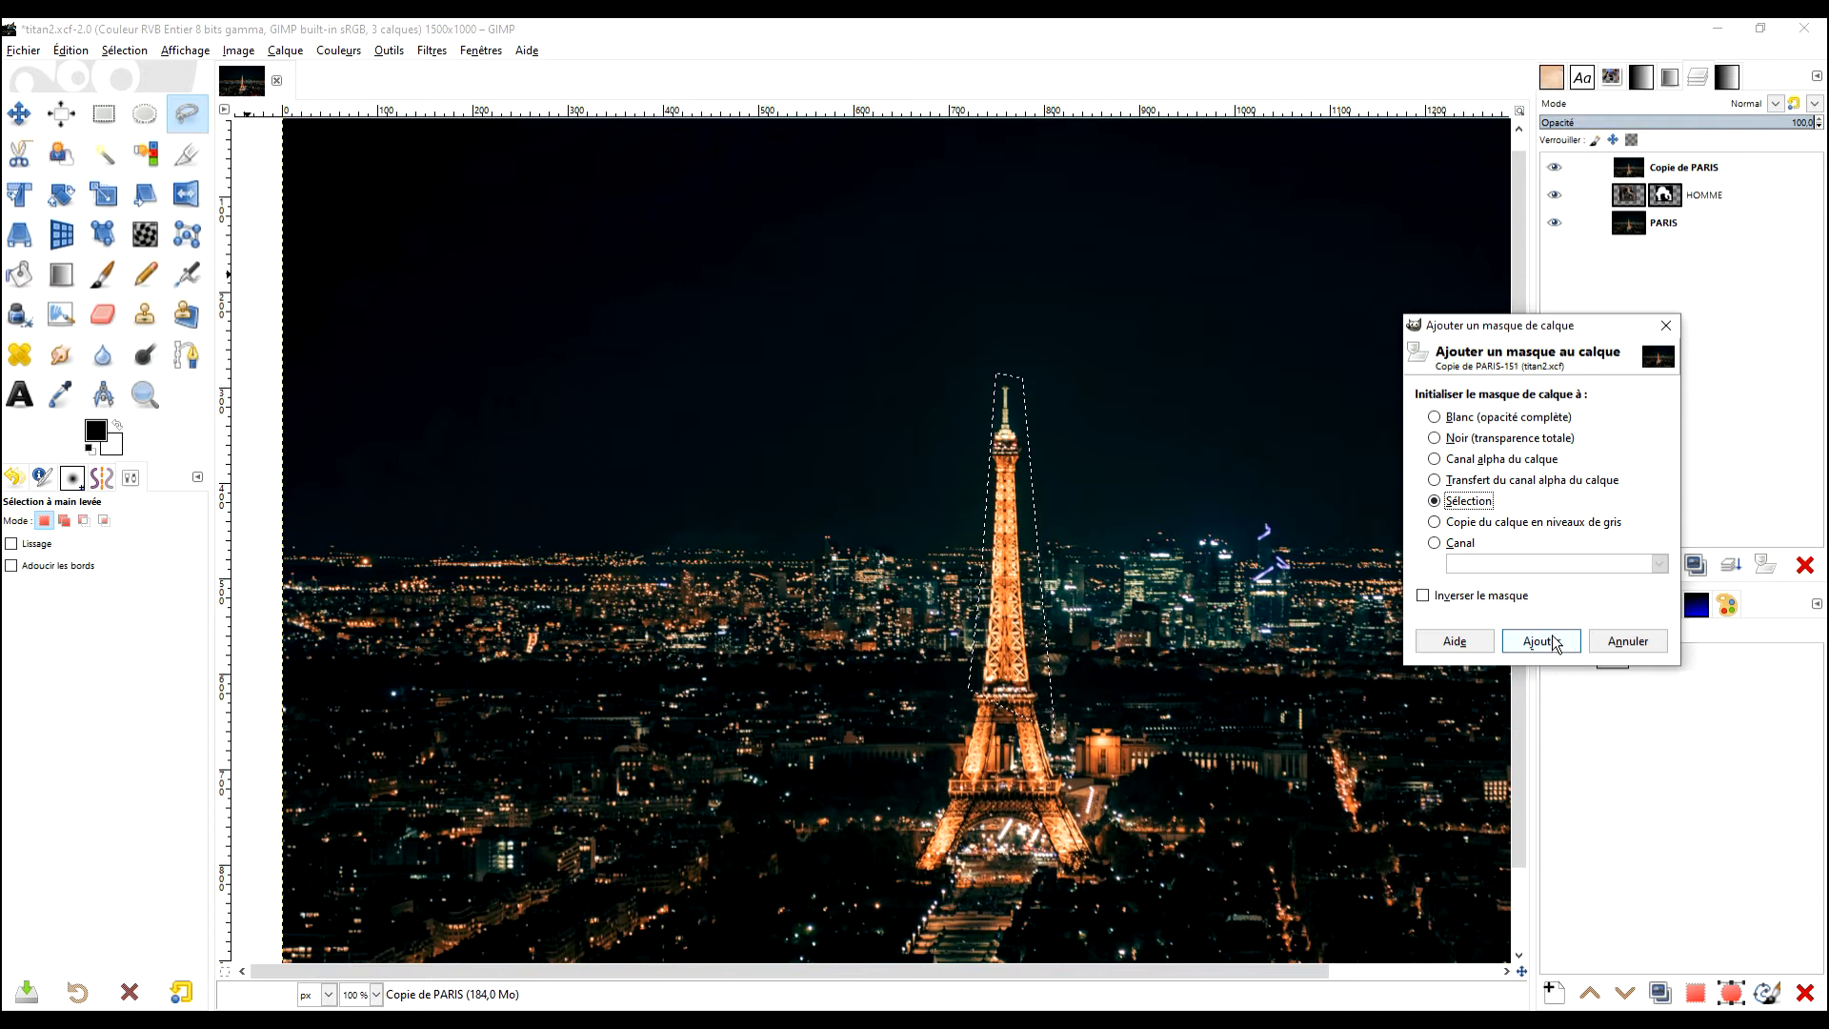
click(1538, 641)
Step: Restore the HOMME layer's opacity to 100 and clear the selection around the tower
click(1706, 195)
drag(1752, 125, 1820, 125)
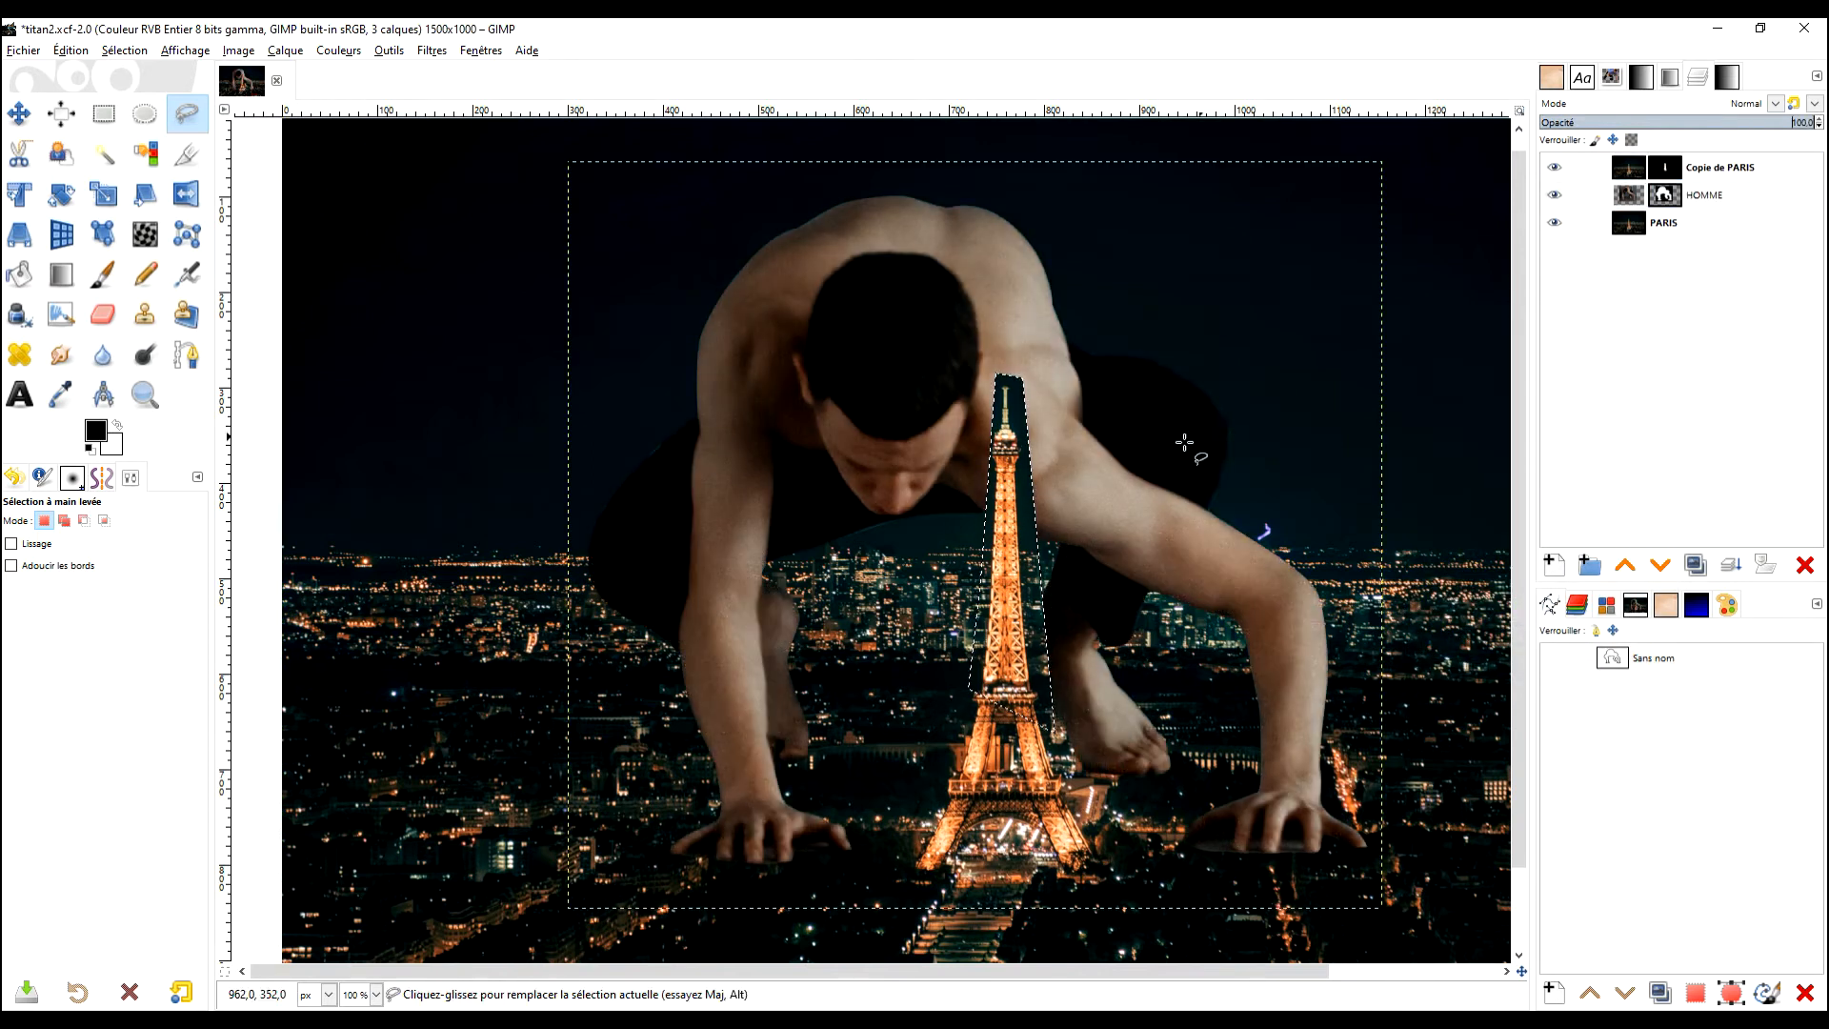
key(r)
click(1185, 373)
Step: Make the Copie de PARIS mask active and set up the Paintbrush with the 2. Hardness 100 brush for masking around the tower
click(1665, 166)
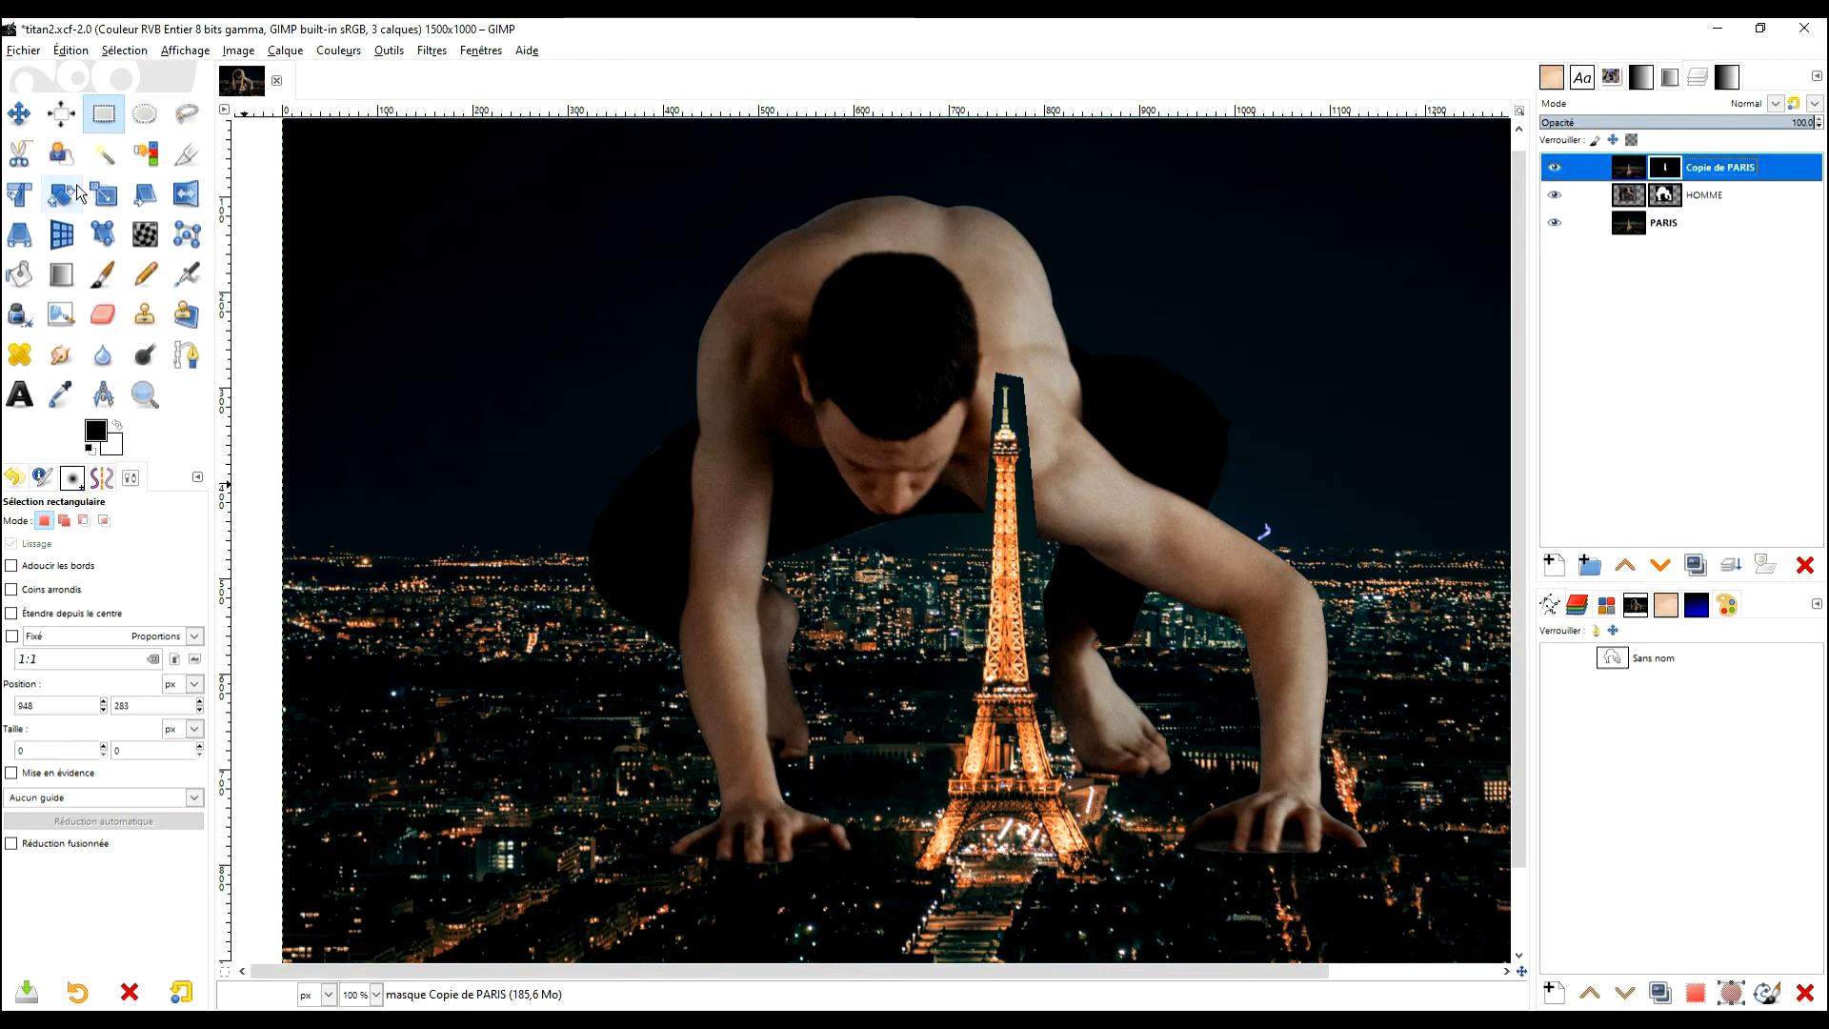
click(103, 274)
scroll(908, 369, up, 3)
mouse_move(908, 369)
mouse_down()
mouse_move(867, 448)
mouse_move(829, 315)
mouse_move(772, 410)
mouse_move(741, 613)
mouse_move(743, 581)
mouse_up()
drag(935, 400, 913, 648)
click(19, 569)
click(105, 634)
Step: Paint black on the Copie de PARIS mask at brush size 51 to remove the dark sky around the tower's spire and upper shaft
scroll(873, 516, up, 4)
mouse_move(883, 479)
mouse_down()
mouse_move(863, 368)
mouse_move(815, 278)
mouse_move(935, 635)
mouse_up()
mouse_move(917, 525)
mouse_down()
mouse_move(899, 201)
mouse_move(1043, 774)
mouse_up()
drag(903, 438, 931, 172)
scroll(929, 172, up, 3)
mouse_move(917, 610)
mouse_down()
mouse_move(906, 530)
mouse_move(797, 546)
mouse_up()
scroll(1058, 195, down, 3)
scroll(995, 435, up, 2)
shift+click(928, 471)
drag(1015, 224, 1028, 425)
drag(1116, 703, 1080, 780)
drag(926, 505, 896, 547)
click(1012, 214)
scroll(1097, 450, down, 4)
scroll(1038, 610, up, 4)
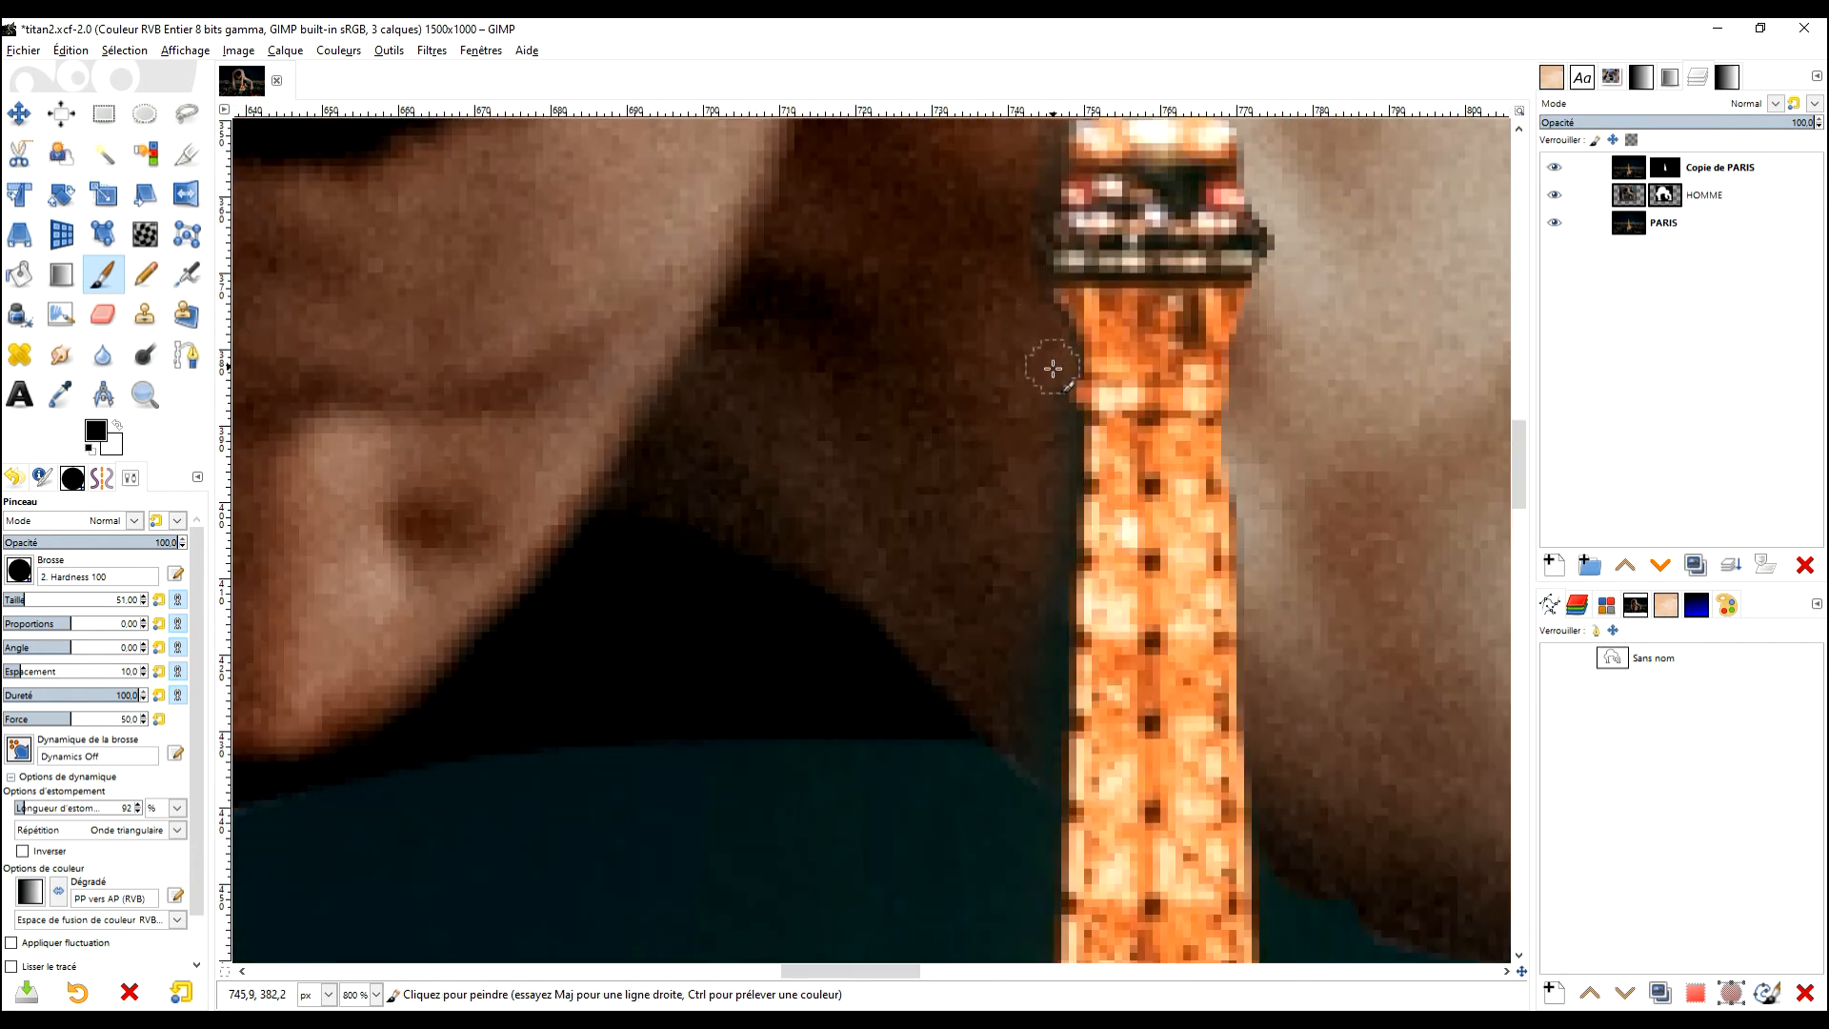
scroll(1199, 322, up, 1)
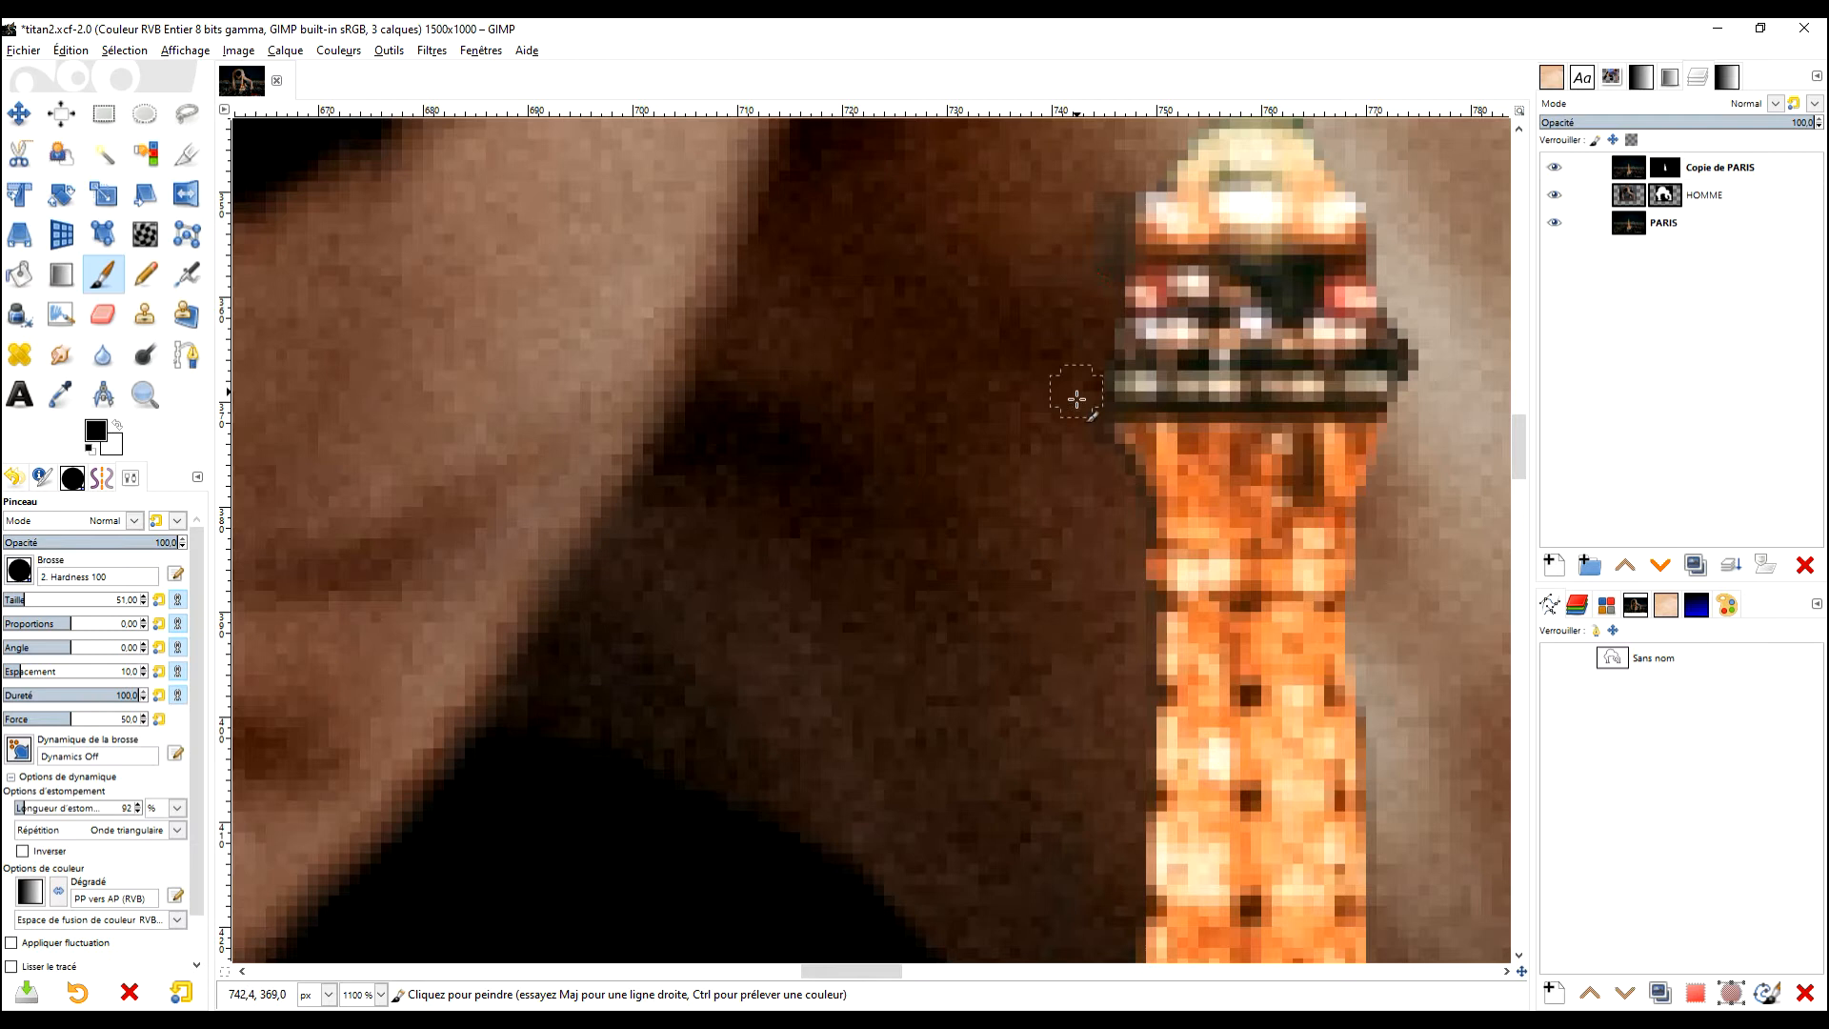
scroll(1226, 480, up, 3)
scroll(1226, 479, right, 2)
scroll(1227, 479, down, 1)
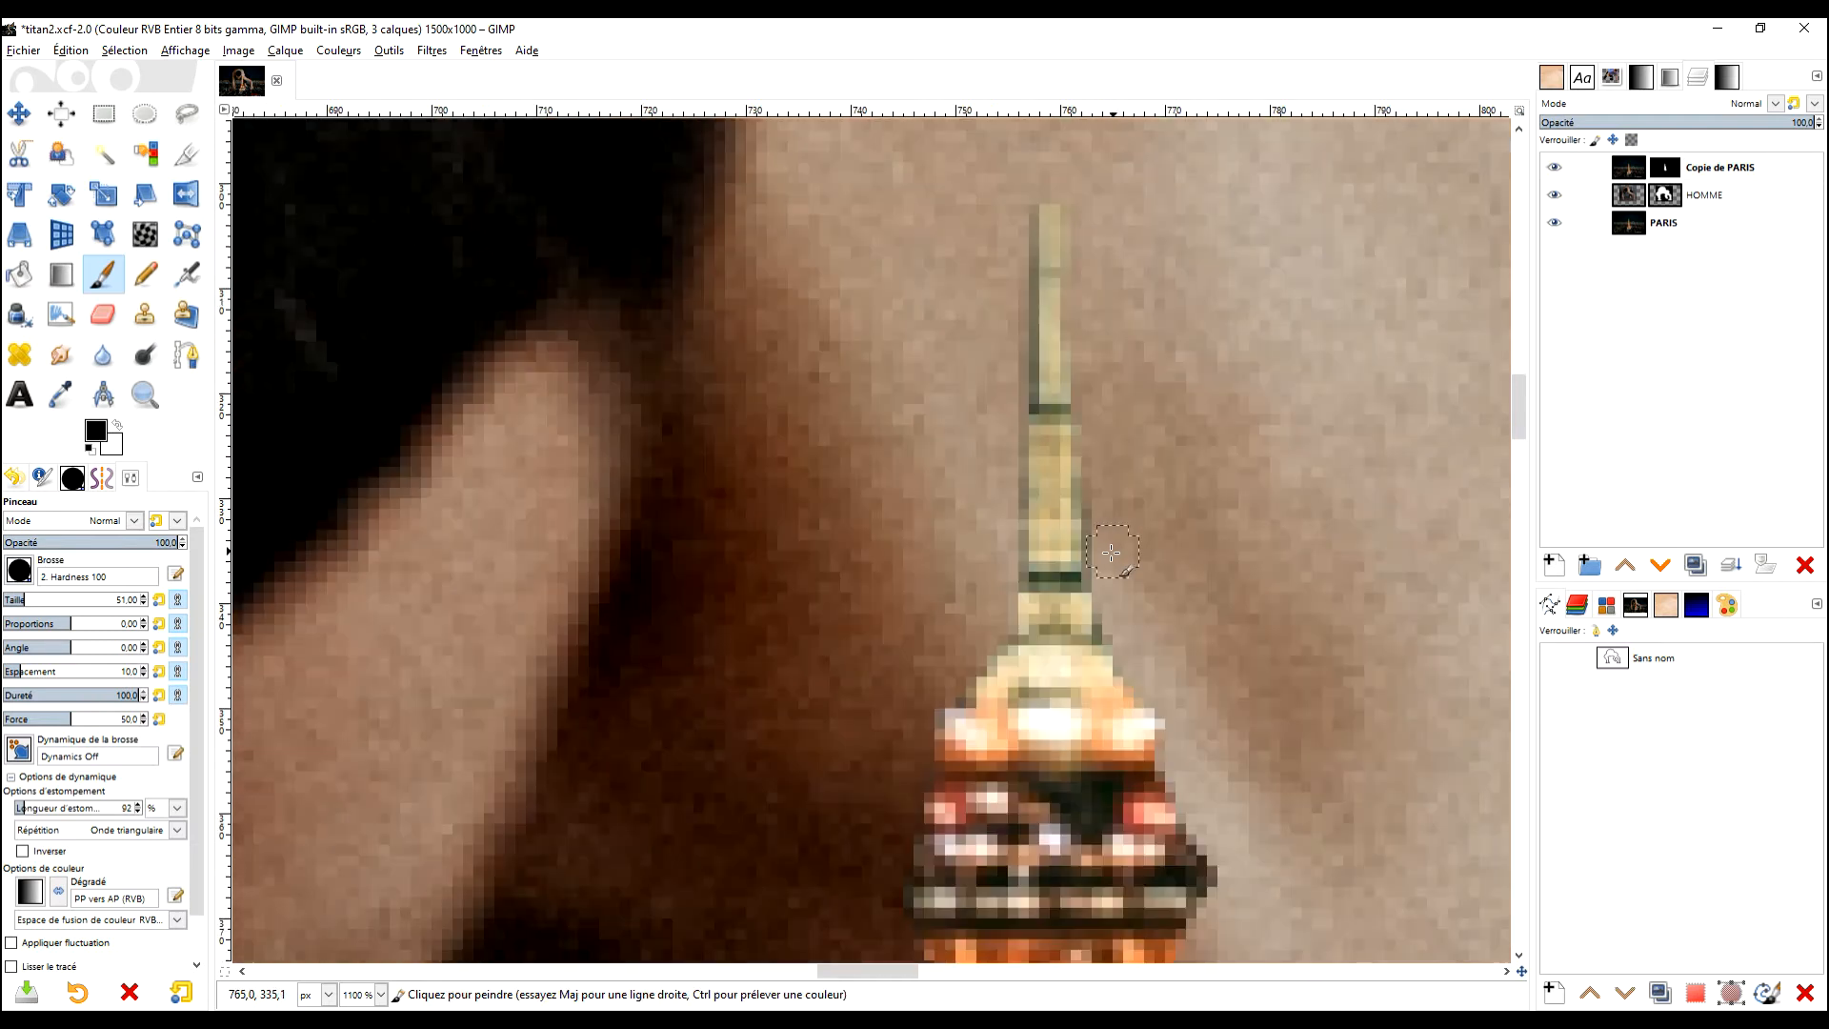
Step: Finish masking the area beside the lower tower near the foot, check the composite and save the image as titan2.xcf
key(ctrl+s)
scroll(995, 698, down, 3)
mouse_move(996, 699)
mouse_down()
mouse_move(963, 587)
mouse_move(979, 459)
mouse_move(956, 636)
mouse_move(1042, 796)
mouse_move(951, 681)
mouse_up()
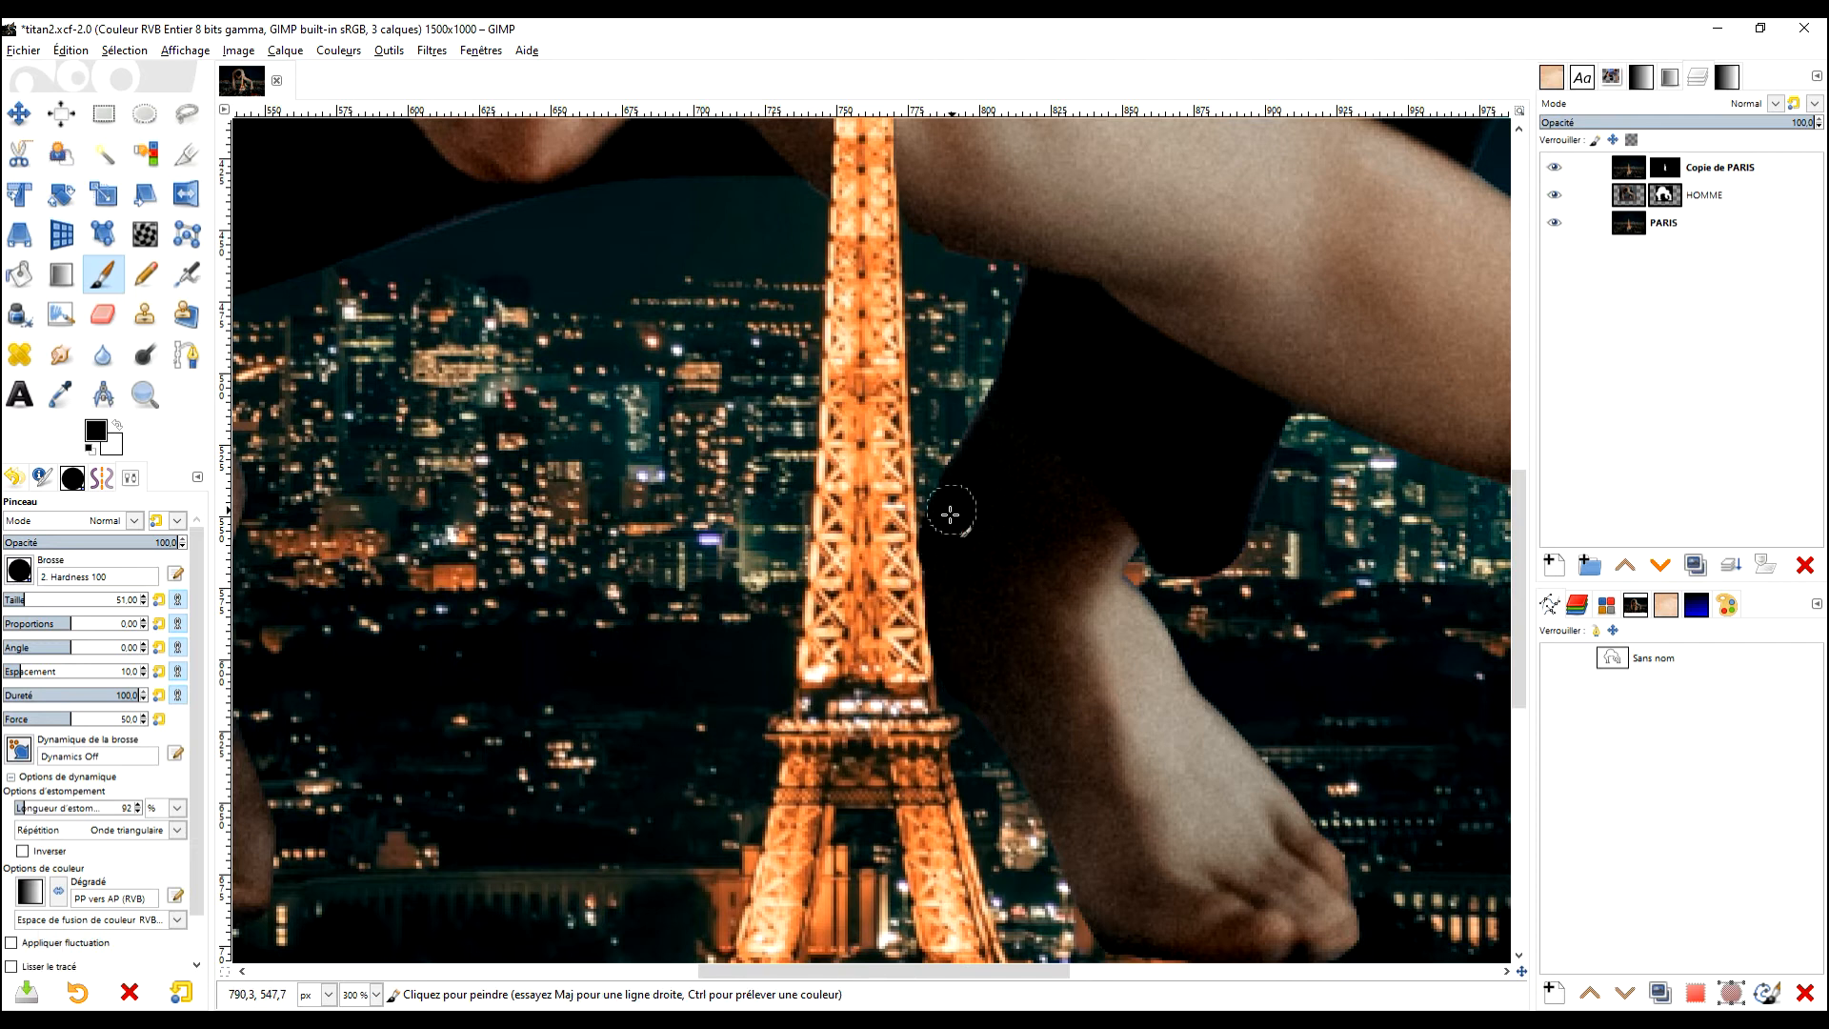
scroll(1048, 476, down, 5)
key(ctrl+s)
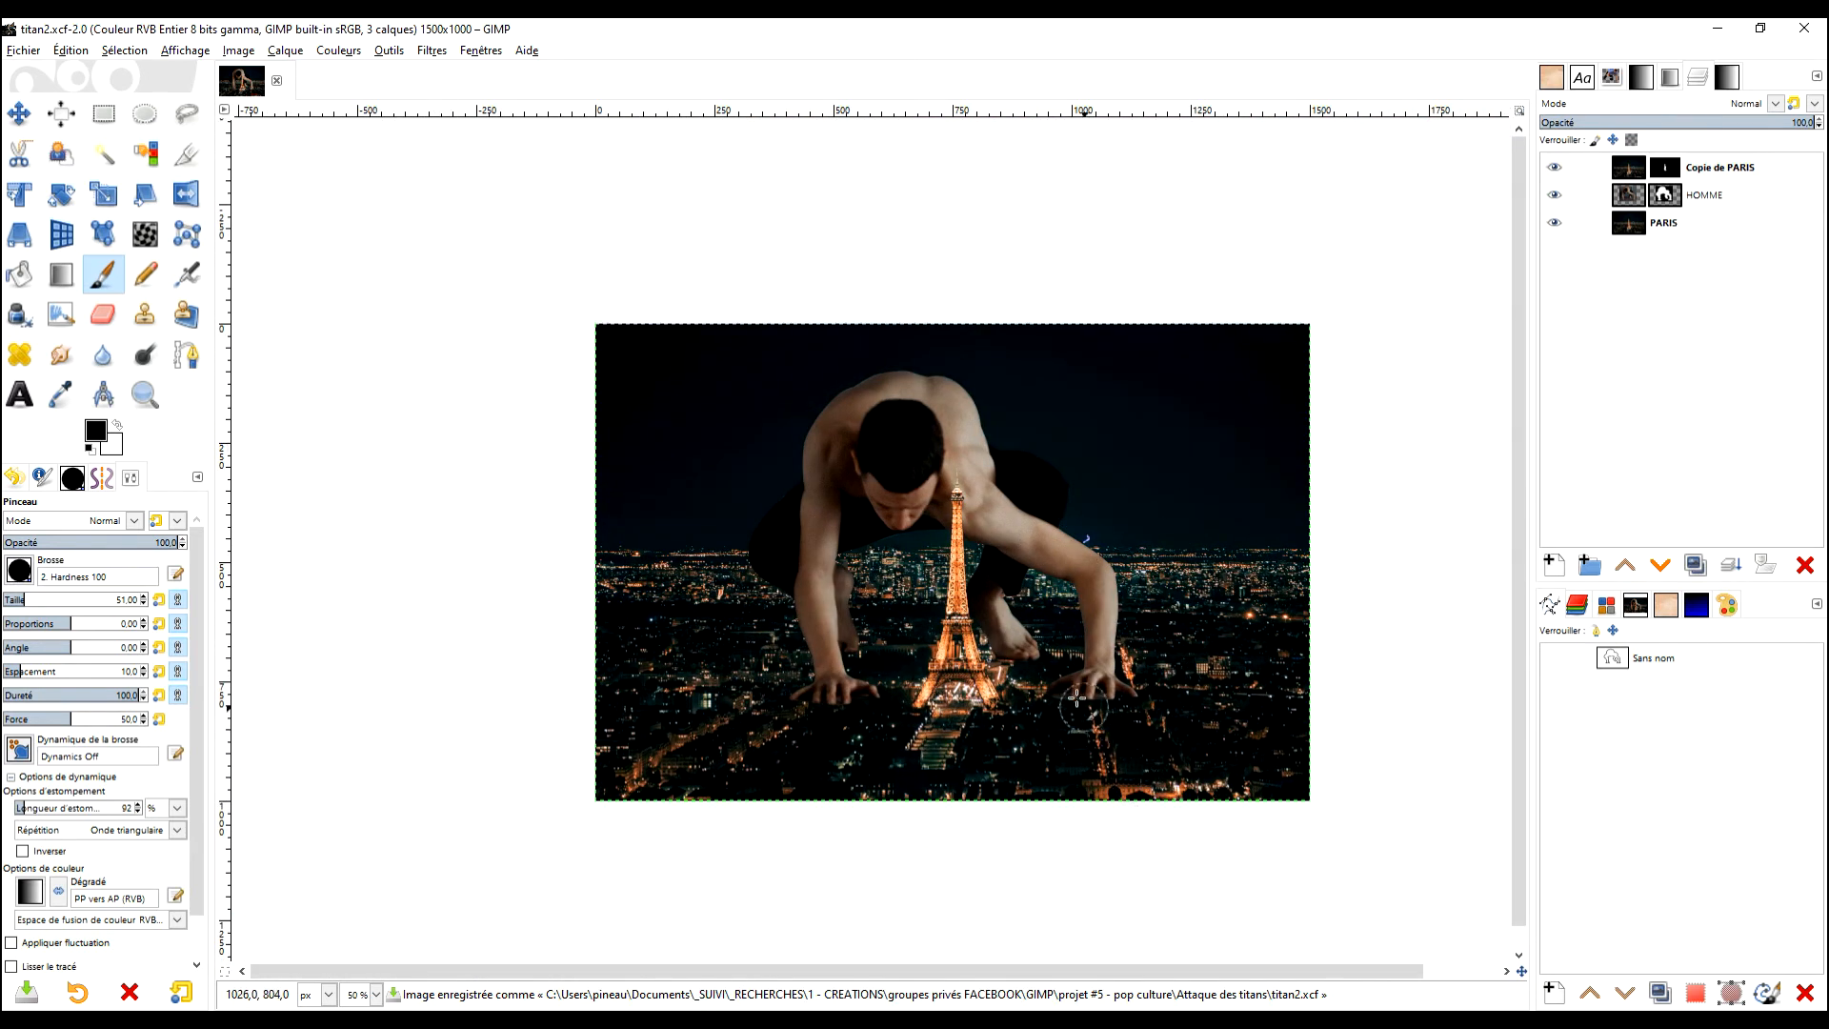
scroll(1054, 648, up, 2)
scroll(999, 433, up, 2)
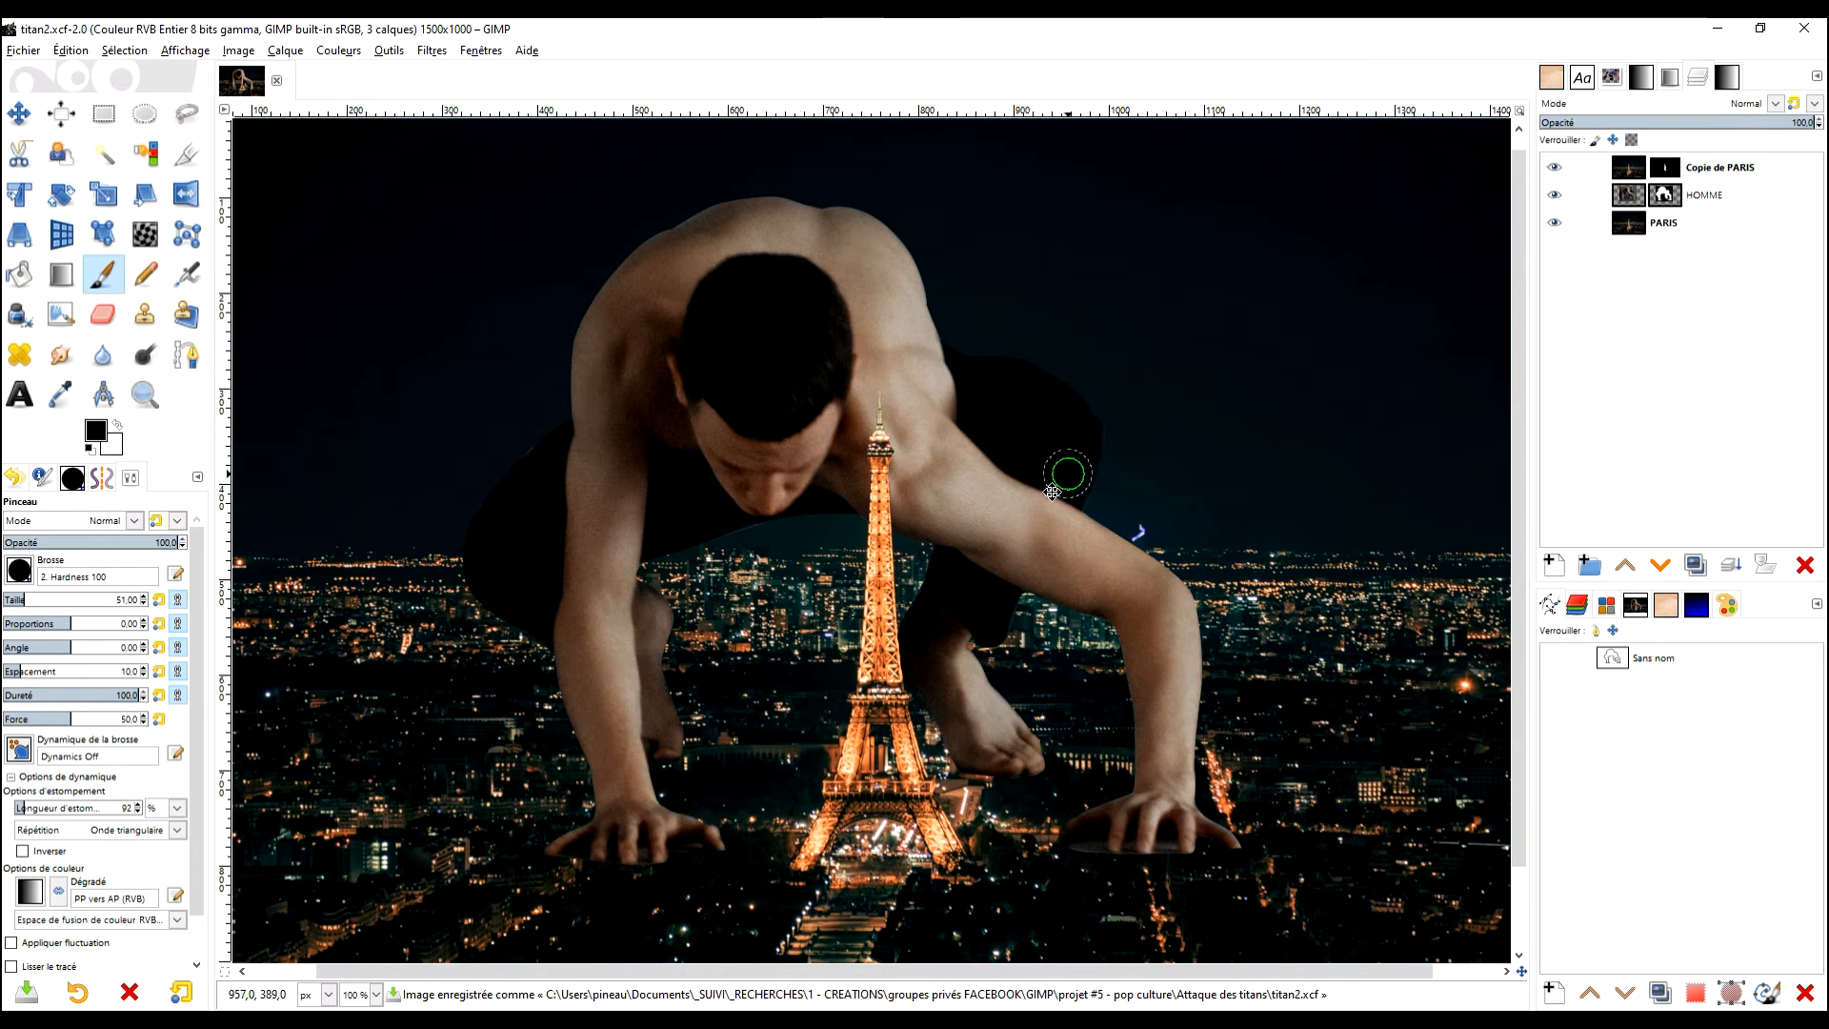
scroll(1067, 476, down, 2)
key(ctrl+s)
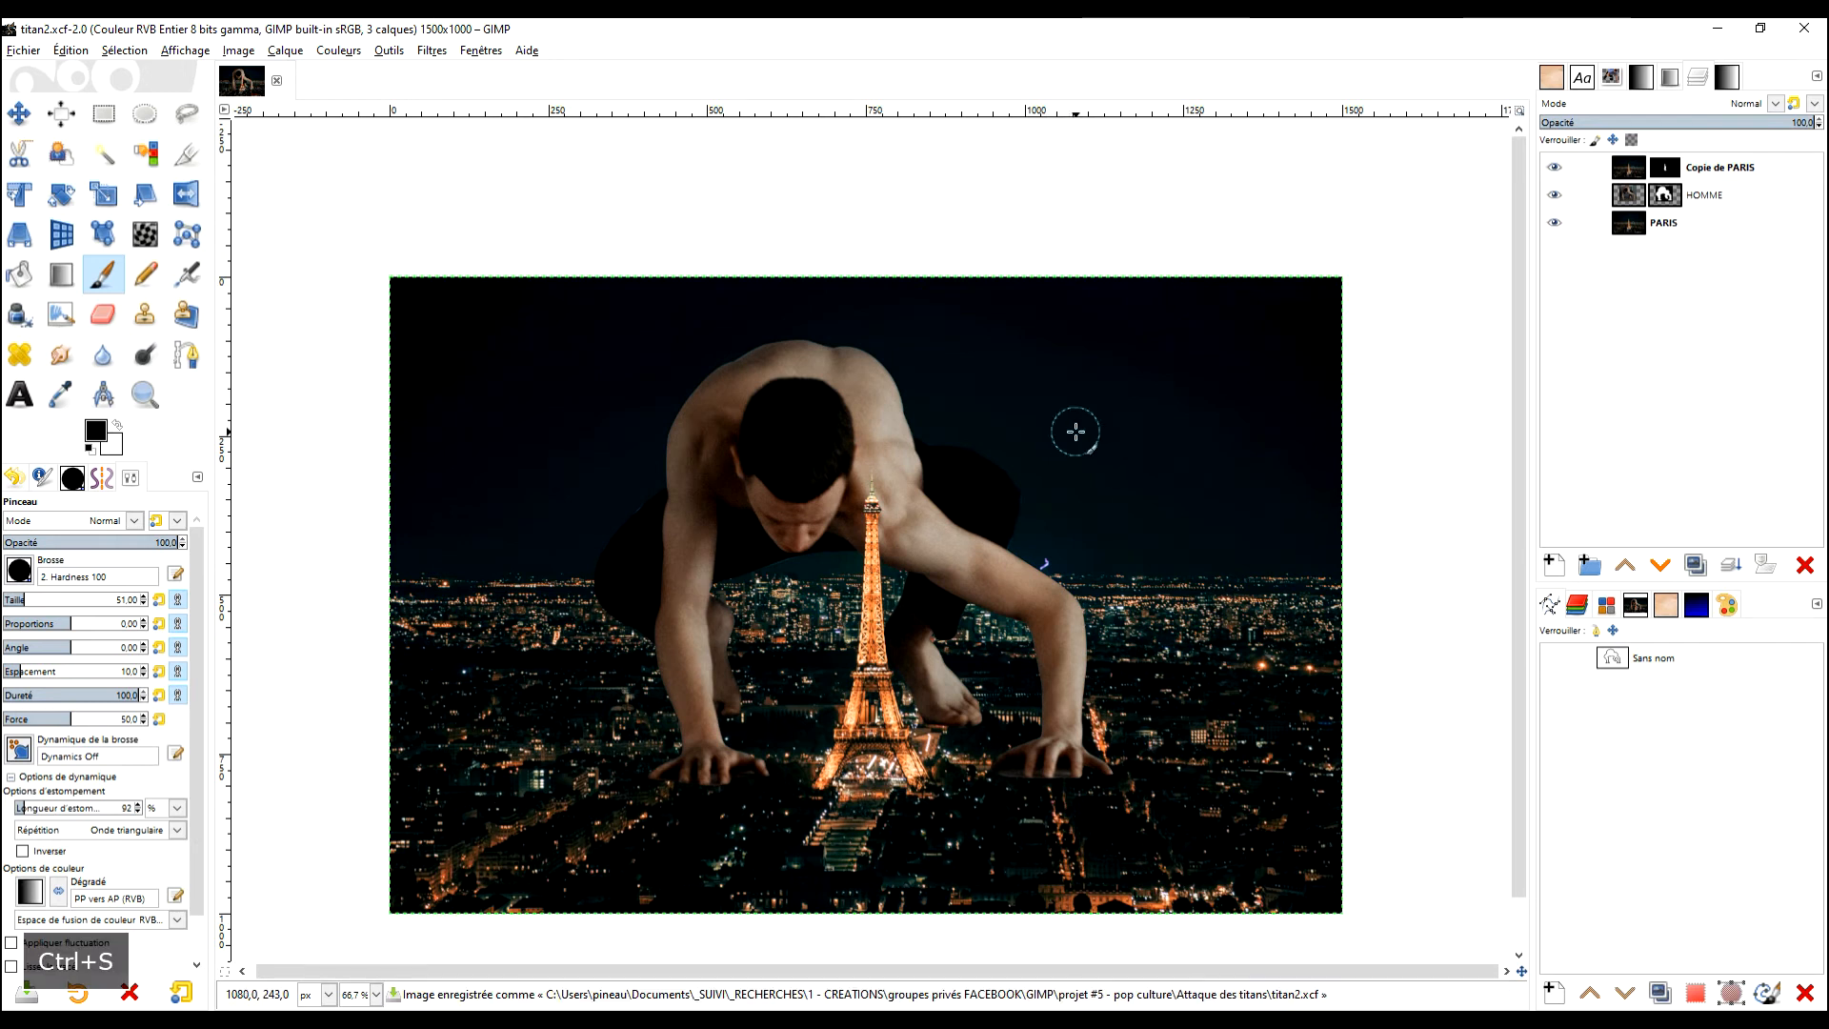
Step: Open the moon photo astronomy-1869760_1280.jpg as a new layer in the composite
click(23, 51)
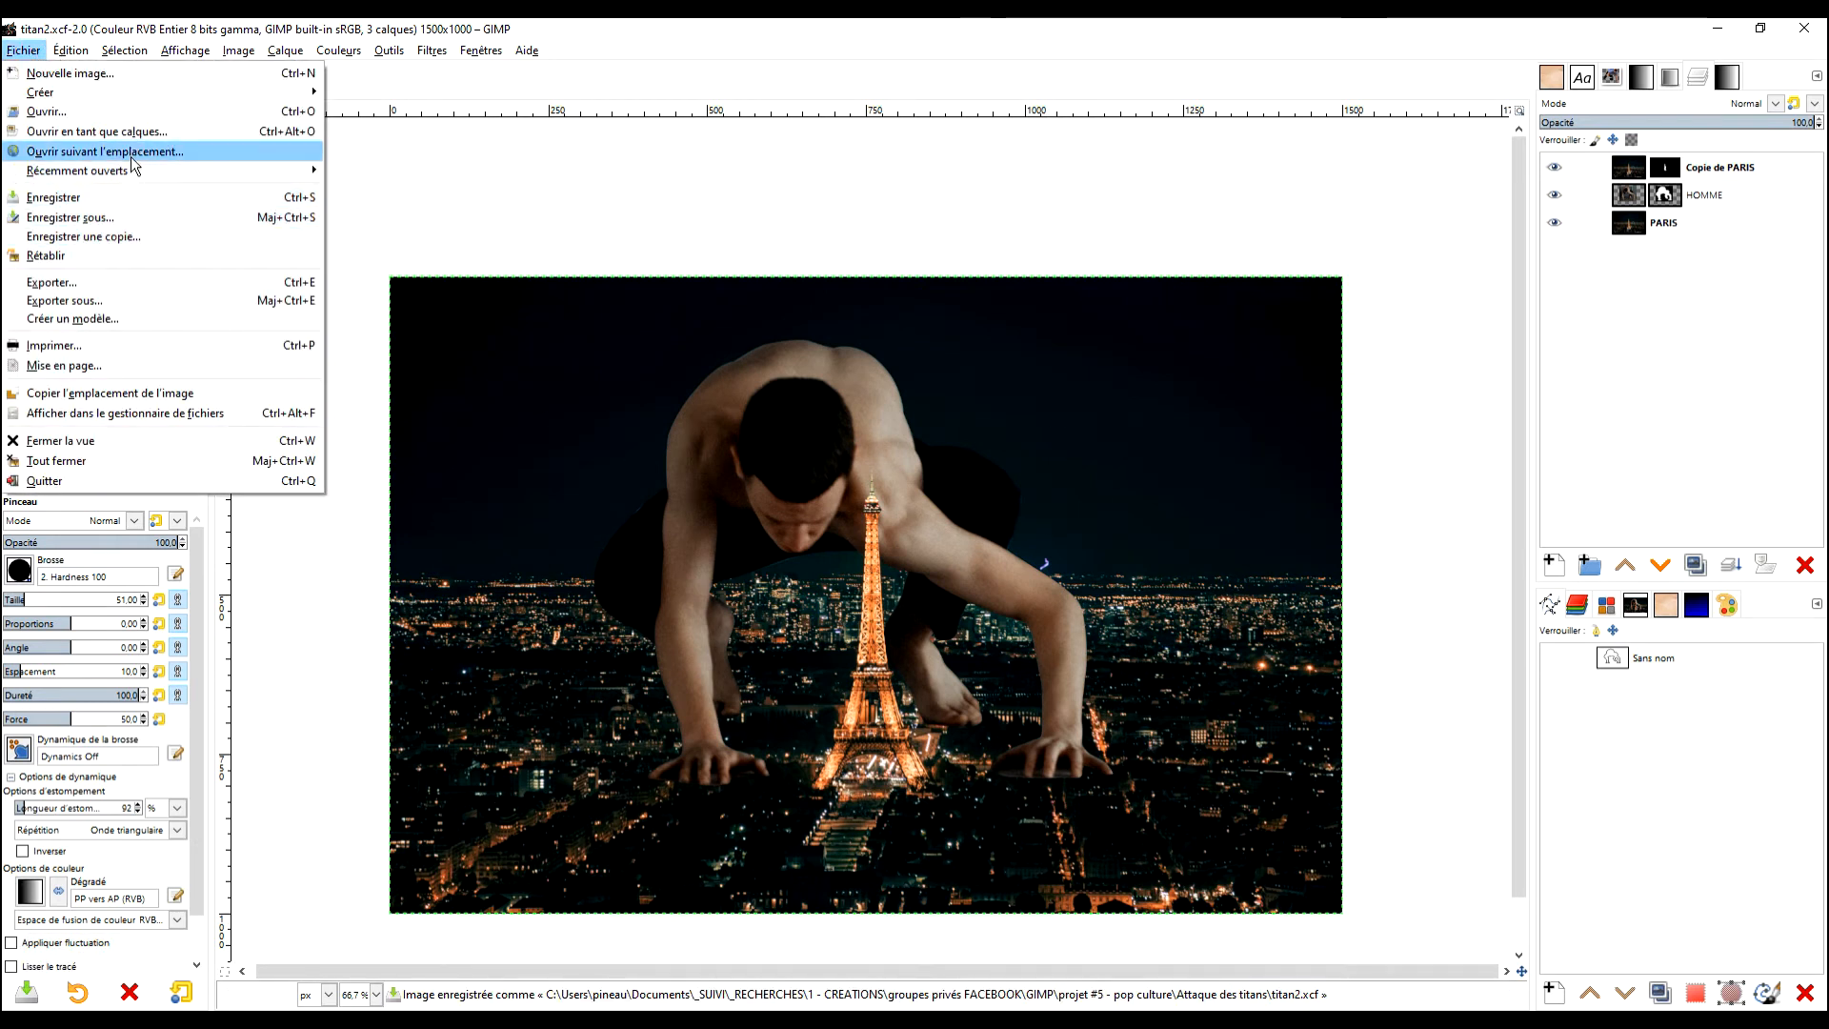
click(134, 136)
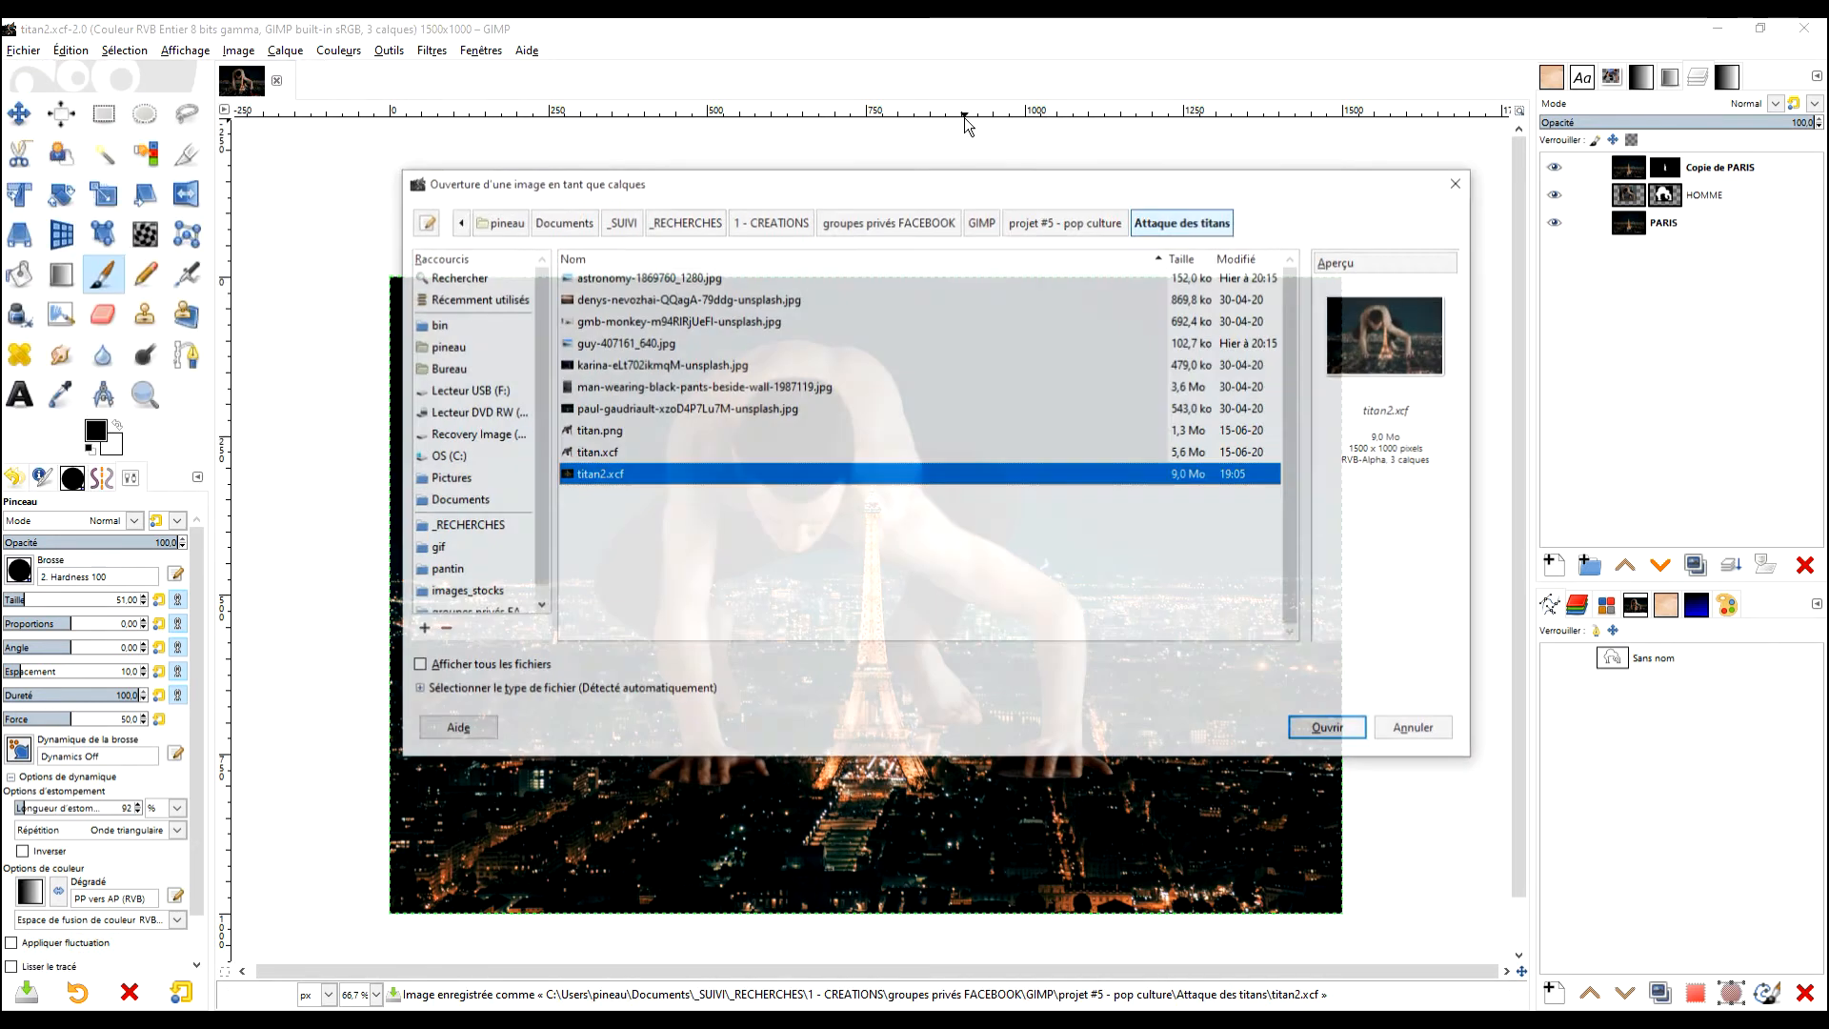
click(636, 278)
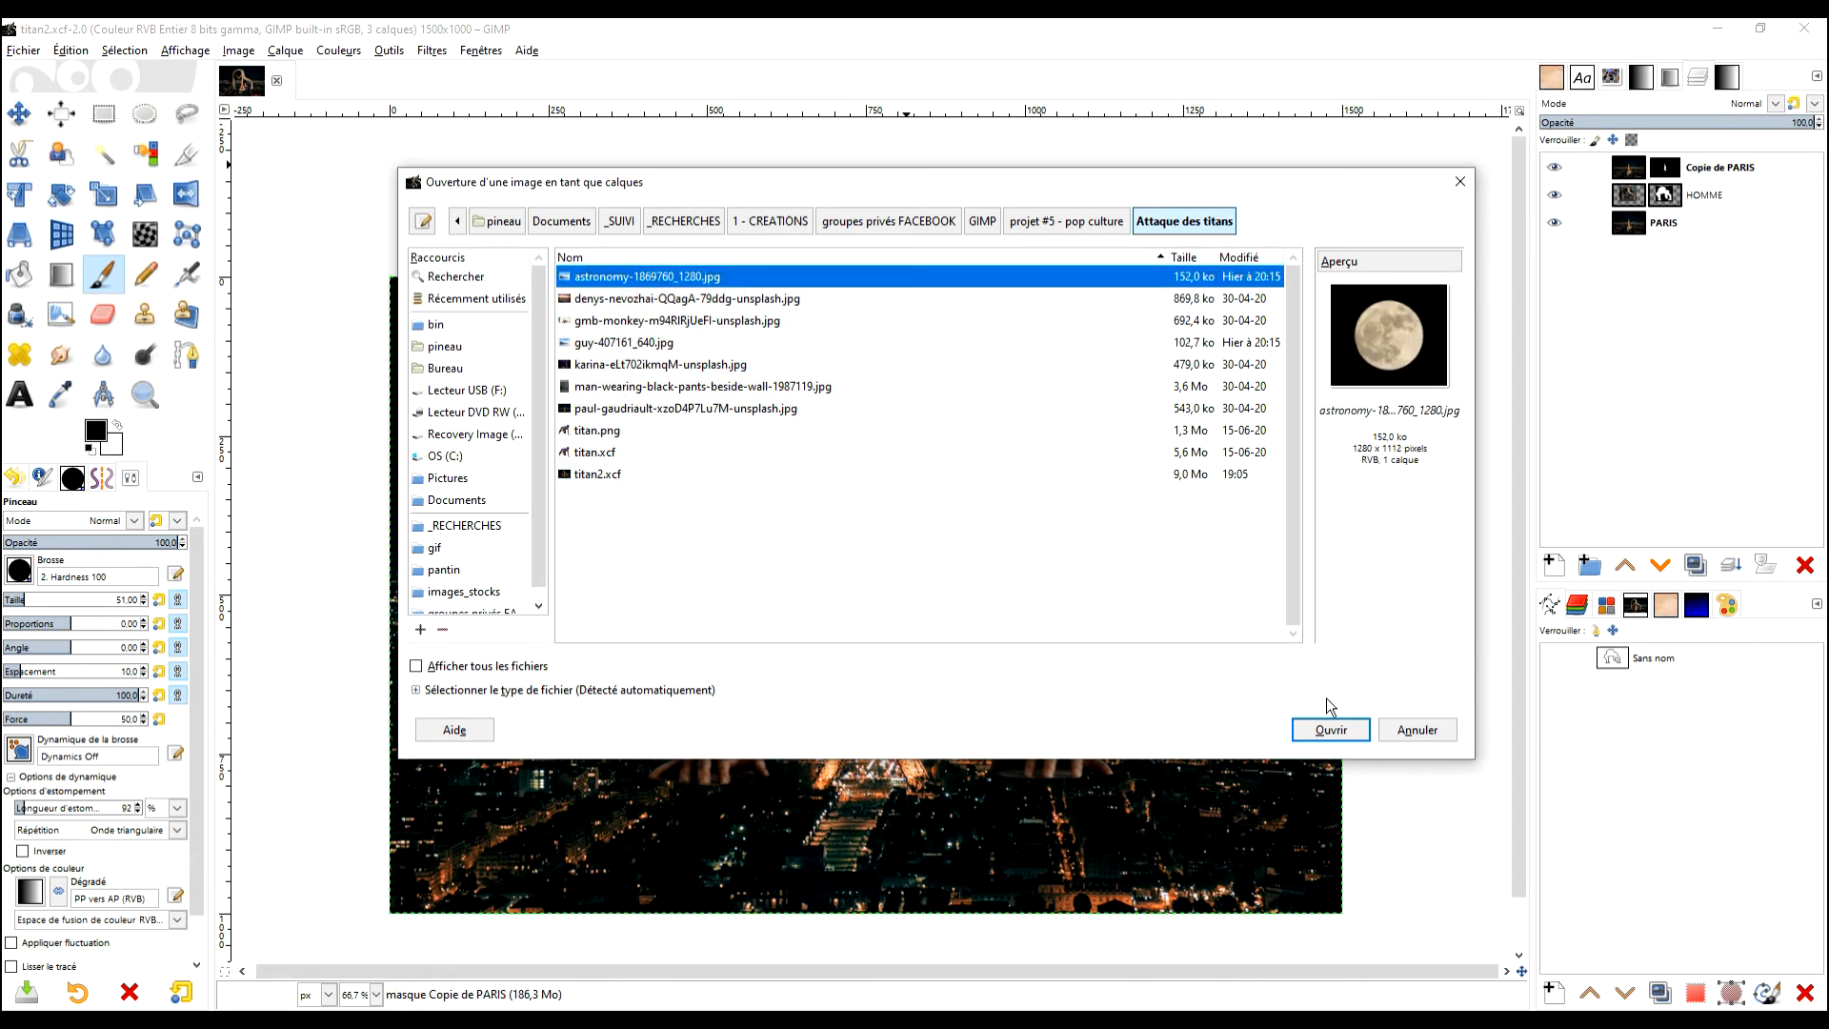
click(1331, 730)
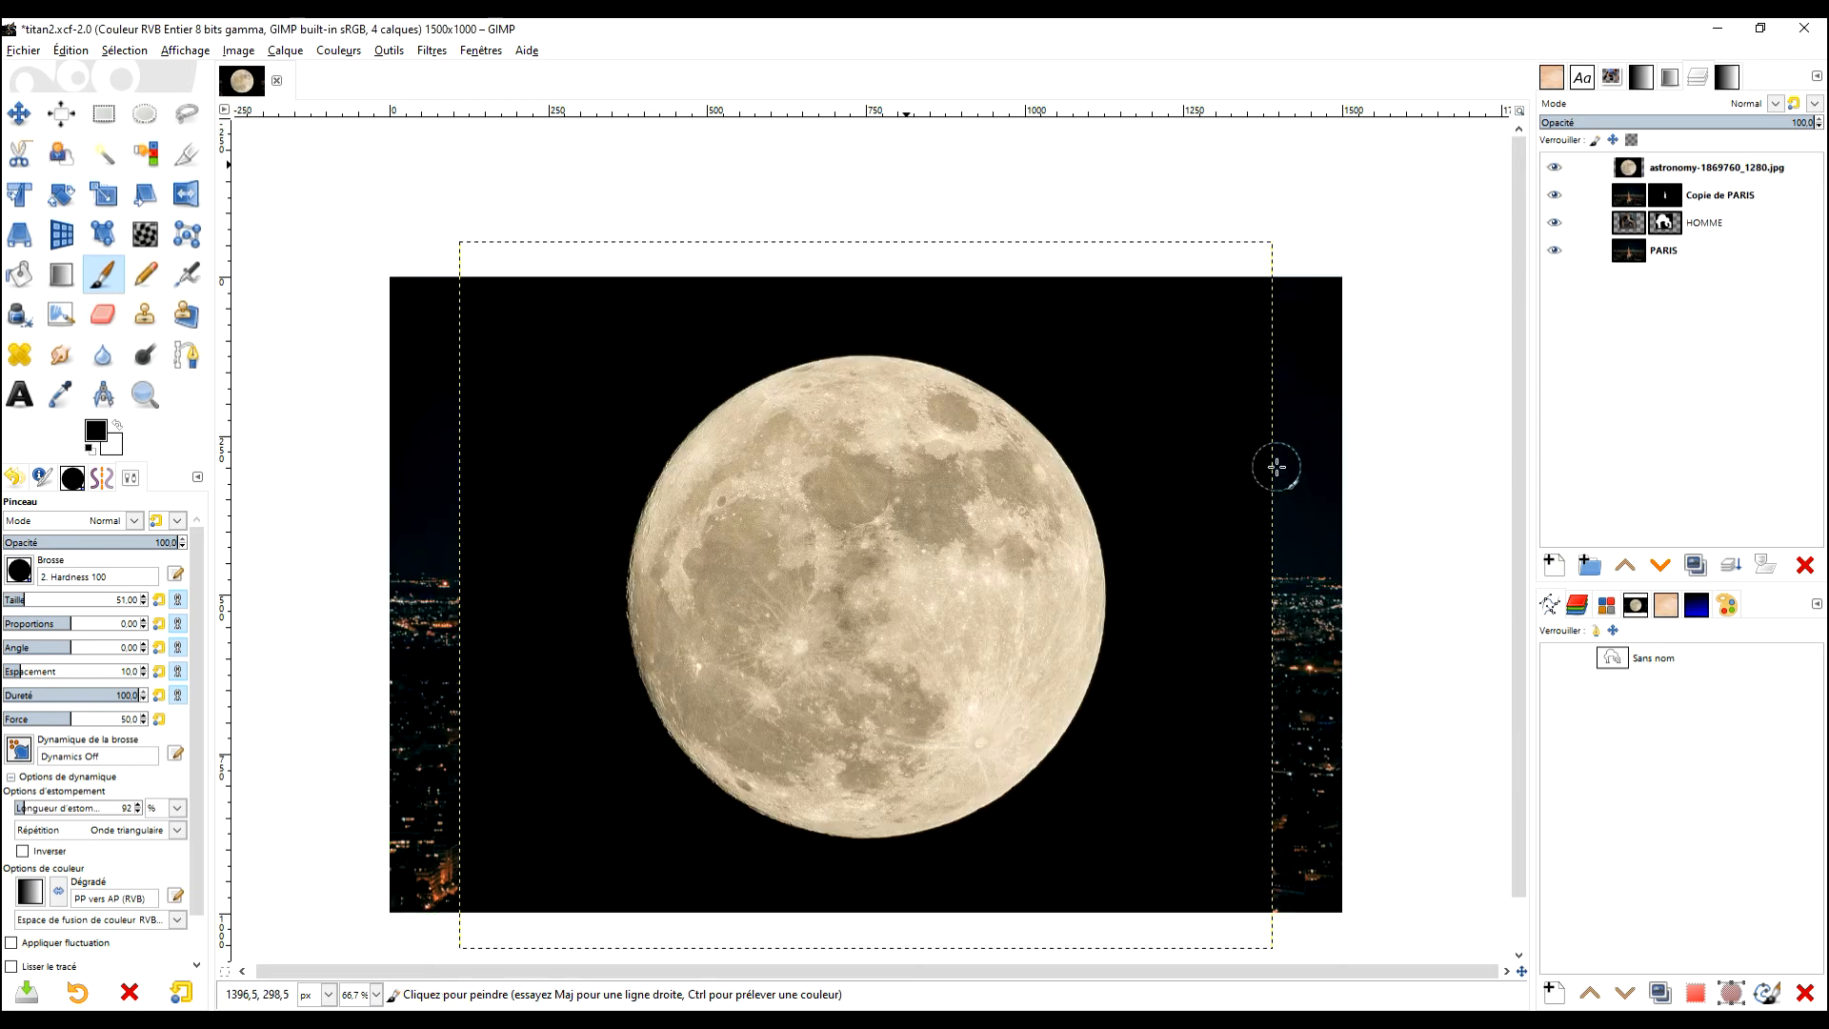
Step: Draw a circular selection about 761 px in diameter around the moon with the Ellipse Select tool
scroll(1177, 523, down, 2)
scroll(1171, 518, up, 1)
scroll(1148, 513, up, 1)
key(e)
mouse_move(657, 366)
mouse_down()
mouse_move(1070, 905)
mouse_move(989, 850)
mouse_up()
drag(892, 604, 862, 598)
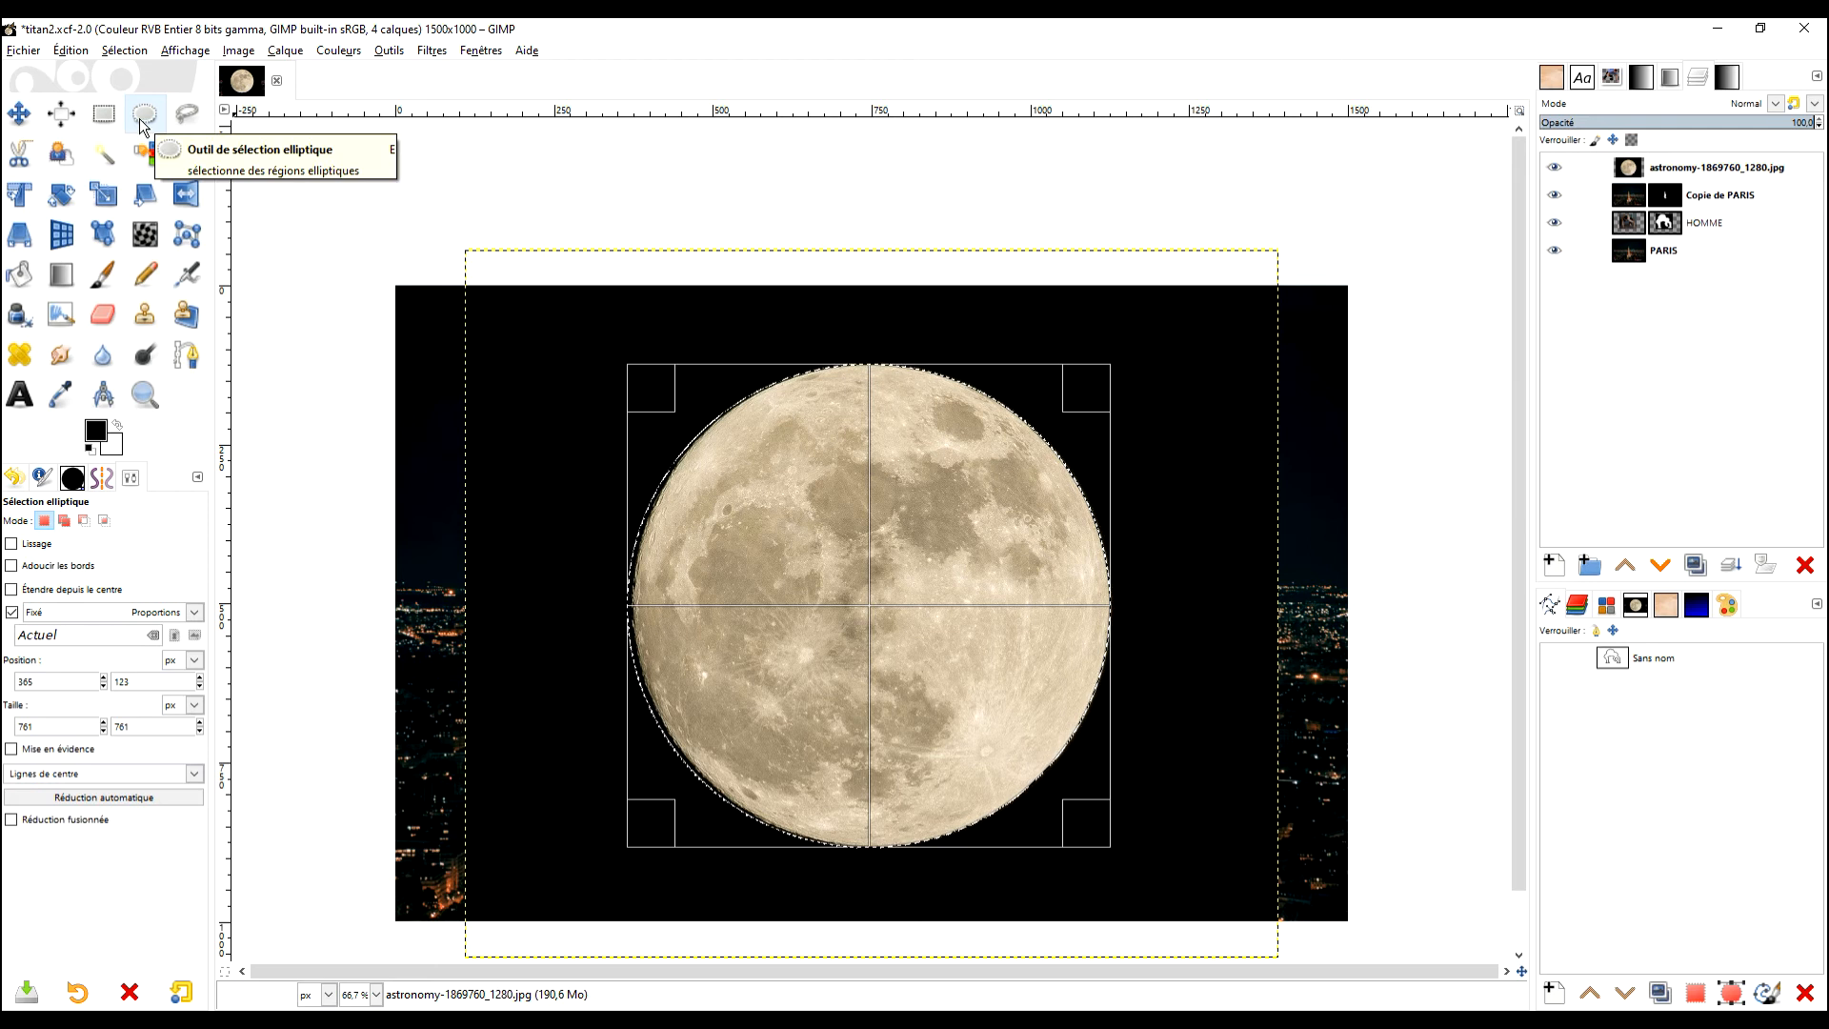
Step: Fit the elliptical selection to the moon's edges at position 373, 125 and about 756 by 758 px, and invert it
mouse_move(645, 387)
mouse_down()
mouse_move(625, 368)
mouse_move(651, 396)
mouse_up()
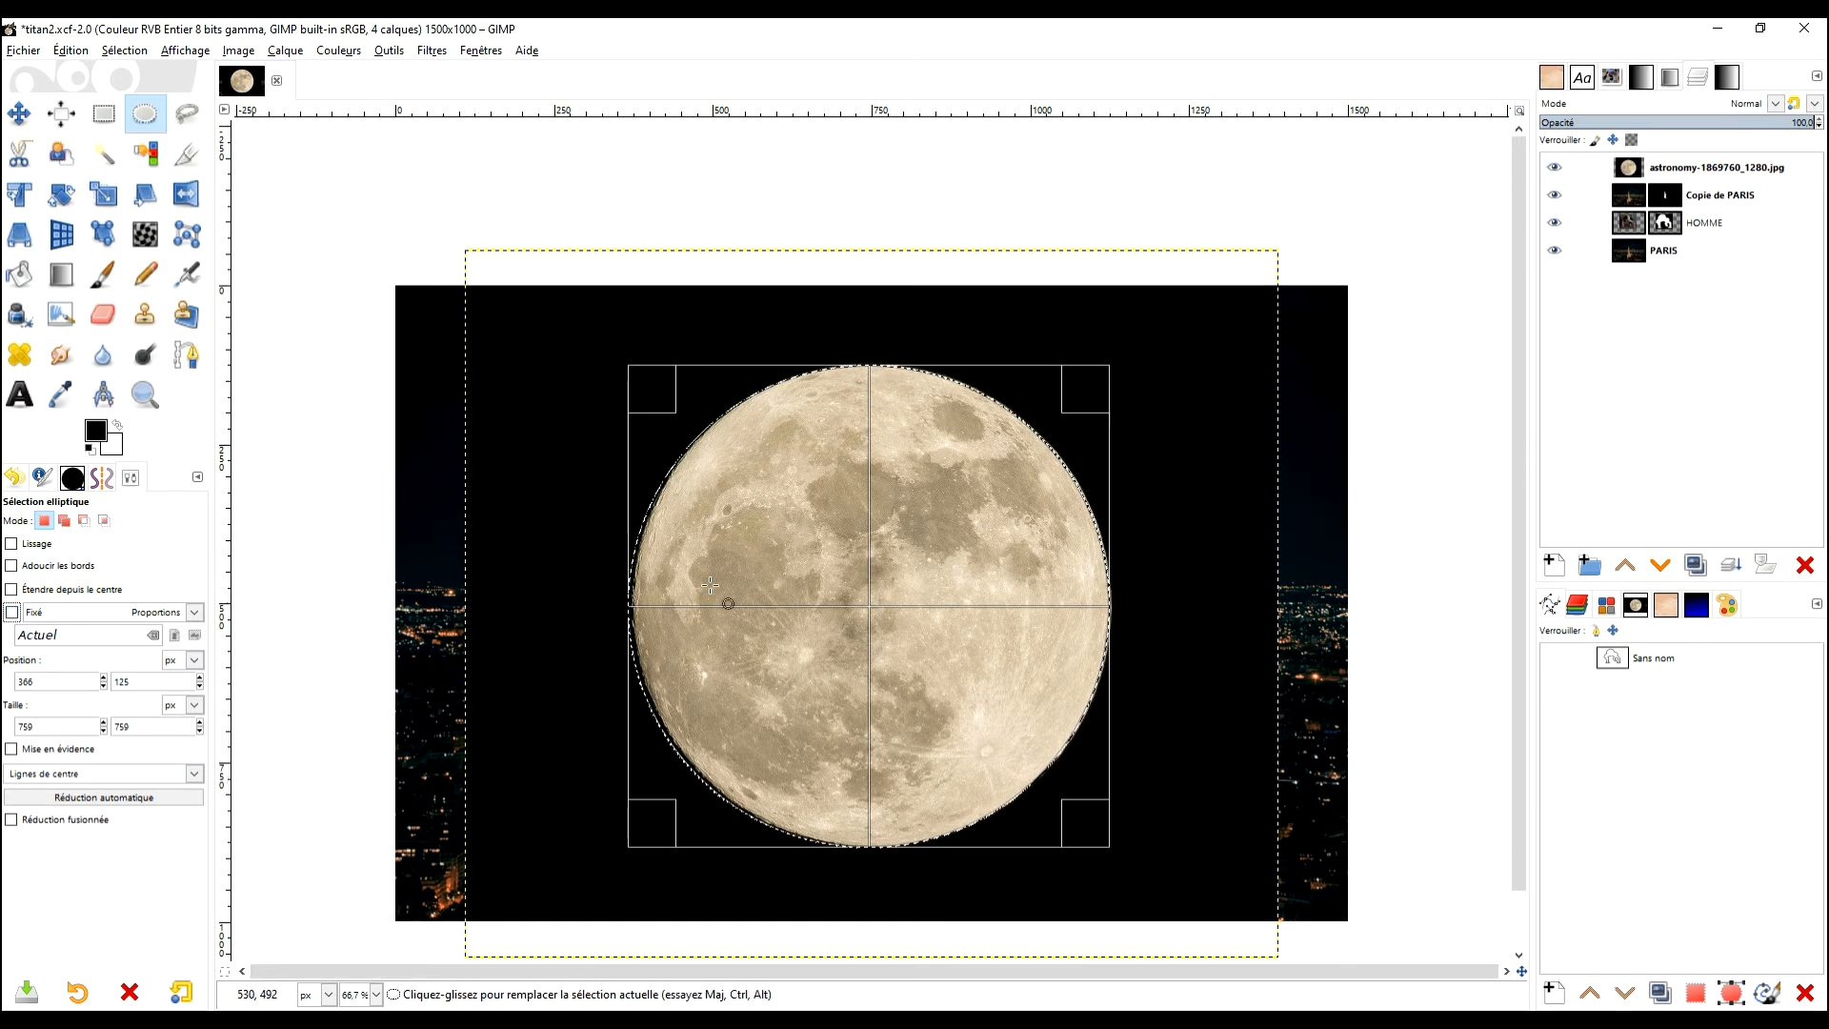
drag(643, 593, 647, 593)
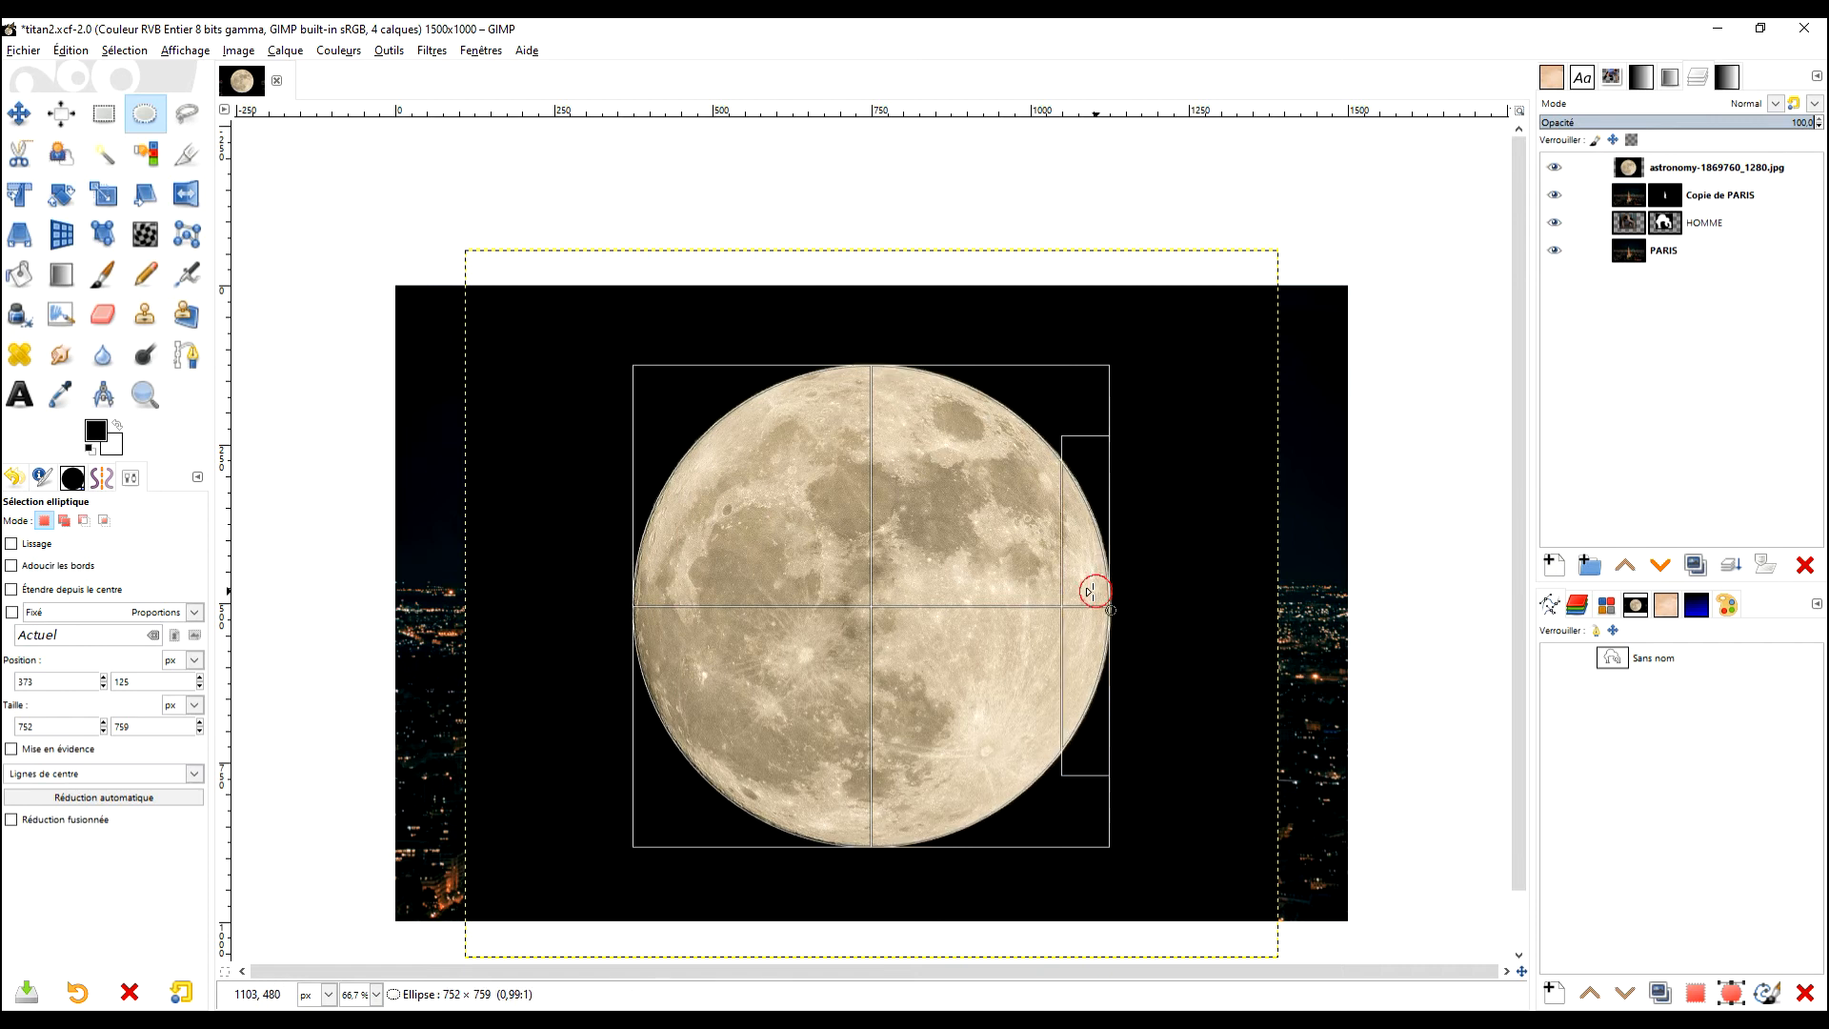
drag(1098, 594, 1099, 594)
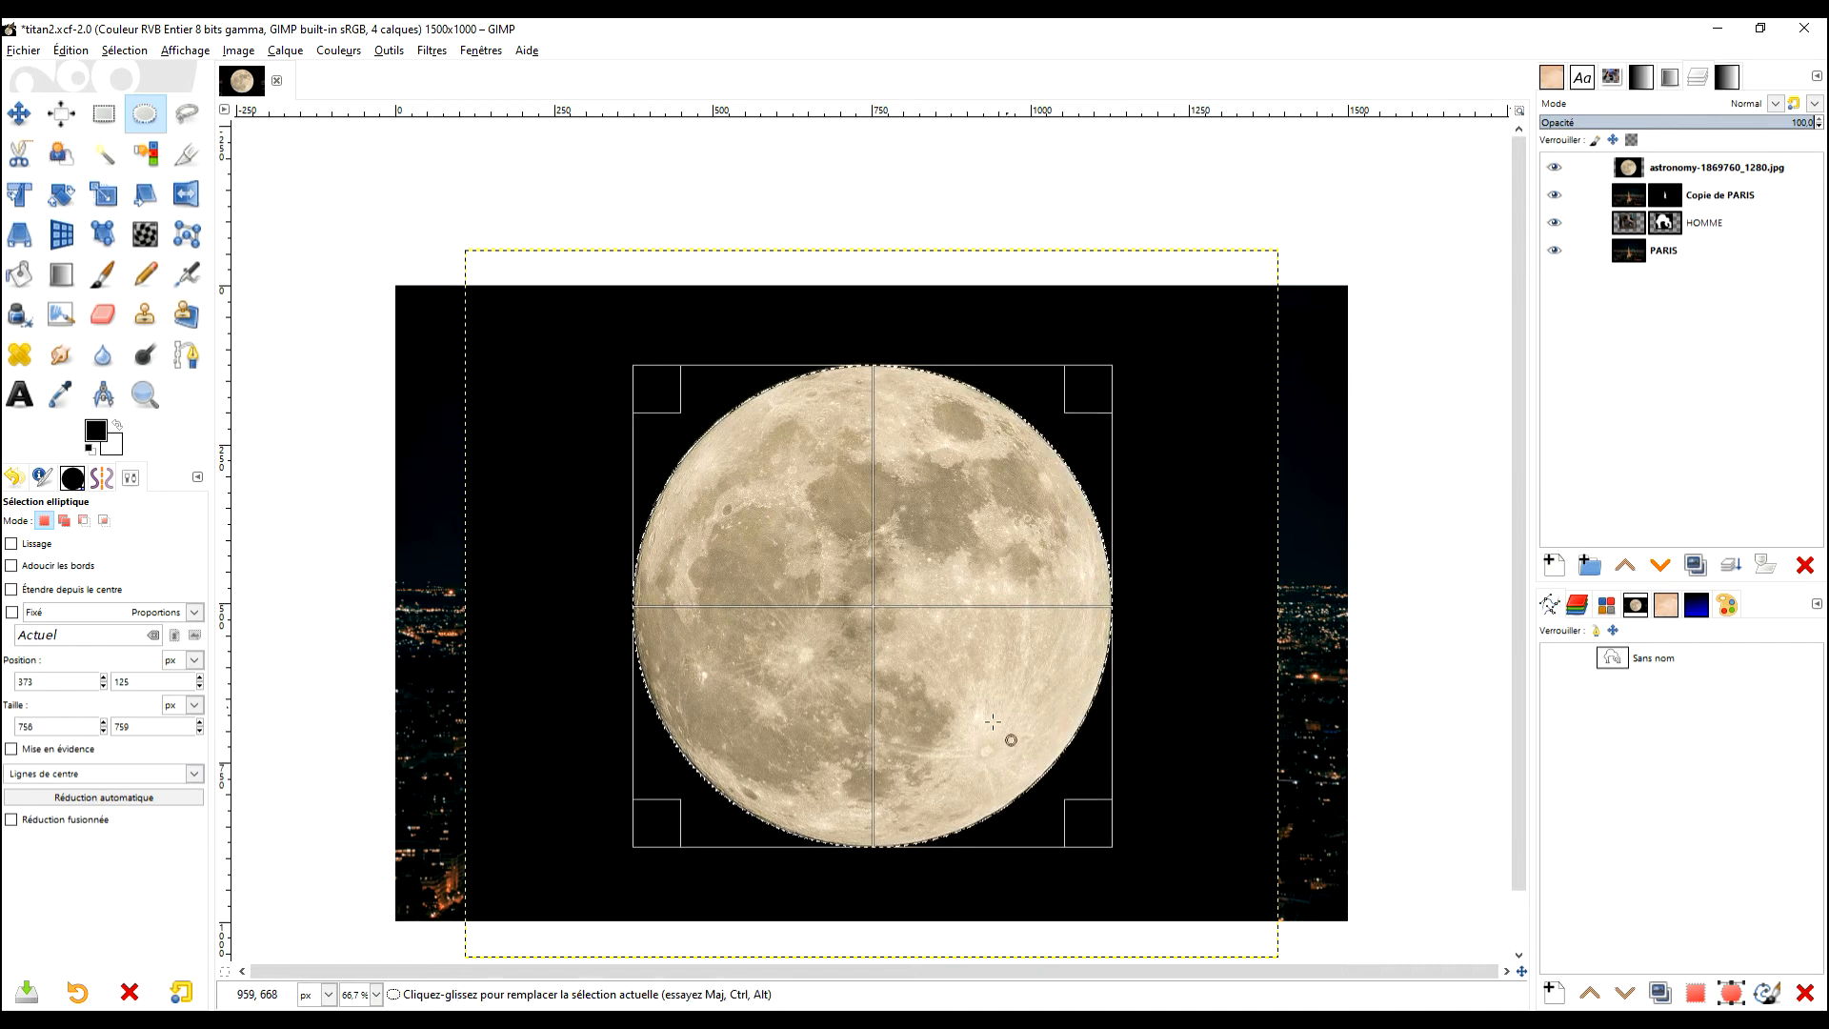
drag(879, 823, 888, 821)
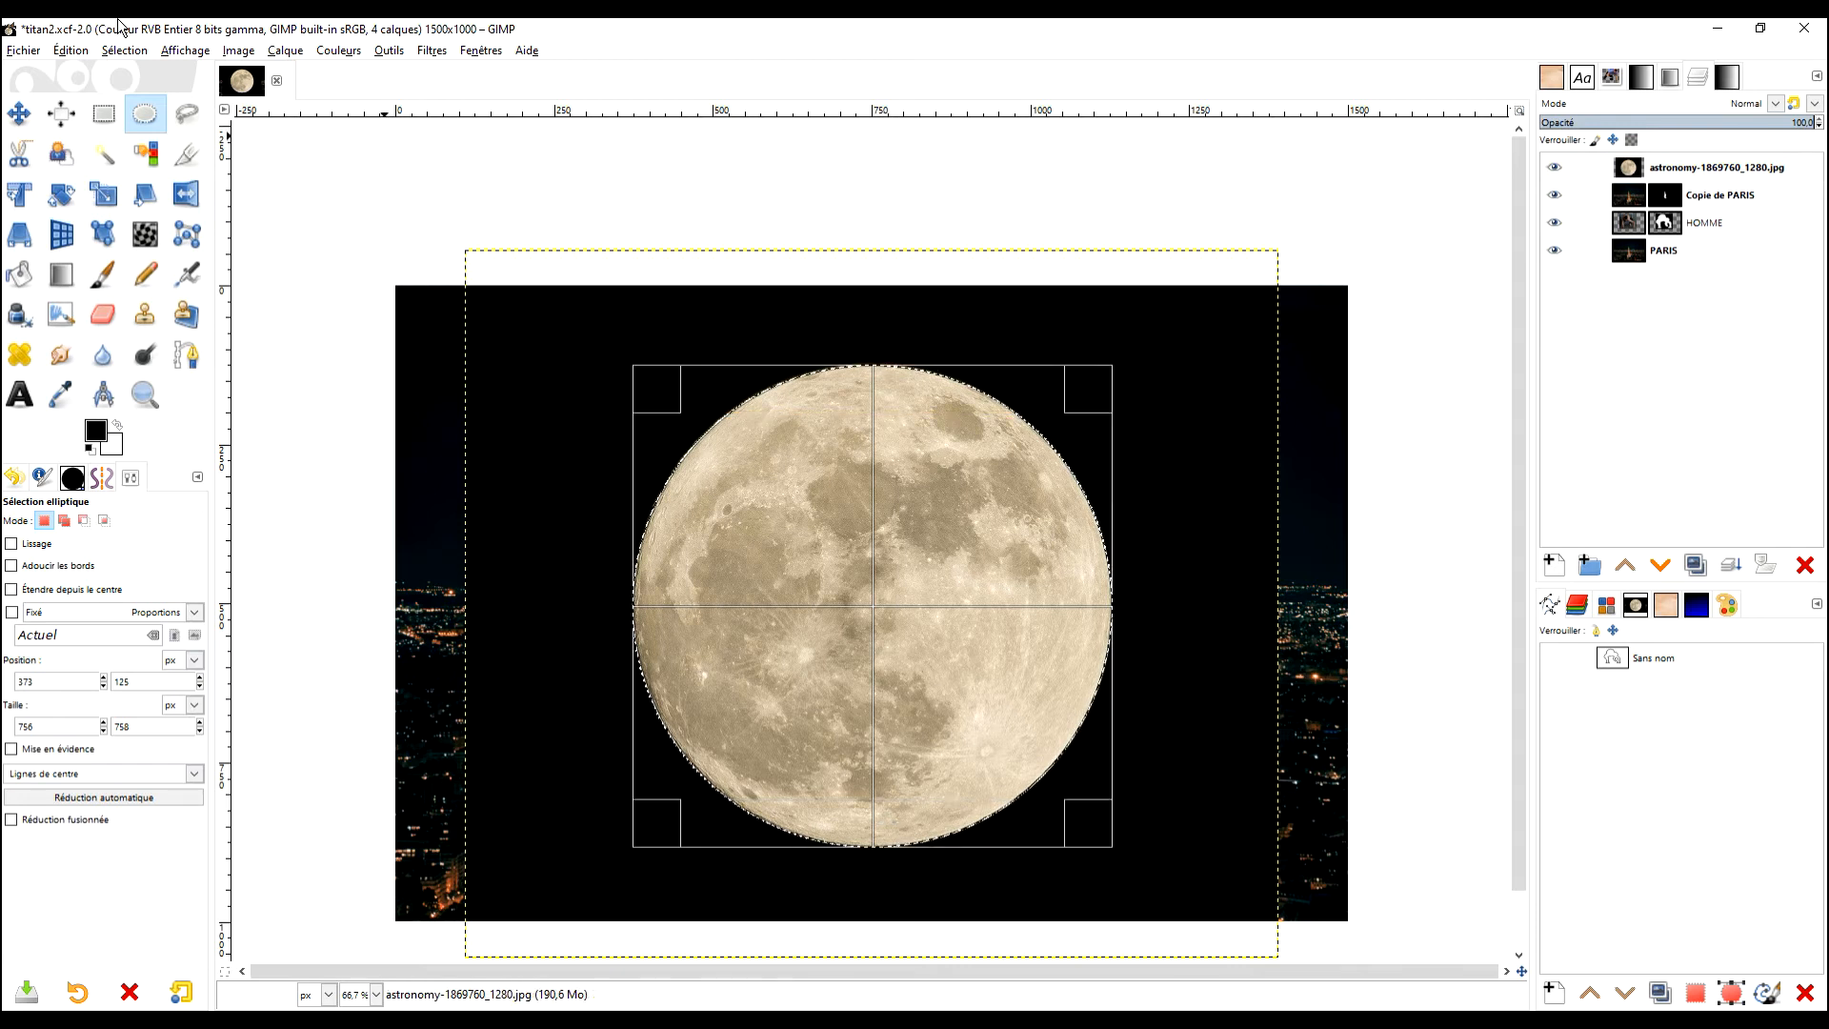
click(124, 50)
click(148, 112)
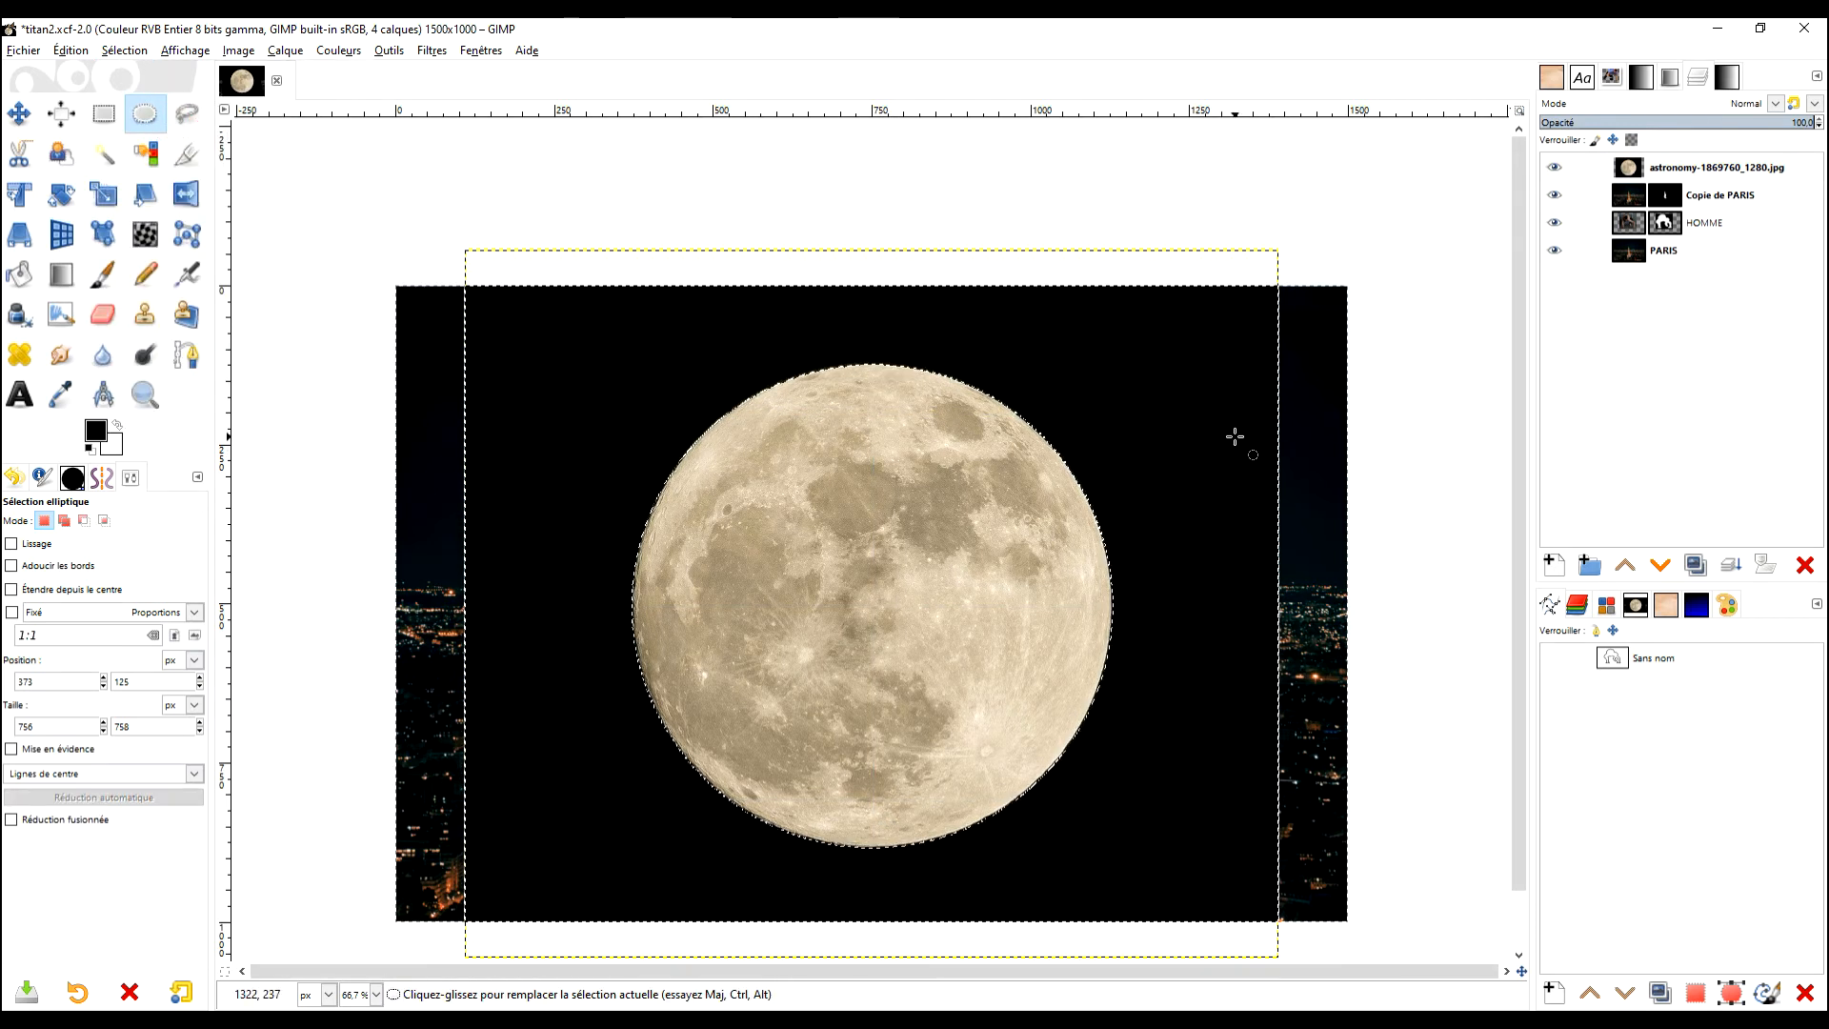
Step: Add an alpha channel to the moon layer and delete everything outside the moon's circle
key(Delete)
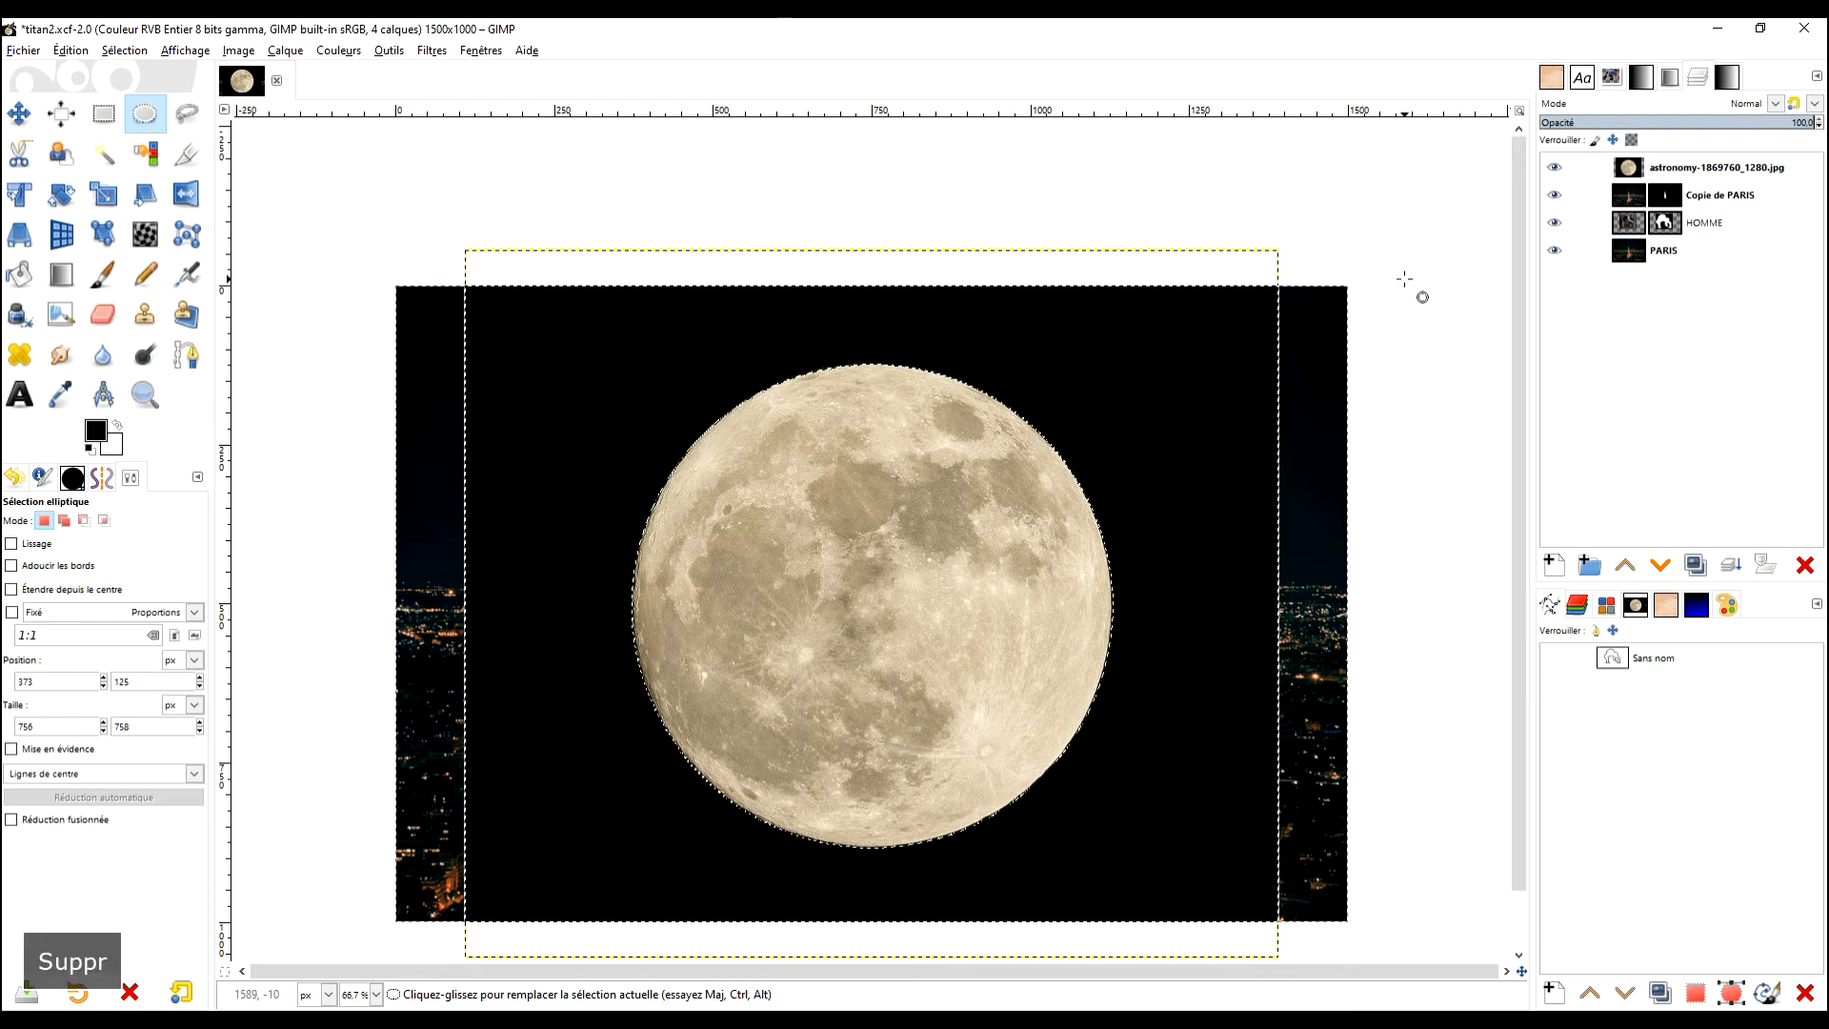
right_click(1628, 173)
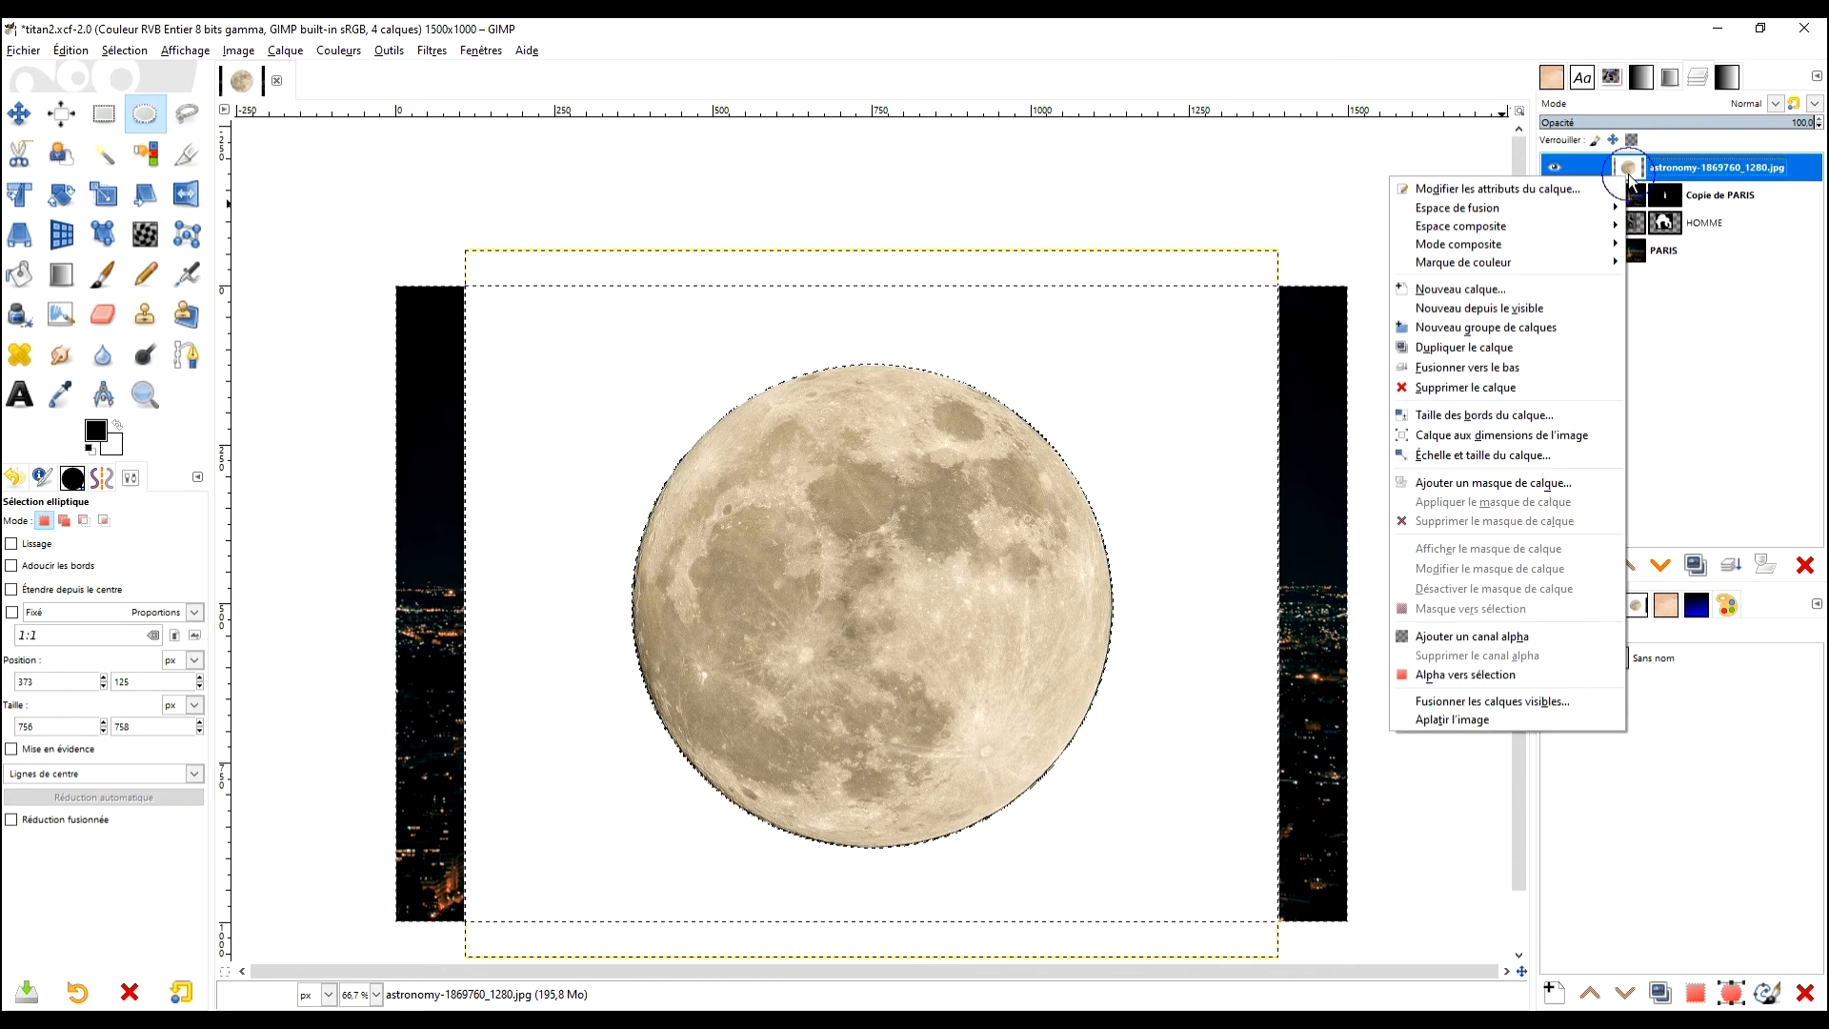
click(1547, 635)
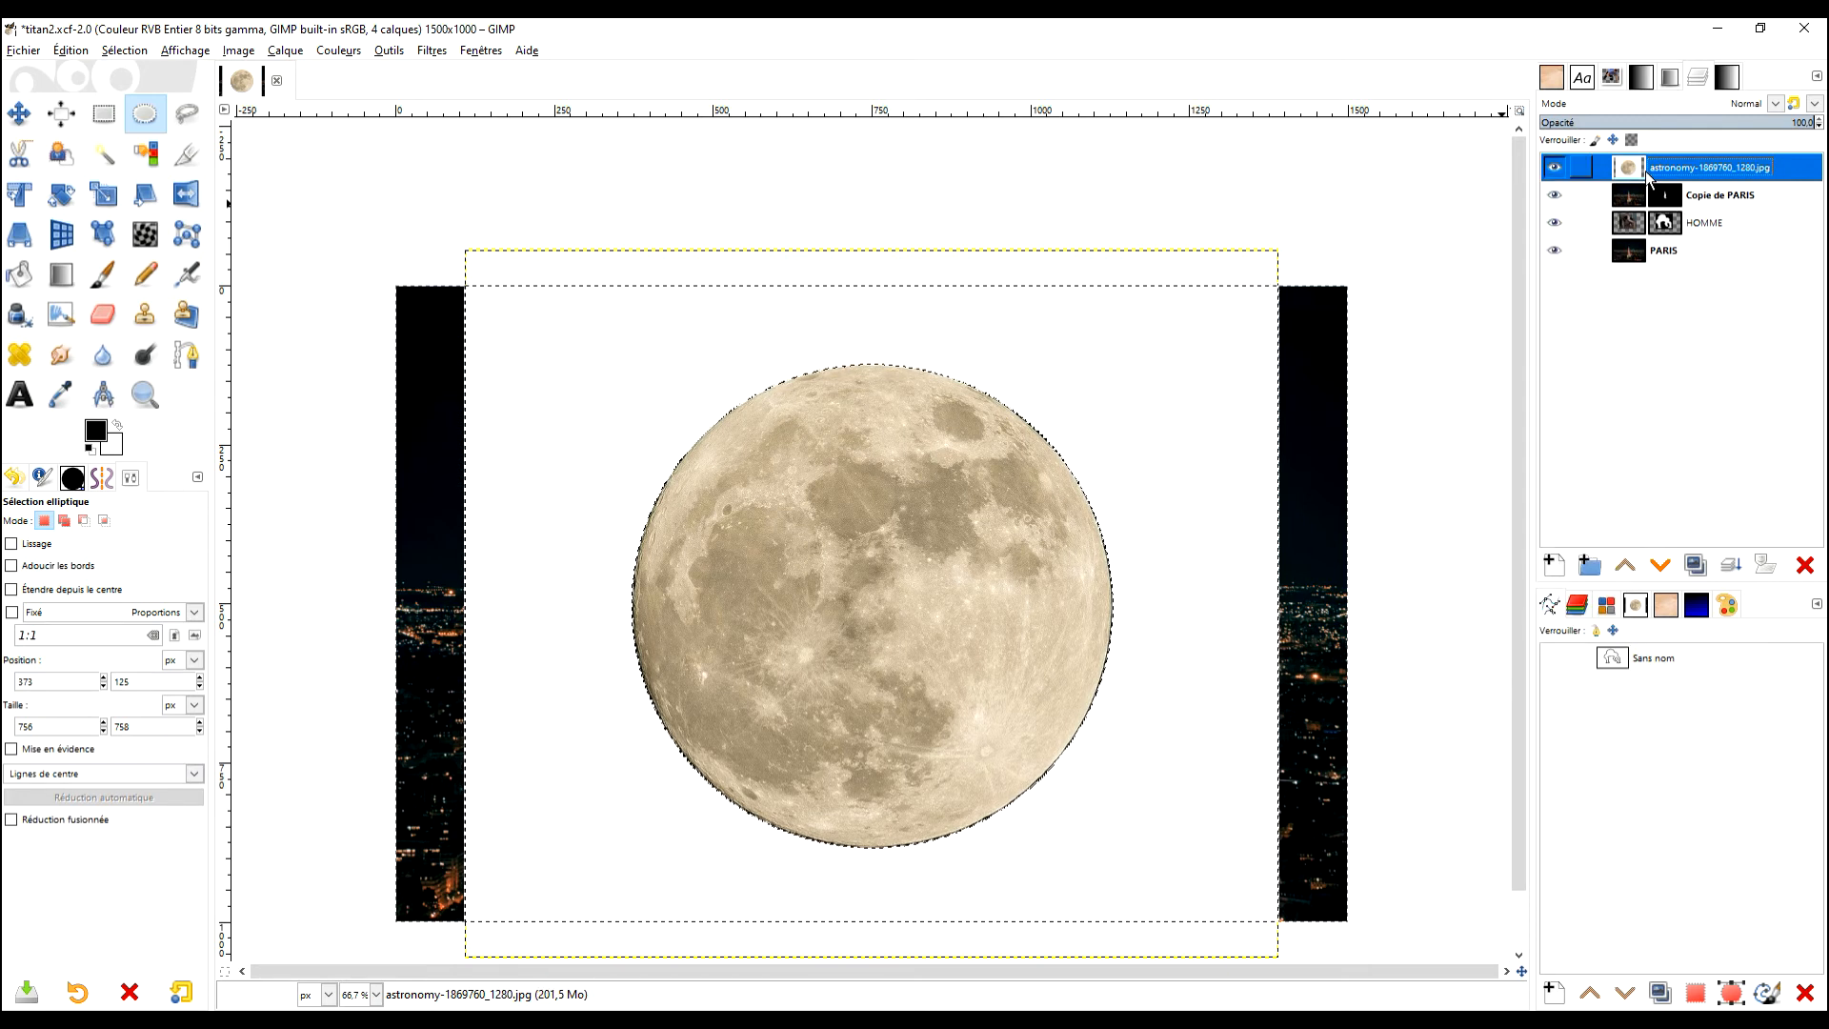
key(Delete)
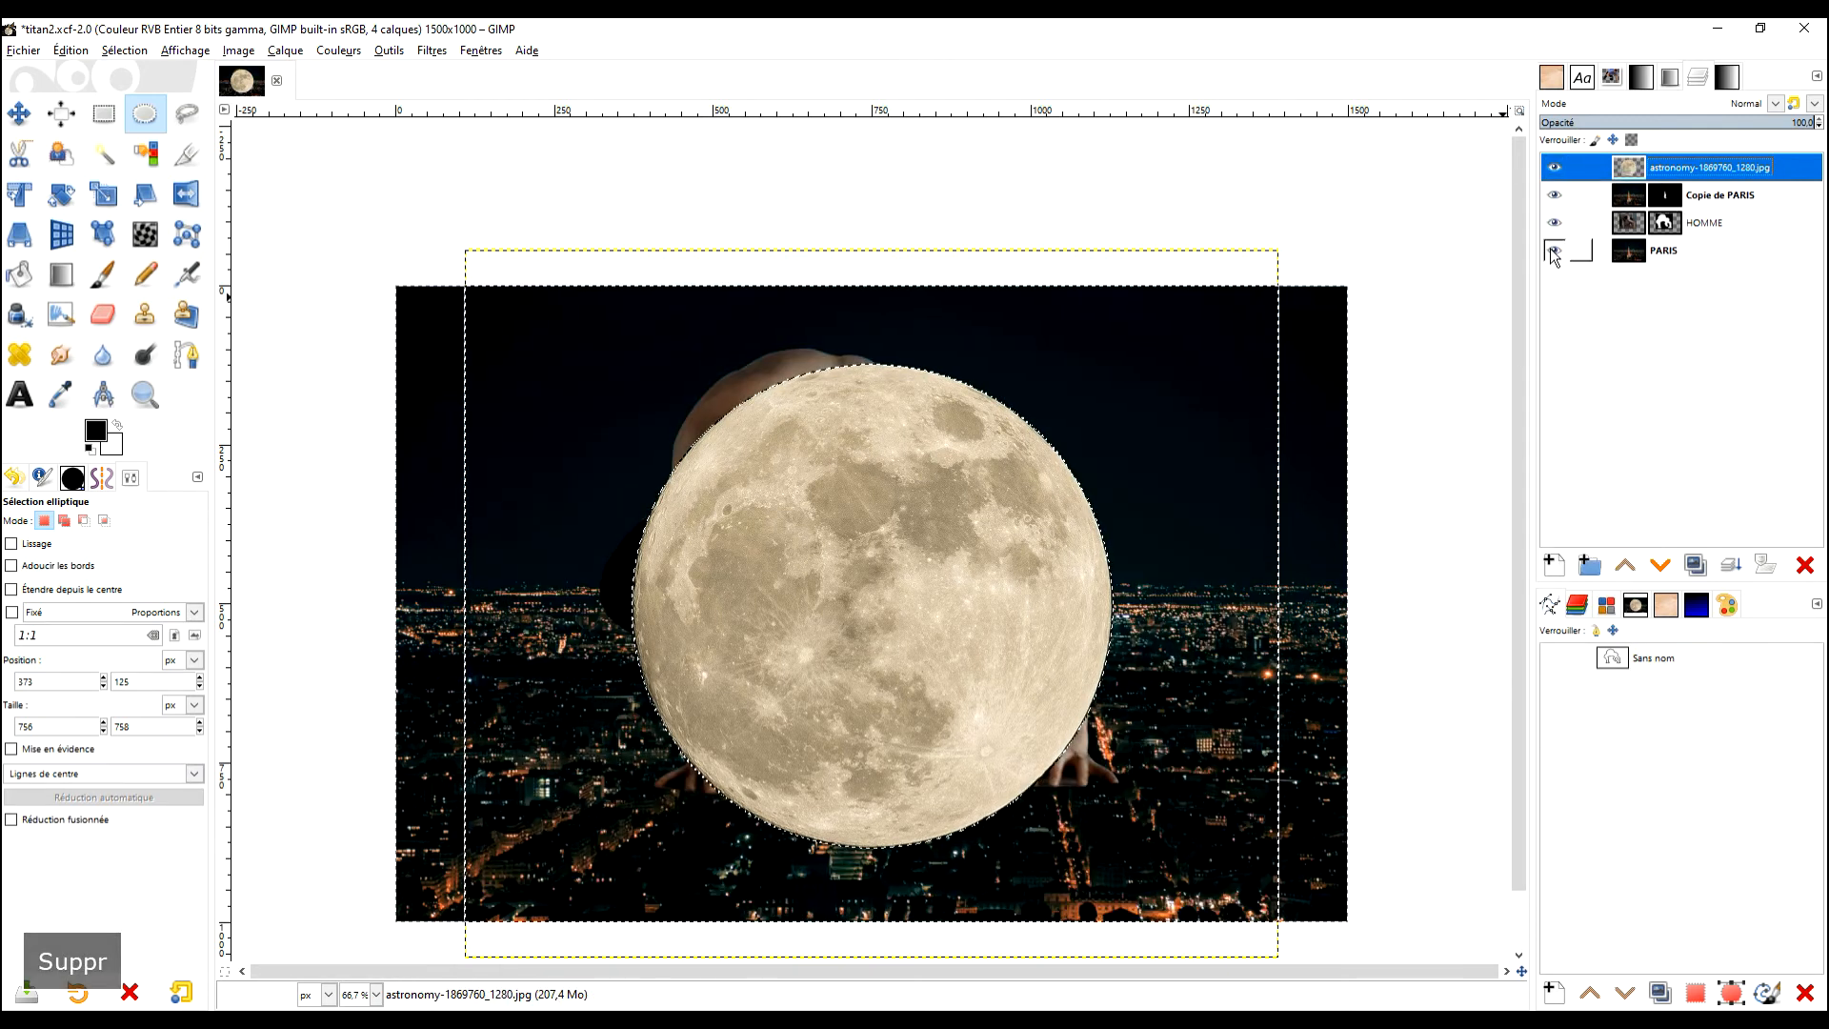
Step: Rename the moon layer as LUNE
double_click(1686, 166)
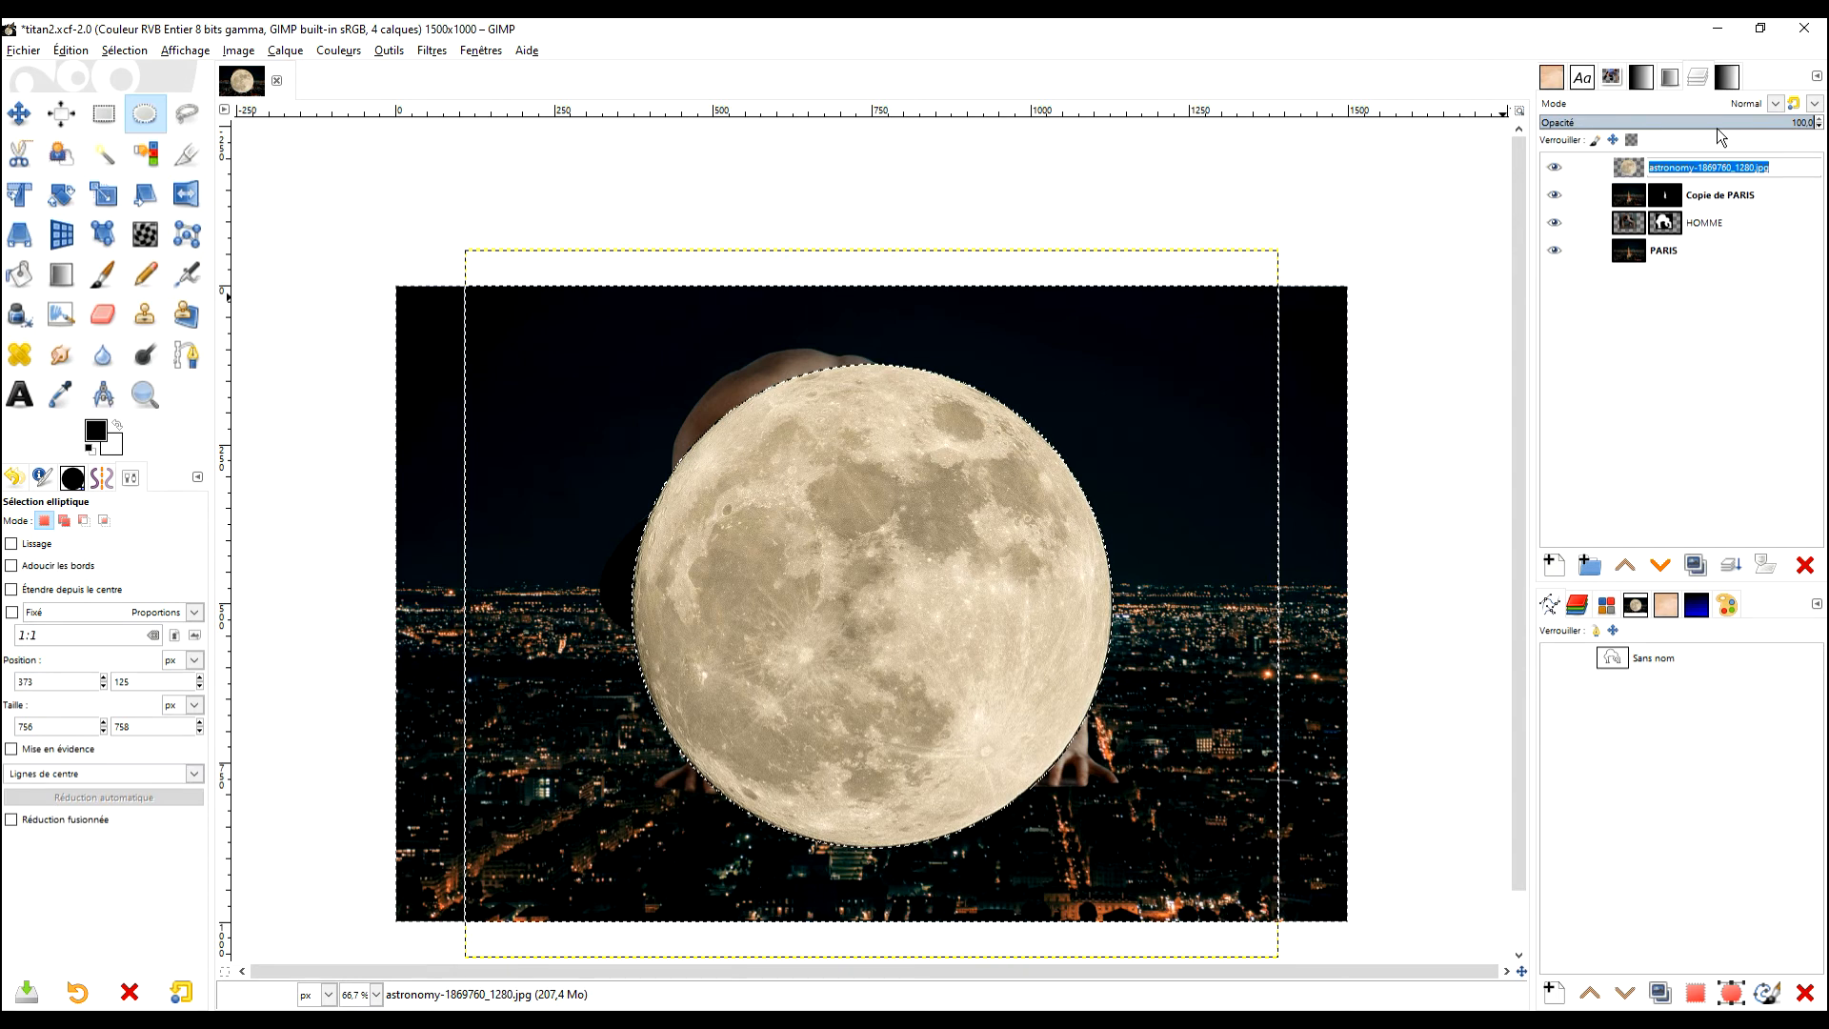
text(LUNE)
key(Return)
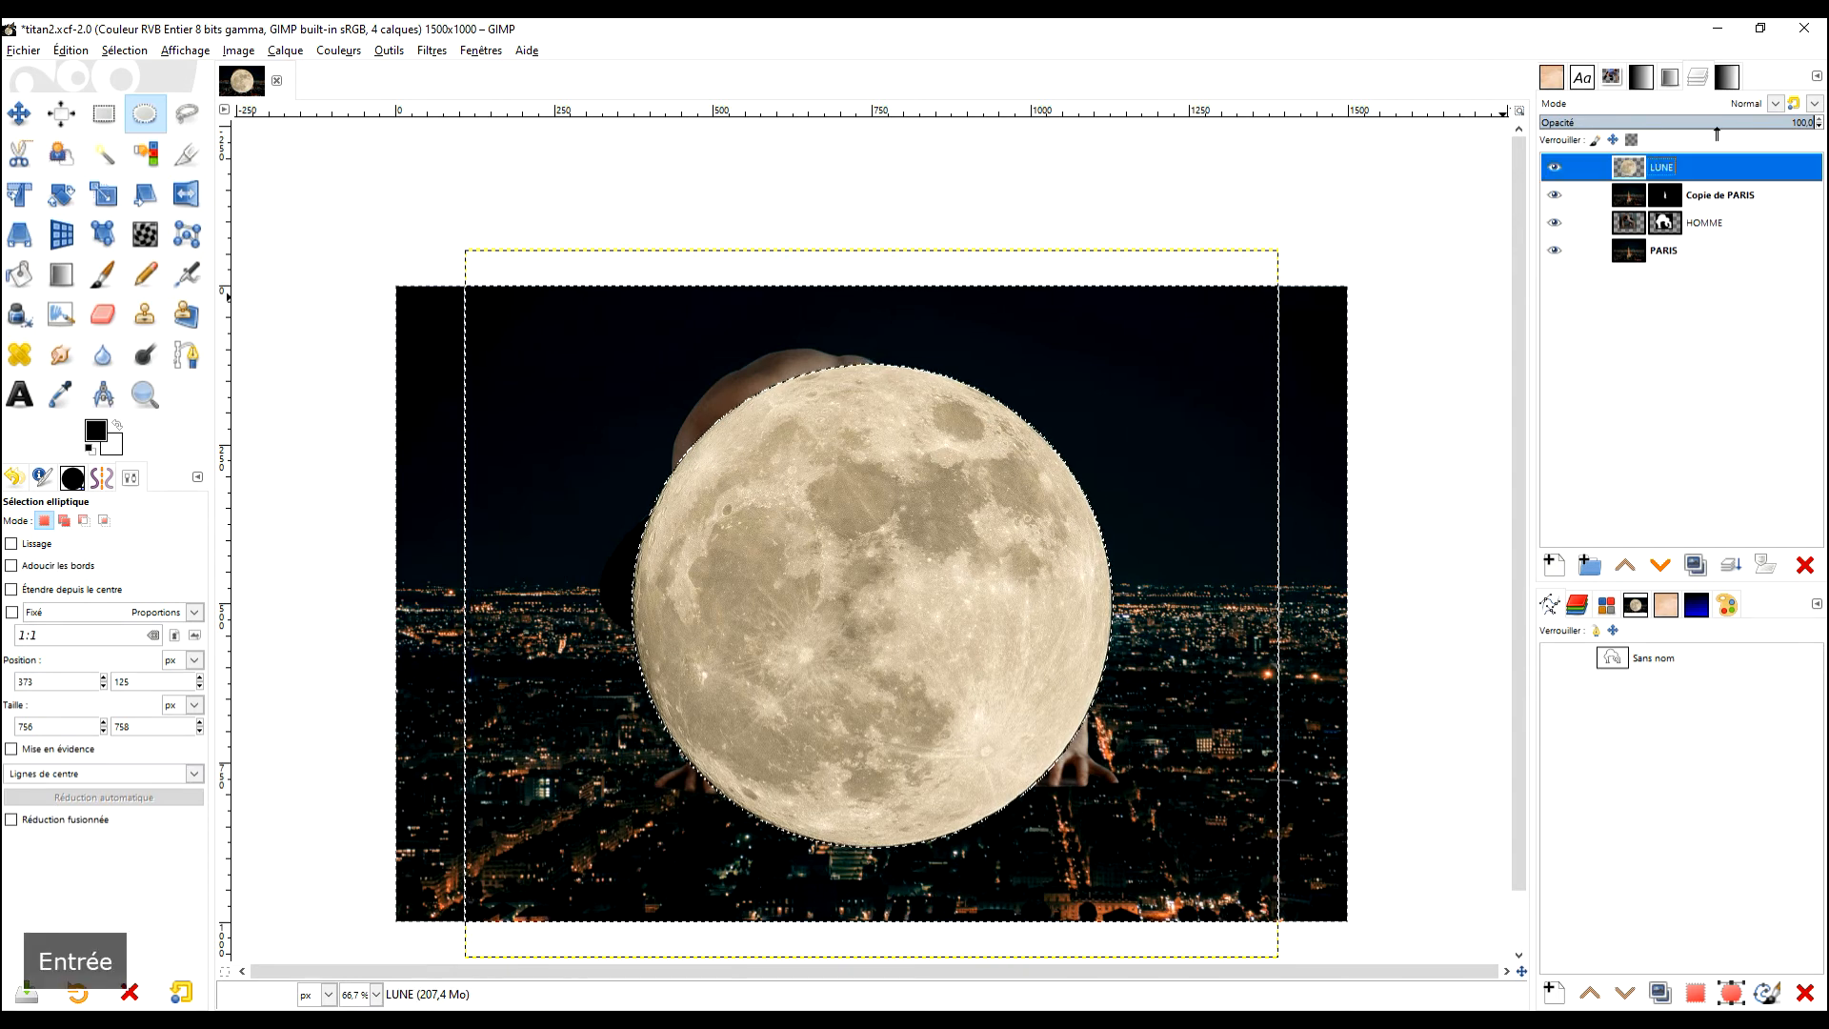
Step: Clear the selection and crop only the LUNE layer around the moon, at position 362, 119 and 774 by 774 px
click(108, 117)
click(788, 204)
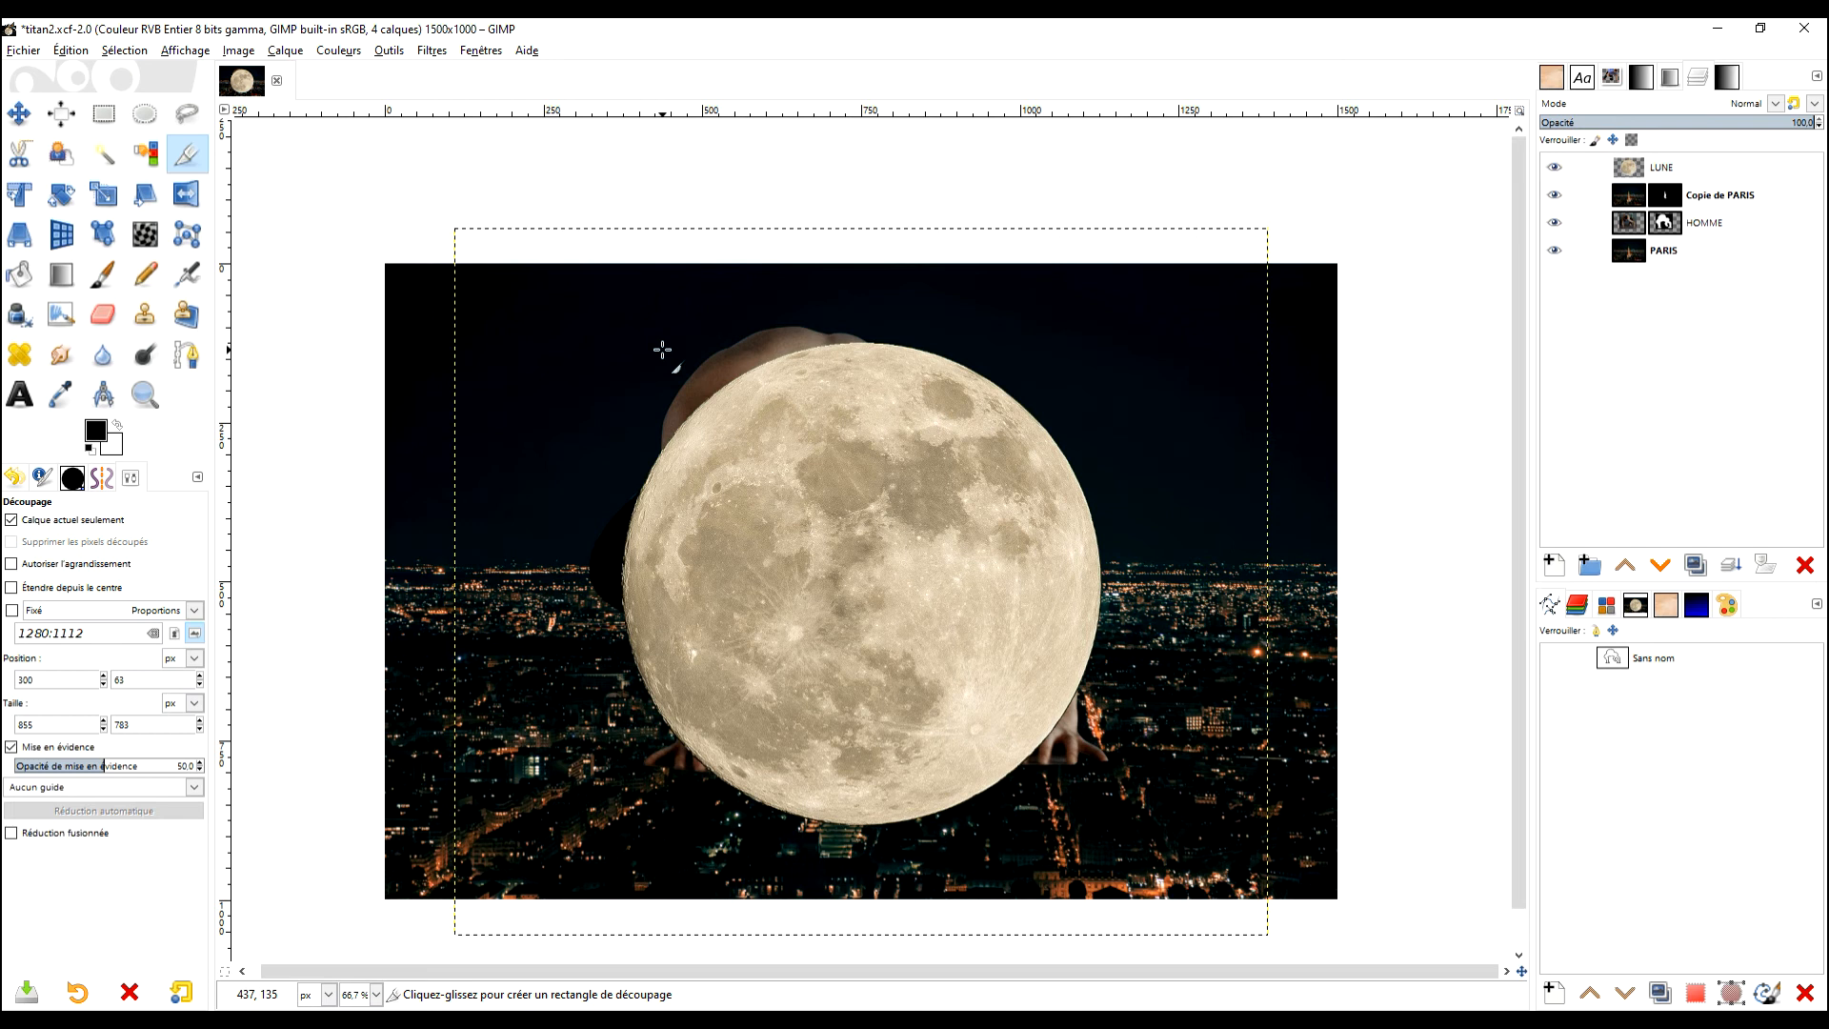
drag(622, 351, 1106, 832)
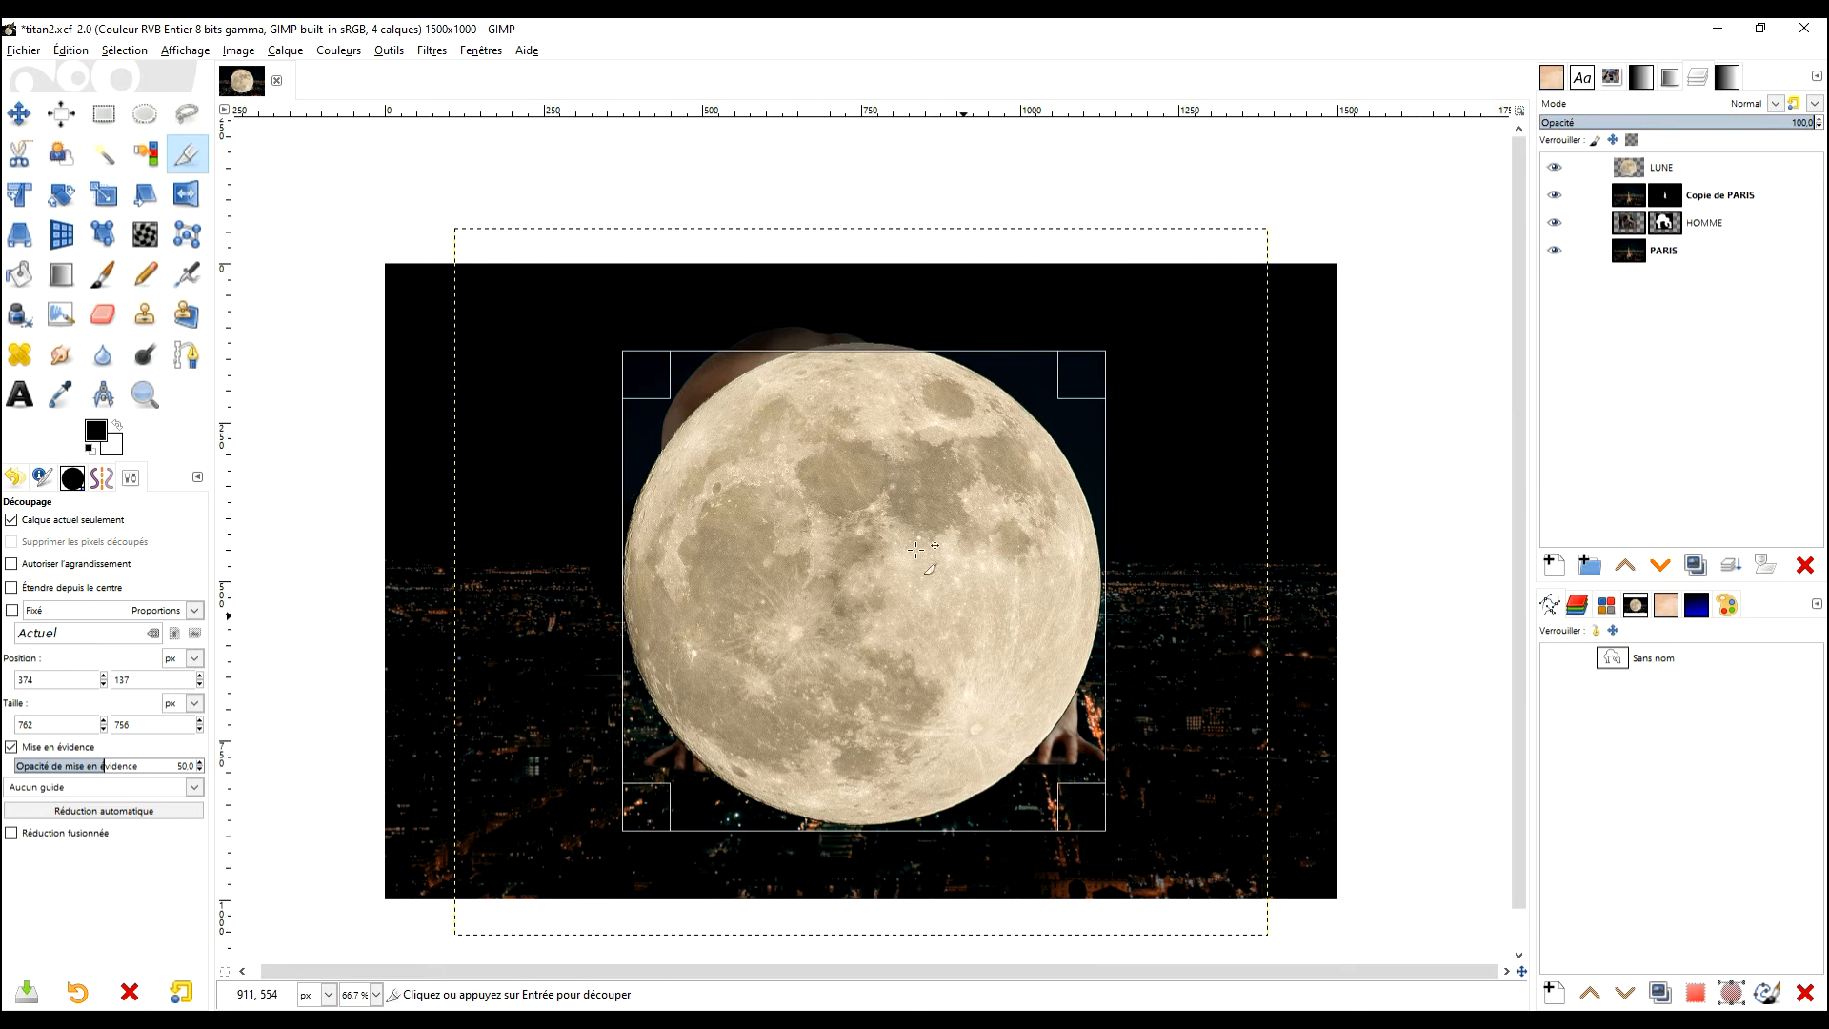
drag(655, 374, 648, 364)
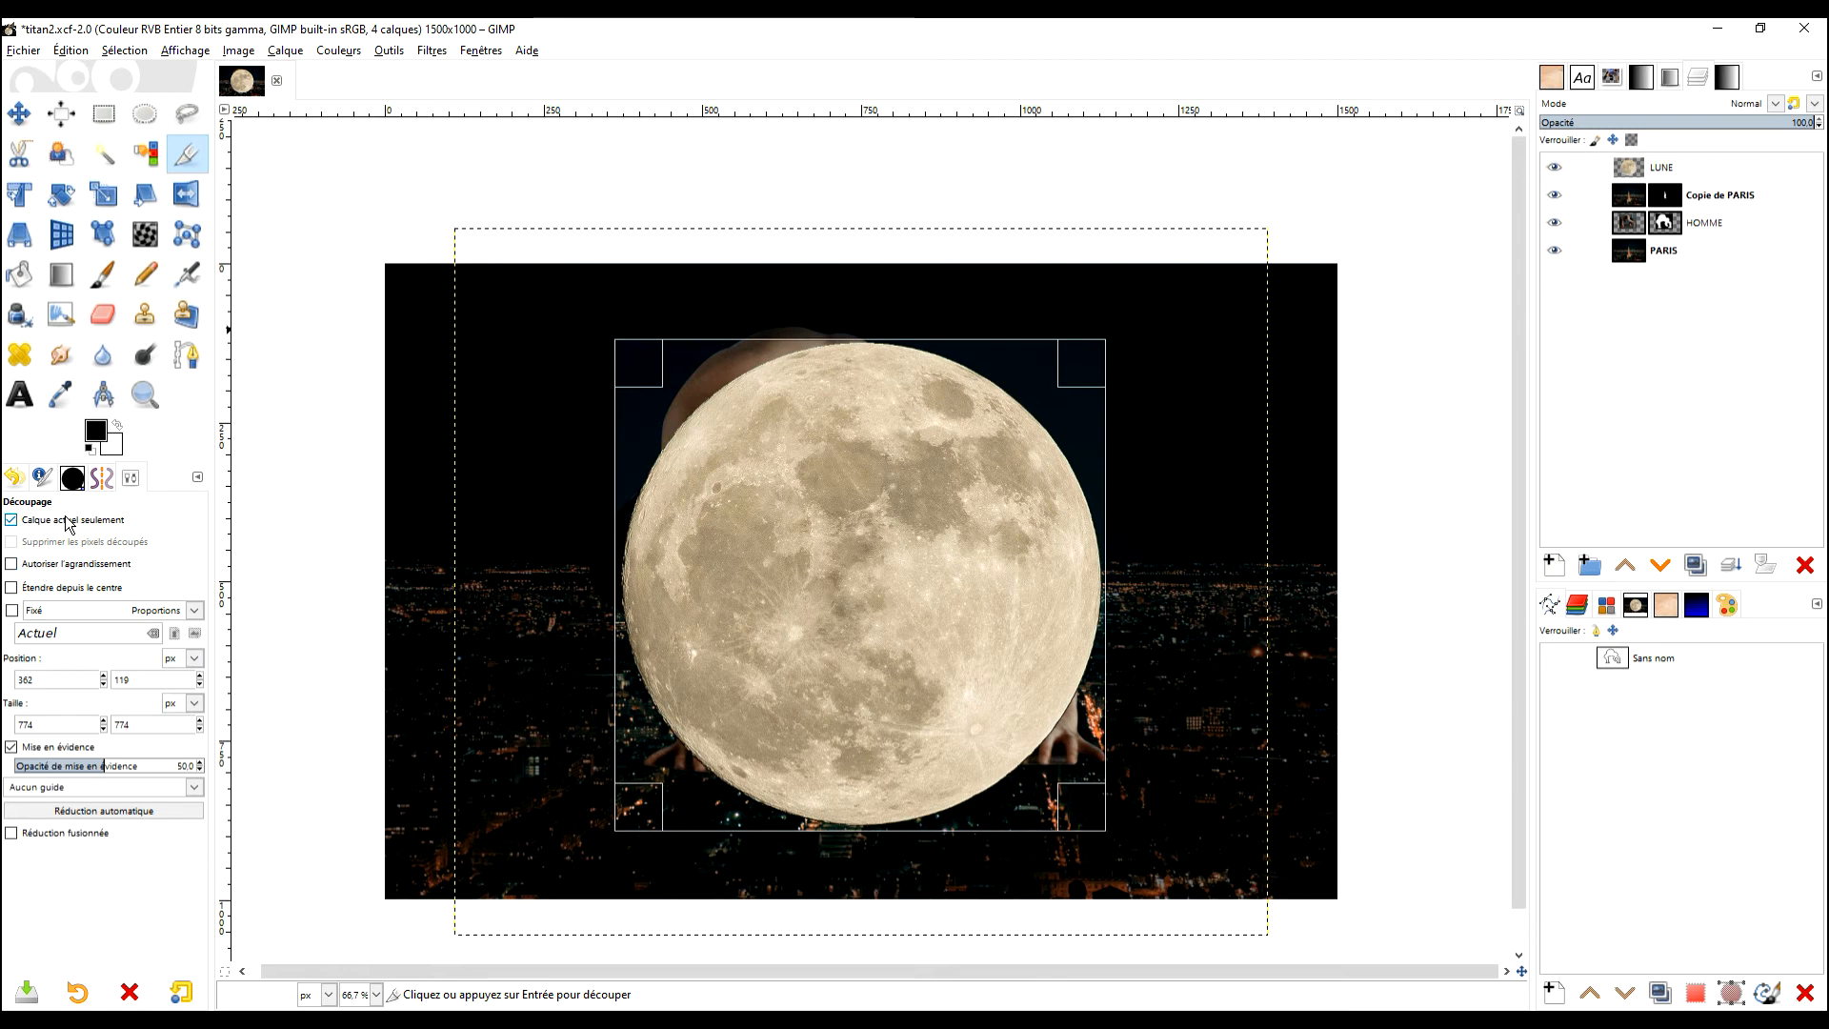
click(885, 525)
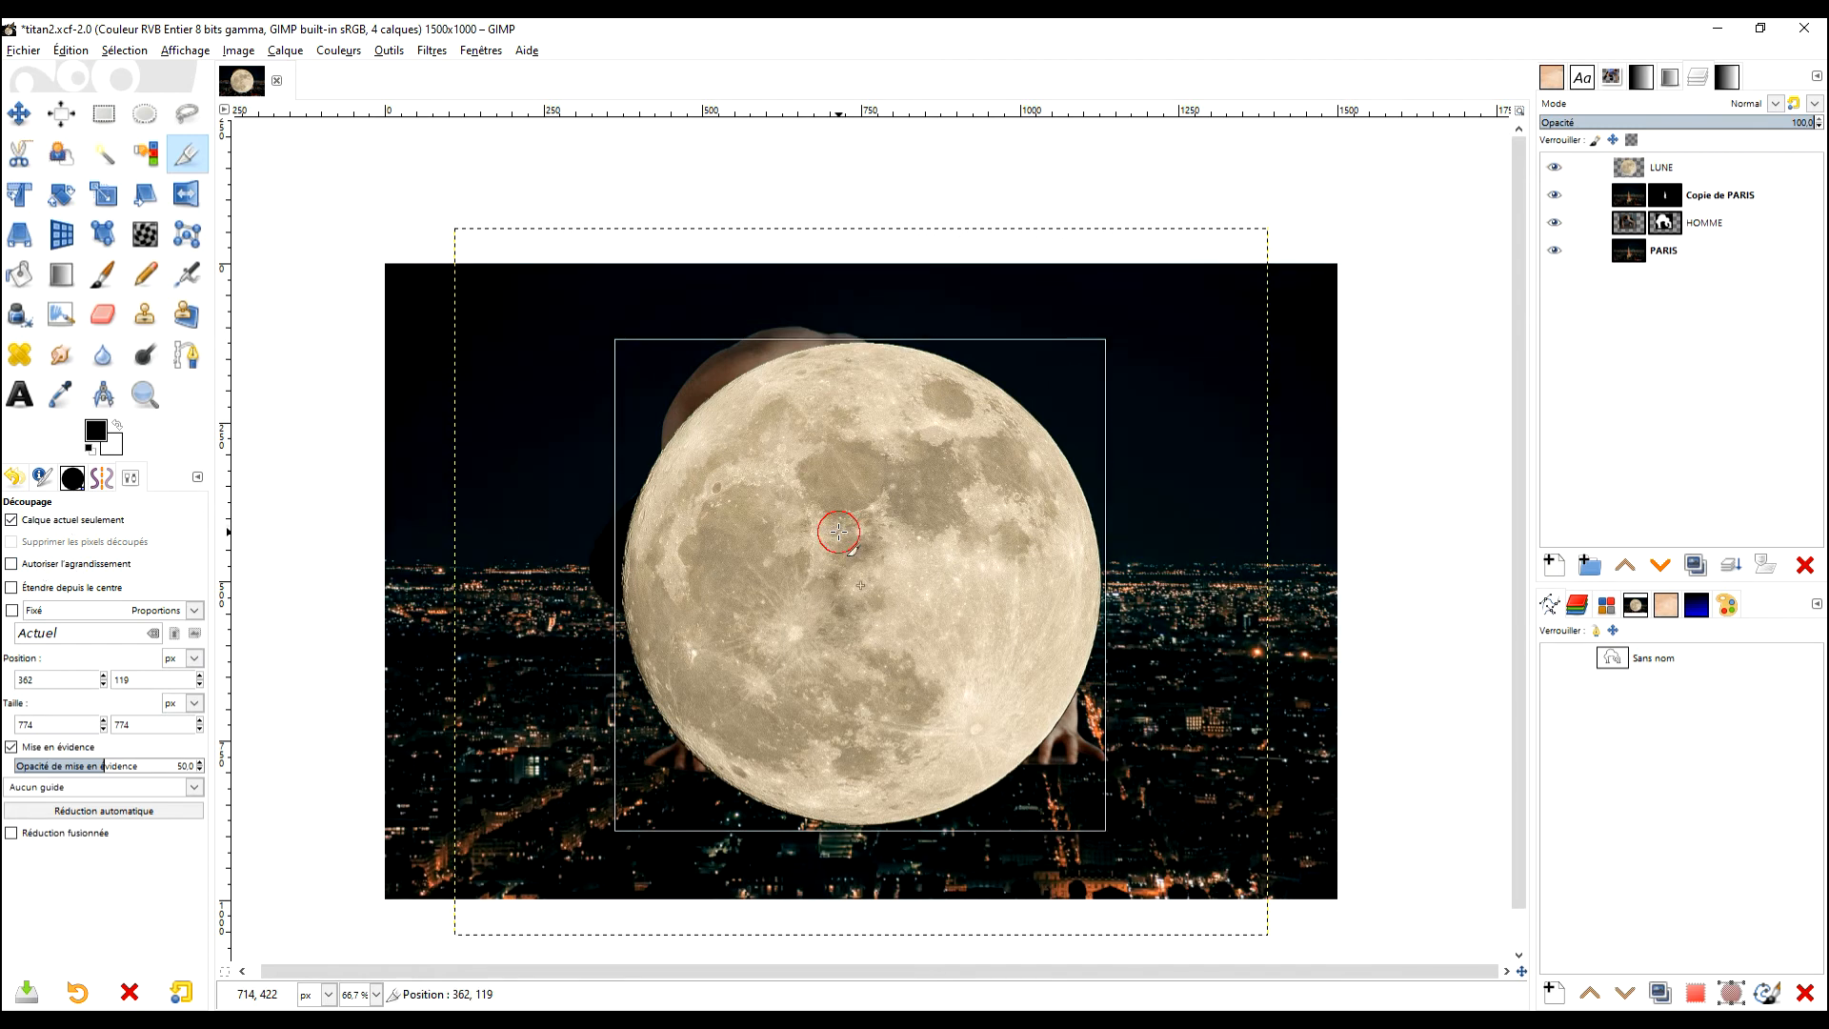
Step: Lower the opacity of the LUNE layer to about 59% so the man and tower show through the moon
click(103, 116)
drag(1712, 126, 1705, 124)
scroll(1105, 550, down, 1)
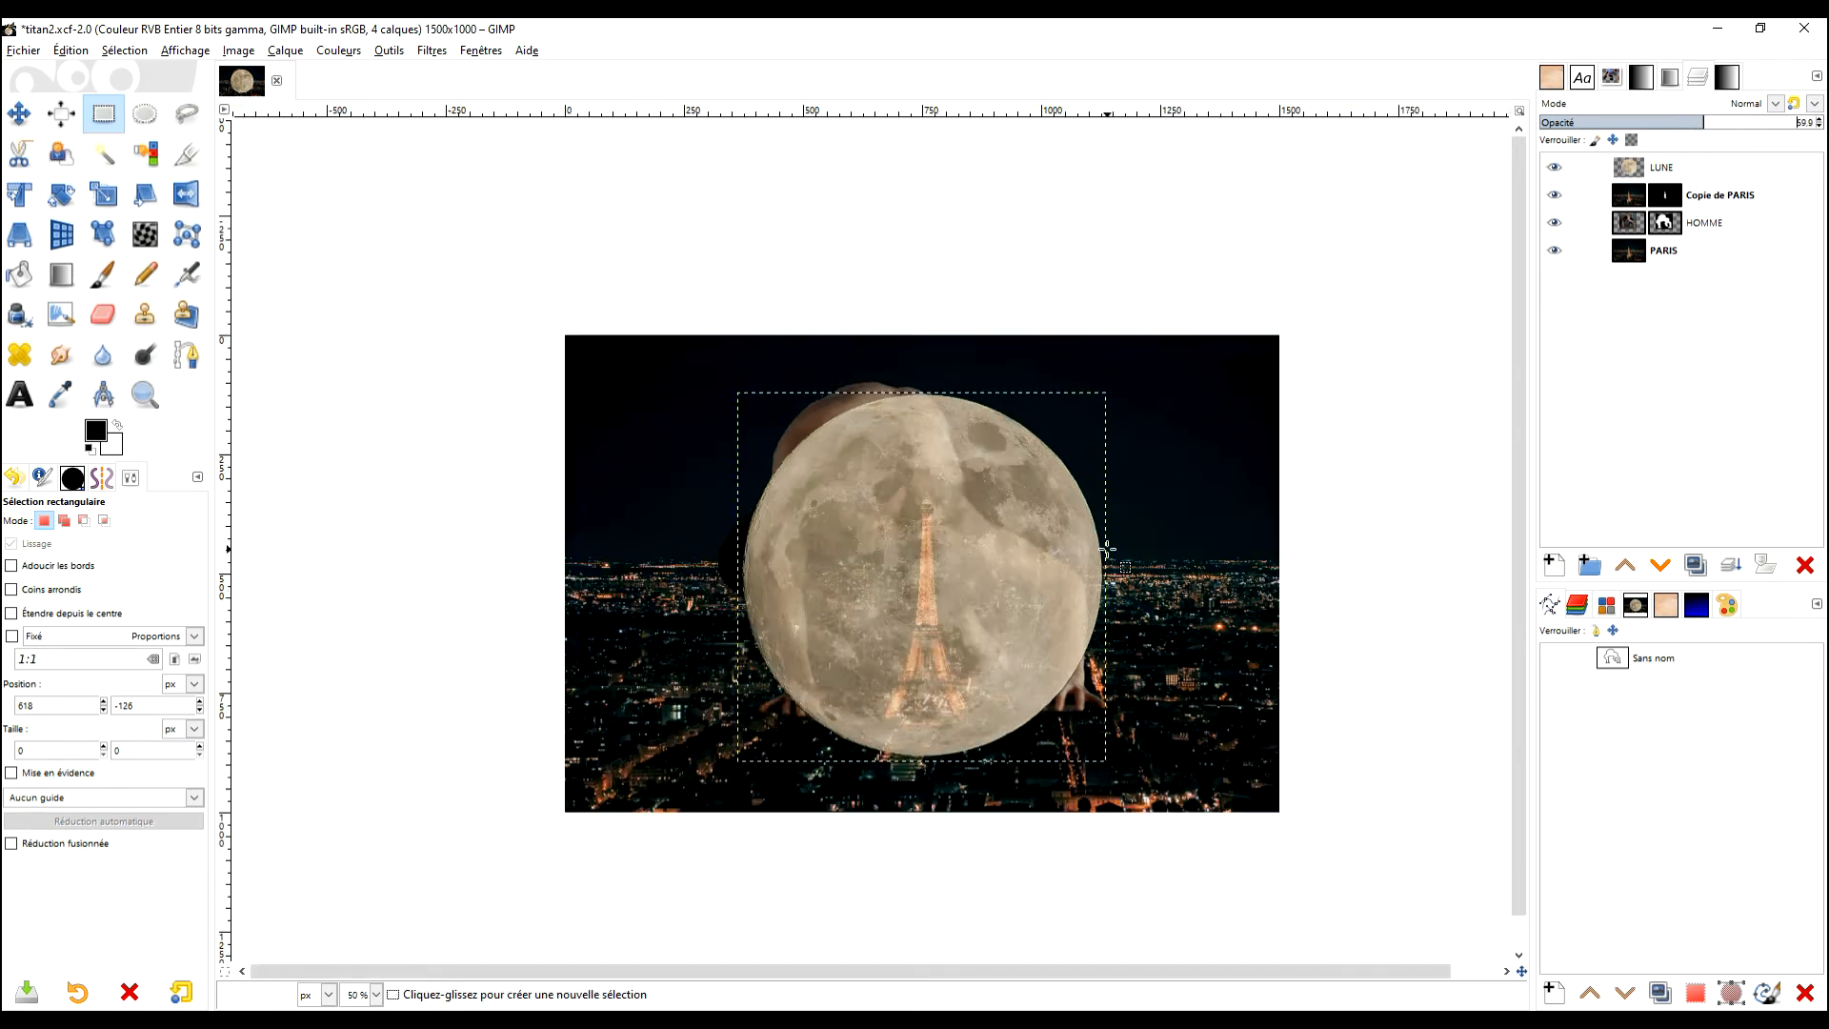
scroll(1156, 552, up, 1)
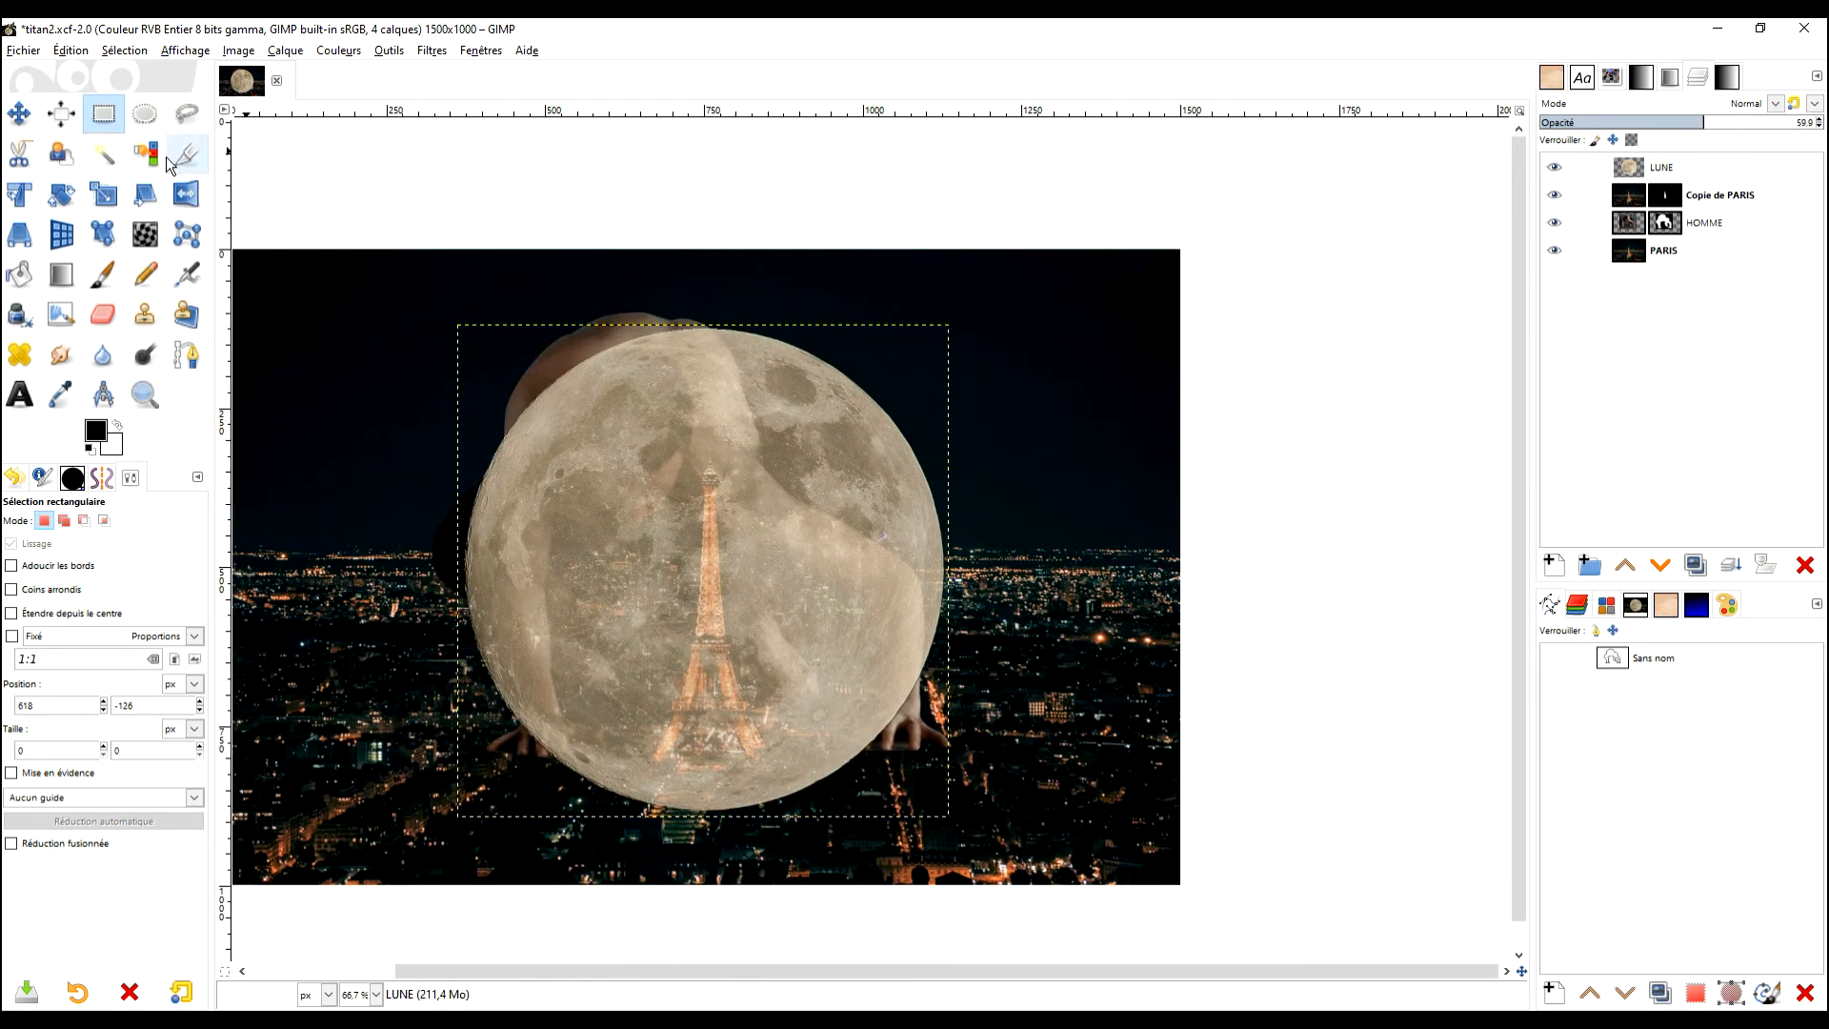
Step: Scale the LUNE layer to 243 by 243 px in the sky to the right of the man and return its opacity to 100%
click(102, 195)
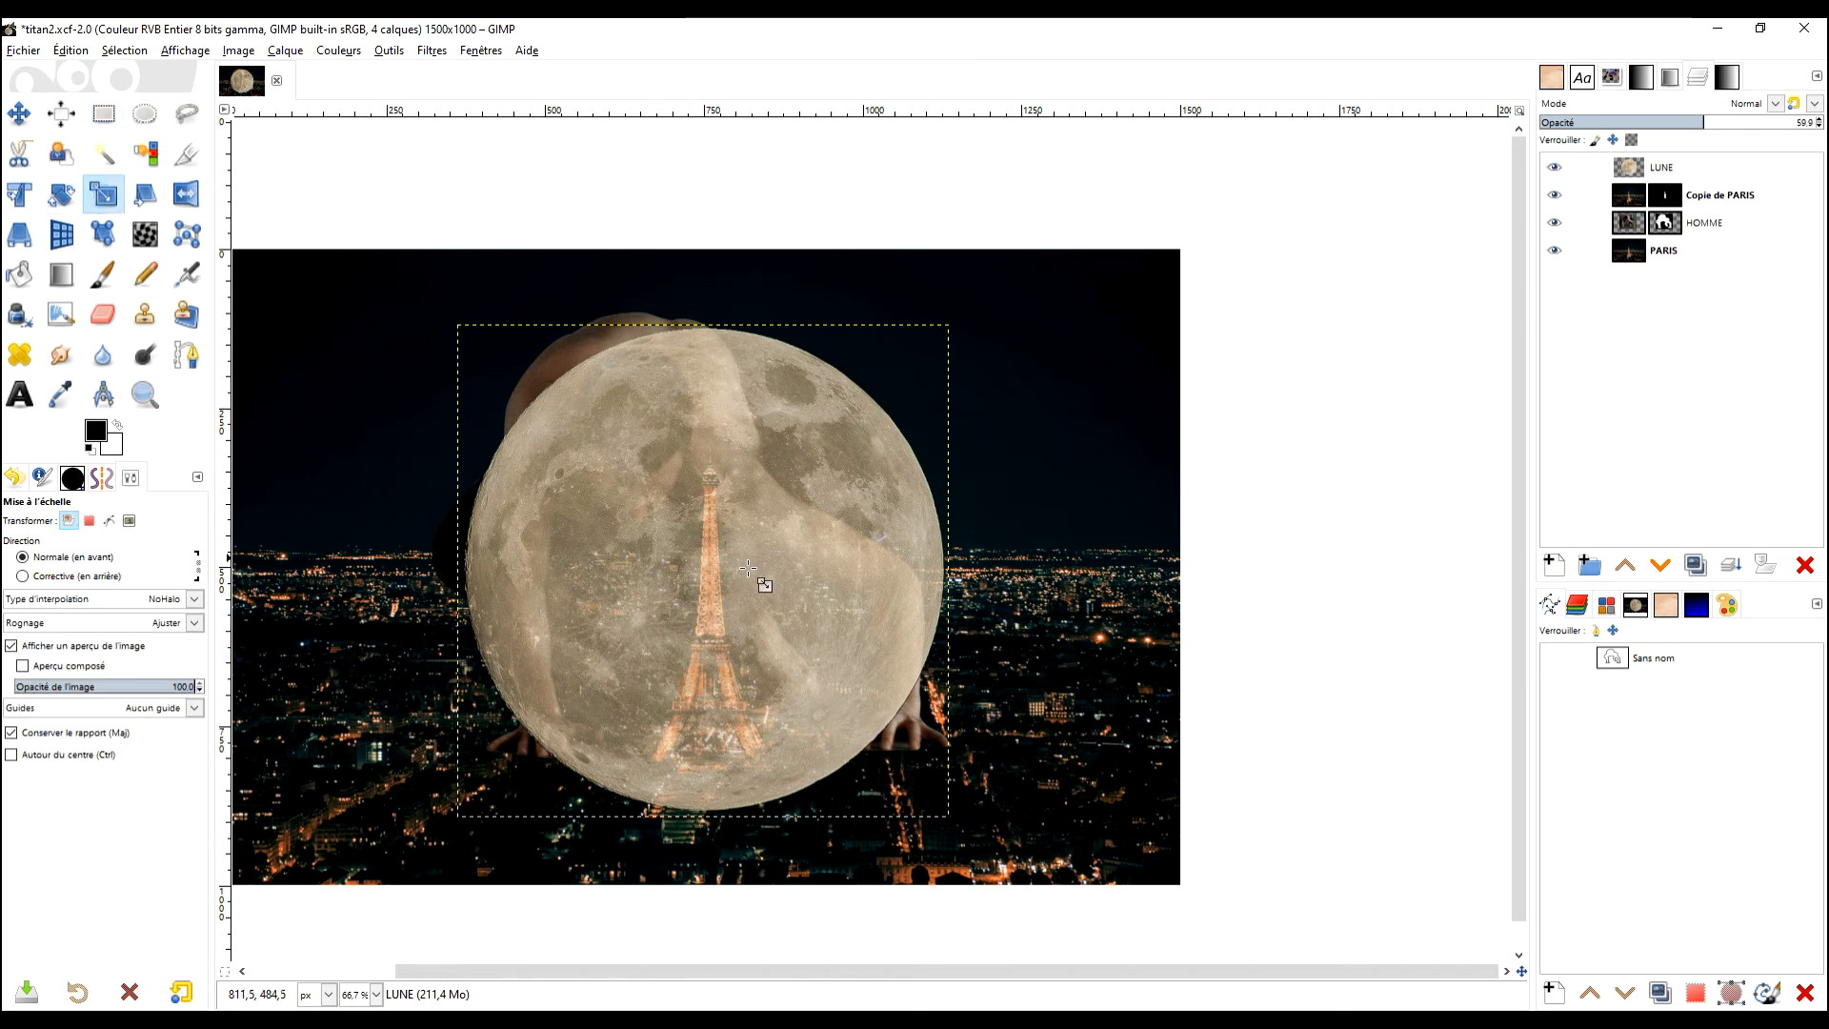
click(748, 567)
drag(948, 817, 695, 558)
drag(579, 447, 891, 419)
drag(1058, 399, 966, 394)
drag(1082, 507, 986, 416)
click(905, 324)
drag(912, 334, 980, 342)
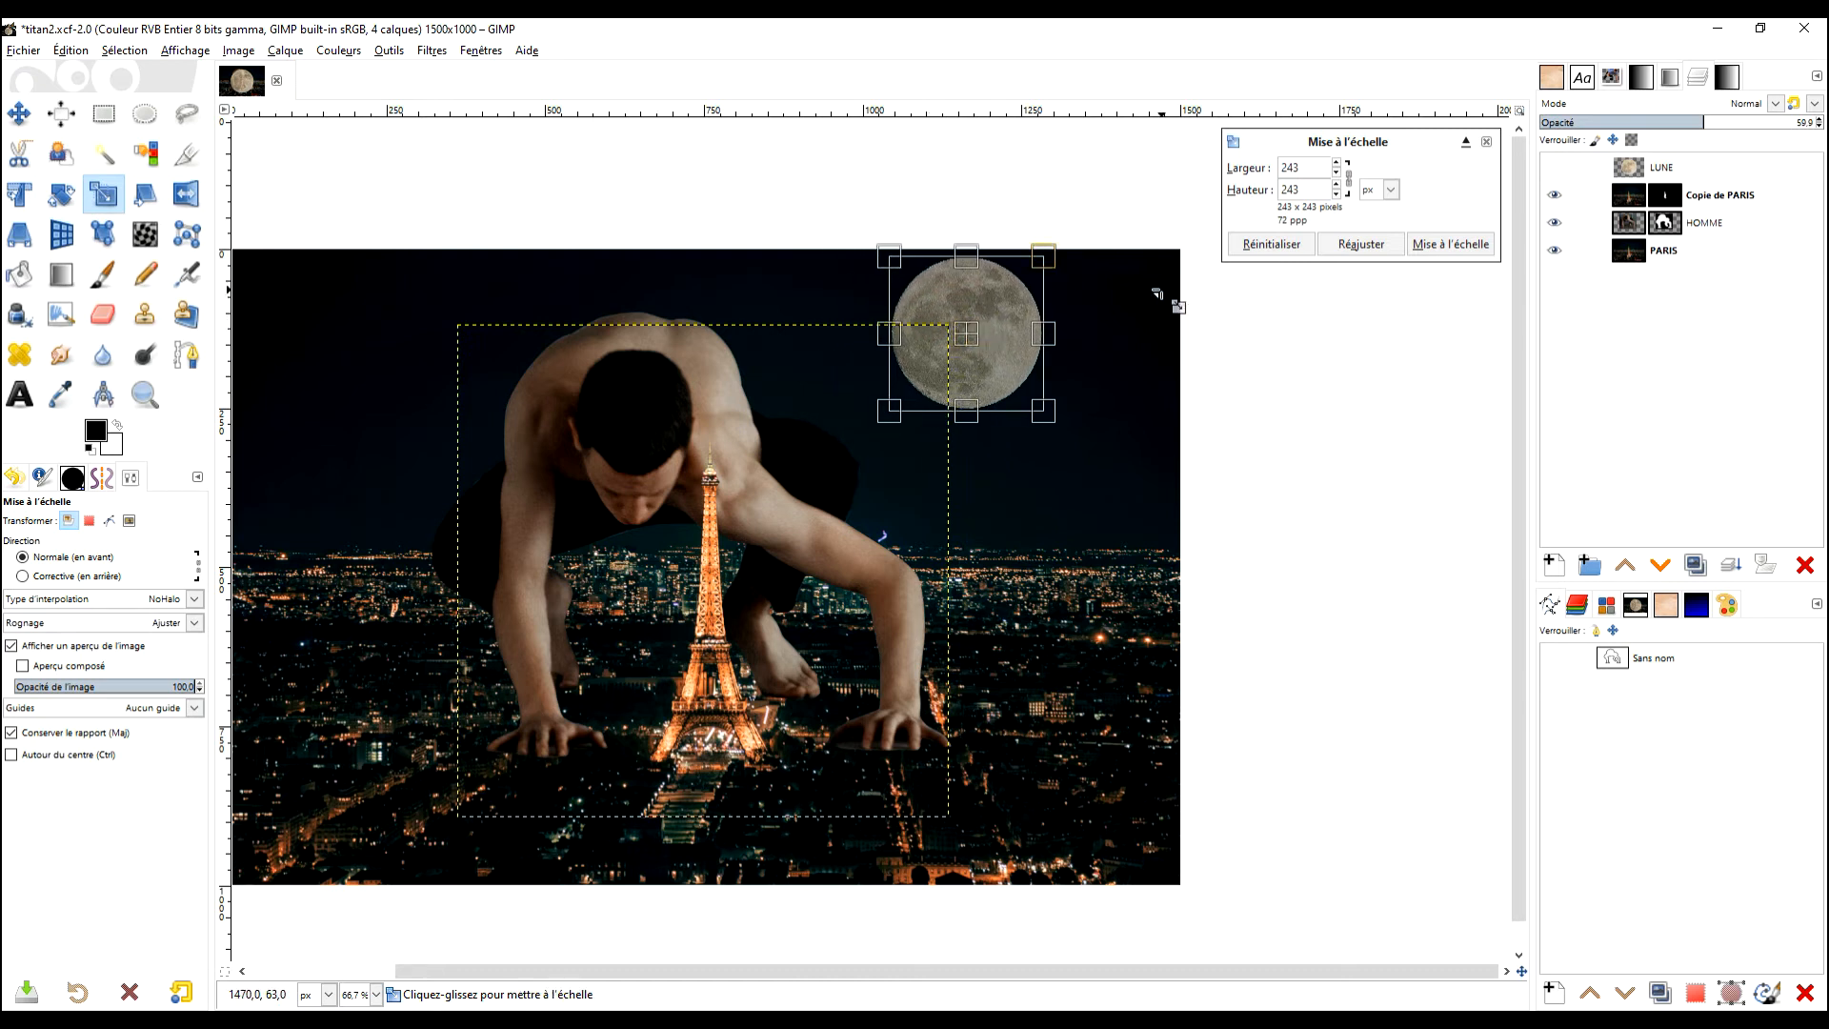
click(1451, 245)
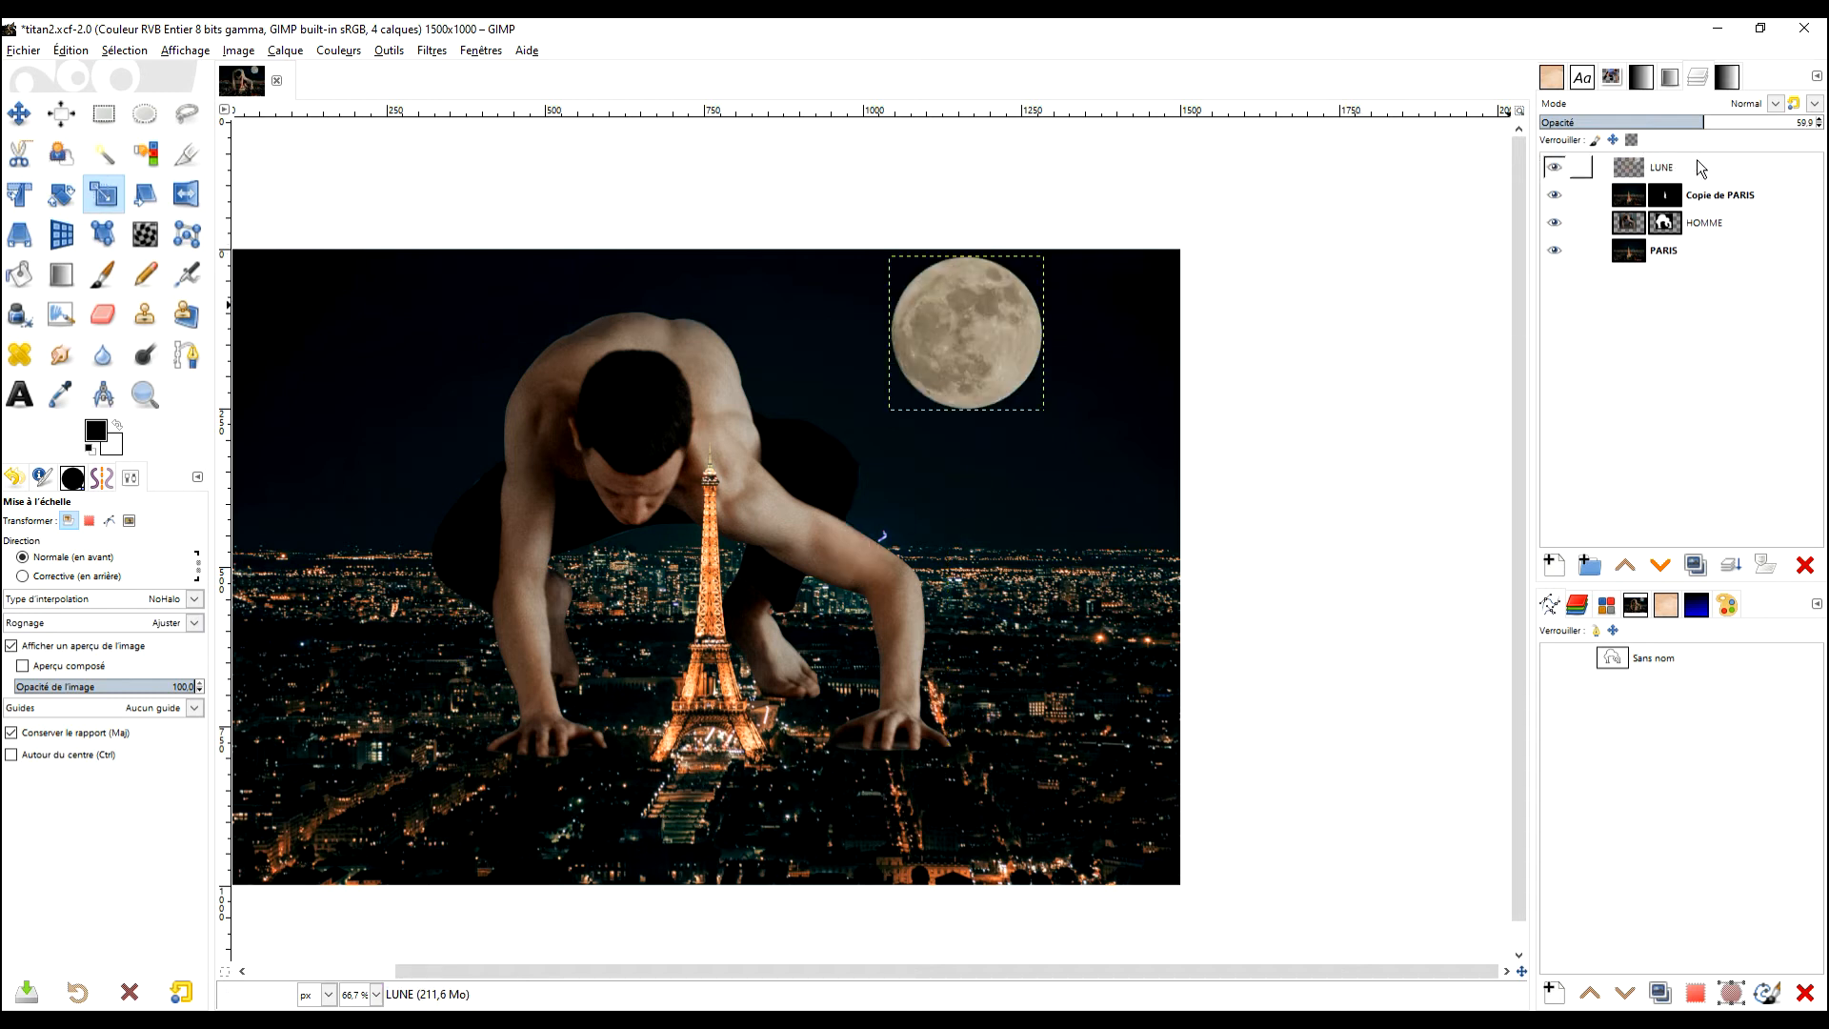
drag(1710, 121, 1826, 122)
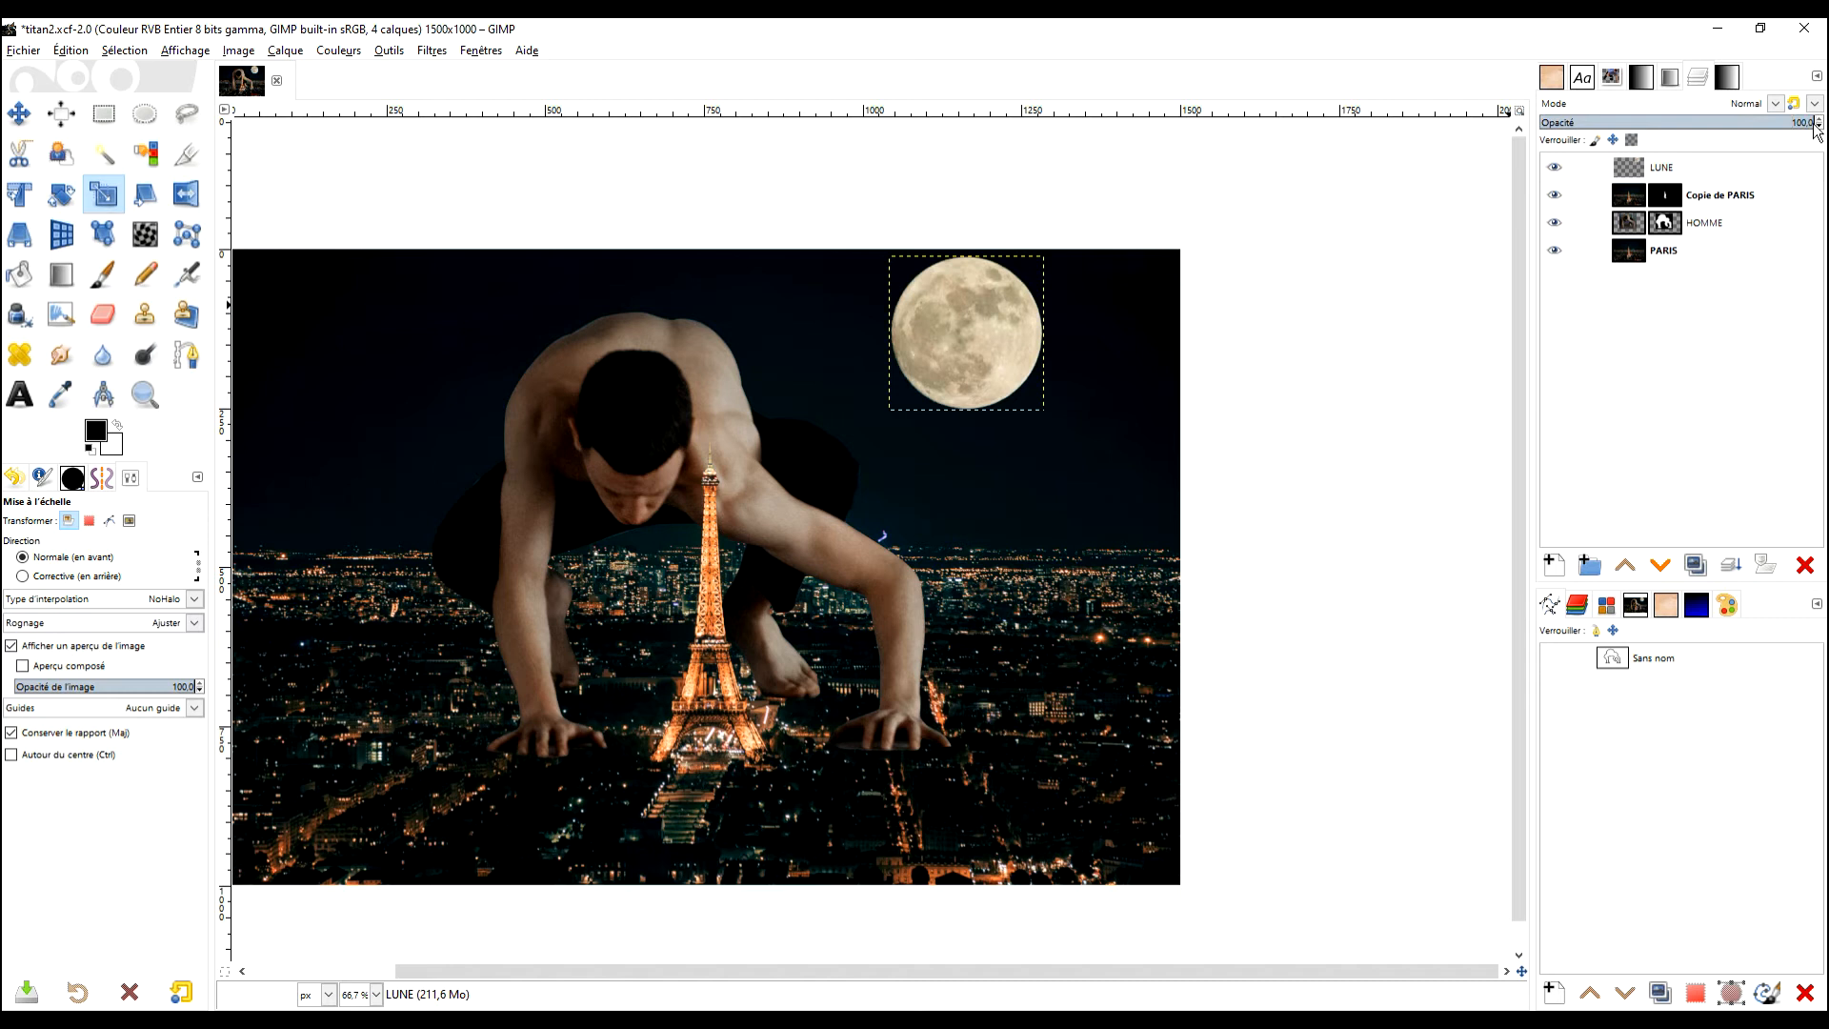
Step: Copy the sky strip of the PARIS layer using a full-width rectangular selection of about 1822 by 354 px overlapping the upper edge
click(1749, 251)
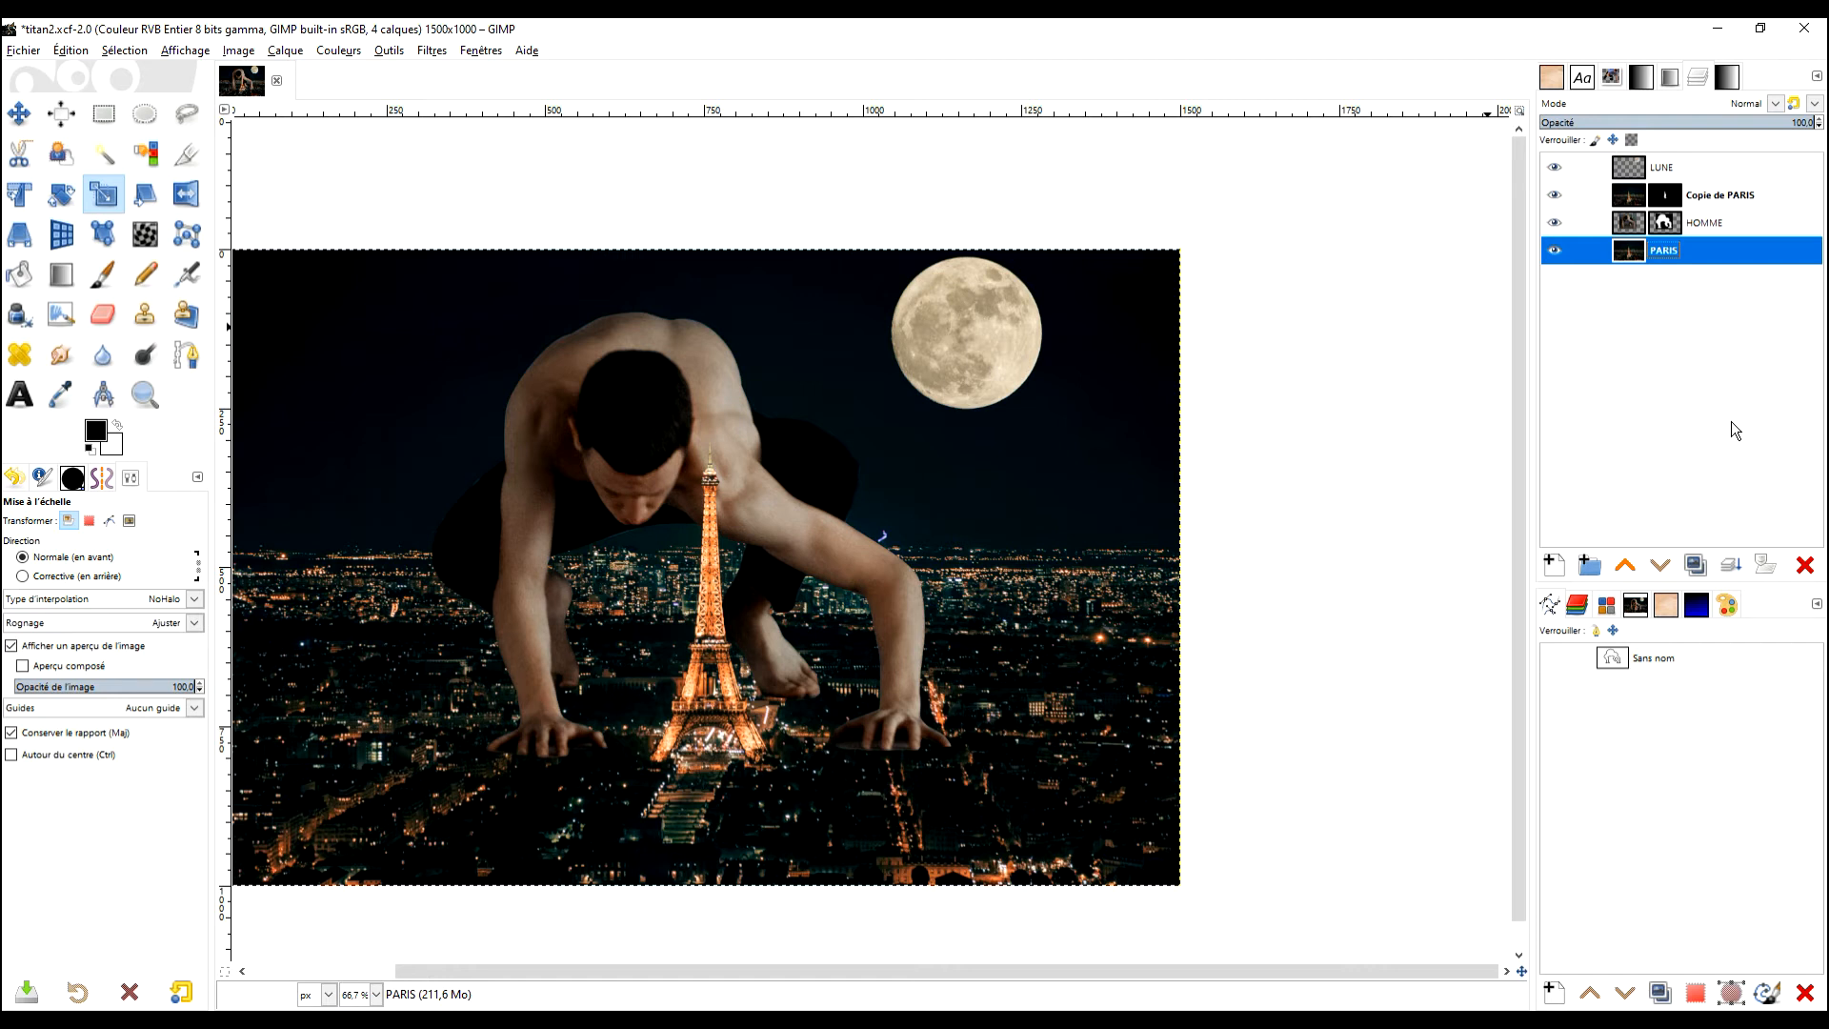
drag(1189, 462, 1341, 496)
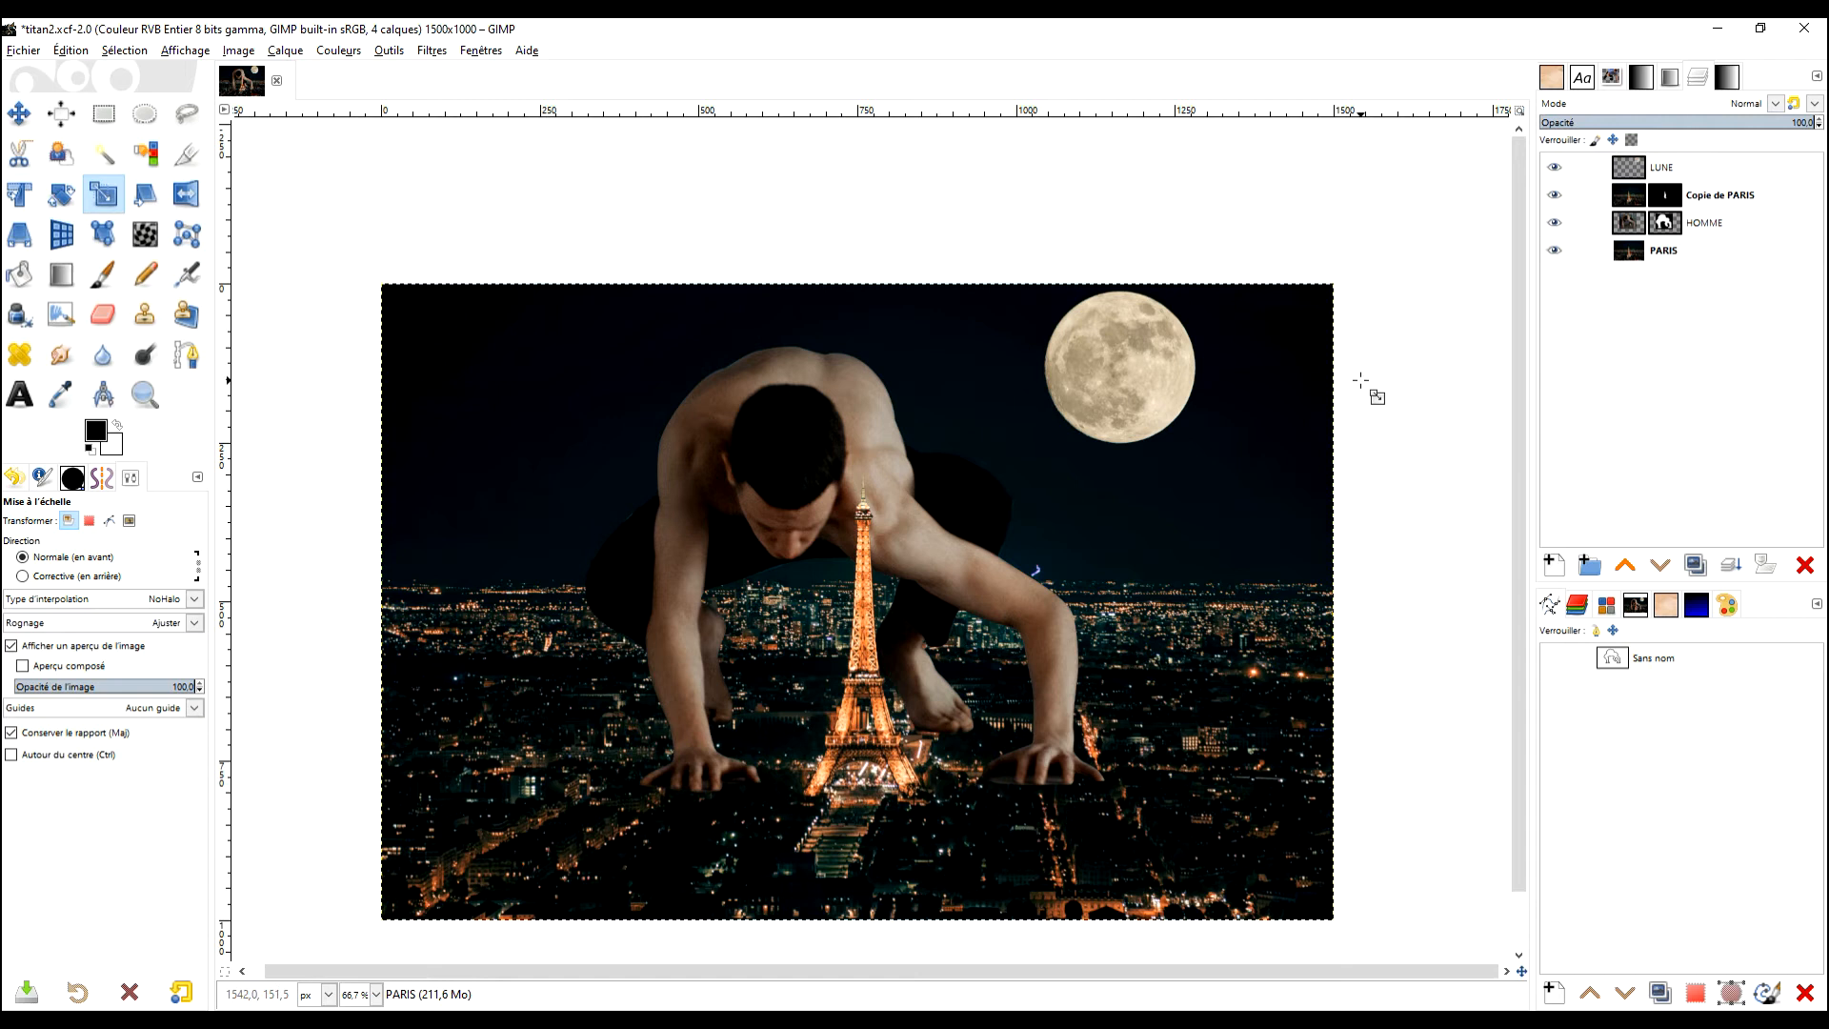
scroll(1158, 501, down, 1)
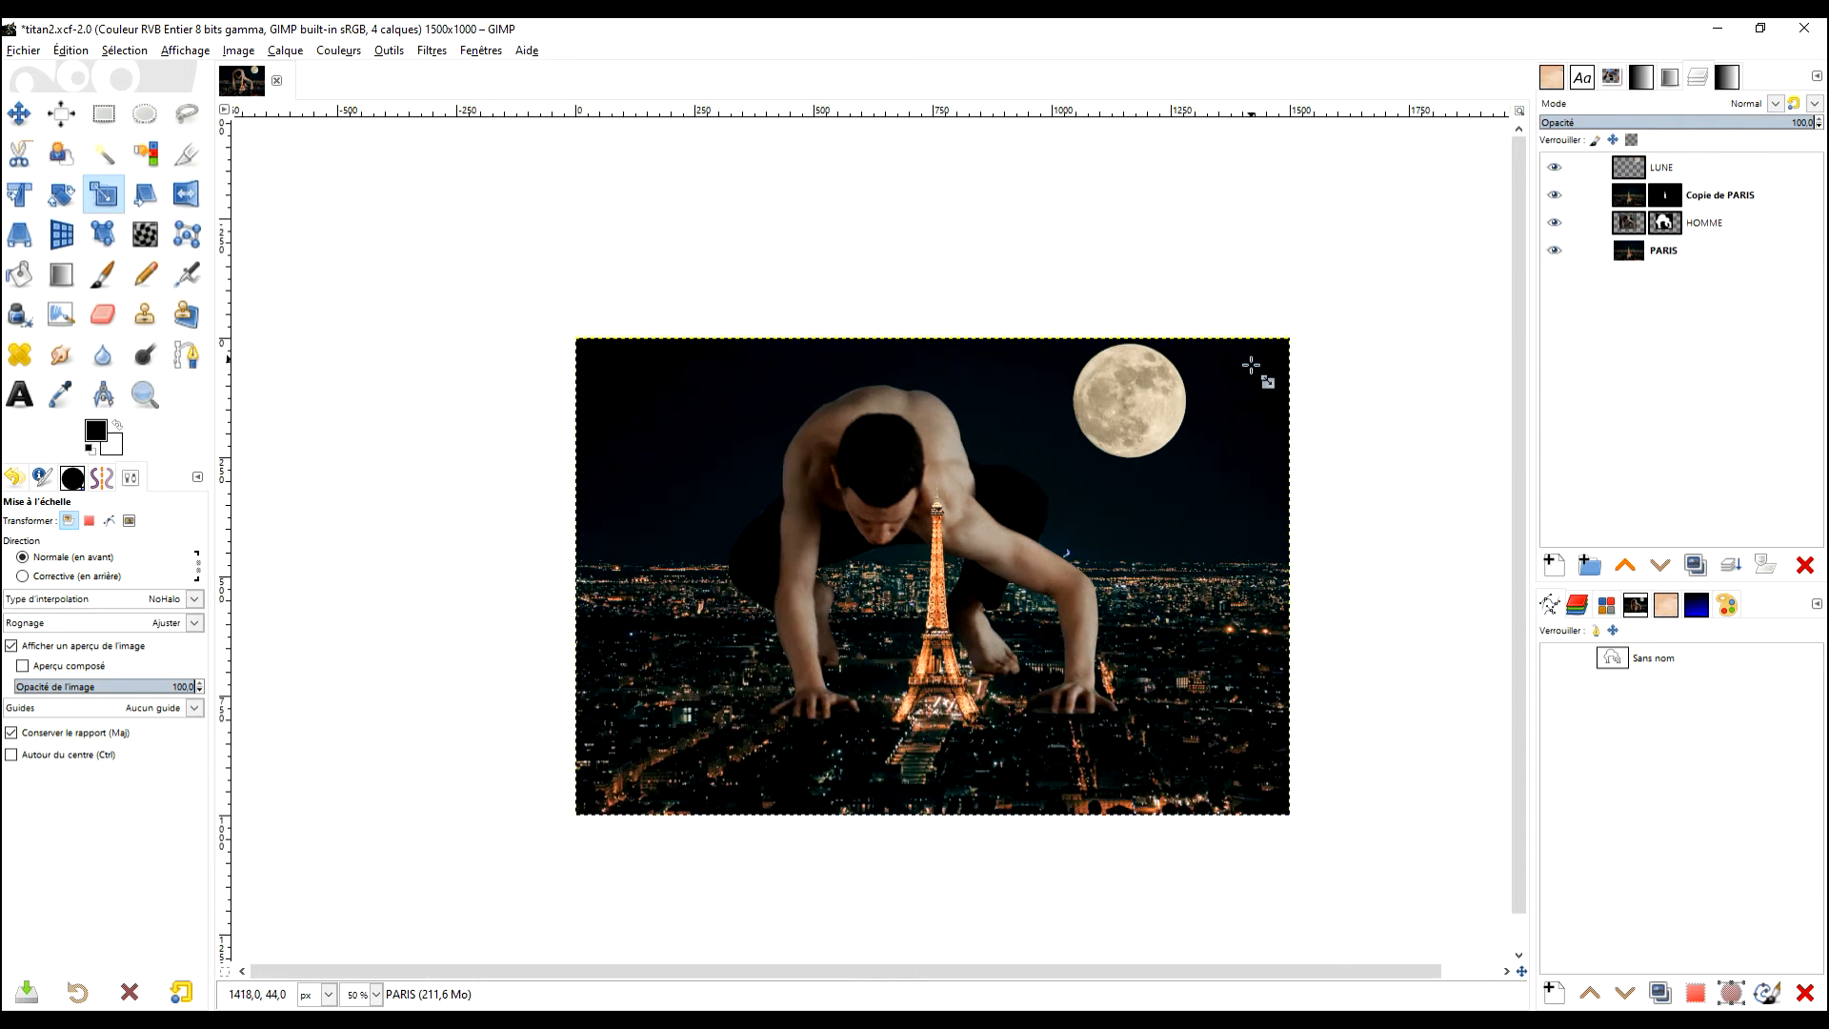
drag(1251, 365, 1206, 428)
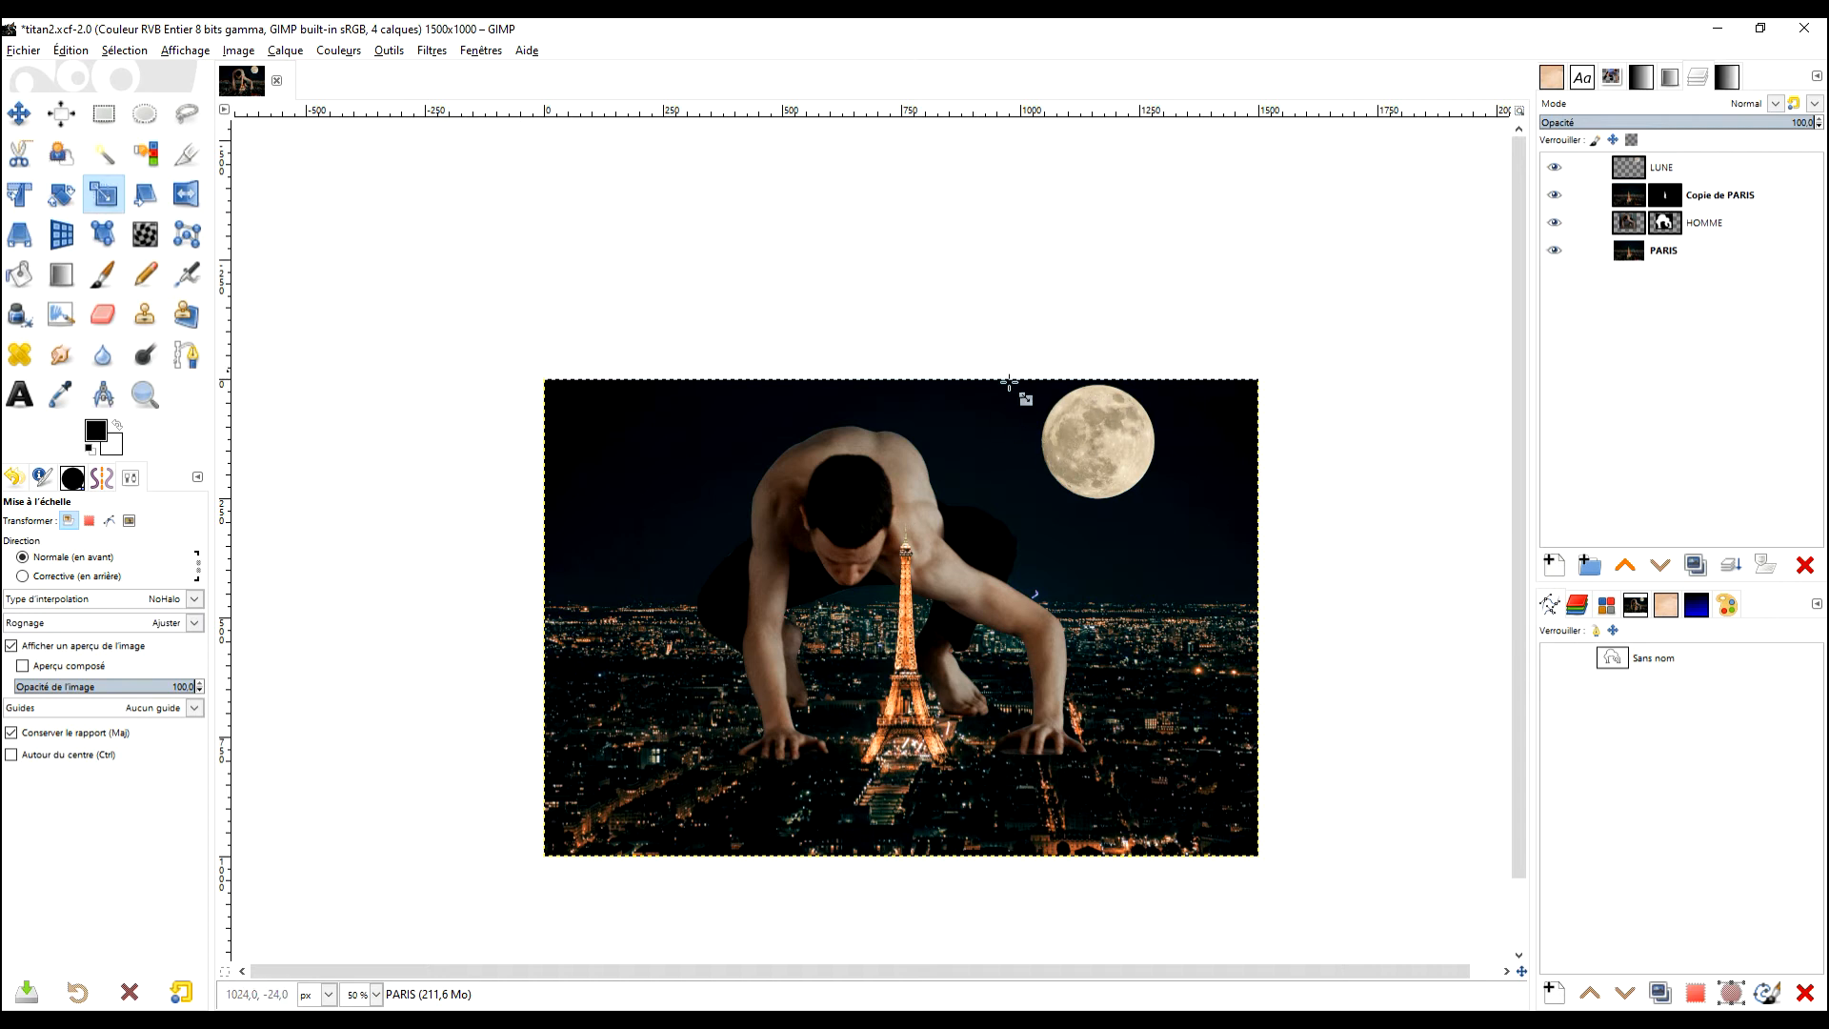
click(1641, 258)
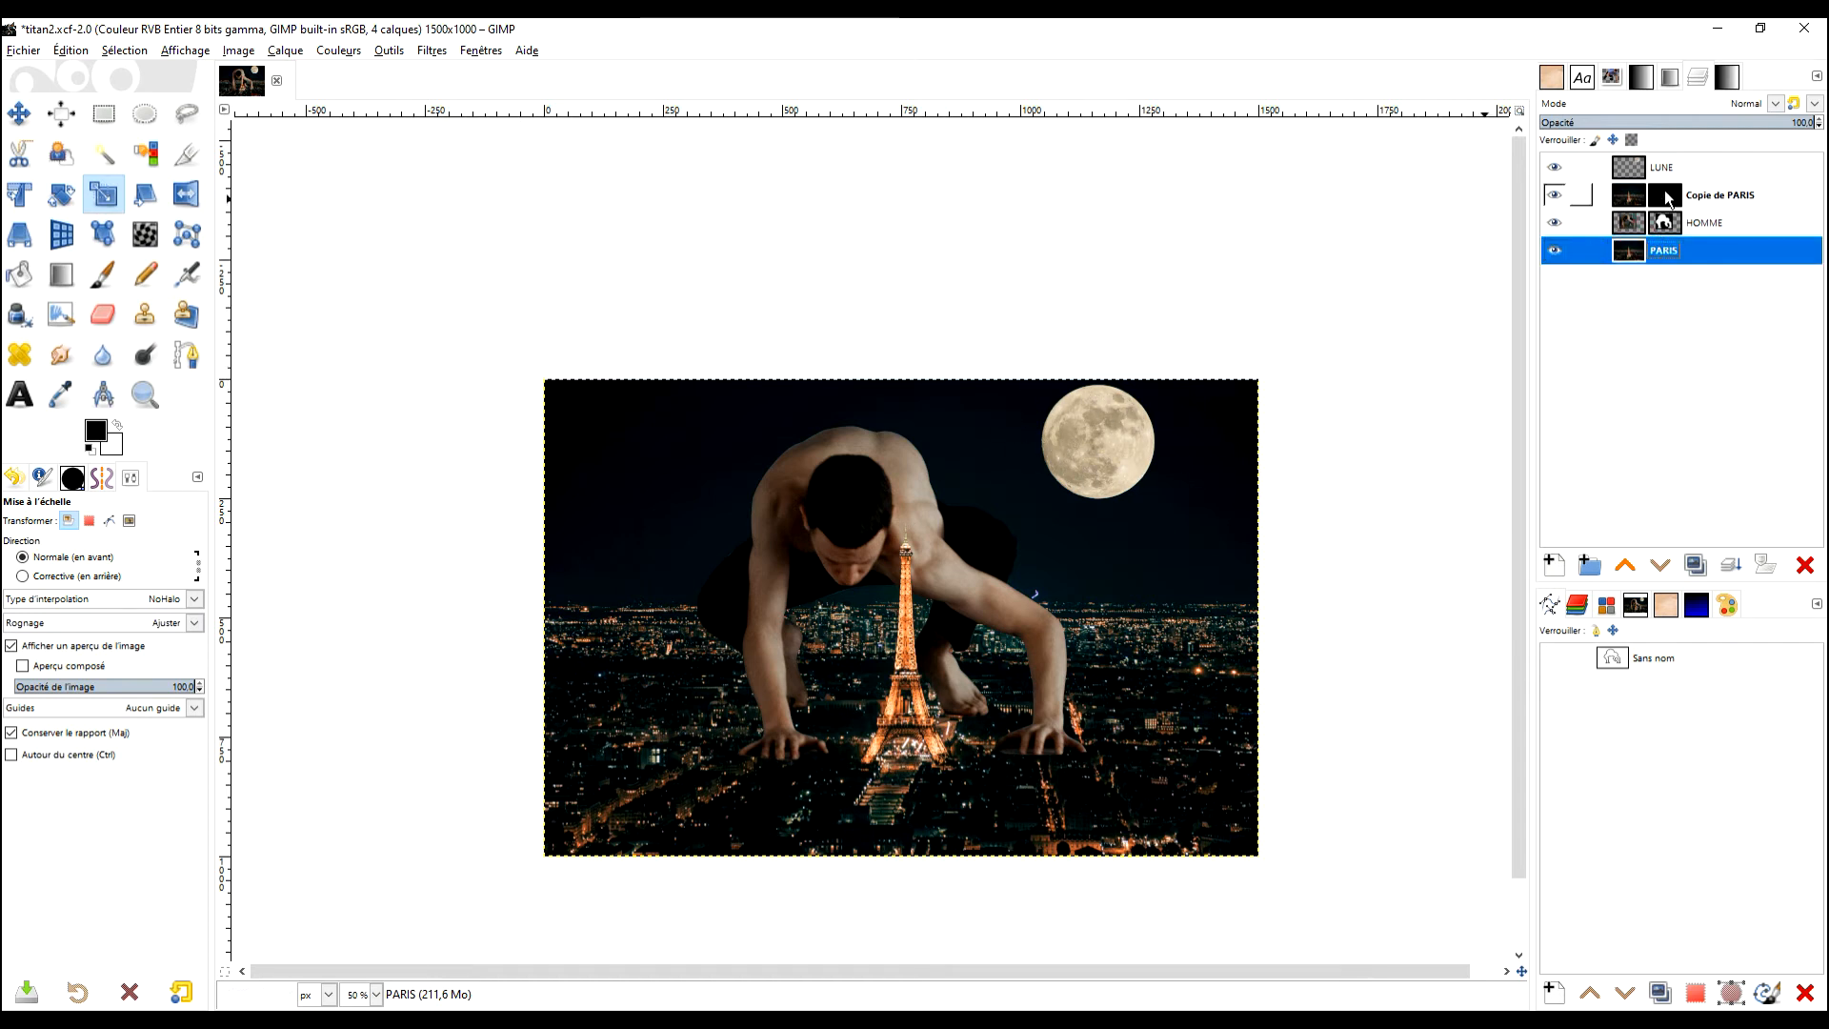
click(112, 121)
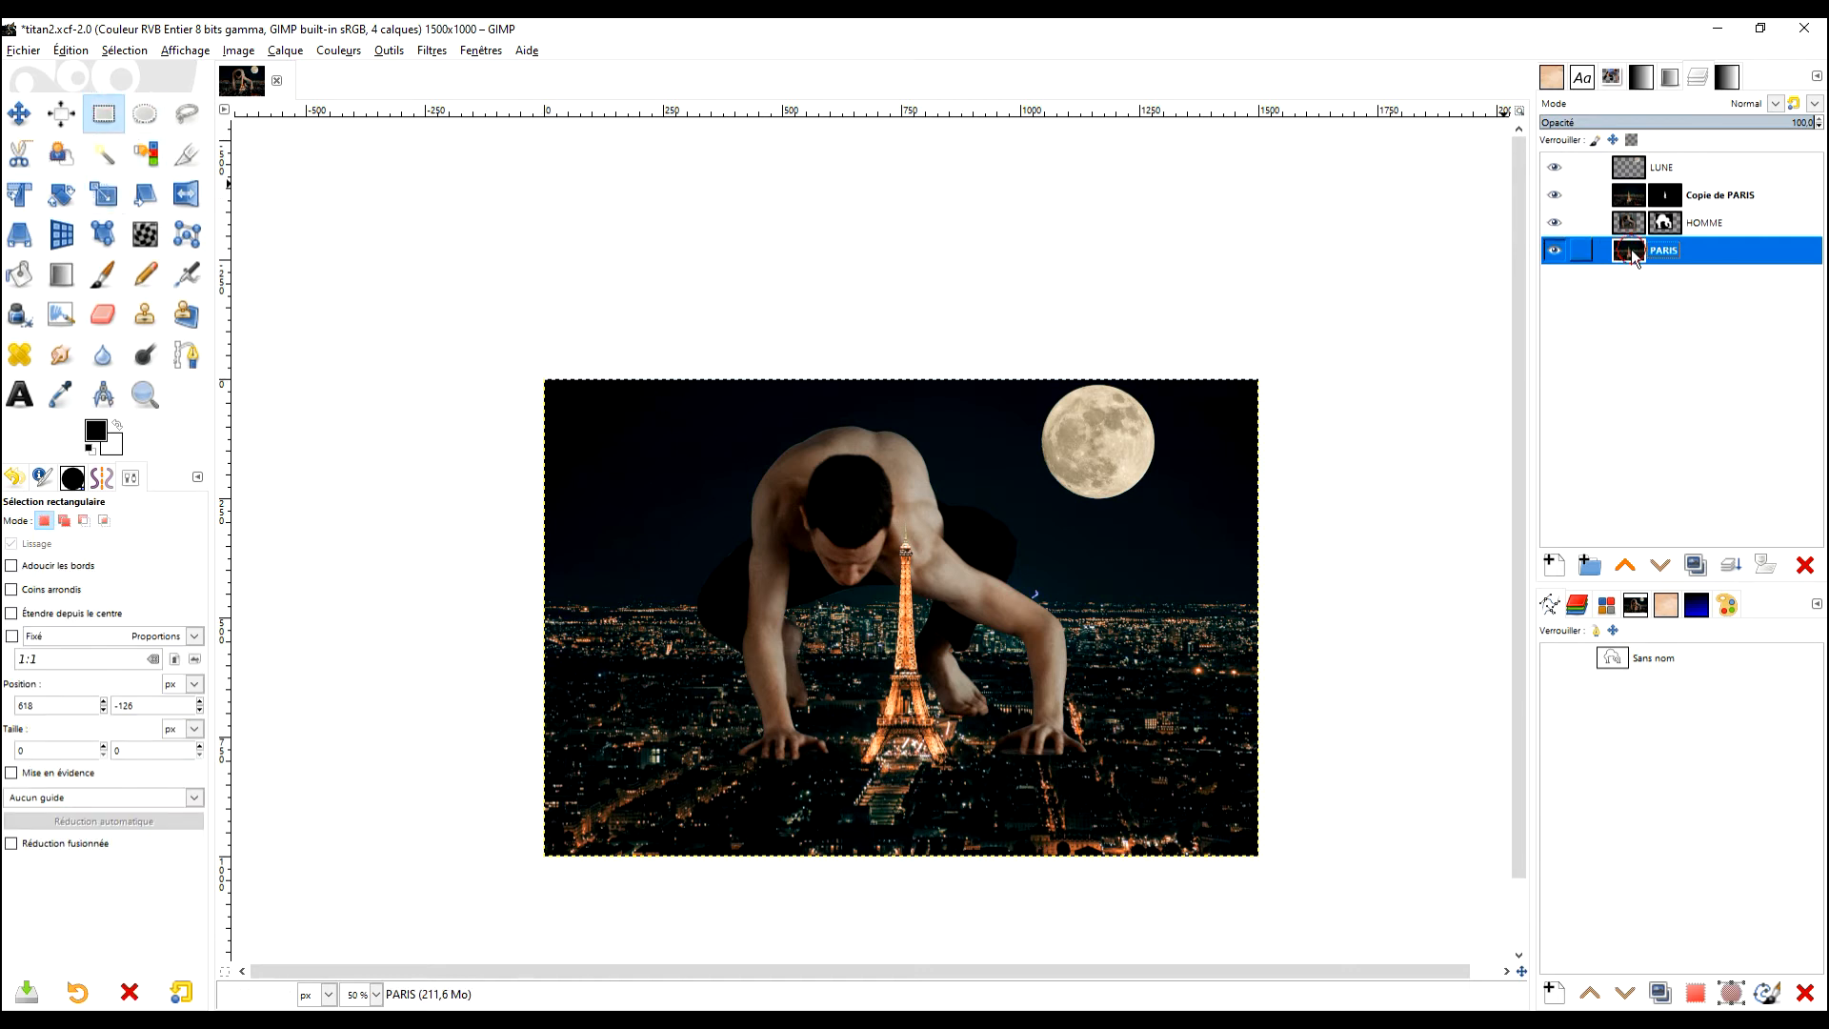
drag(513, 325, 1381, 493)
key(ctrl)
key(ctrl+c)
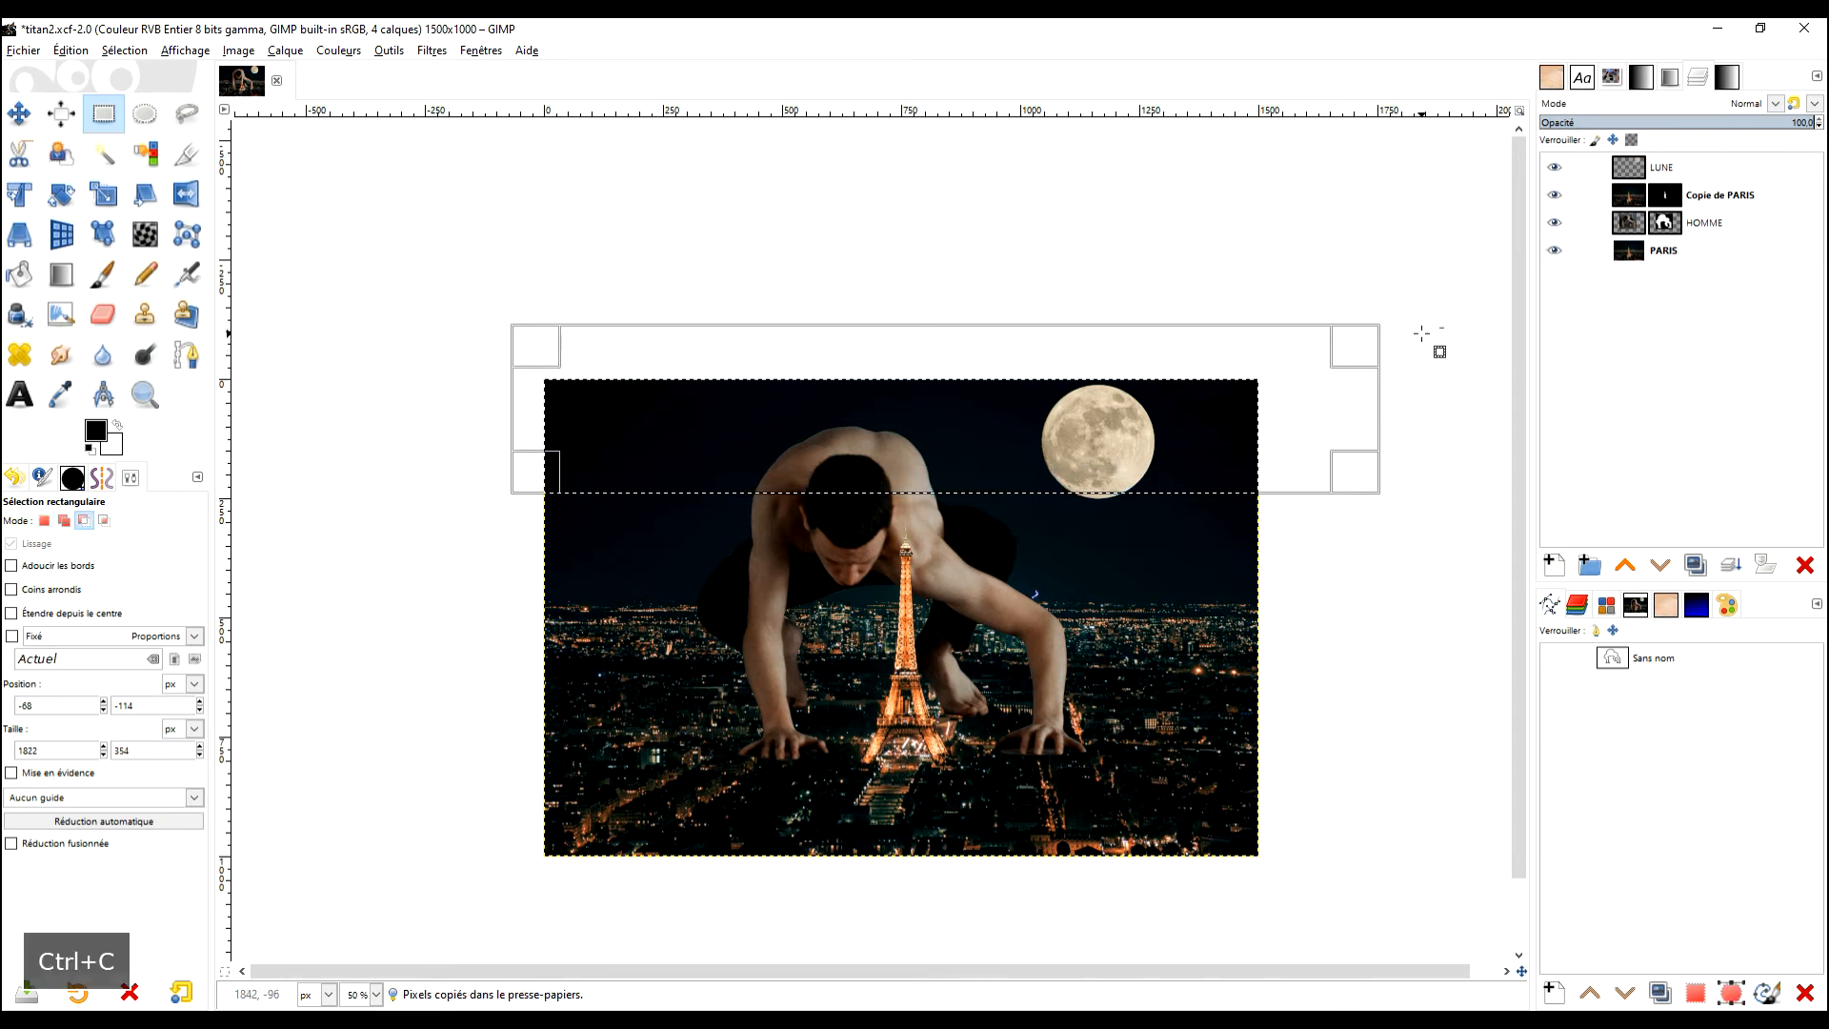
Step: Paste the copied sky strip as a new layer and bring it to the top of the layer stack
key(ctrl+v)
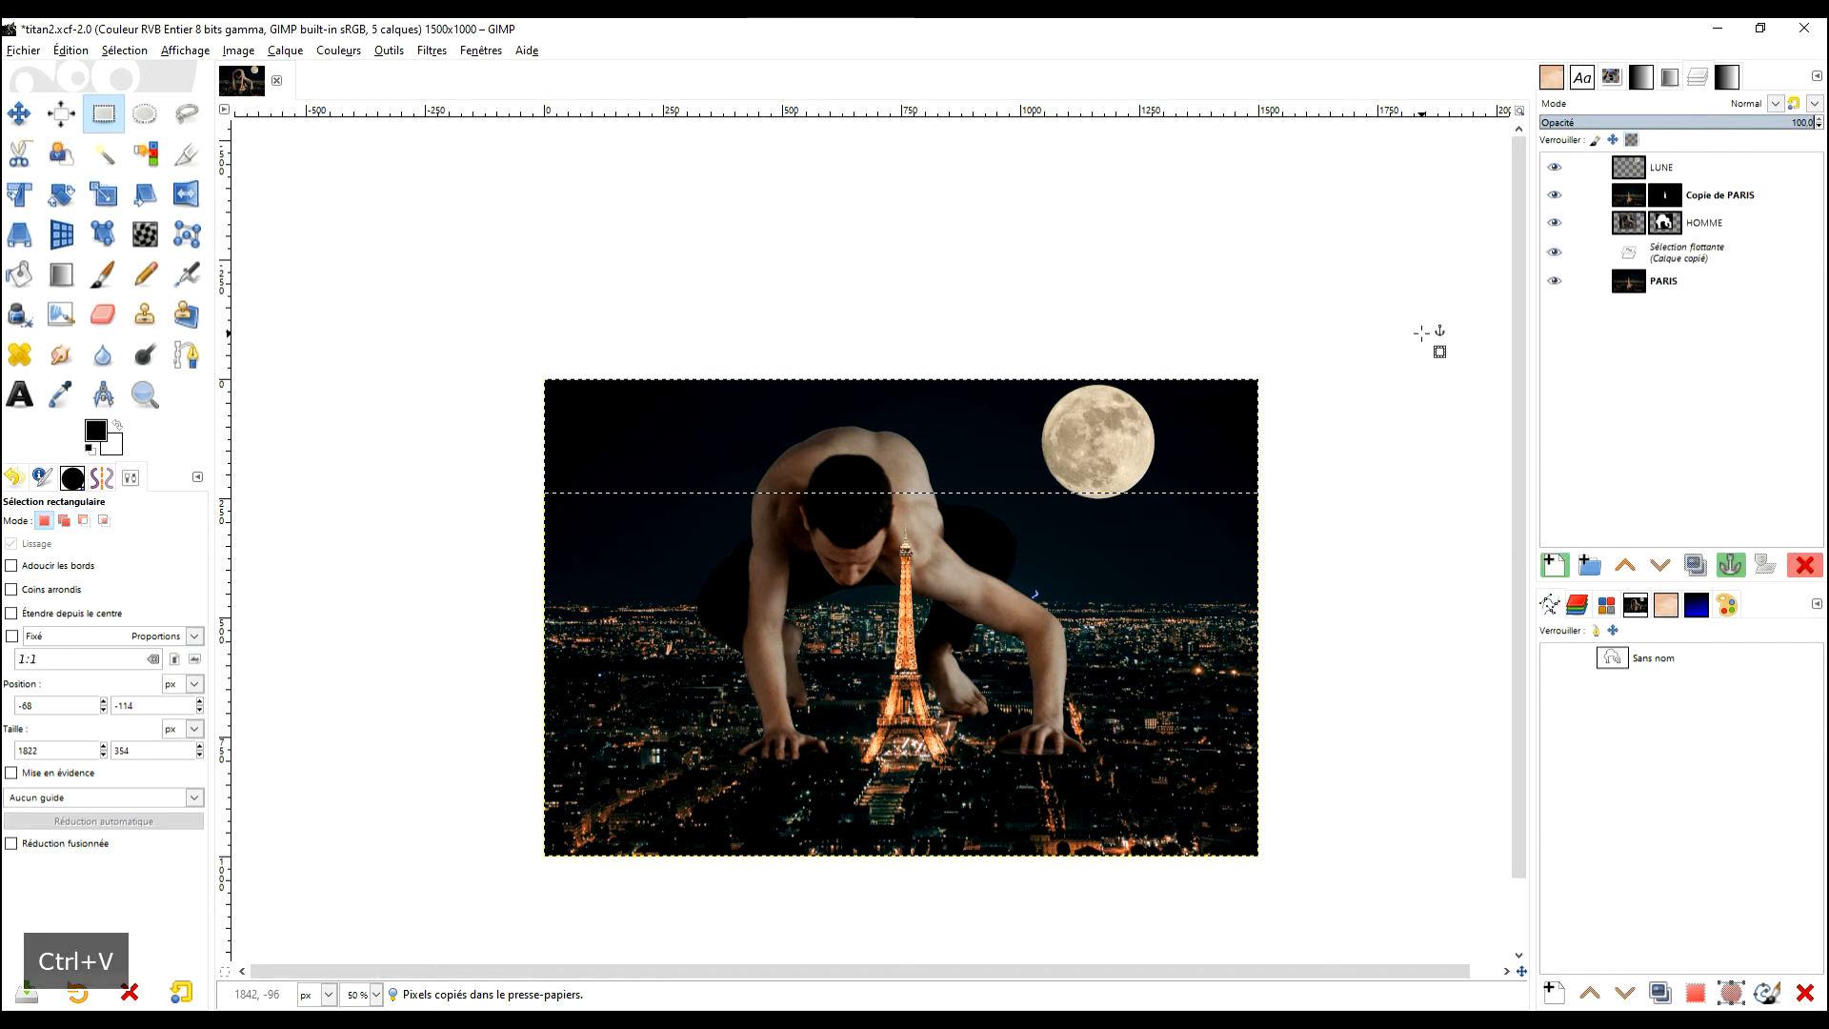
click(1564, 574)
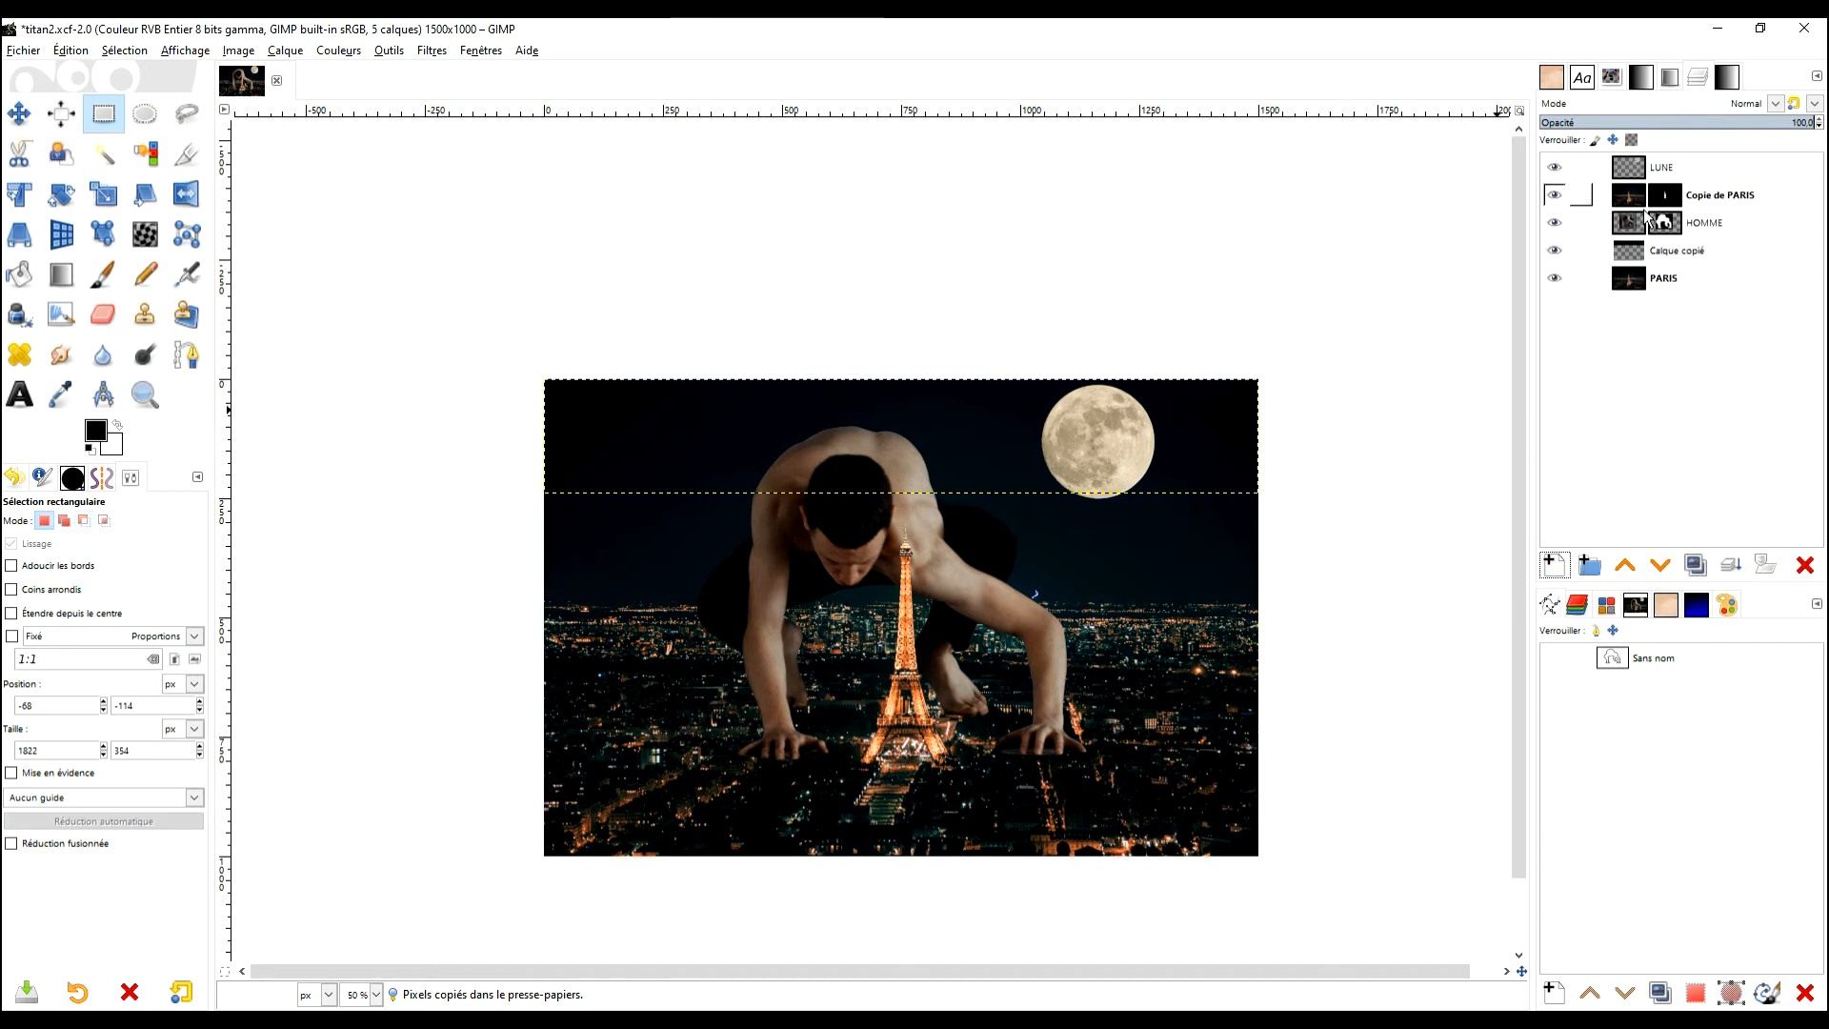
drag(1637, 252, 1641, 167)
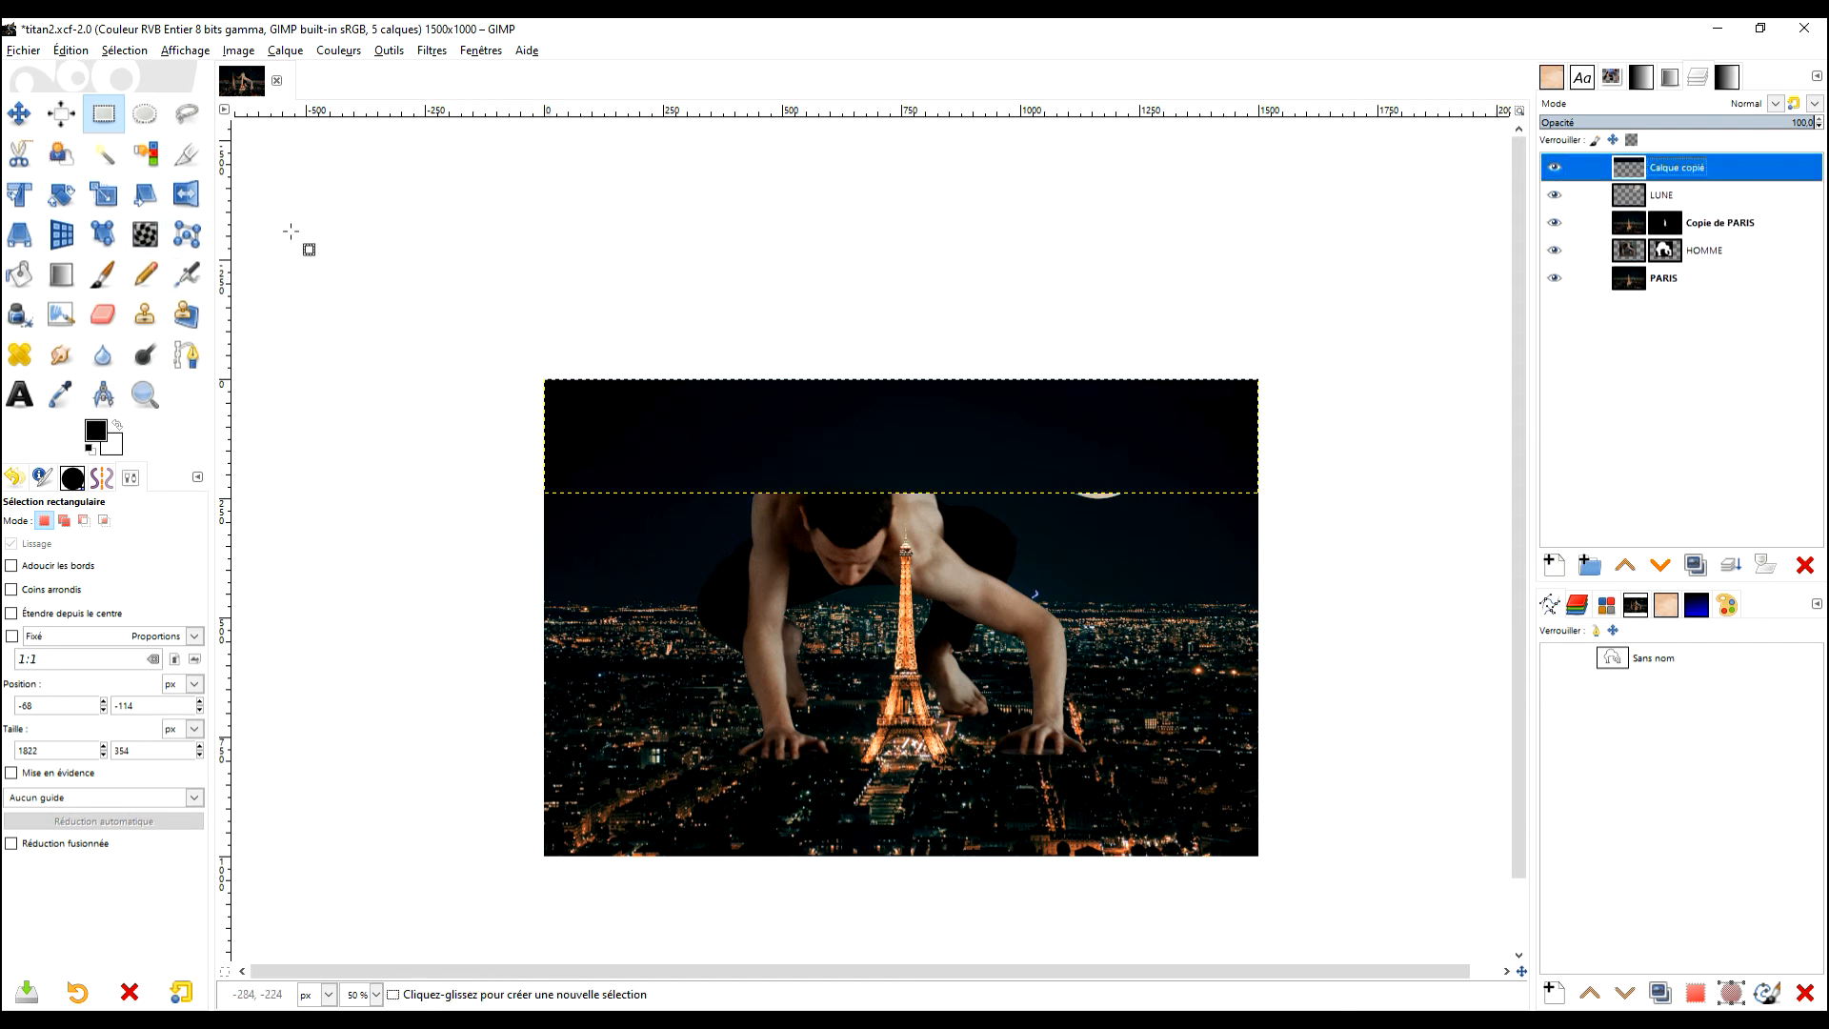
Step: Clear the selection and move the pasted sky layer straight up until its lower edge meets the upper edge of the image
click(29, 117)
click(930, 436)
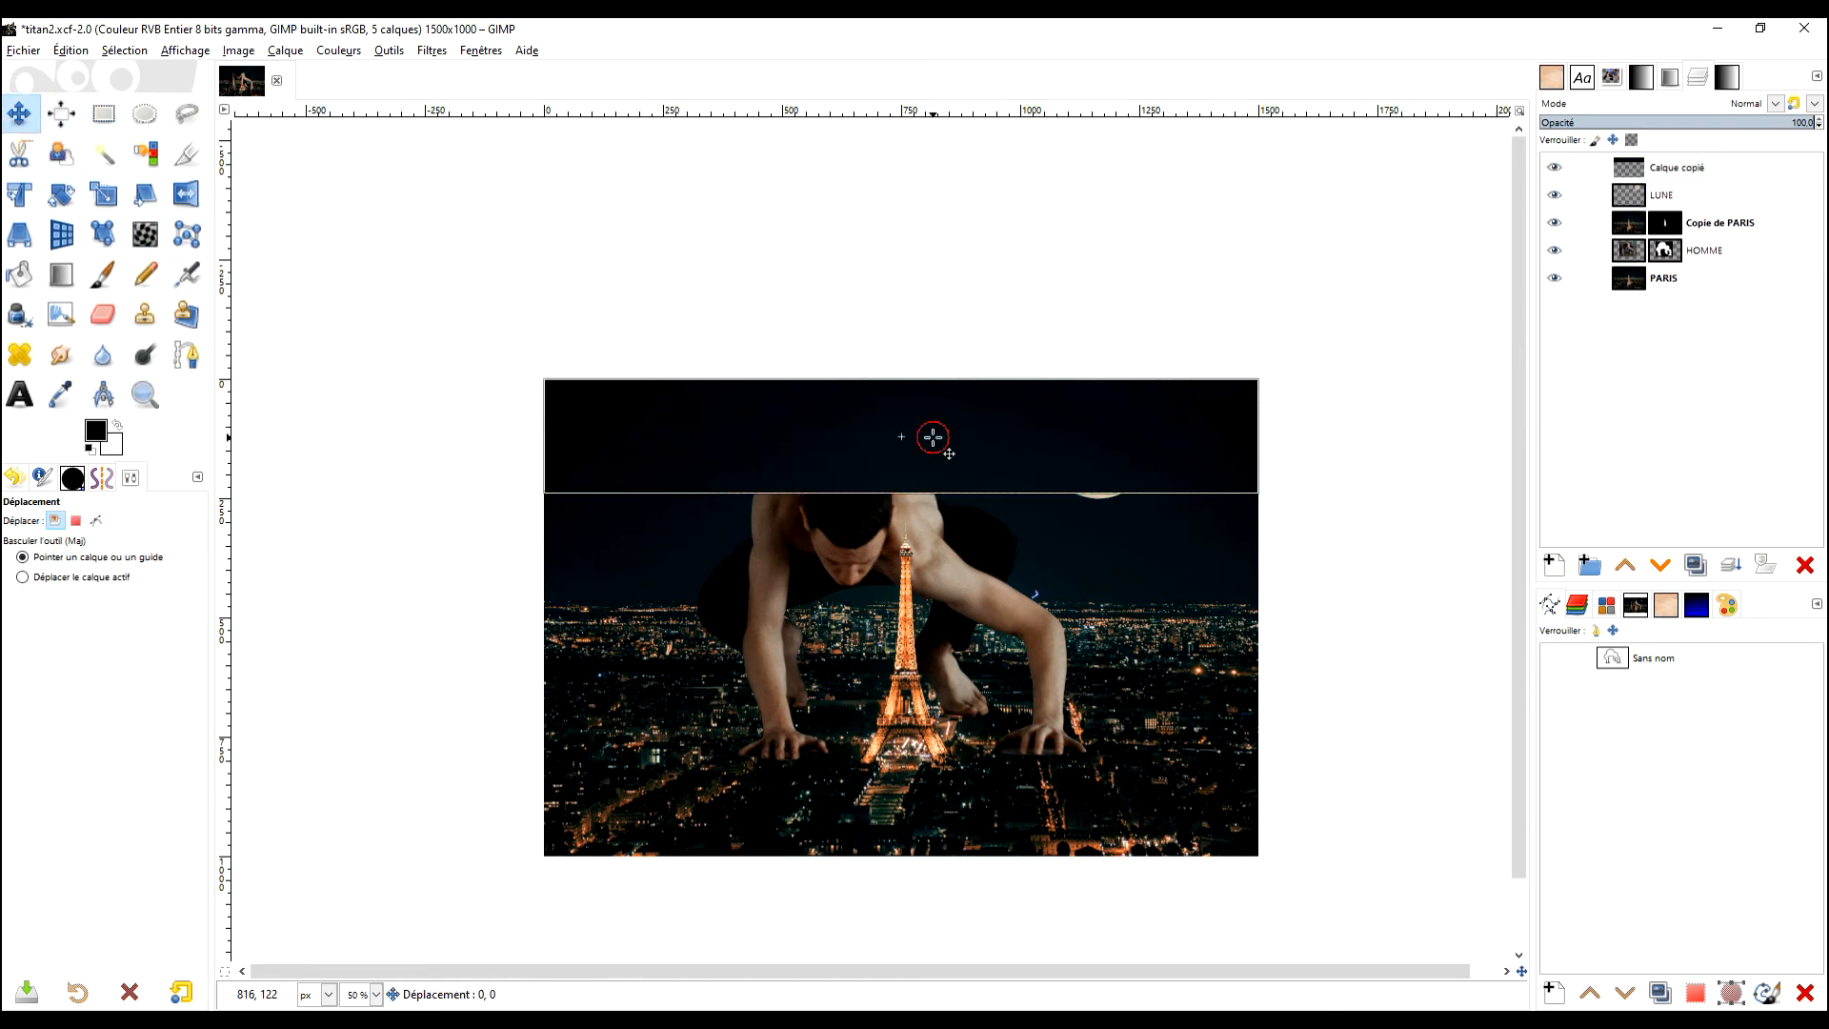
key(shift+Up)
key(shift+Up)
key(shift+Up)
key(shift+Up)
key(shift+Up)
key(shift+Up)
key(shift+Up)
key(shift+Up)
key(shift+Up)
key(shift+Up)
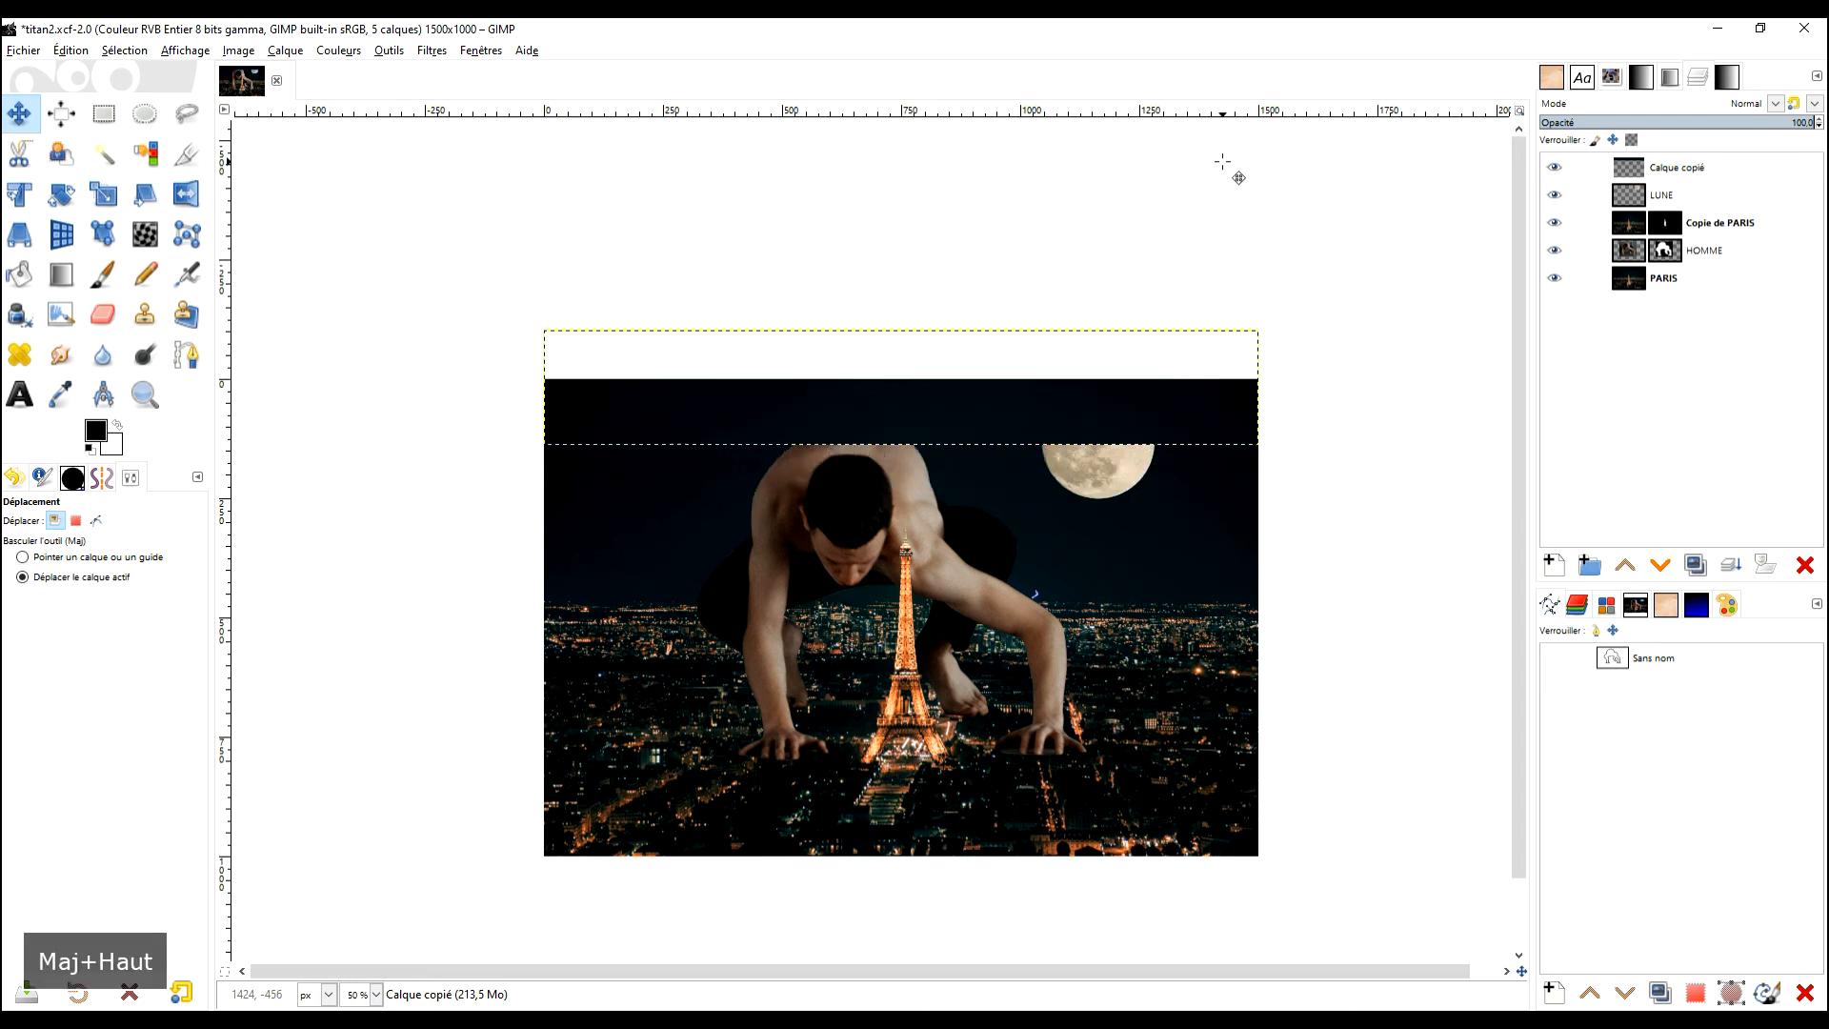
key(Down)
key(Down)
key(Down)
key(Down)
key(Down)
key(Down)
key(Down)
key(Down)
key(Down)
key(Down)
key(Down)
key(Down)
key(Down)
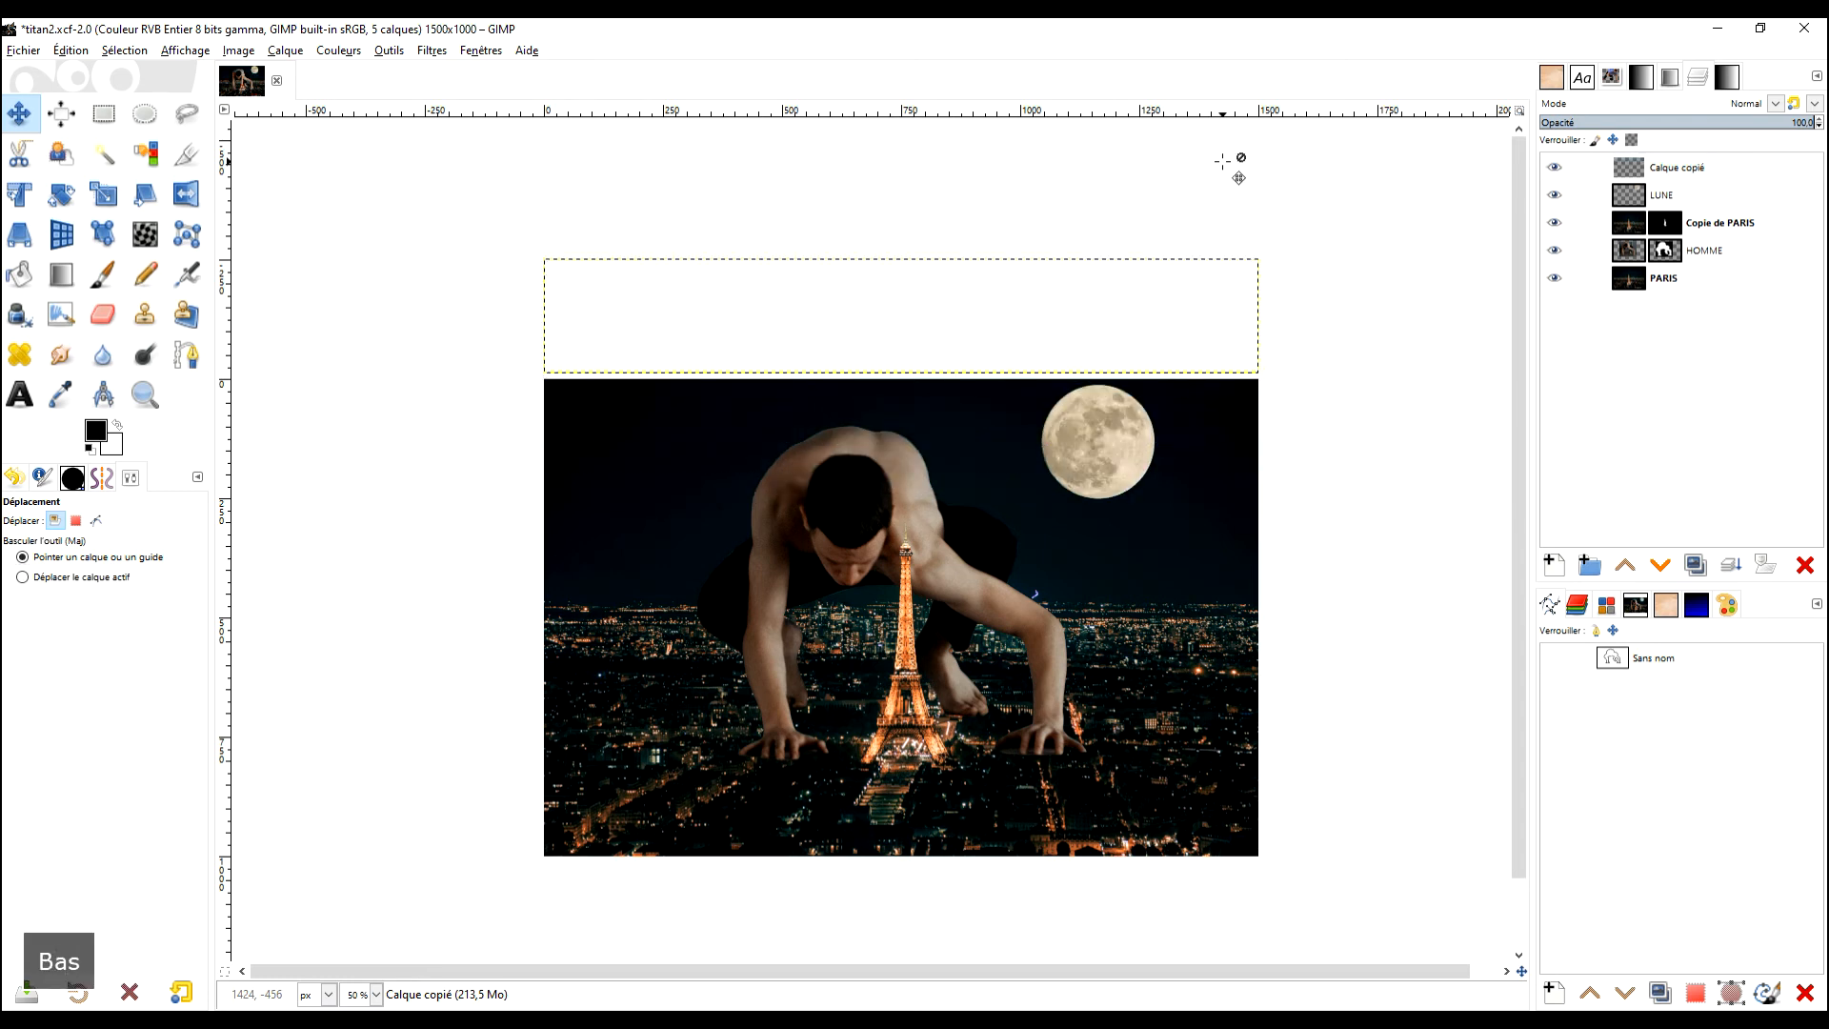
key(Down)
key(Down)
key(Down)
key(Down)
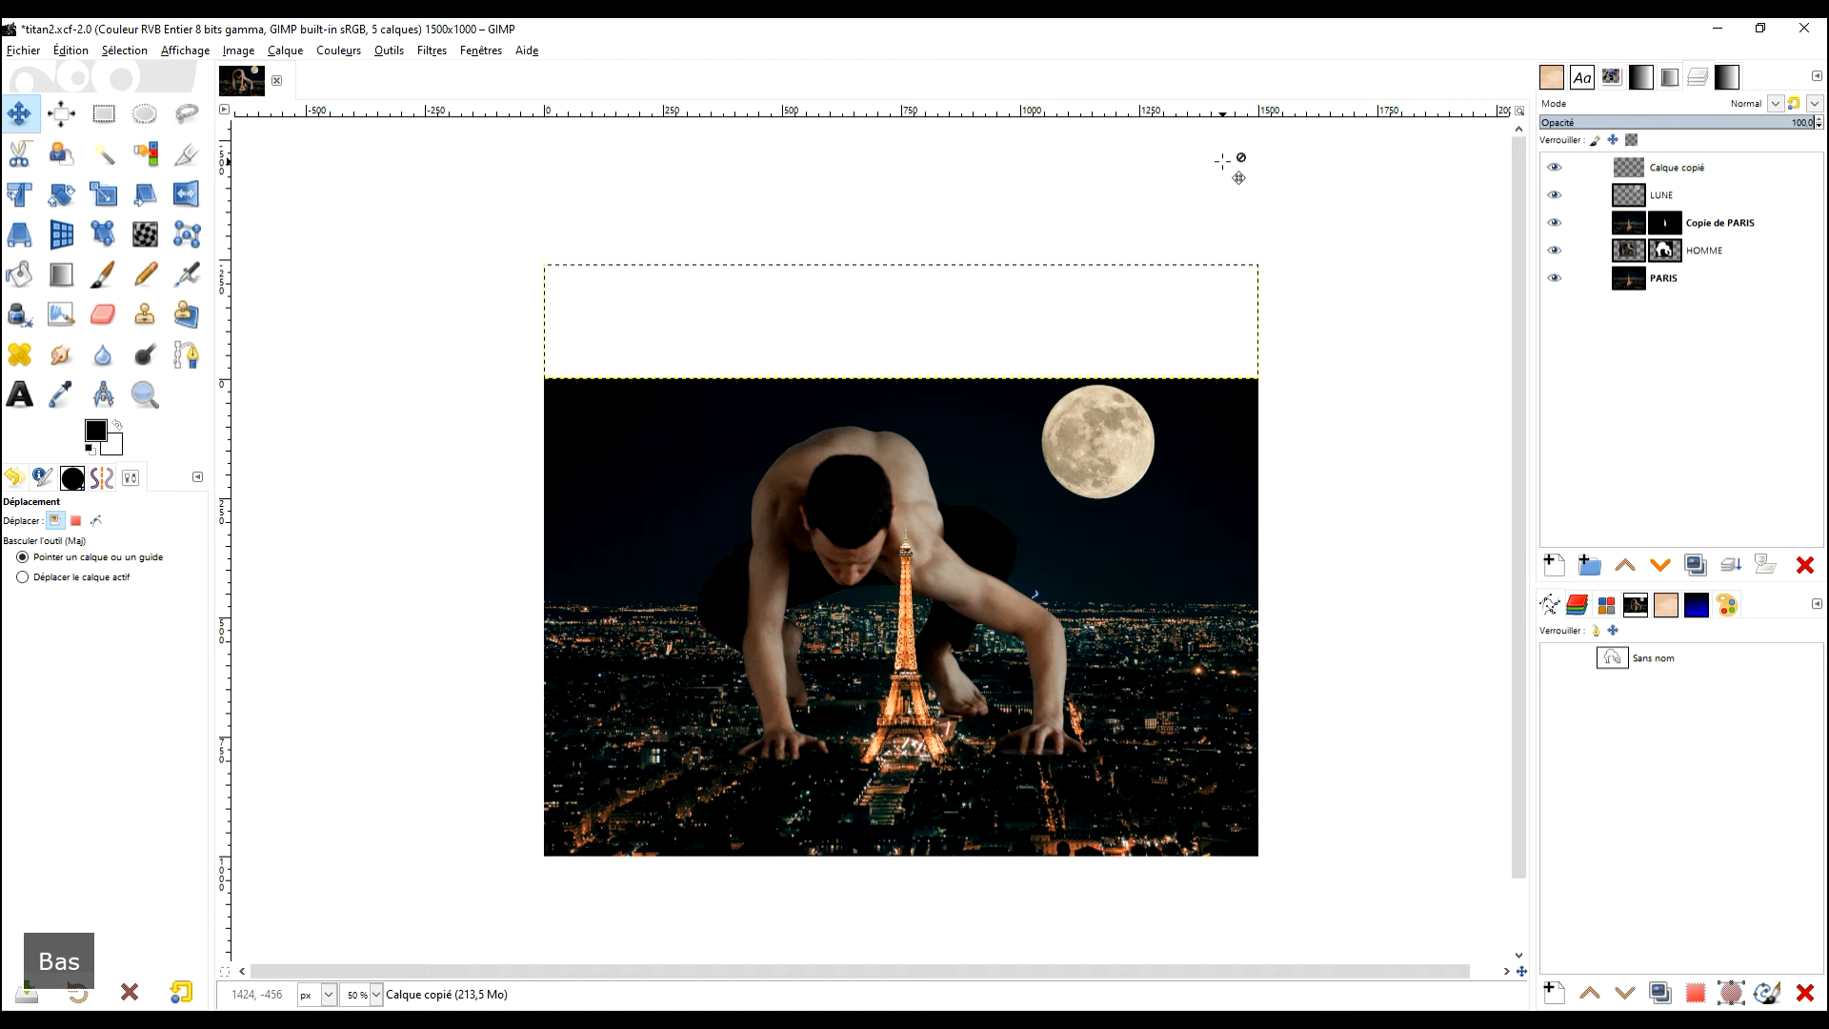
key(Down)
key(Down)
key(Up)
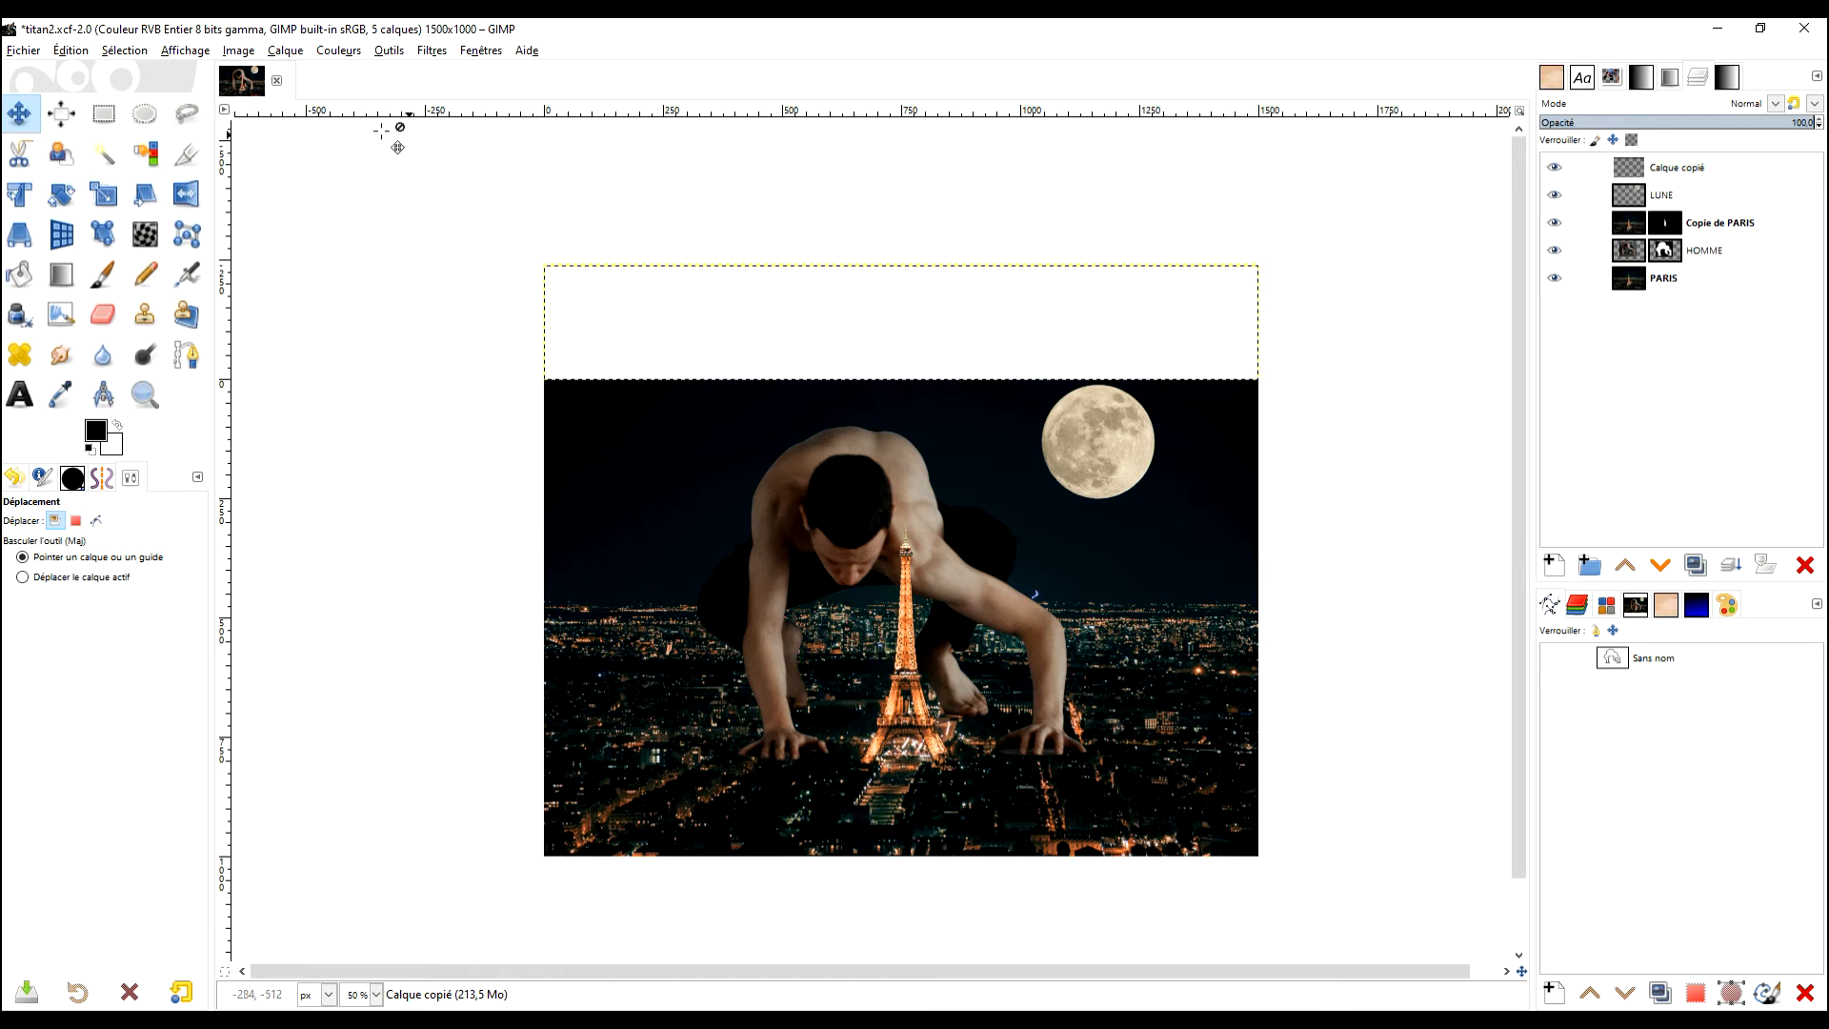
Step: Fit the canvas to the layers to include the sky strip above the image
click(229, 52)
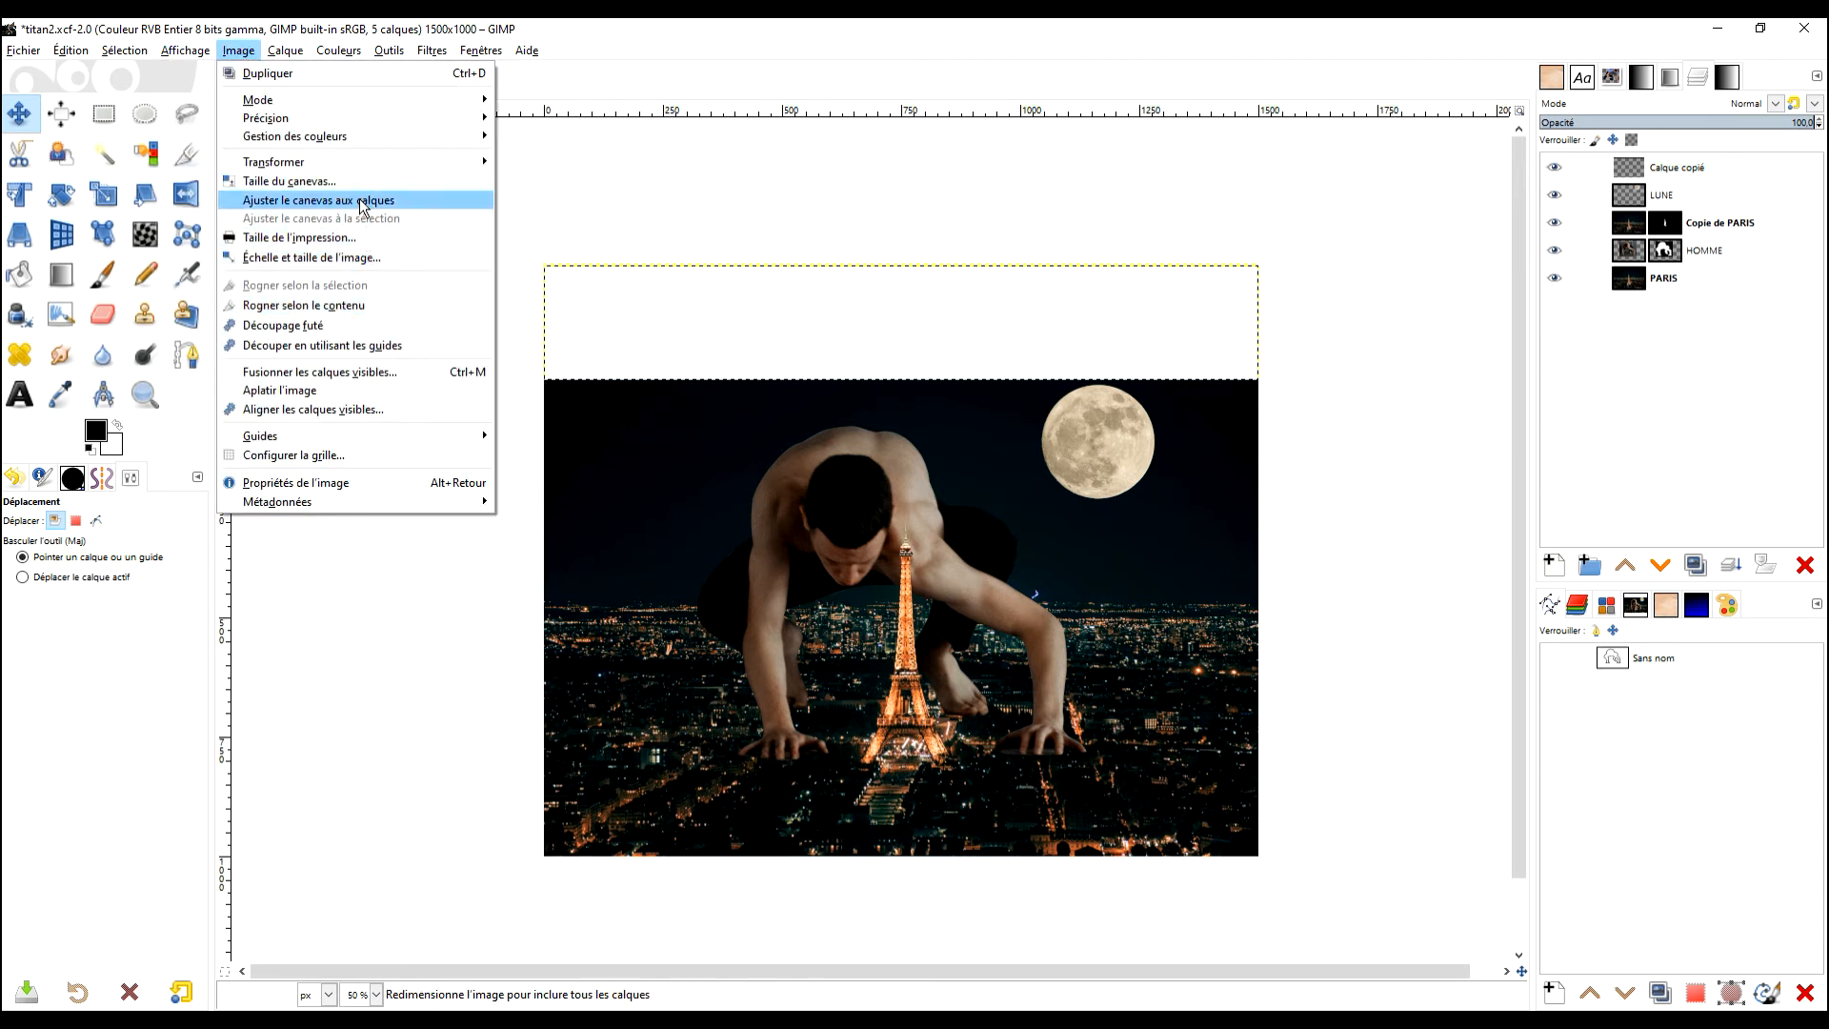
click(363, 201)
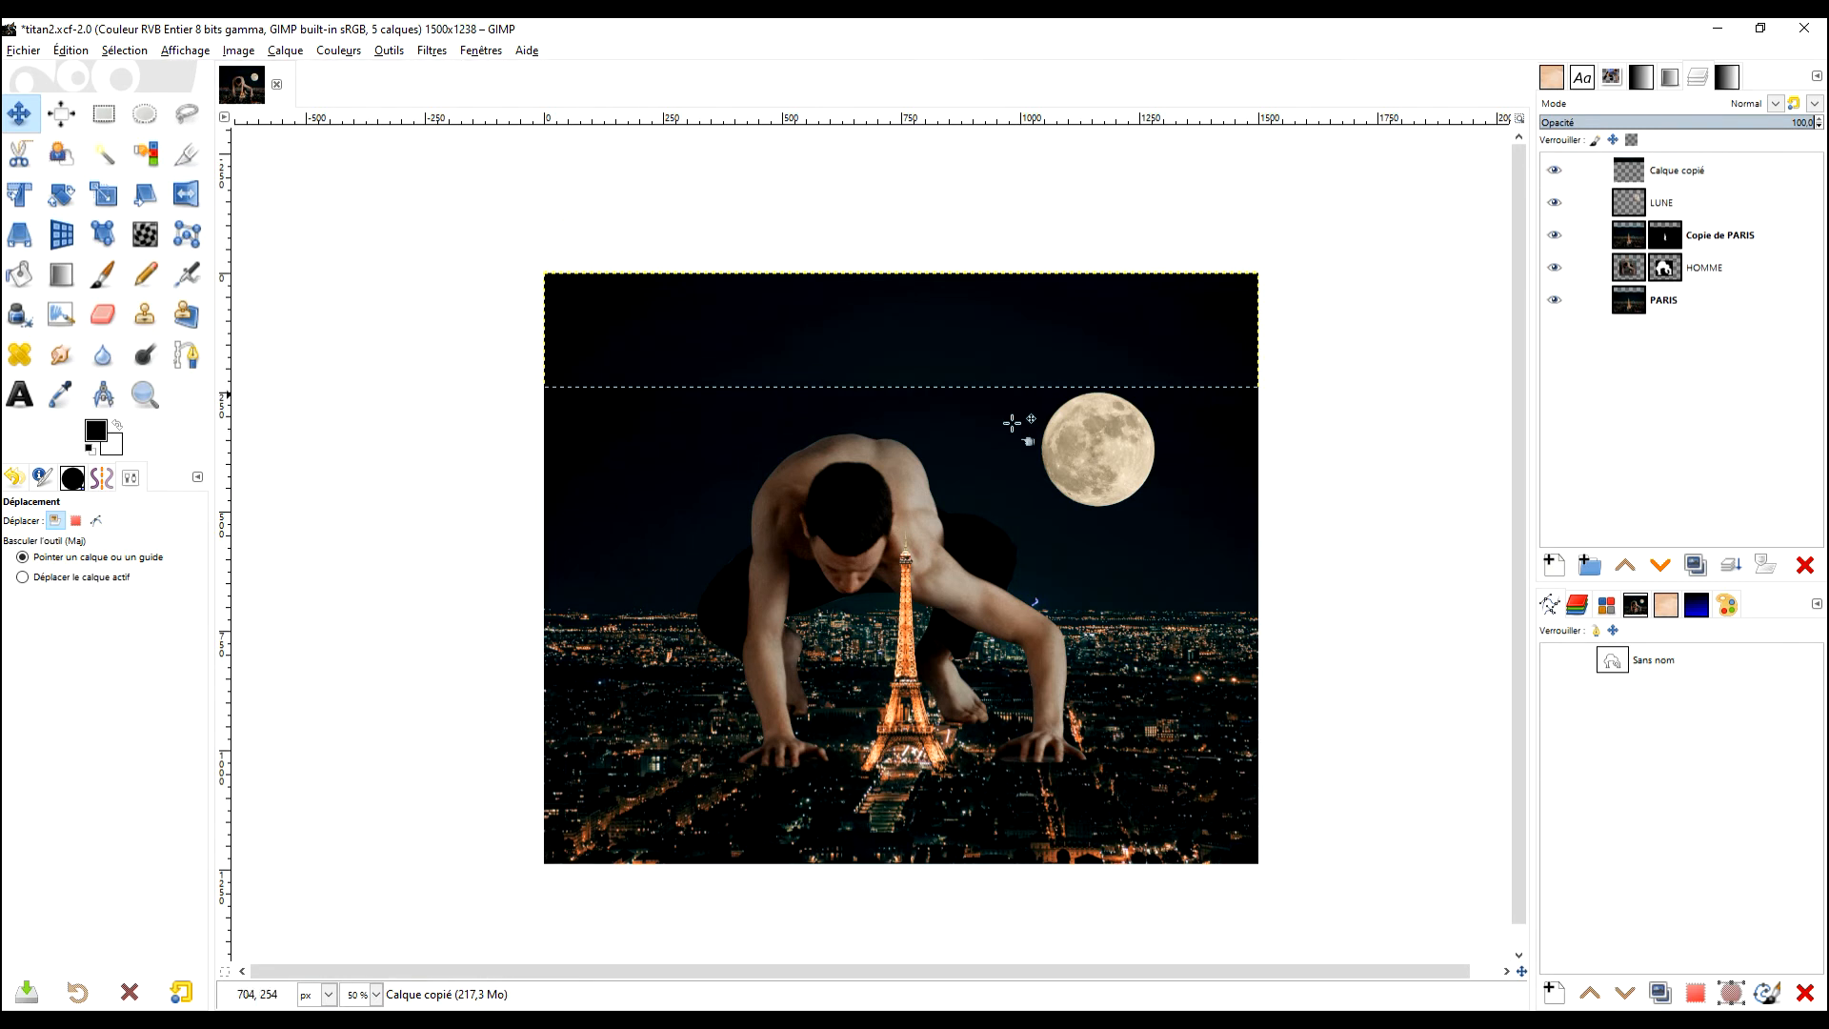
Step: Expand the PARIS layer to the dimensions of the image
click(103, 114)
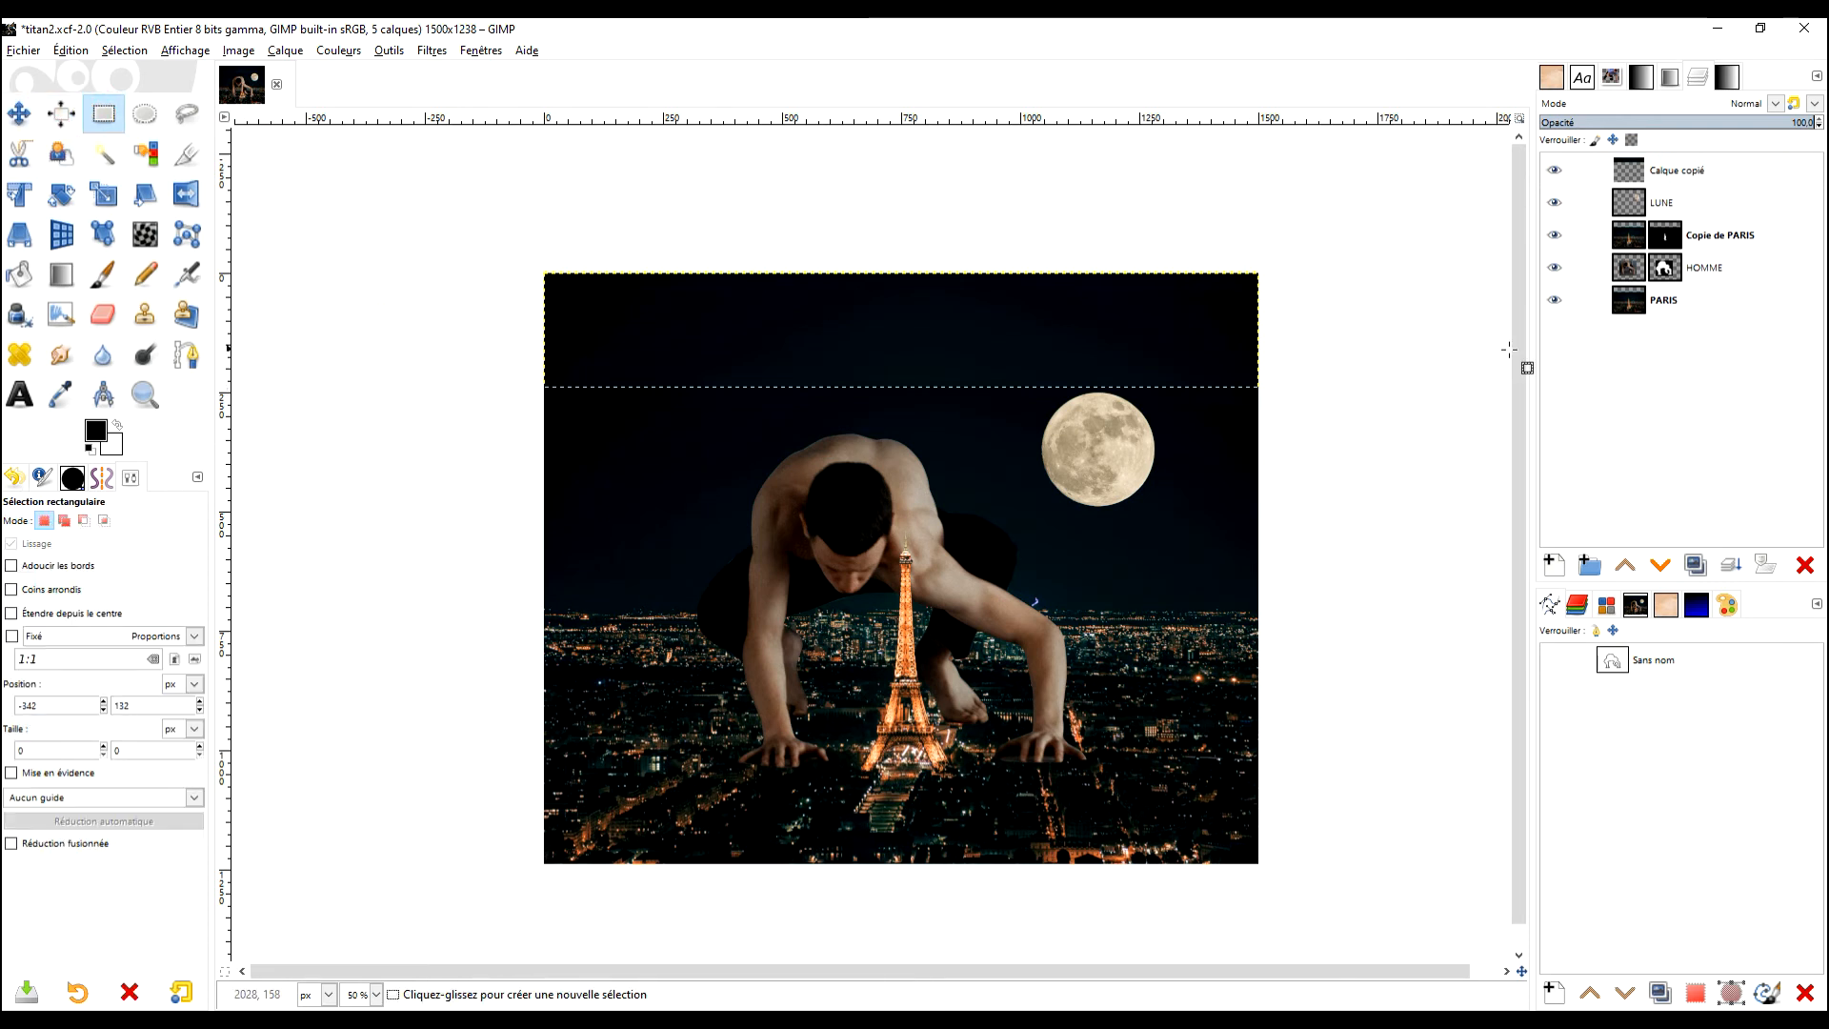
click(1629, 301)
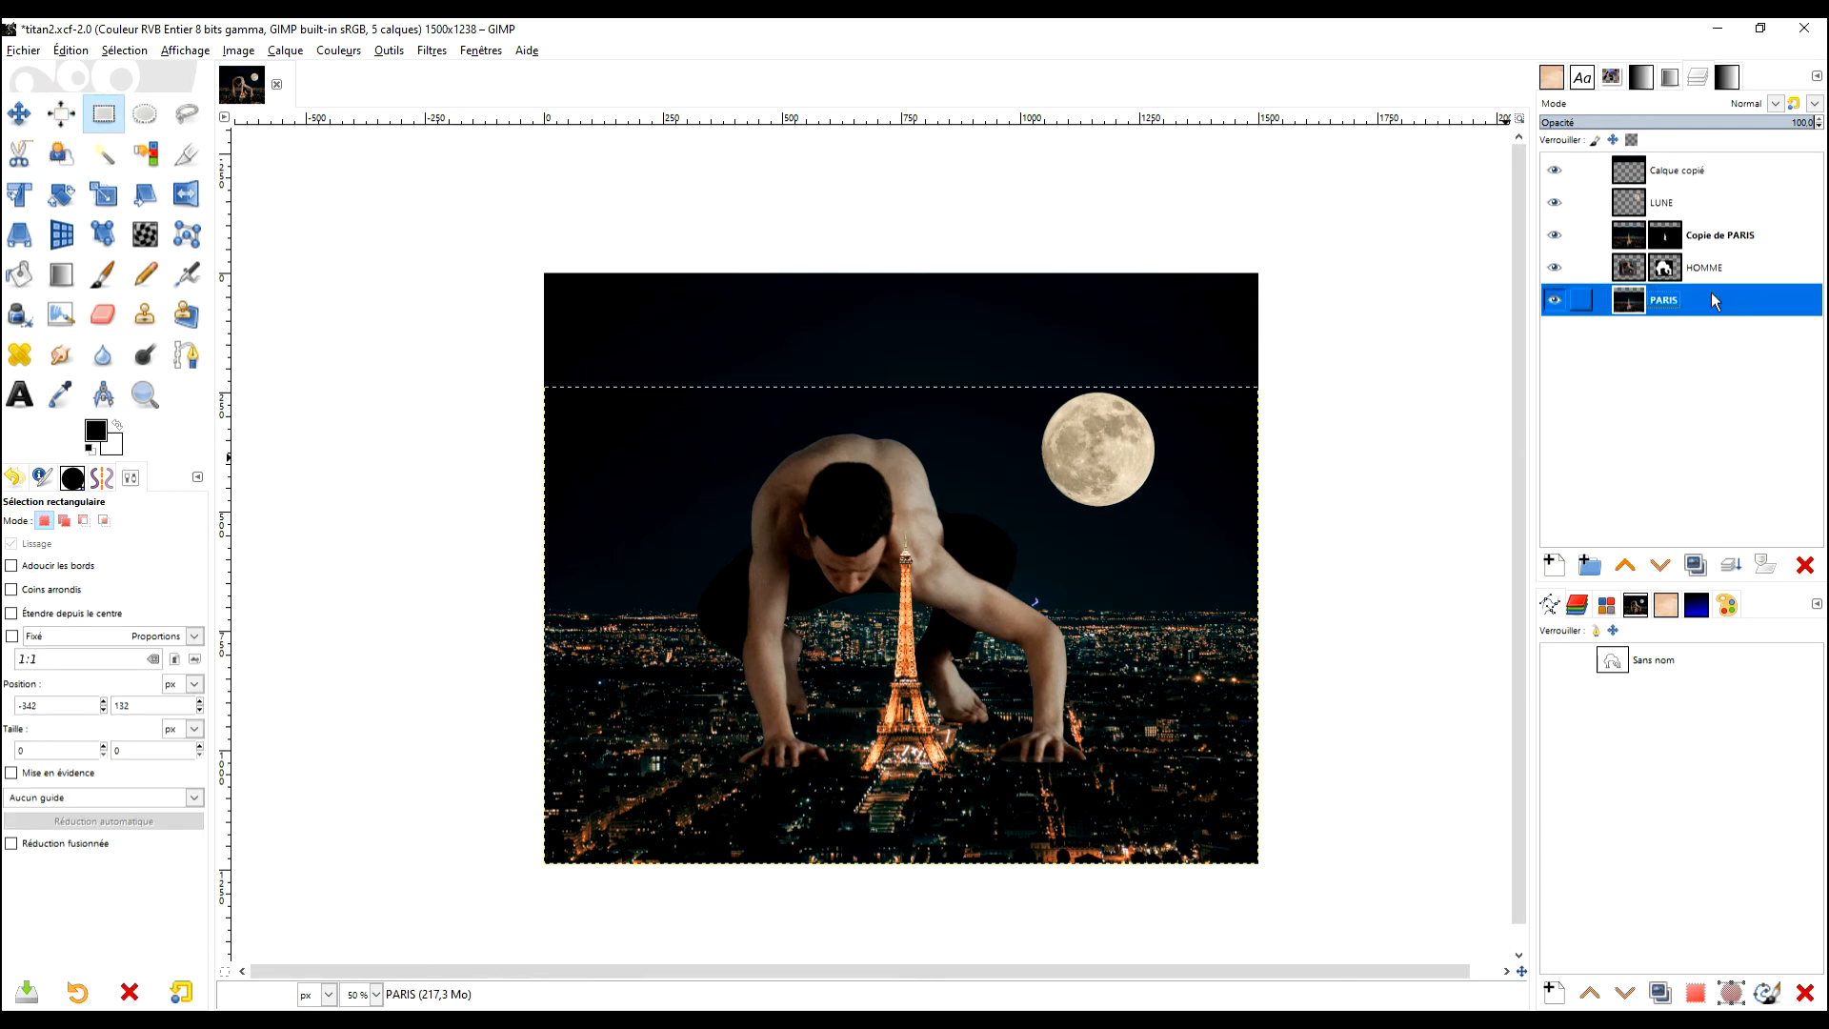
right_click(1638, 312)
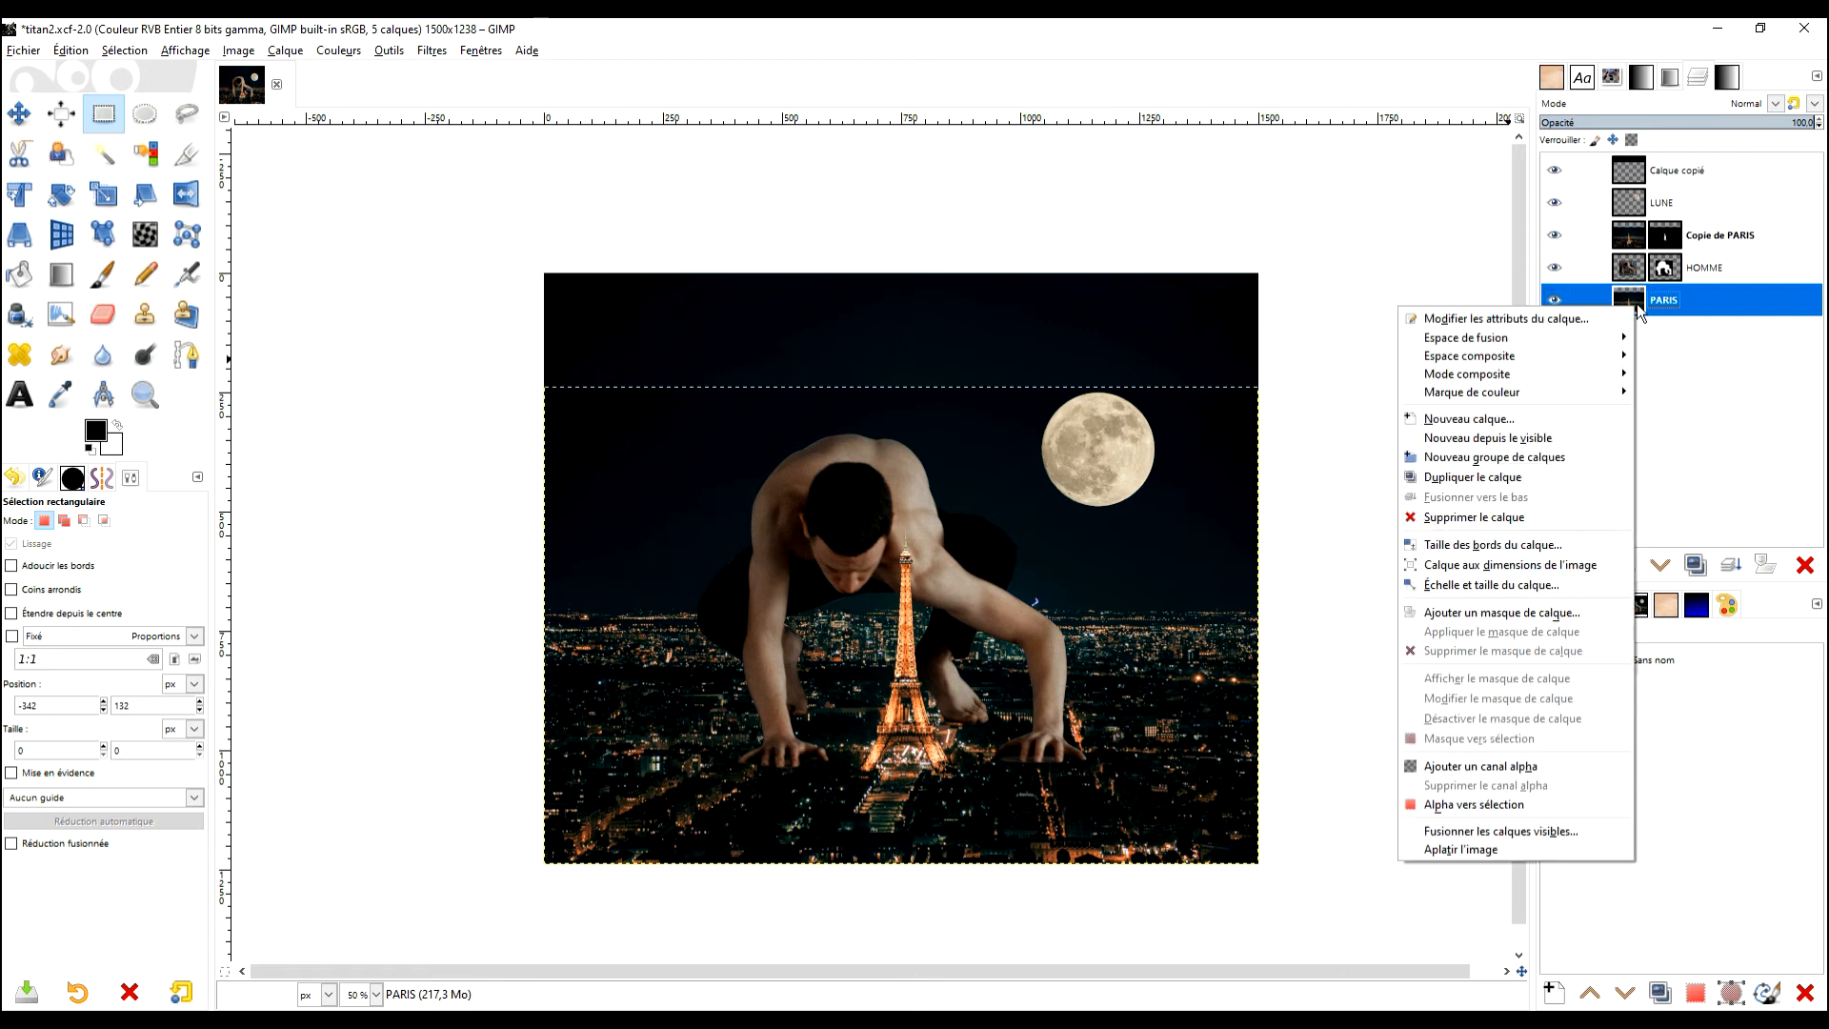
click(1576, 568)
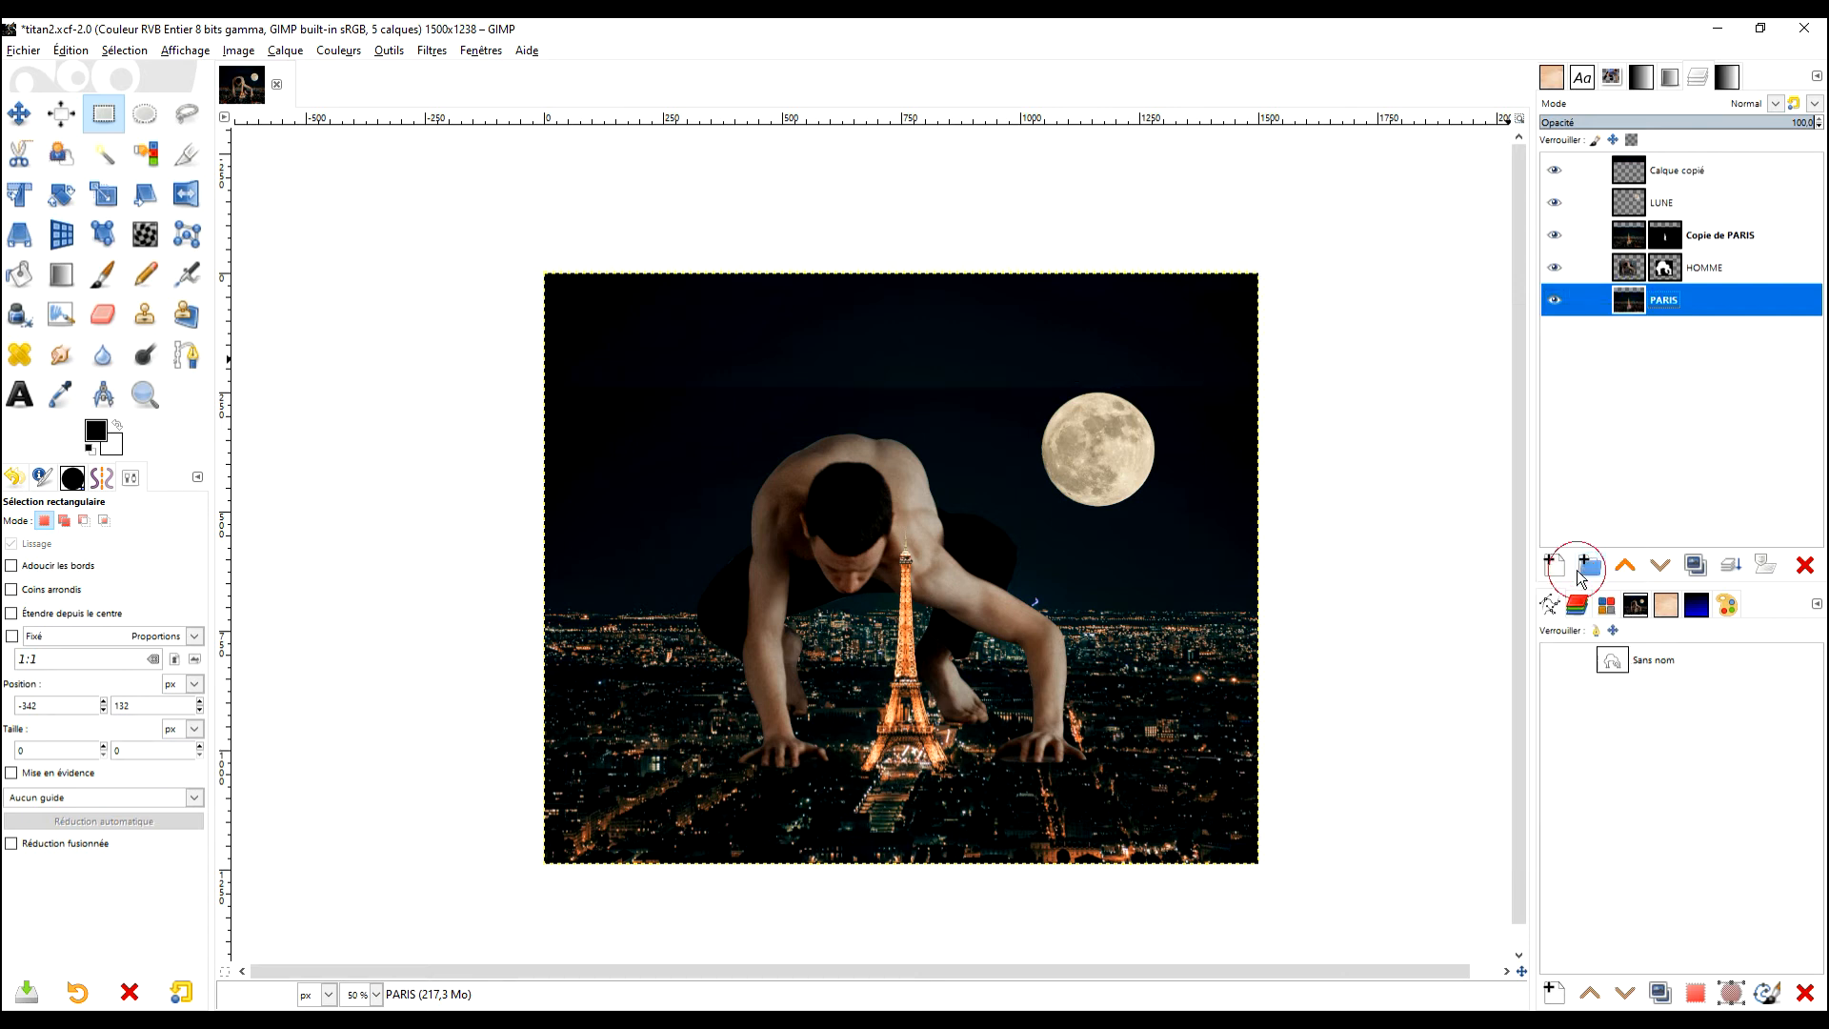
drag(1324, 438, 1311, 415)
scroll(1215, 335, up, 2)
scroll(1214, 335, down, 2)
drag(1240, 355, 1346, 442)
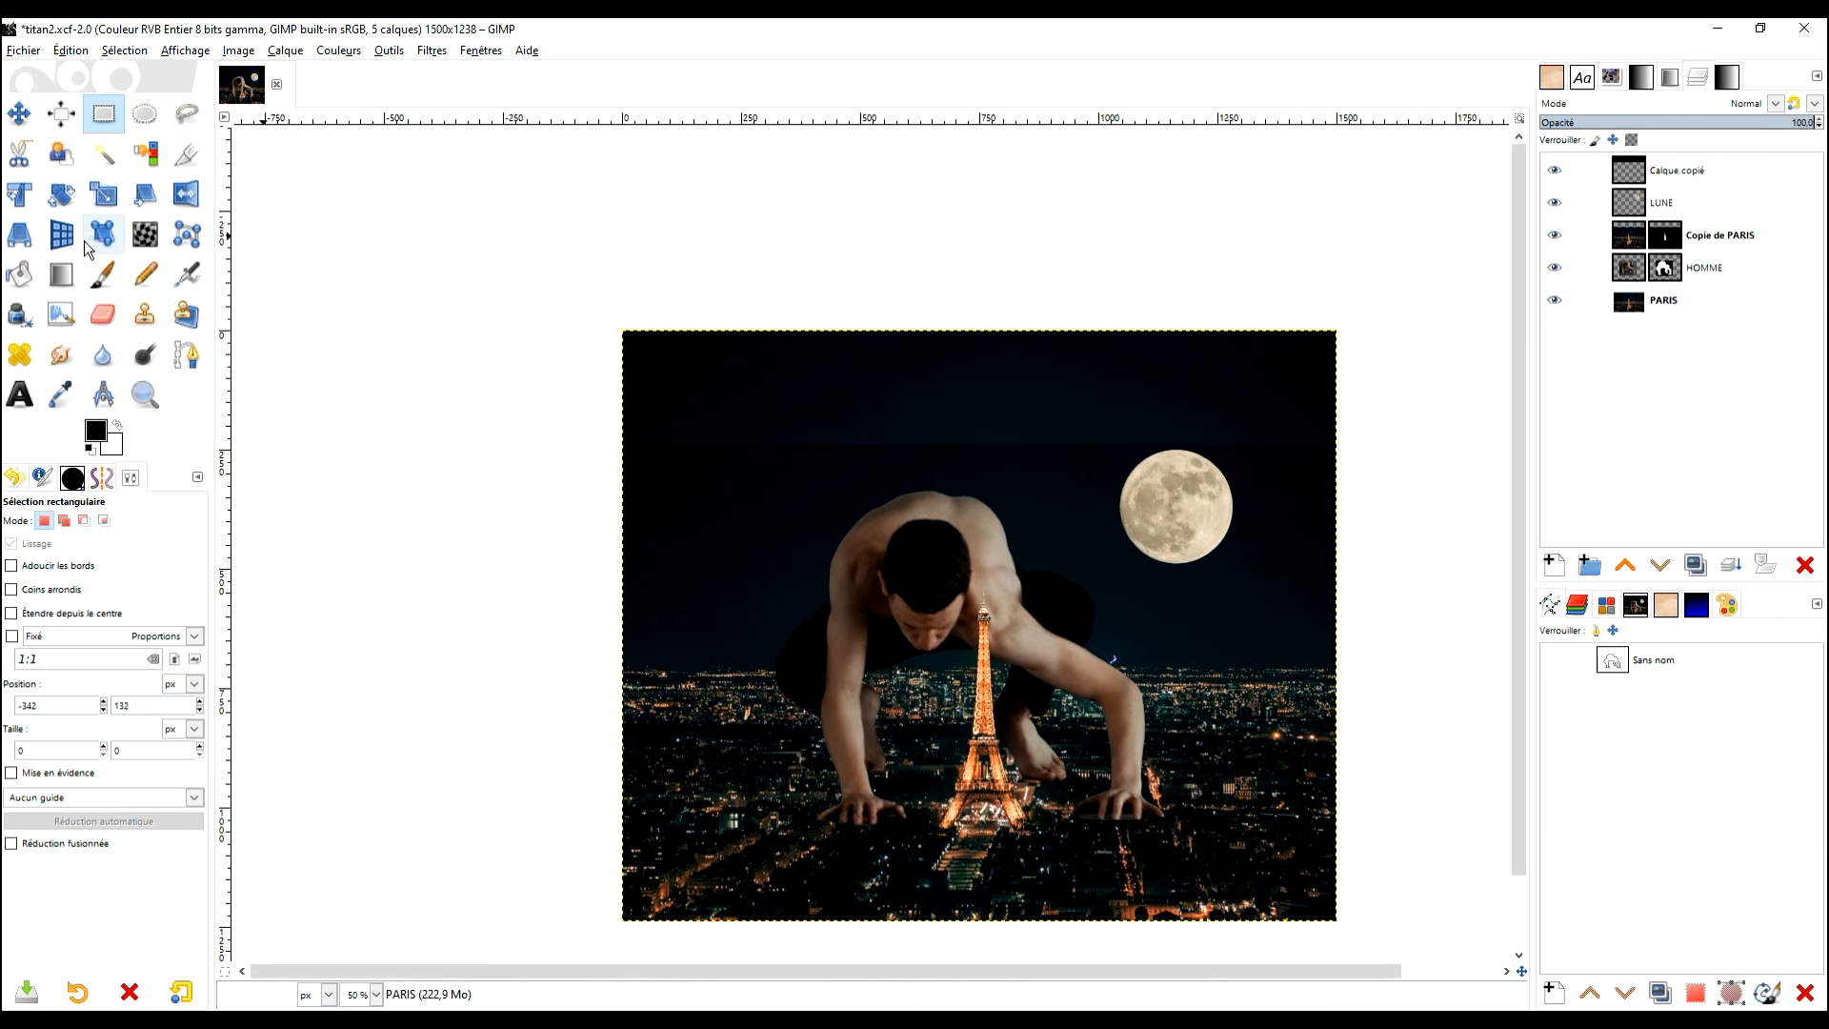
Step: Expand the copied sky layer (Calque copié) to the dimensions of the image
click(186, 193)
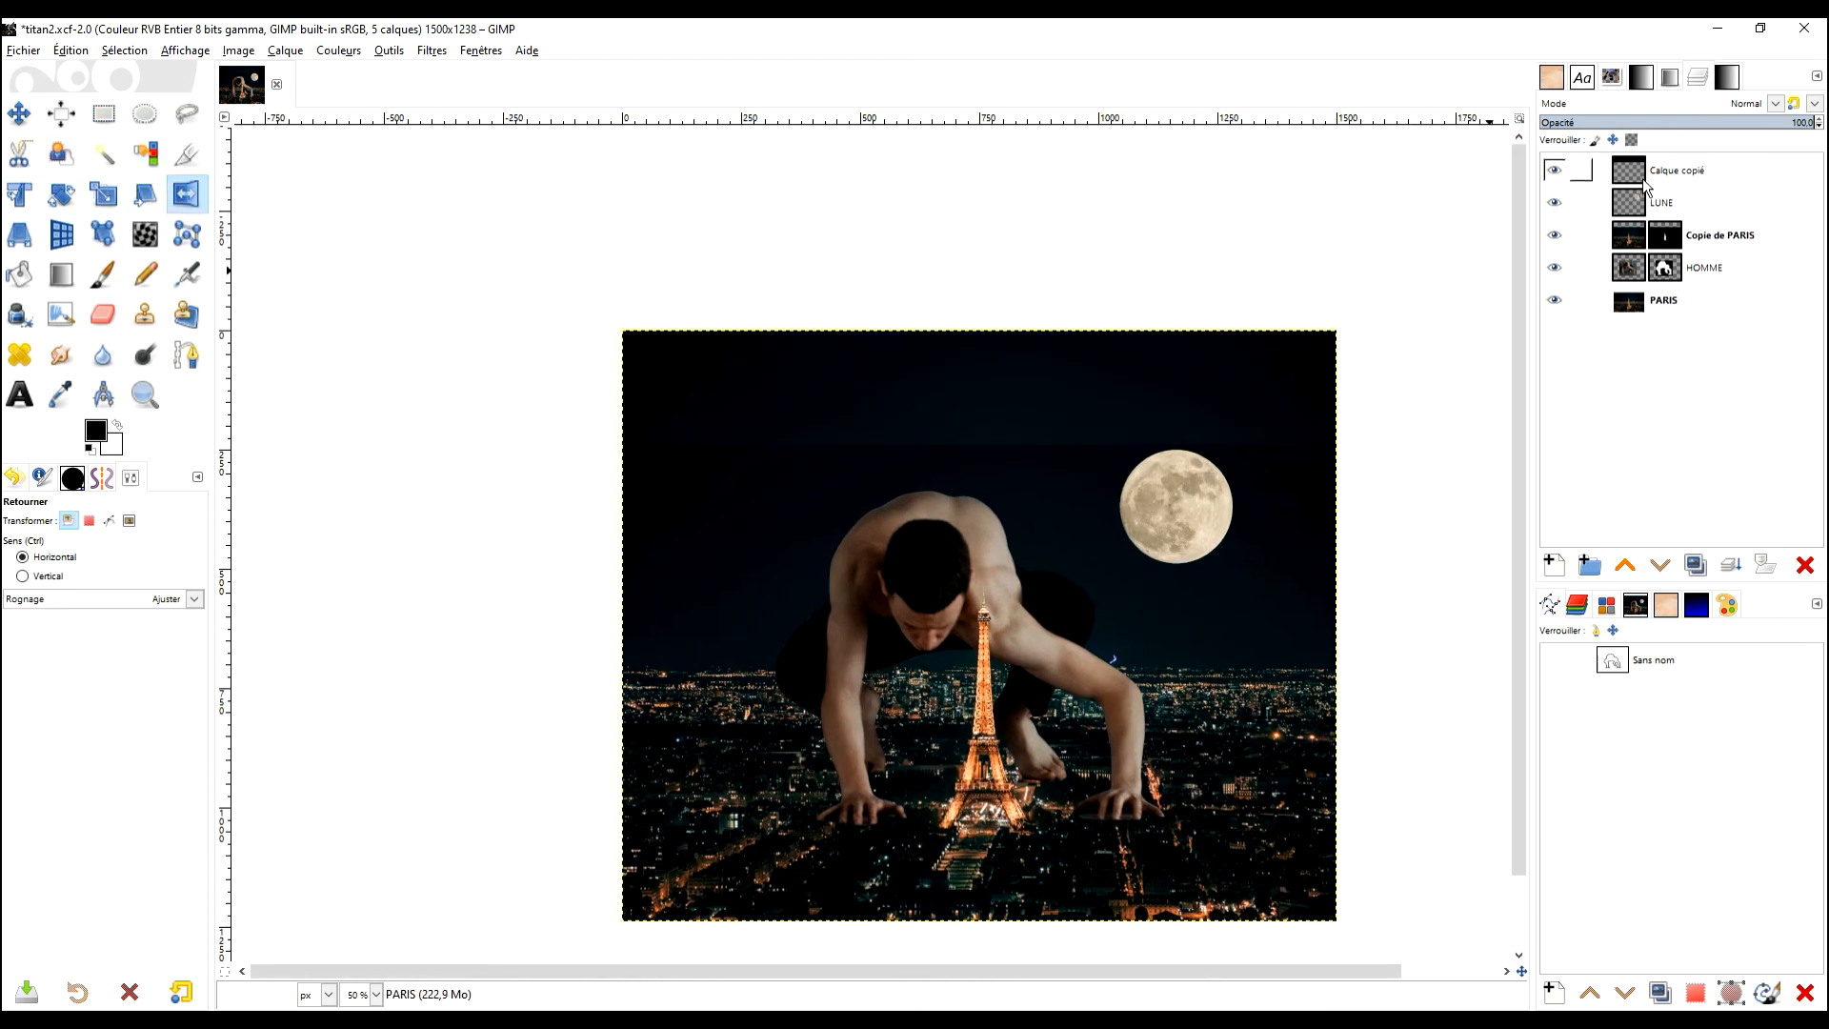
click(1646, 181)
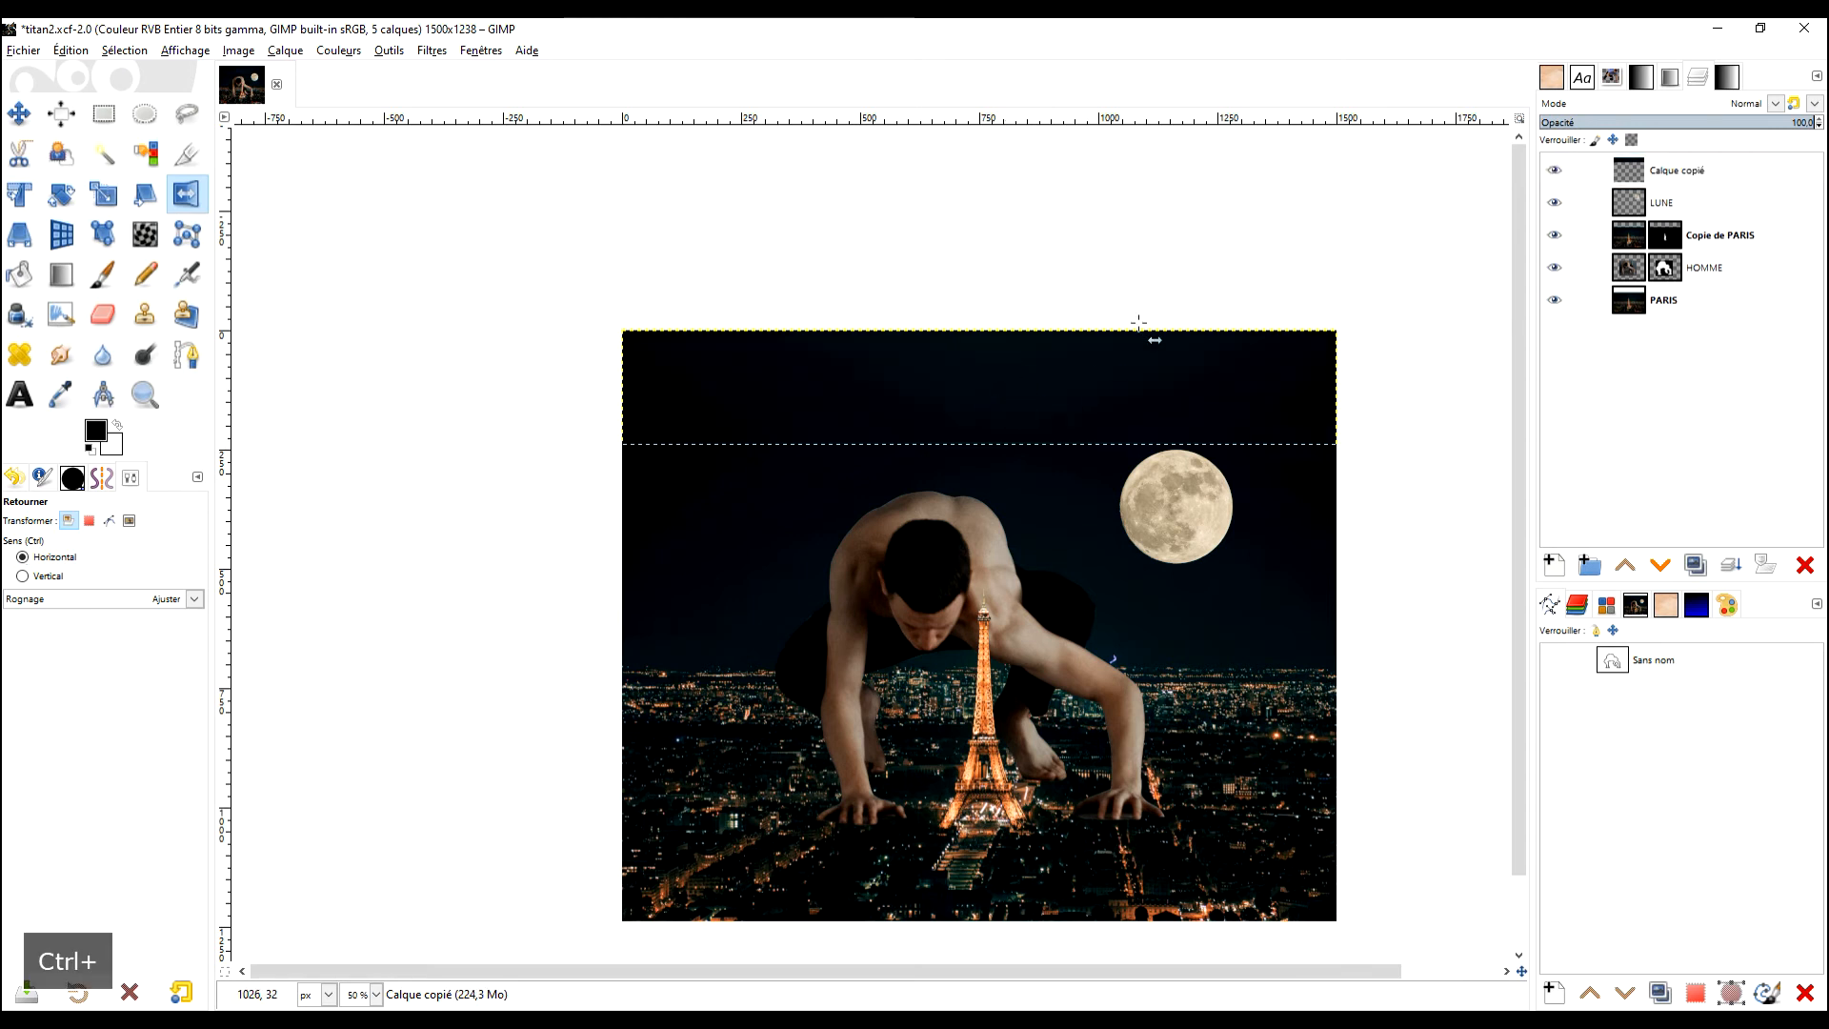
key(r)
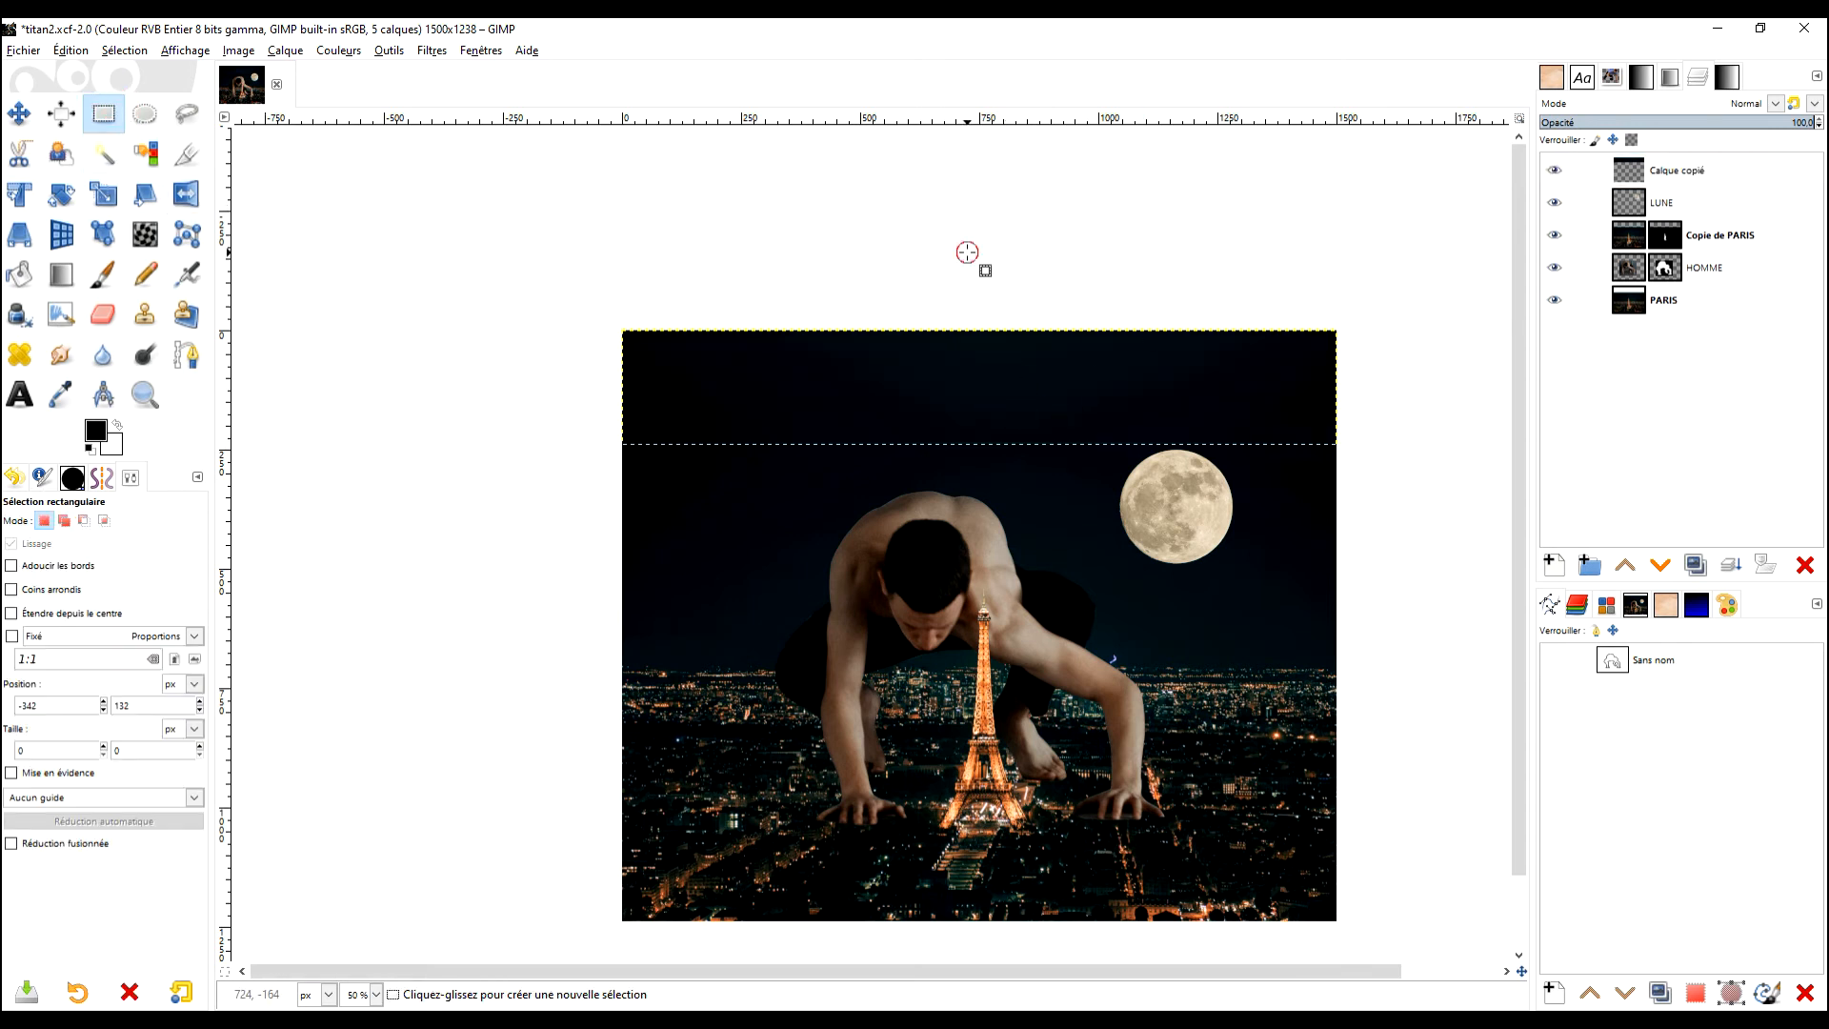
right_click(1636, 179)
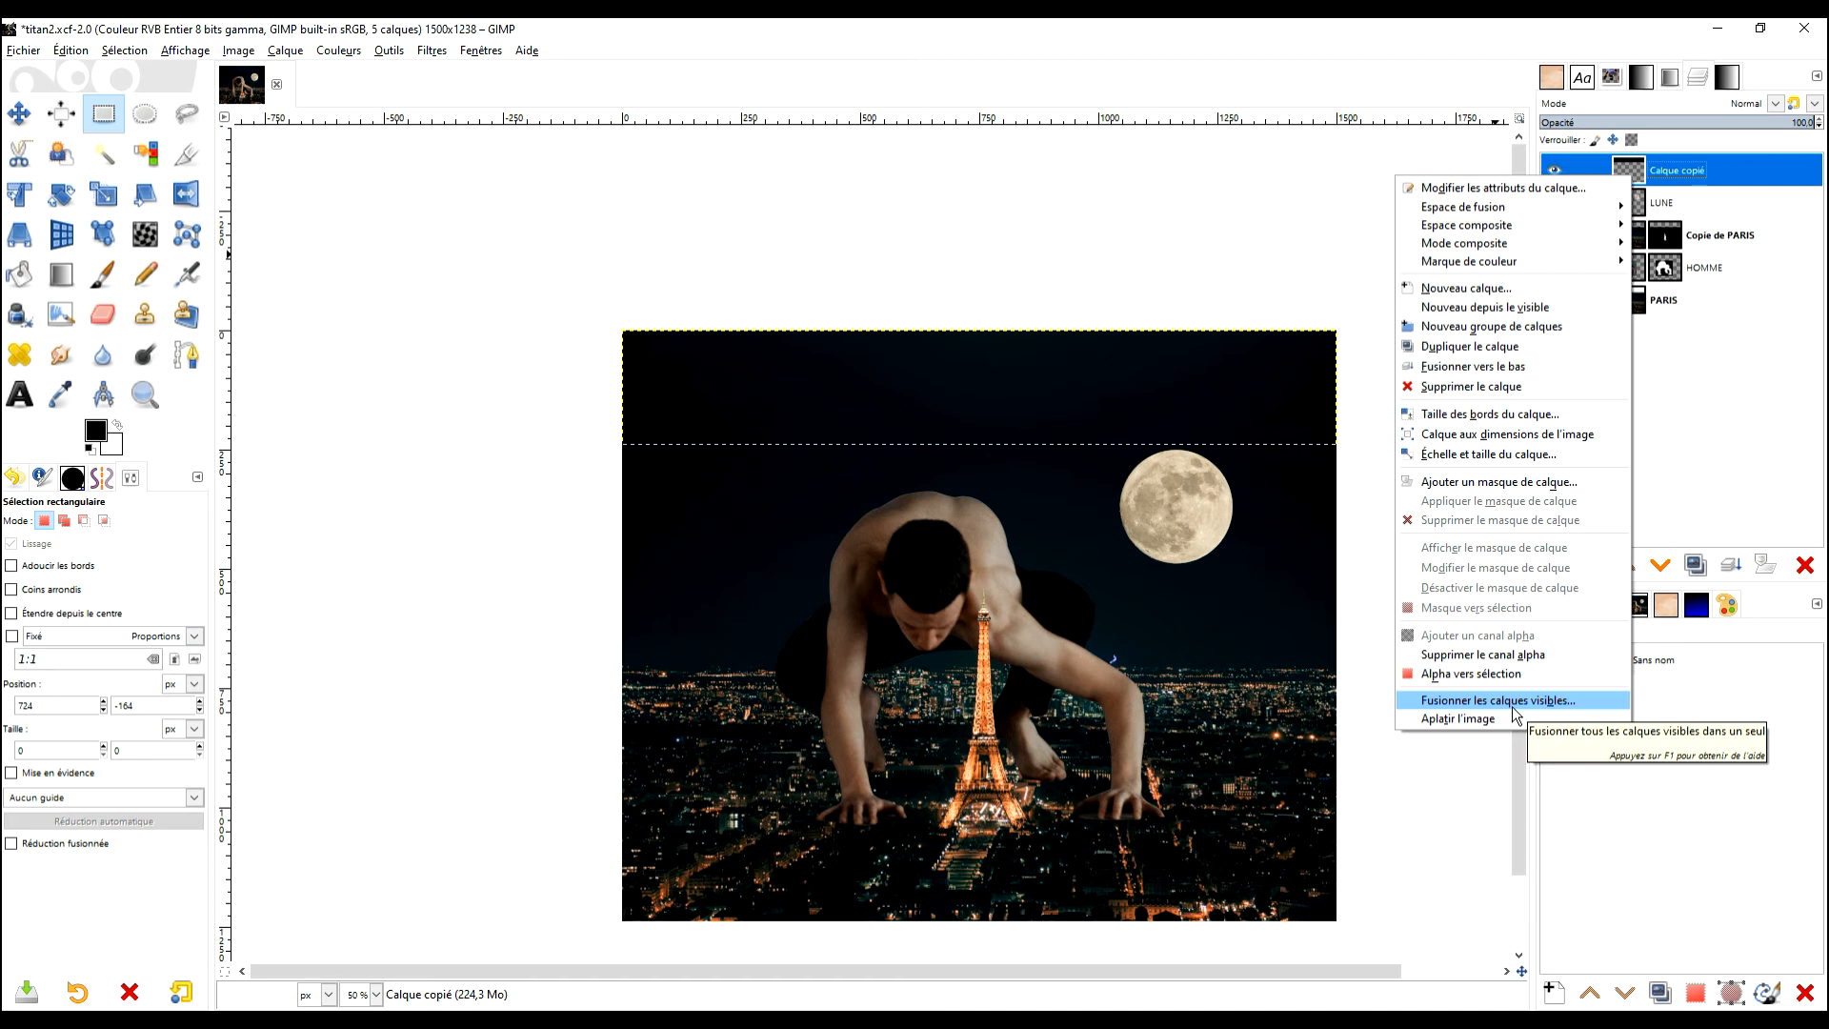
click(1511, 435)
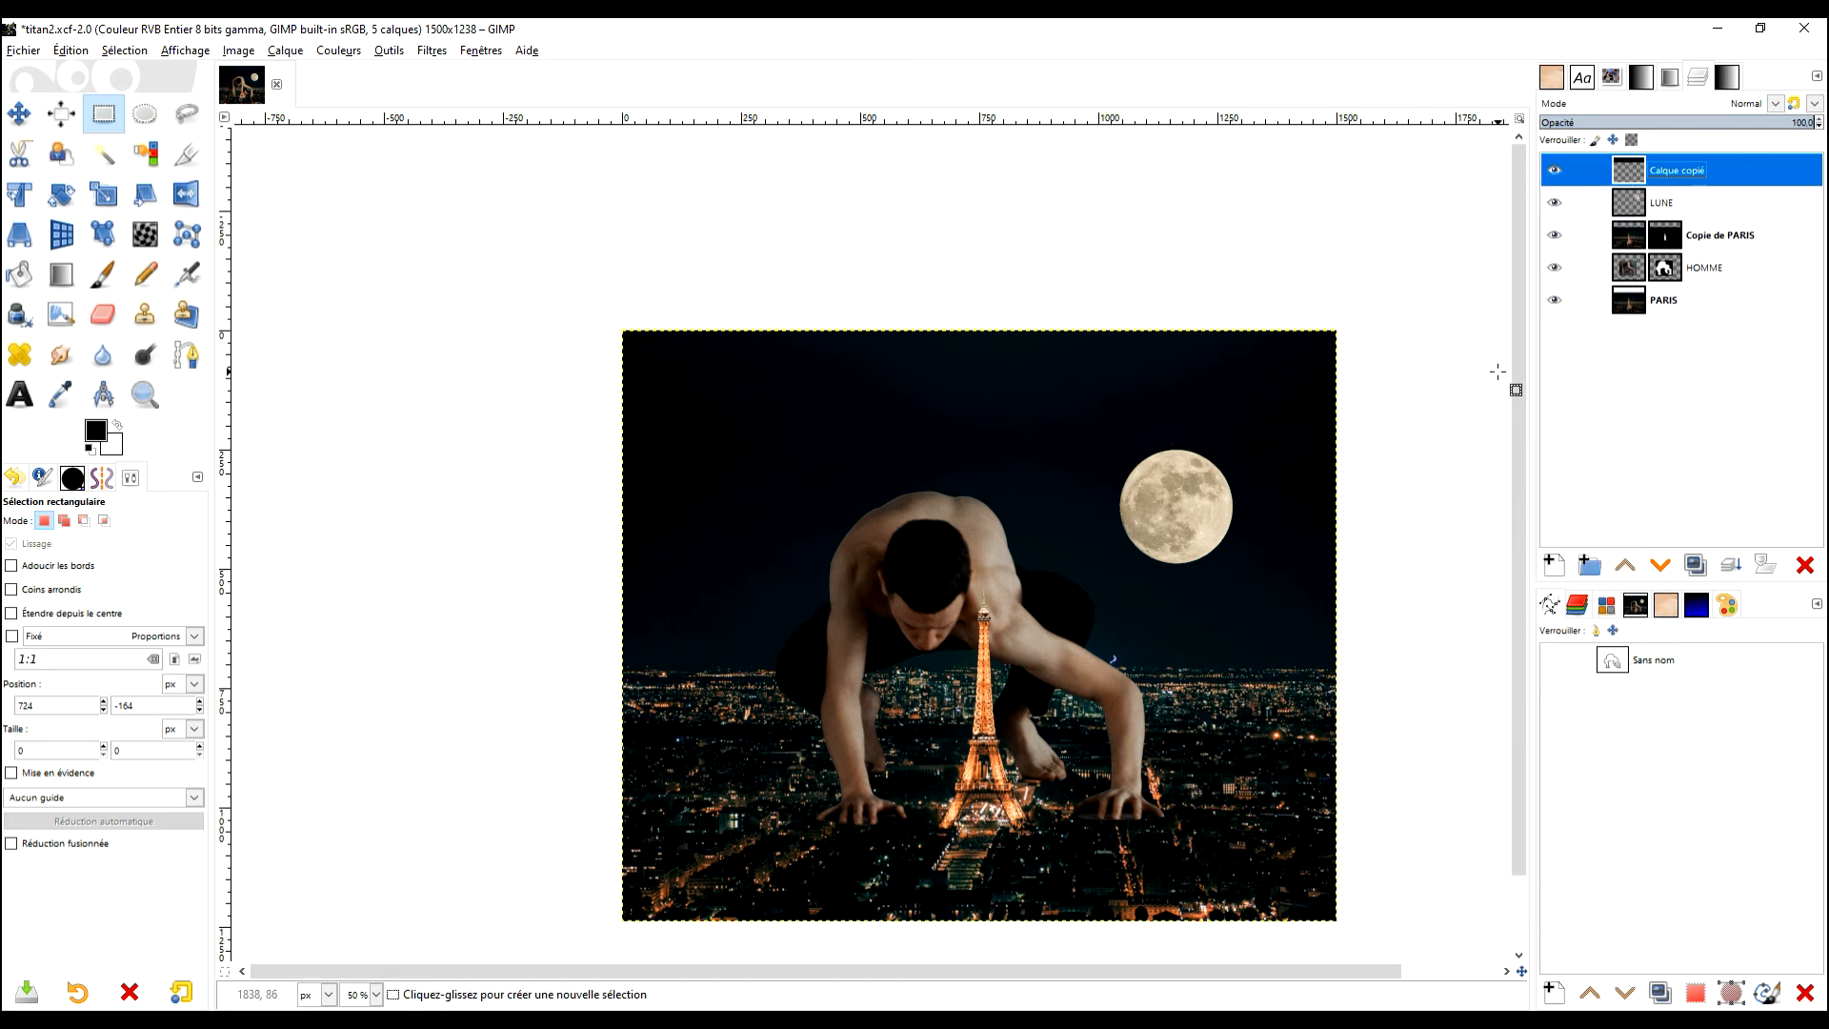
drag(1325, 452, 1300, 420)
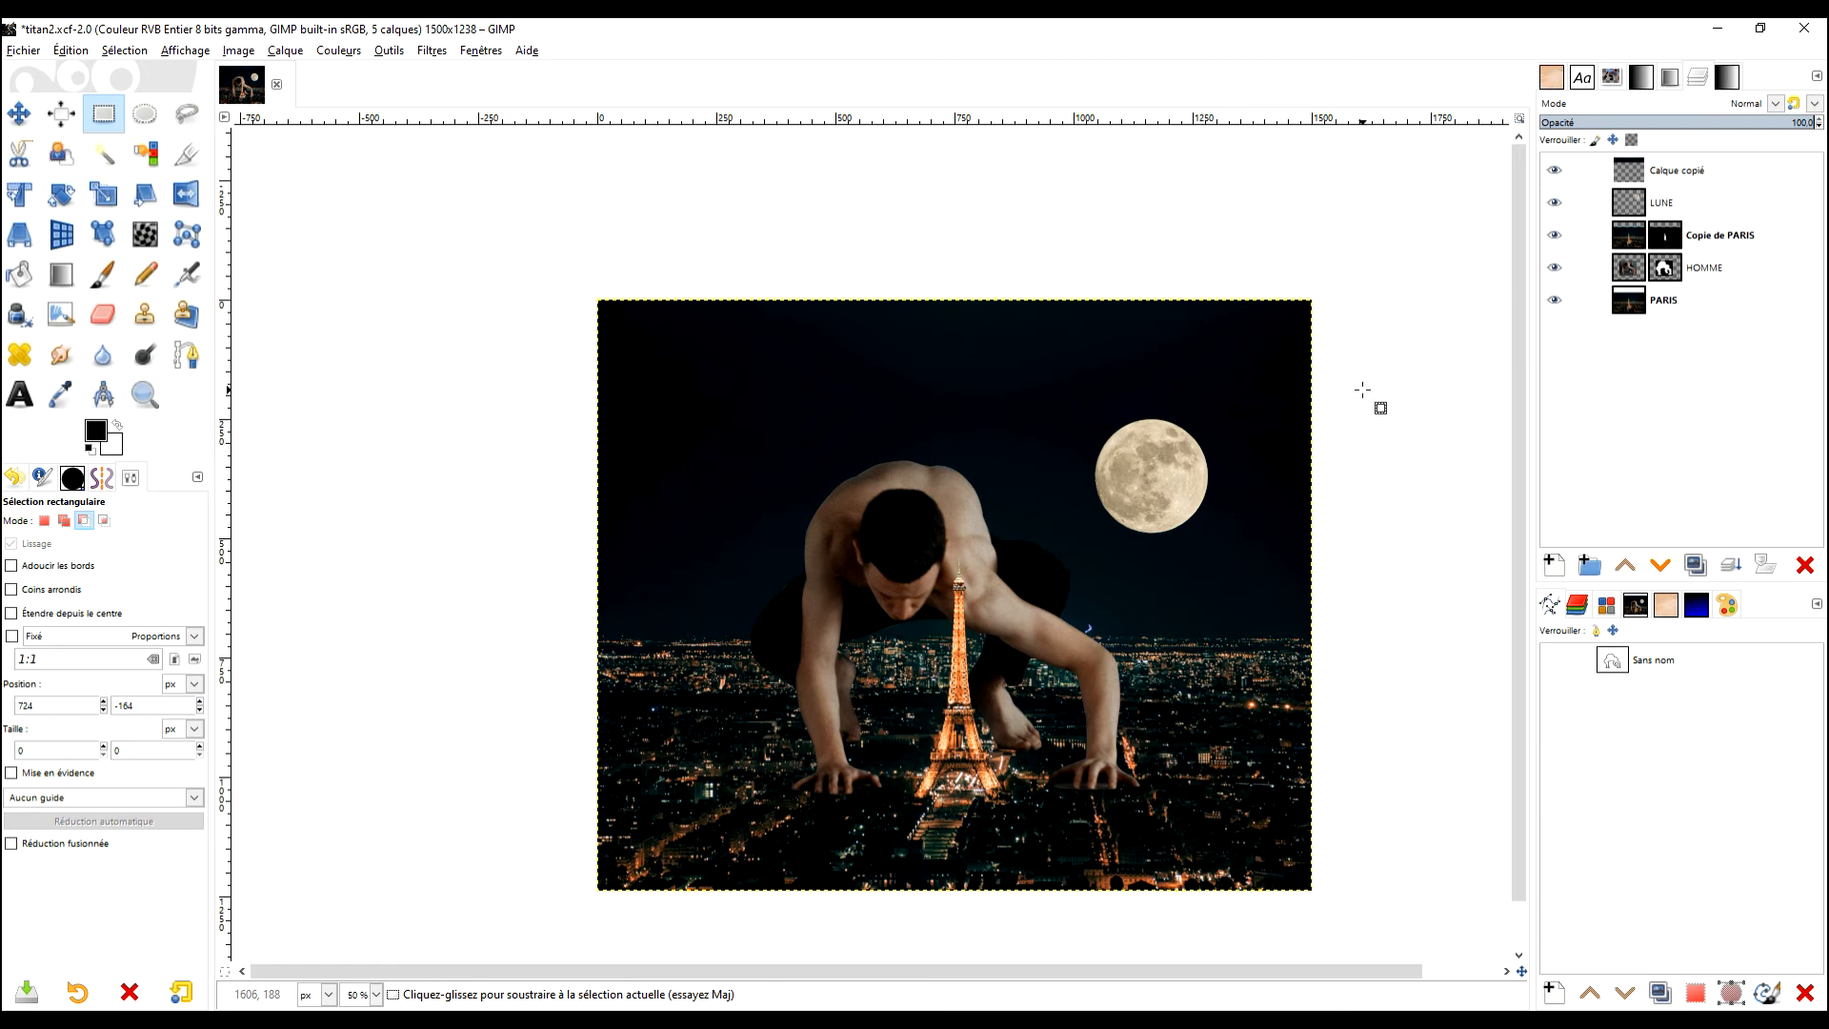
Step: Move the moon up and closer to the man's back, raising the LUNE layer above the copied sky layer
key(m)
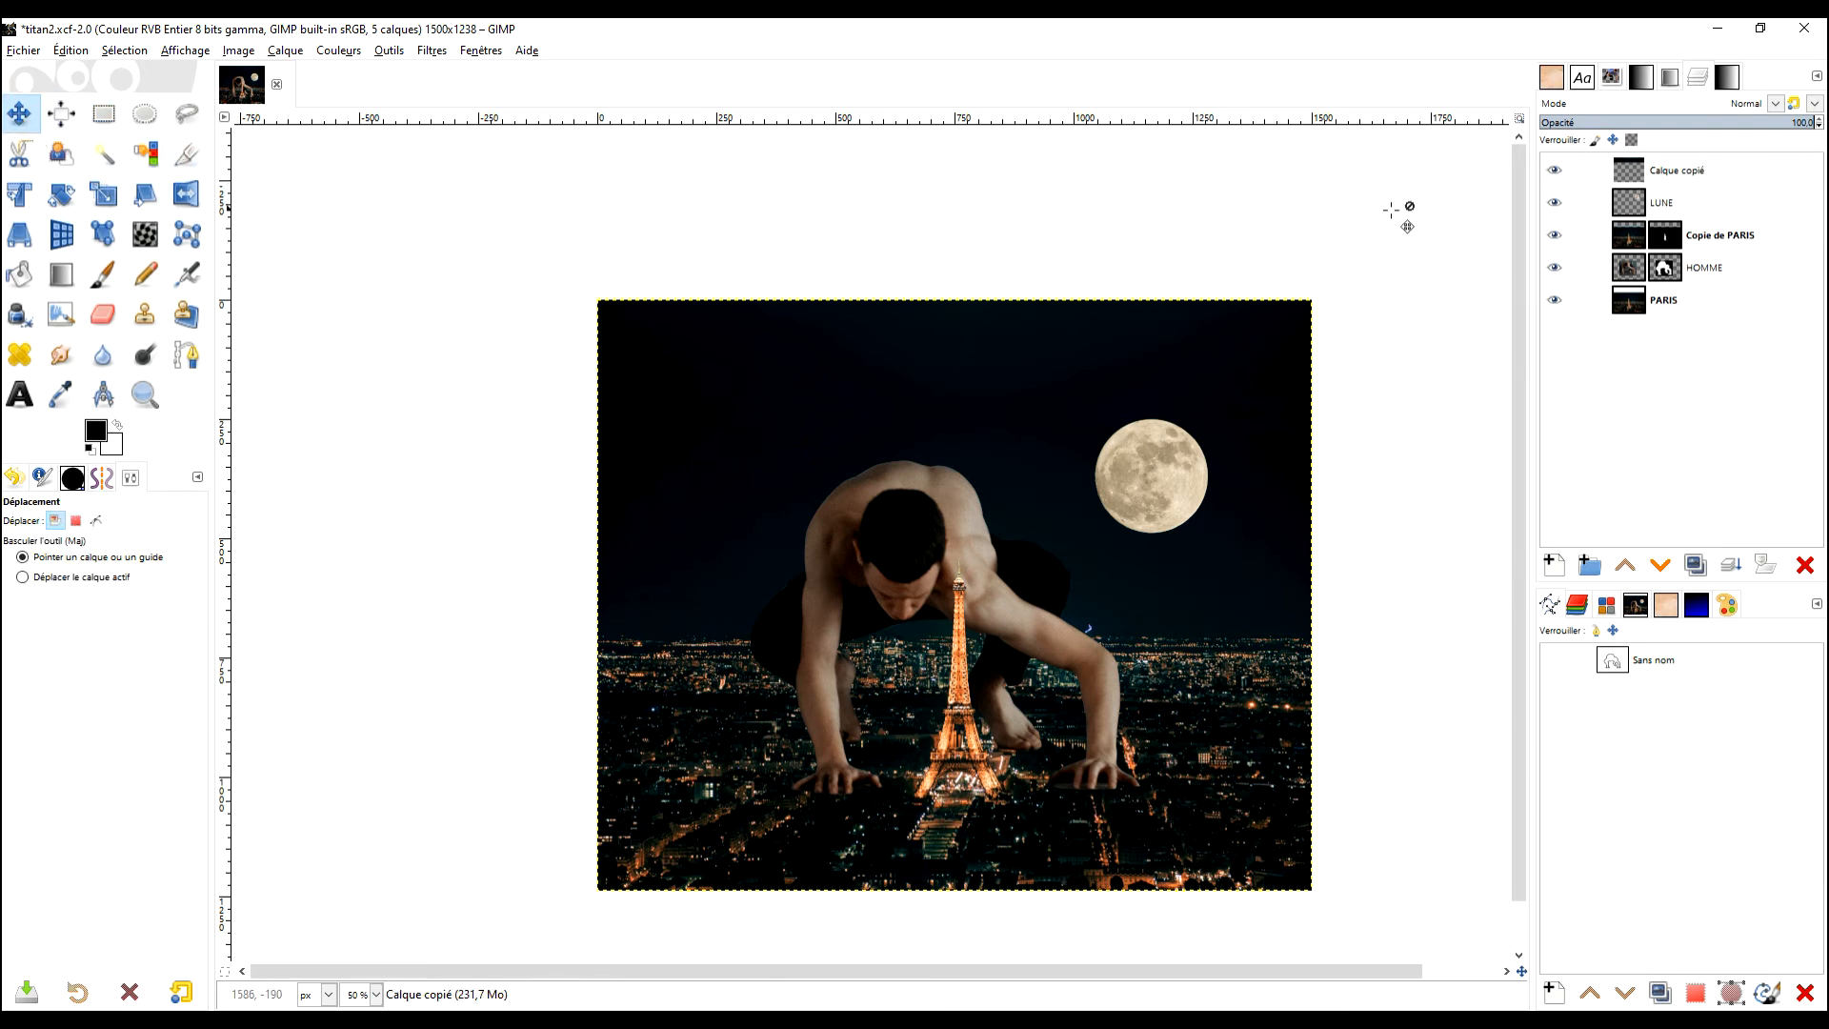
drag(1130, 485, 1063, 426)
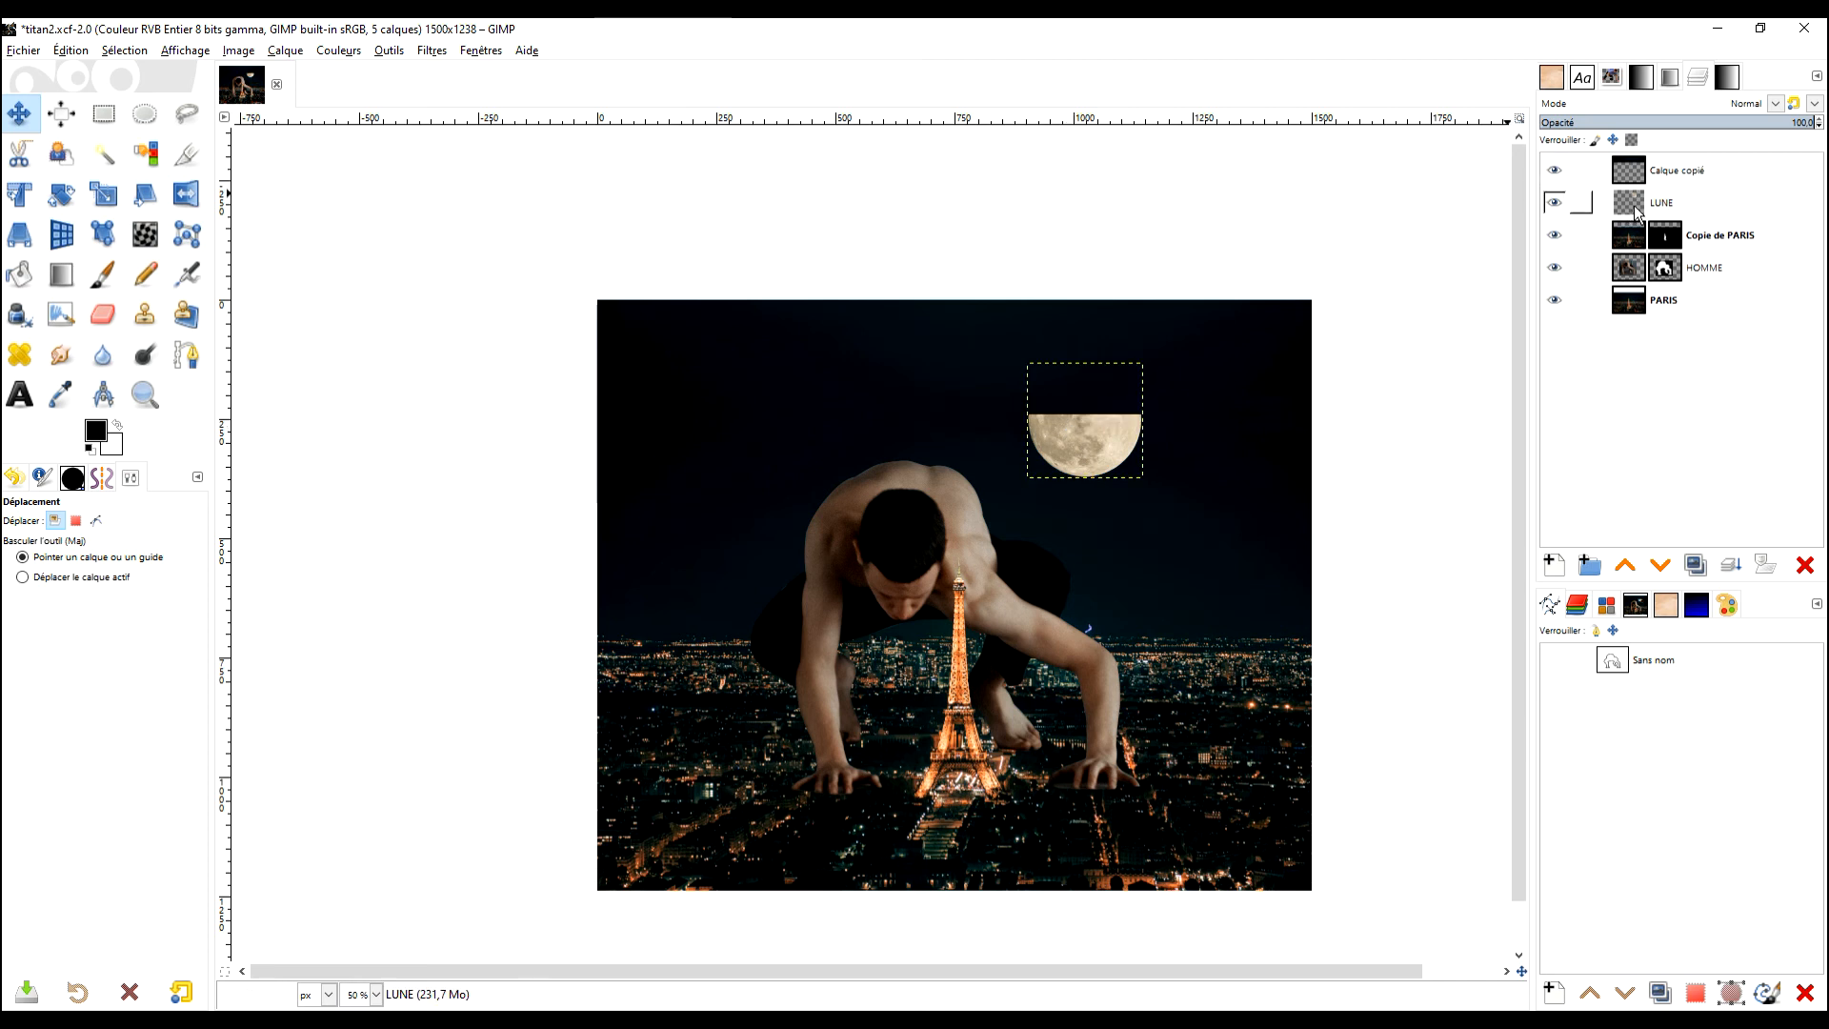
click(1637, 212)
click(1626, 565)
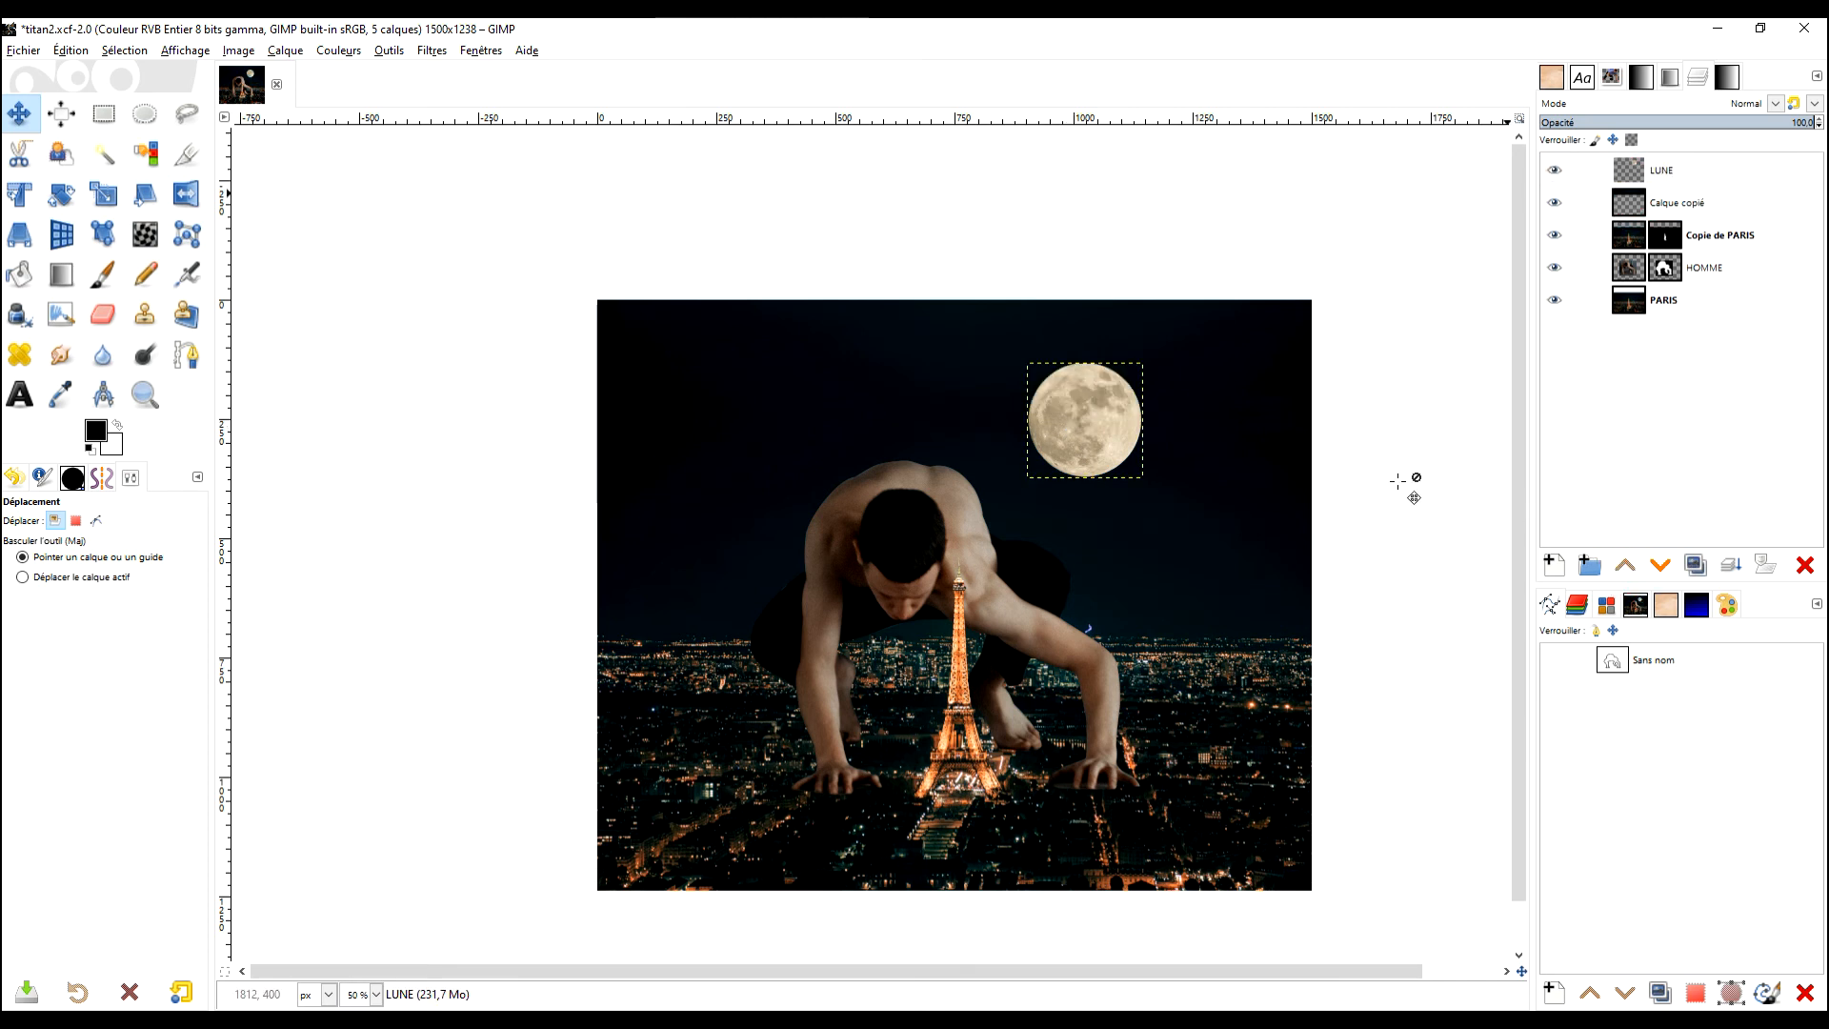
drag(1082, 416, 1050, 397)
scroll(992, 531, up, 1)
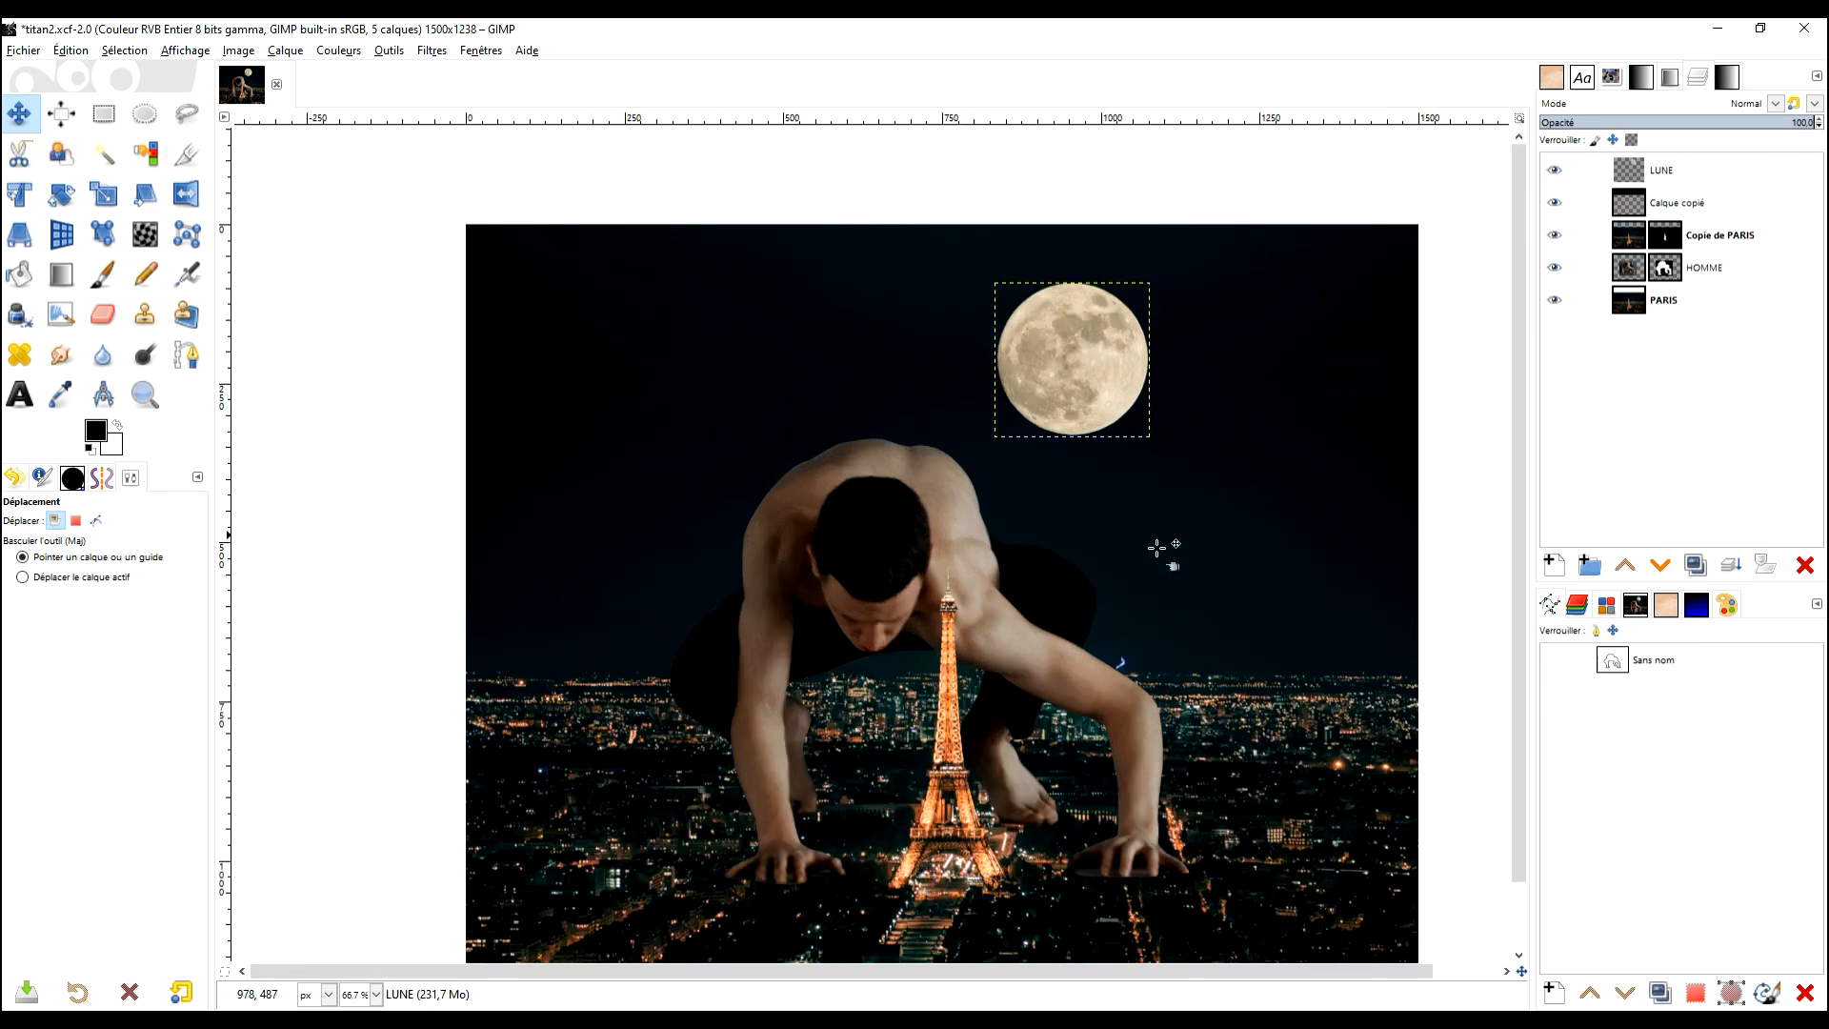
drag(1266, 562, 1180, 474)
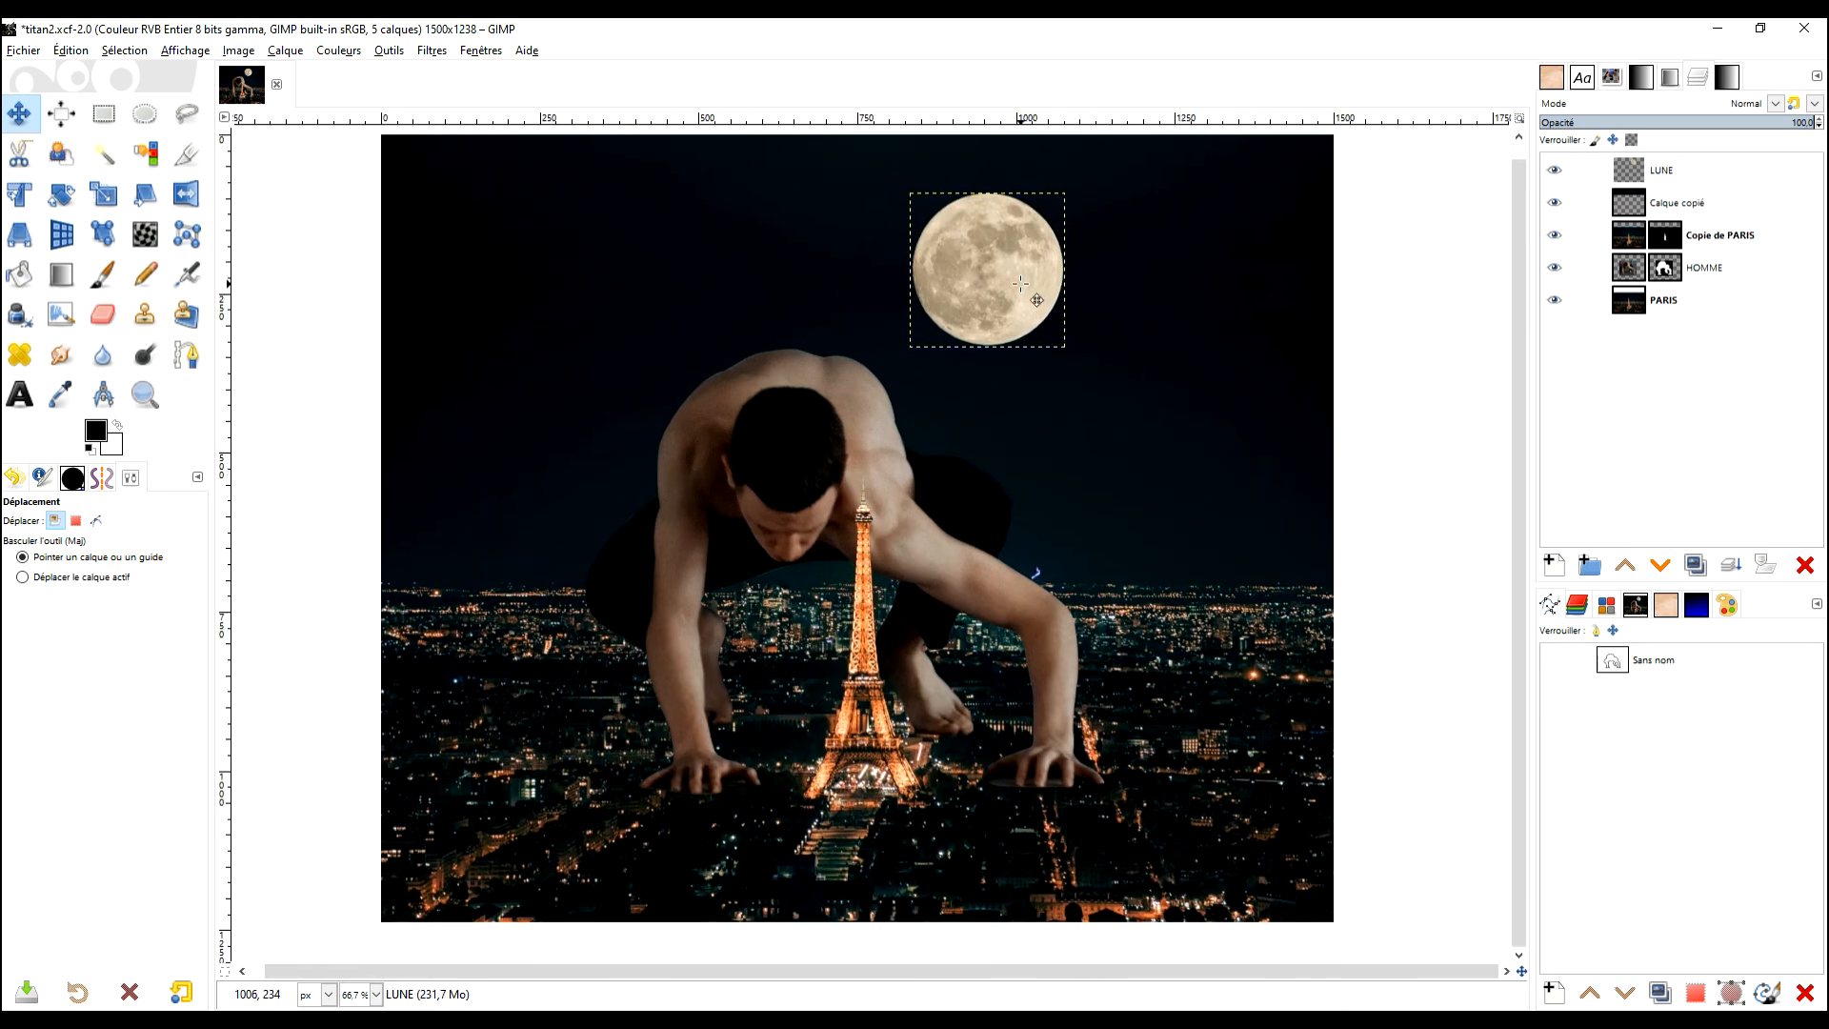
Step: Select the PARIS layer and save the project
click(1637, 301)
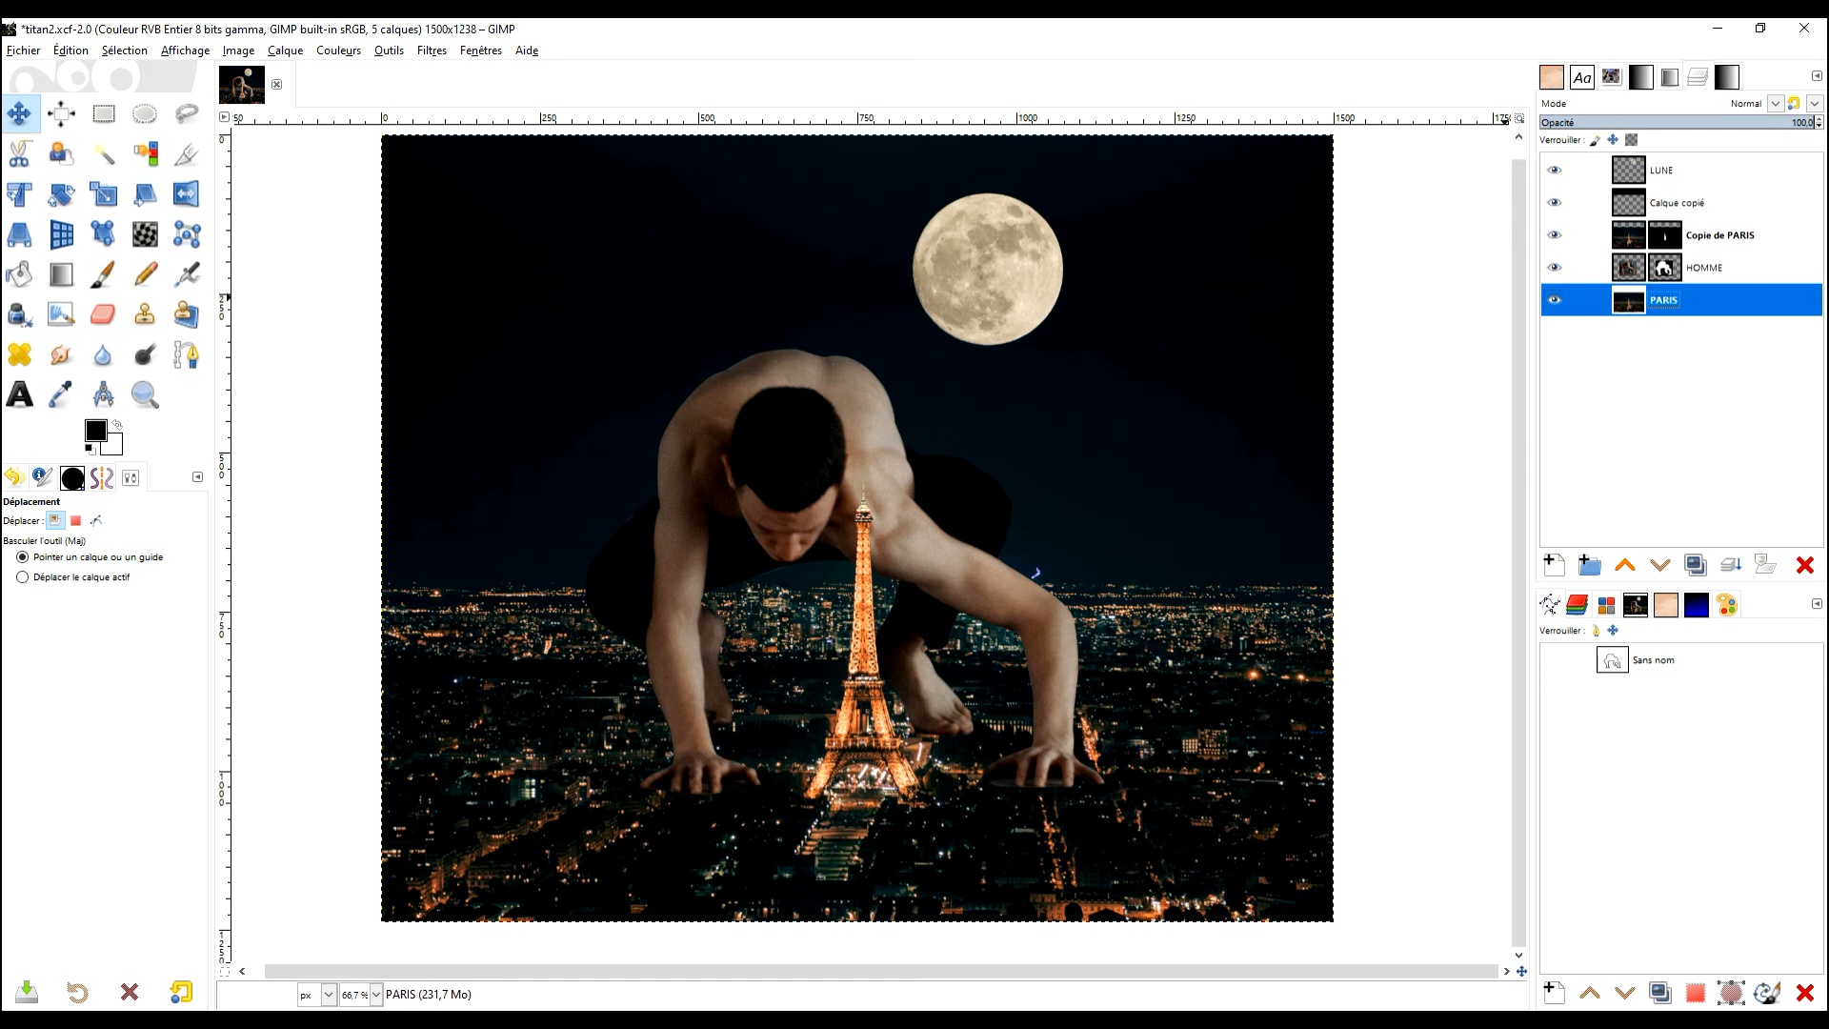
key(ctrl+s)
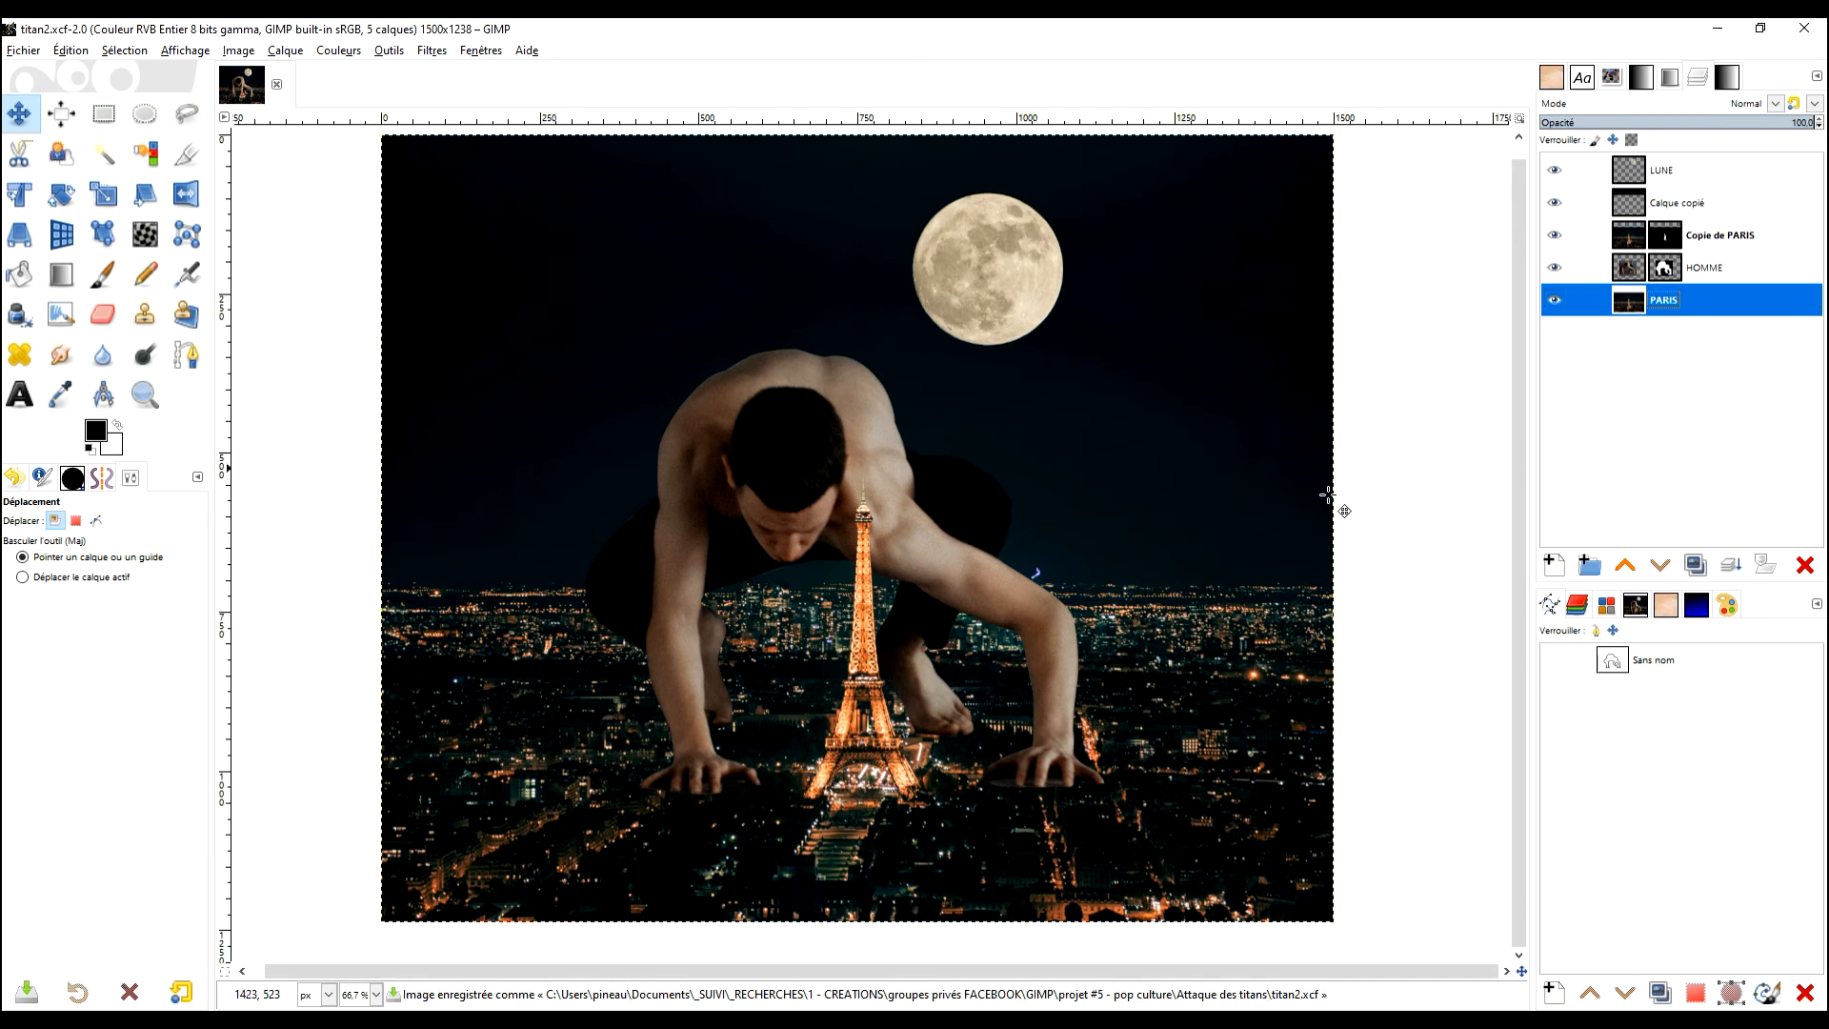
click(23, 52)
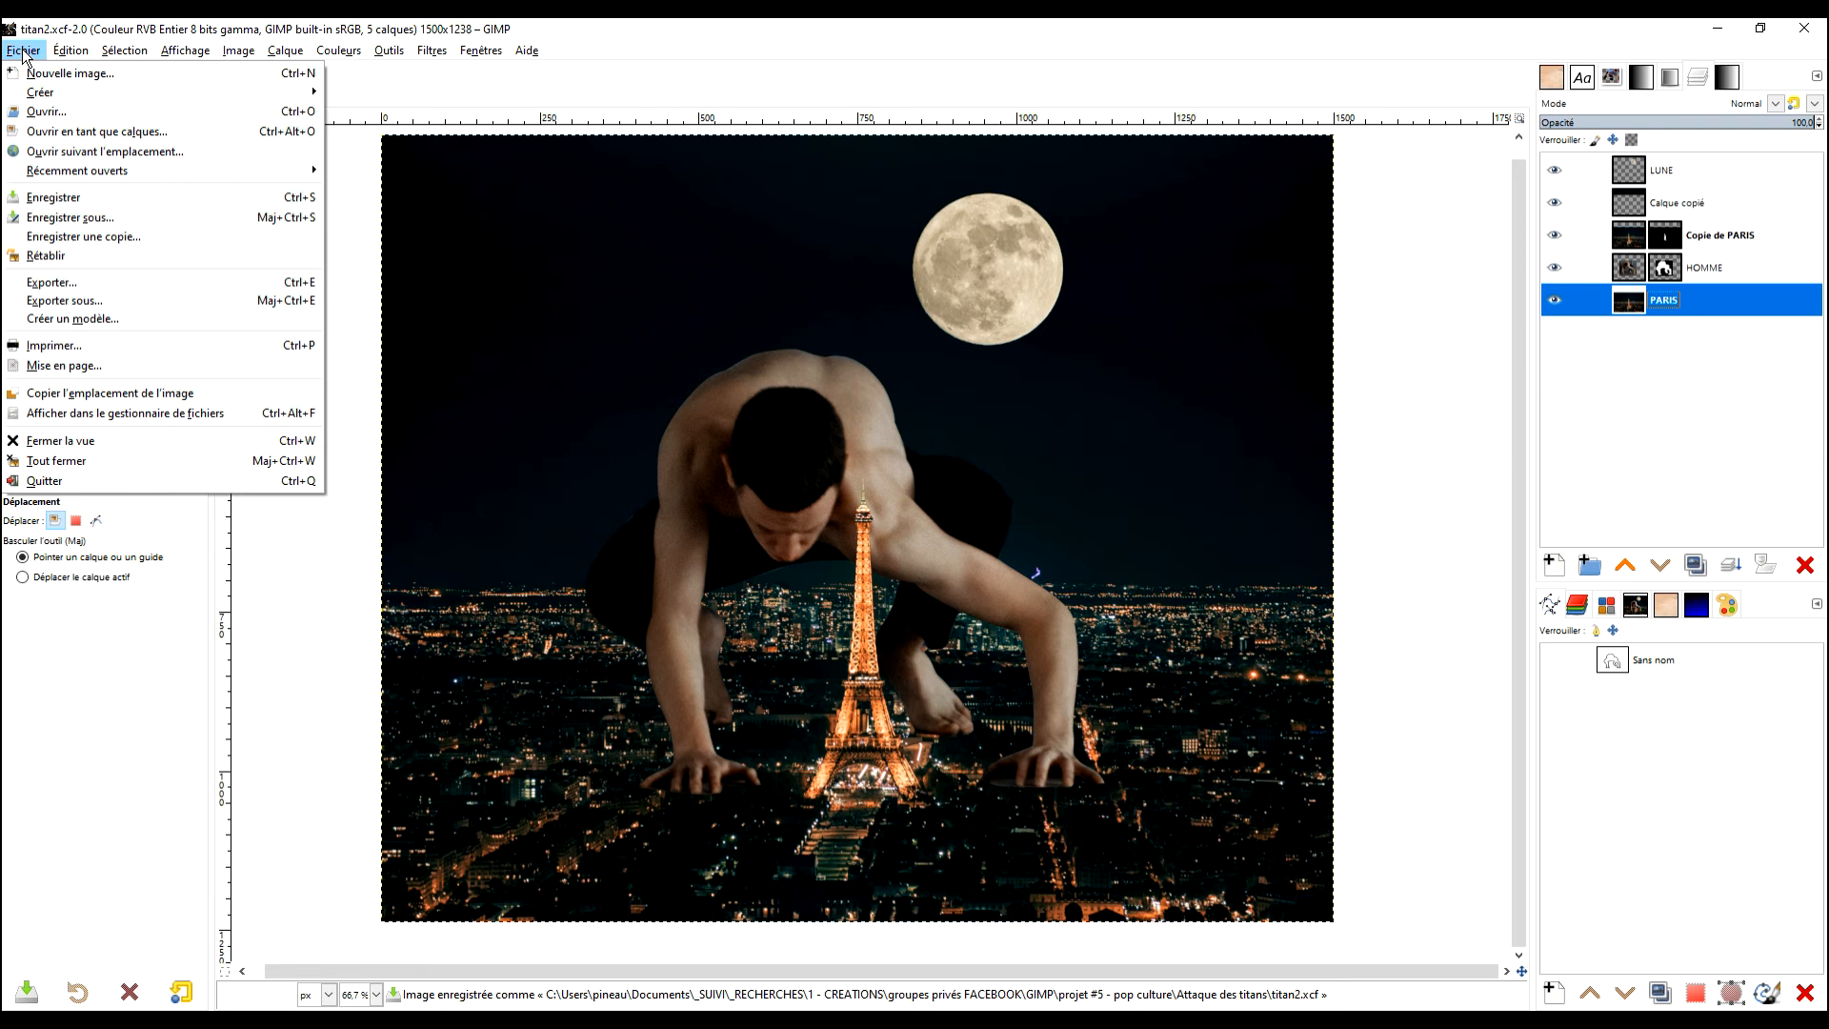
click(1444, 352)
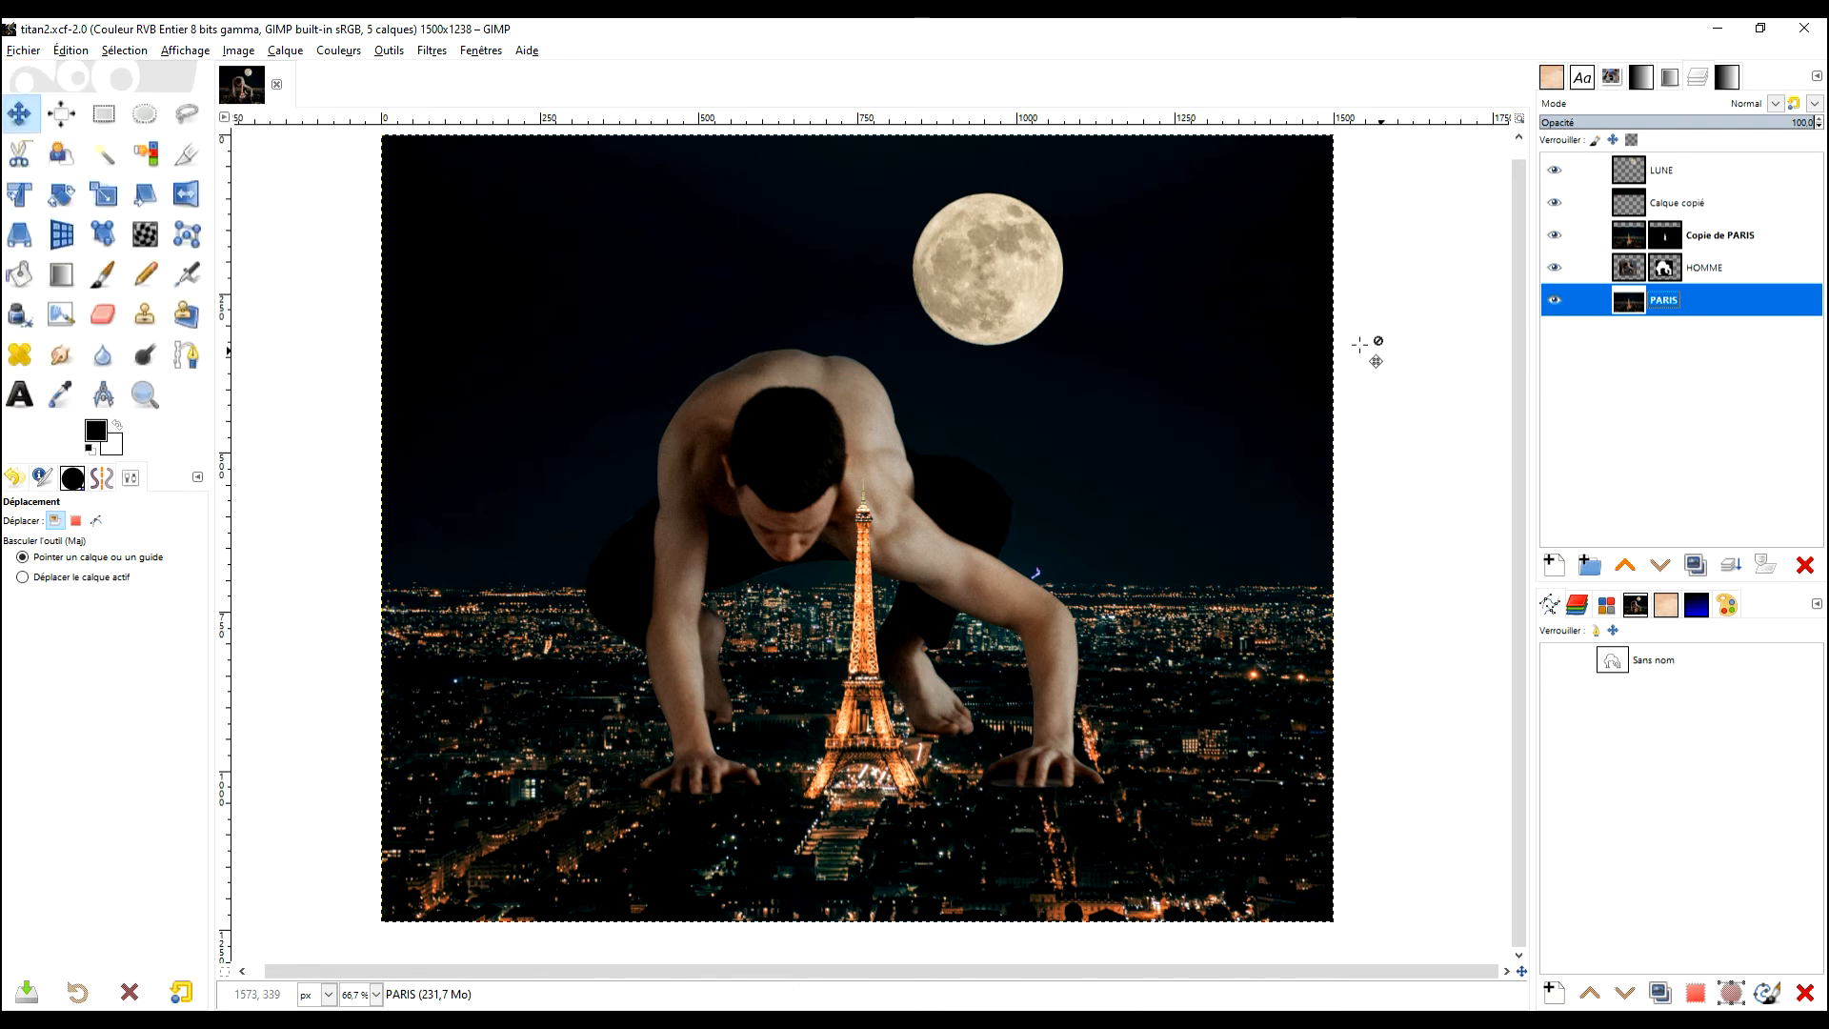
Step: Open guy-407161_640.jpg from the Attaque des titans folder as a layer in the current image
click(22, 51)
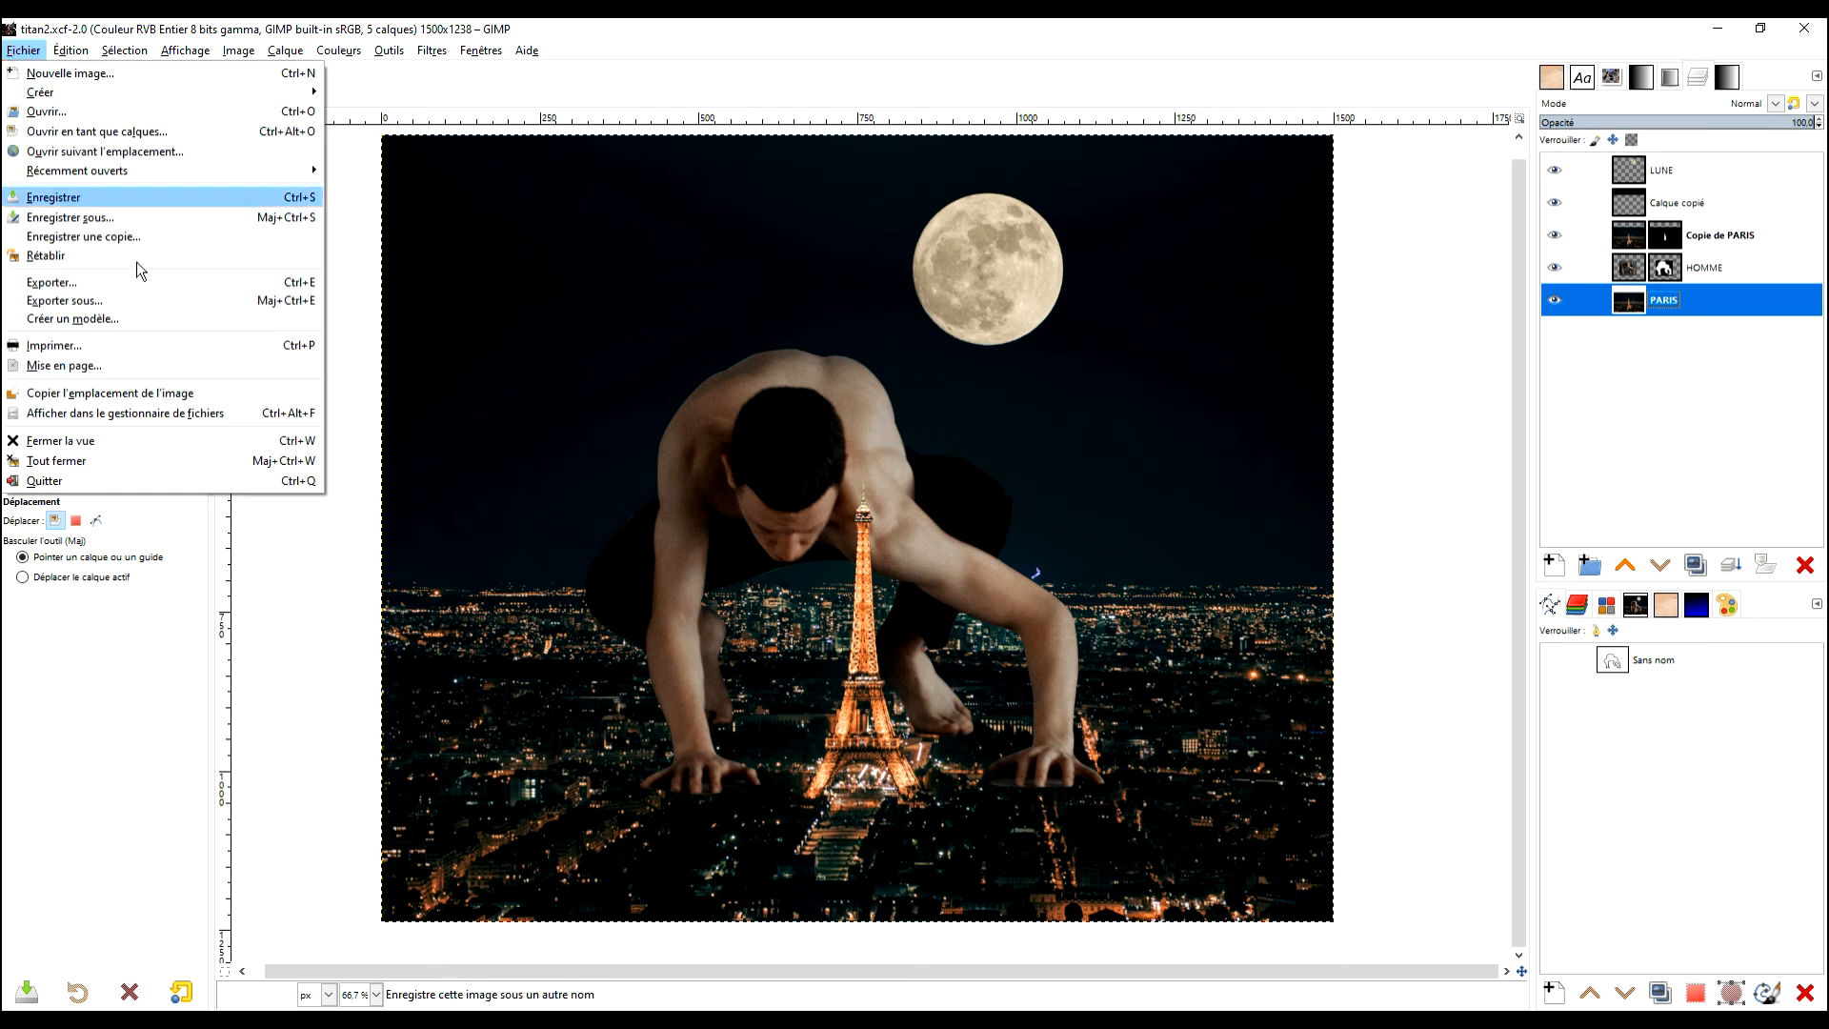
click(153, 132)
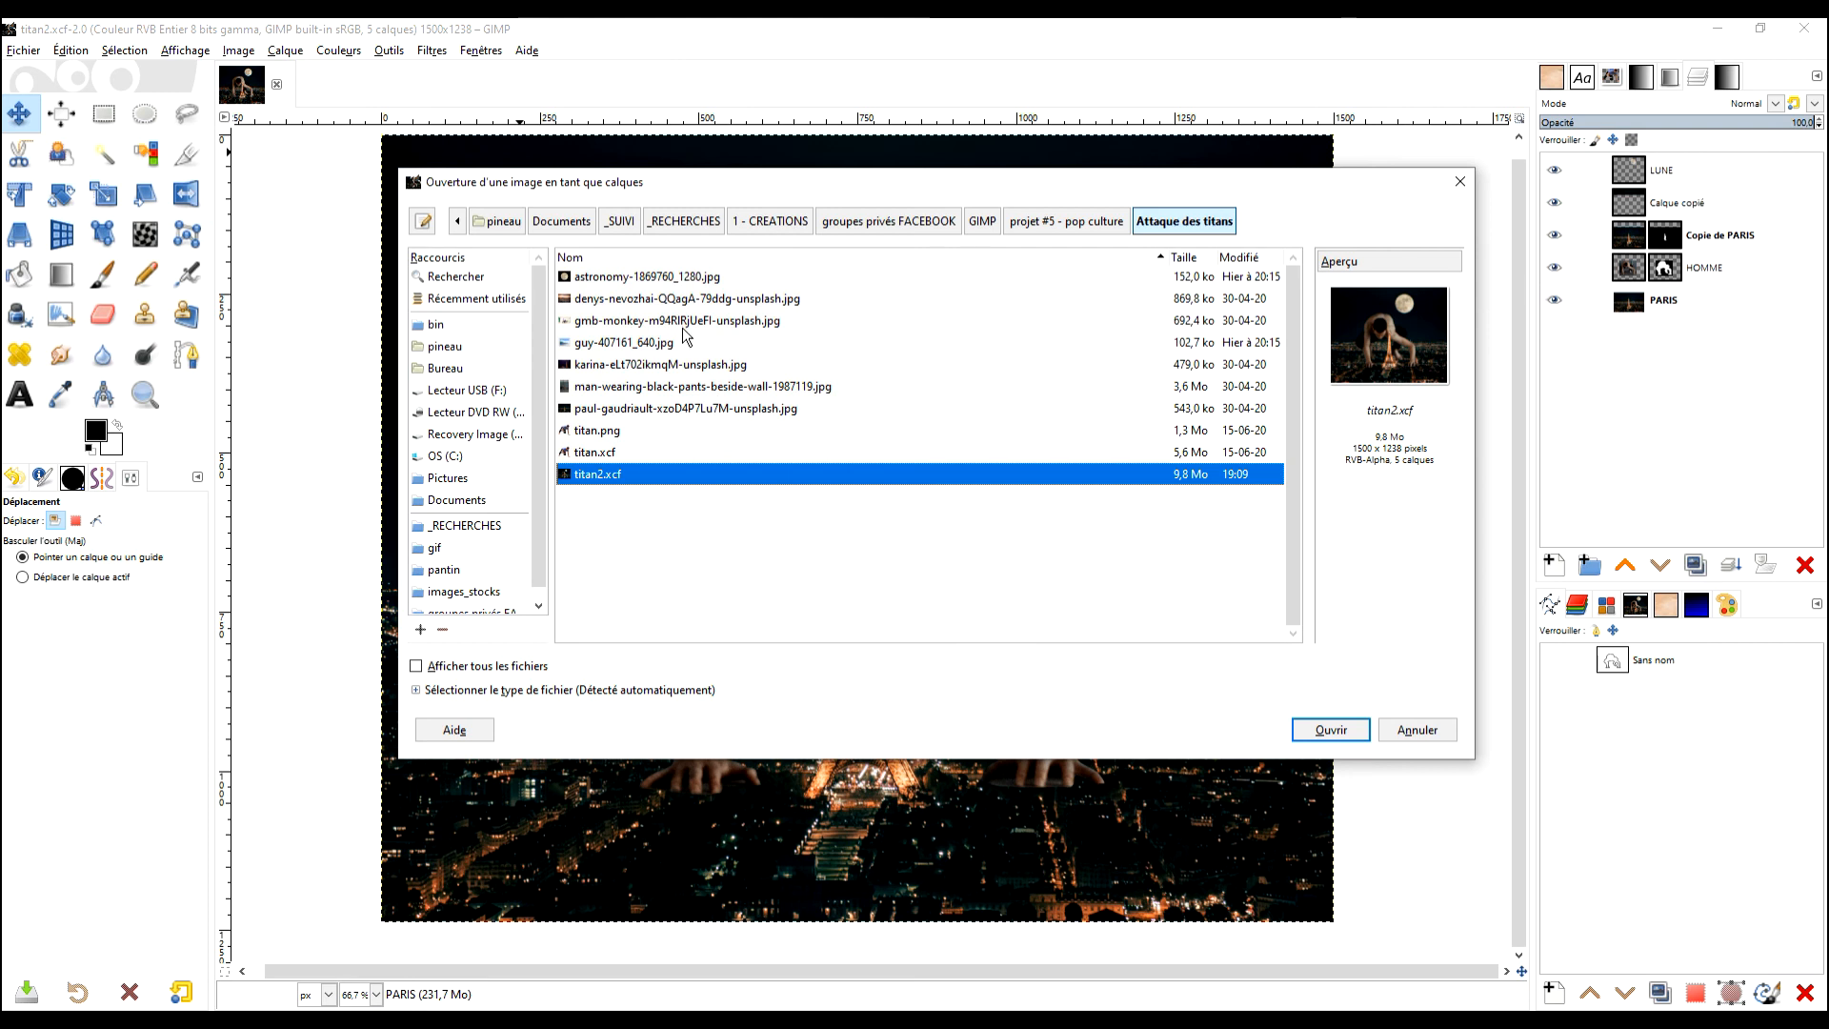
click(684, 323)
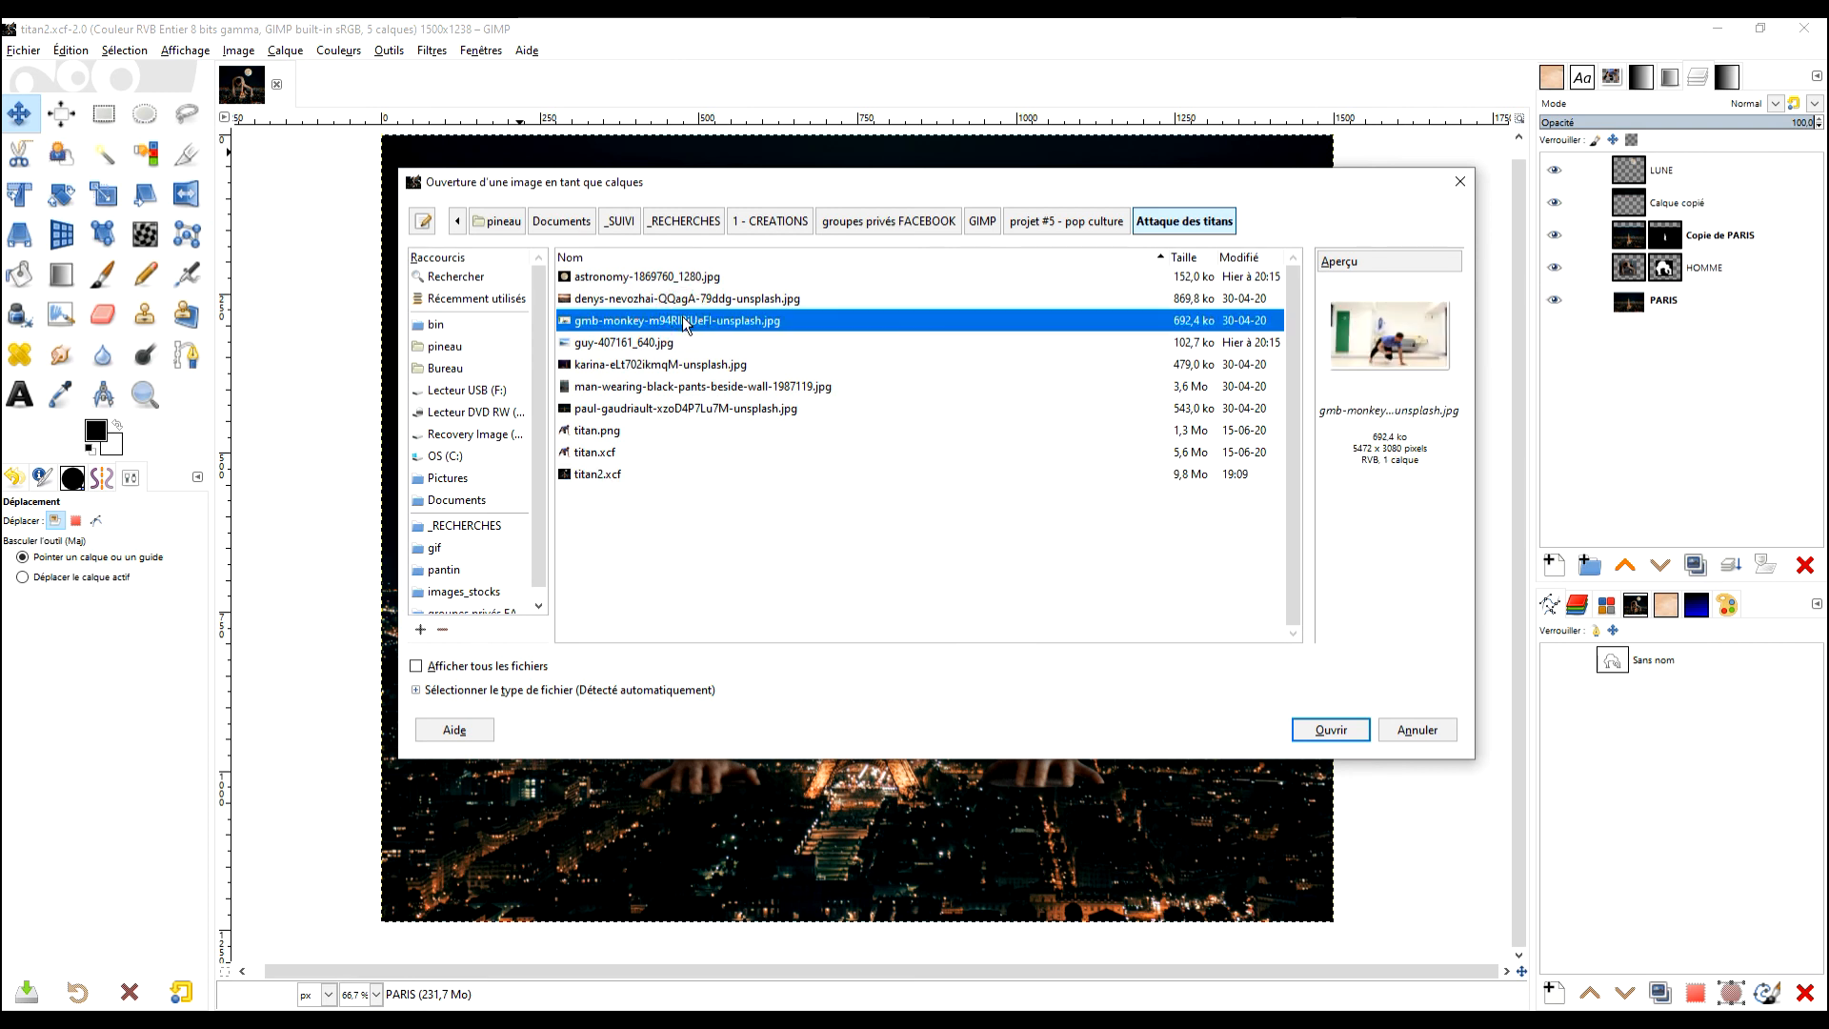
click(684, 301)
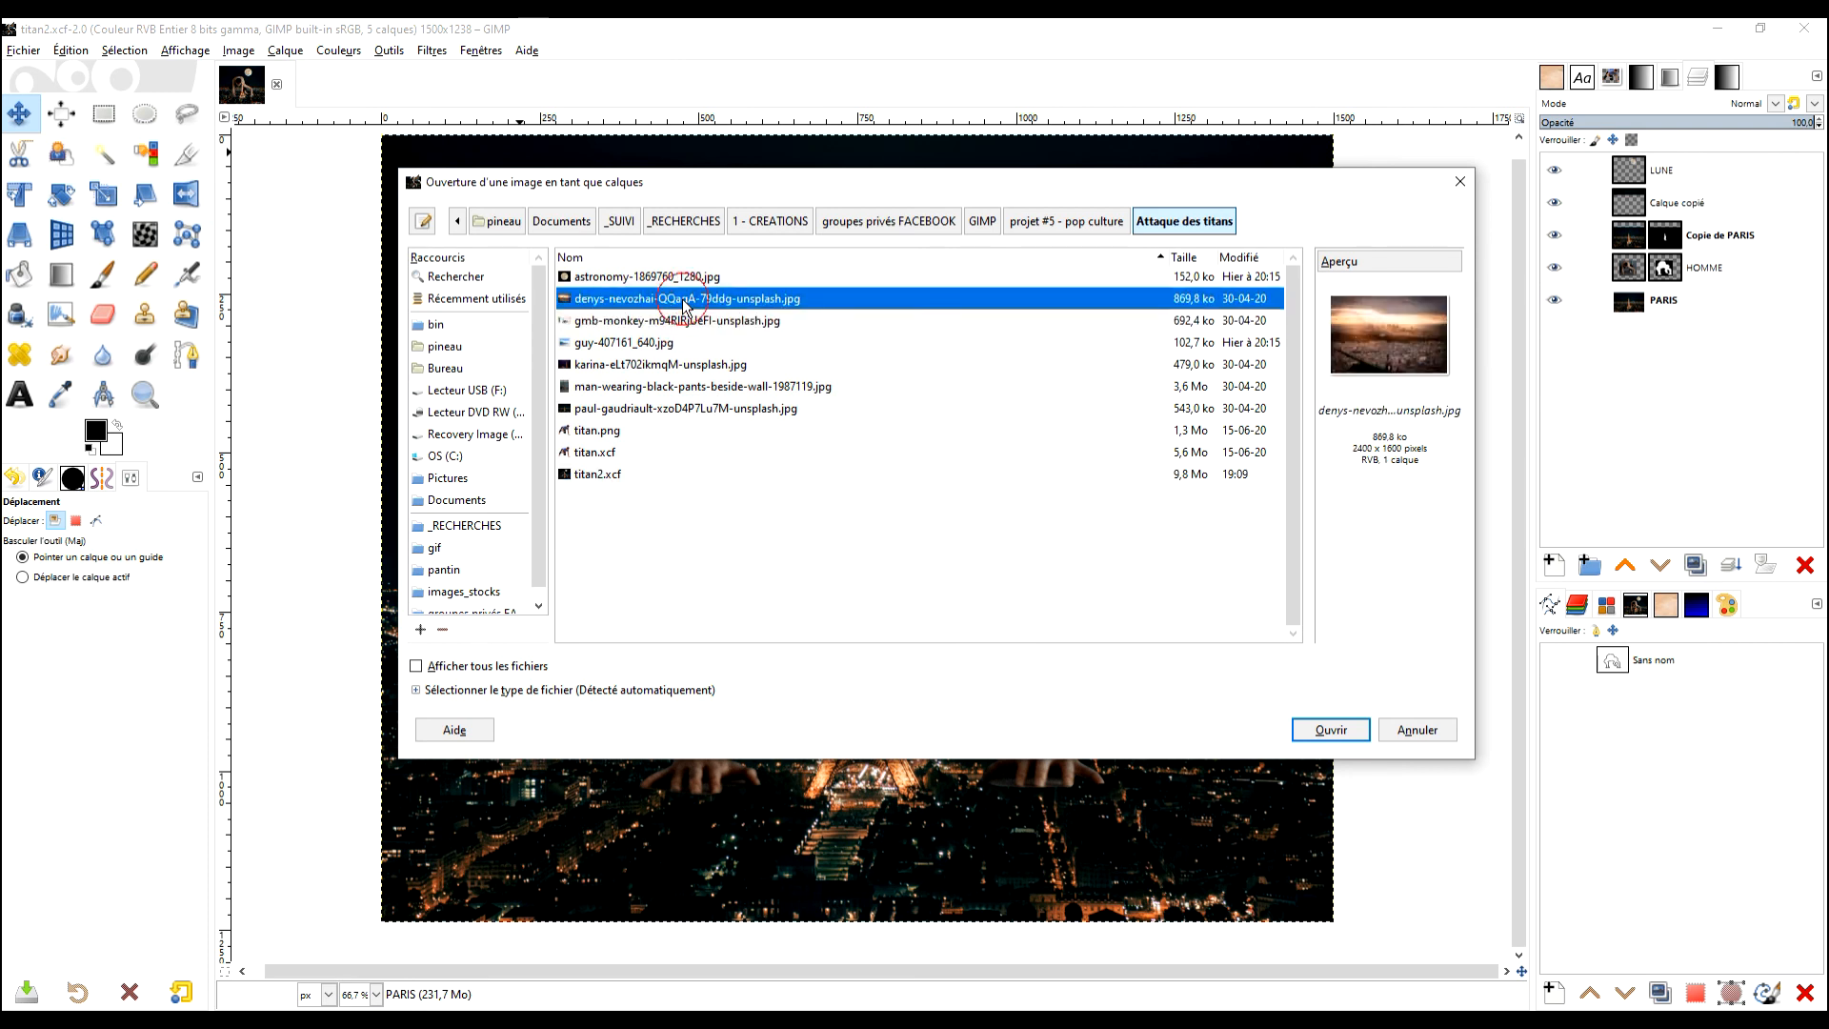
click(655, 346)
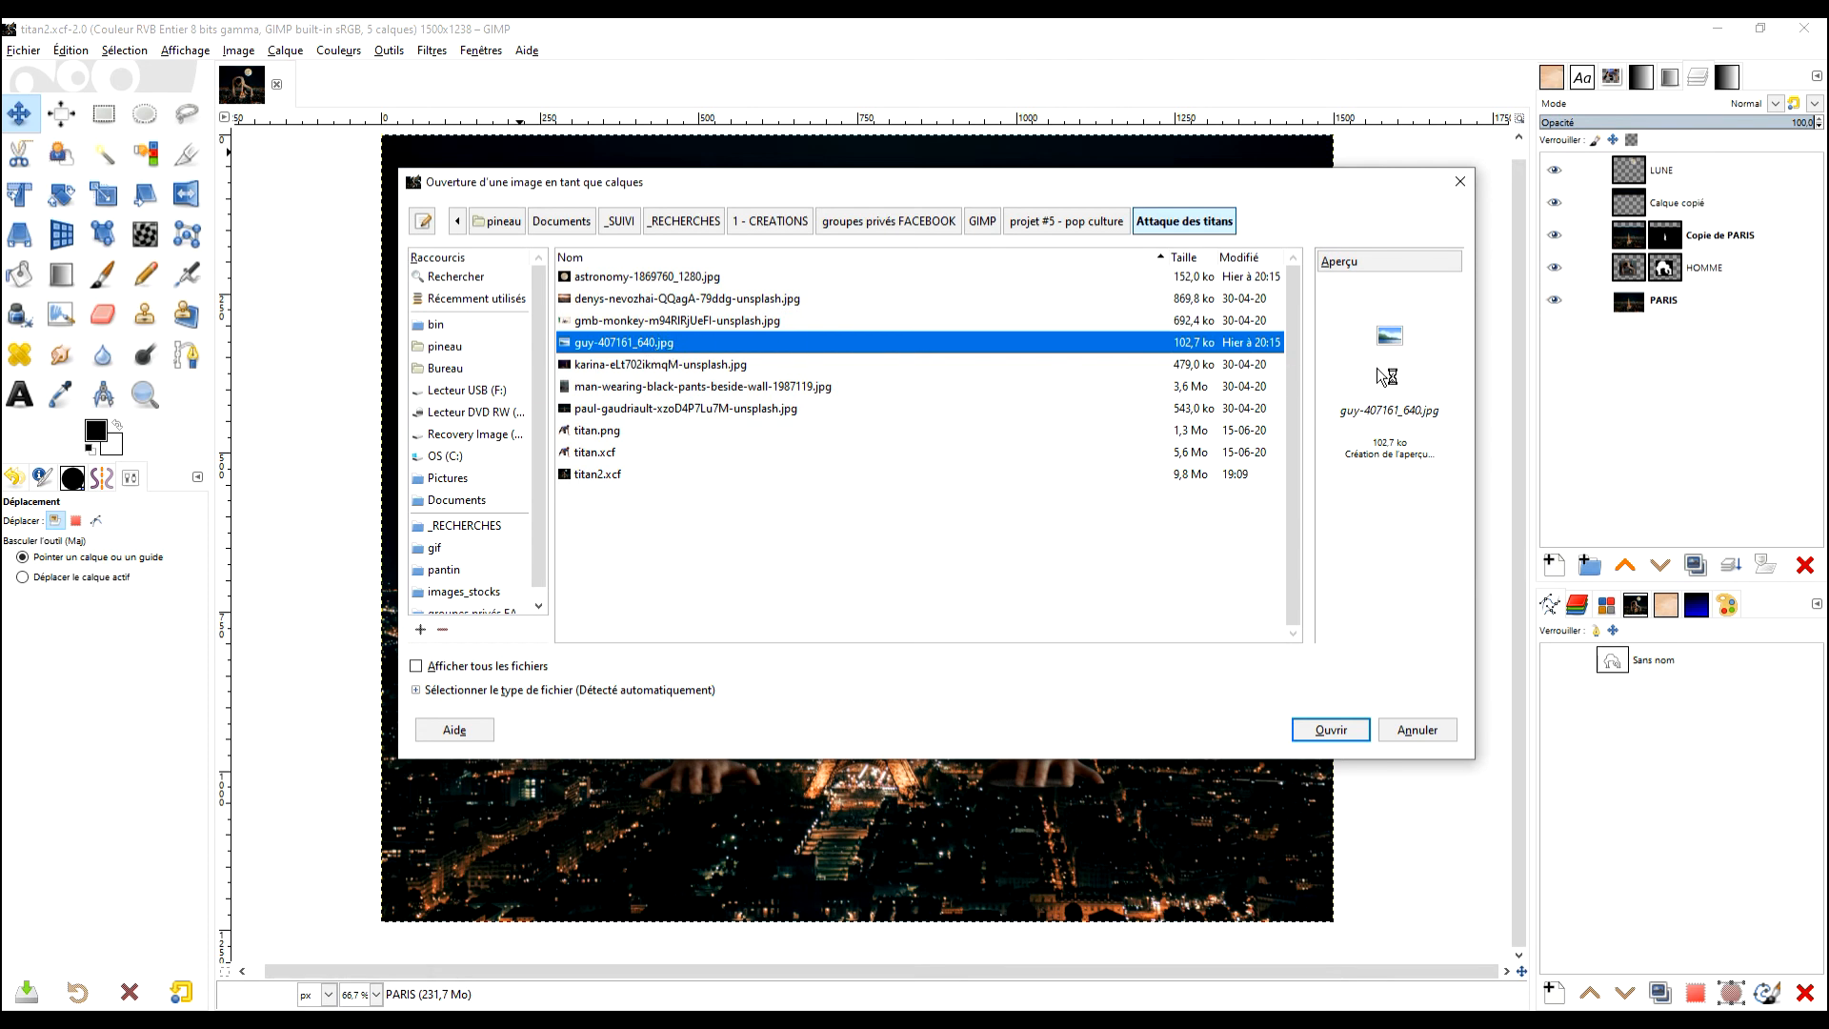
click(1342, 730)
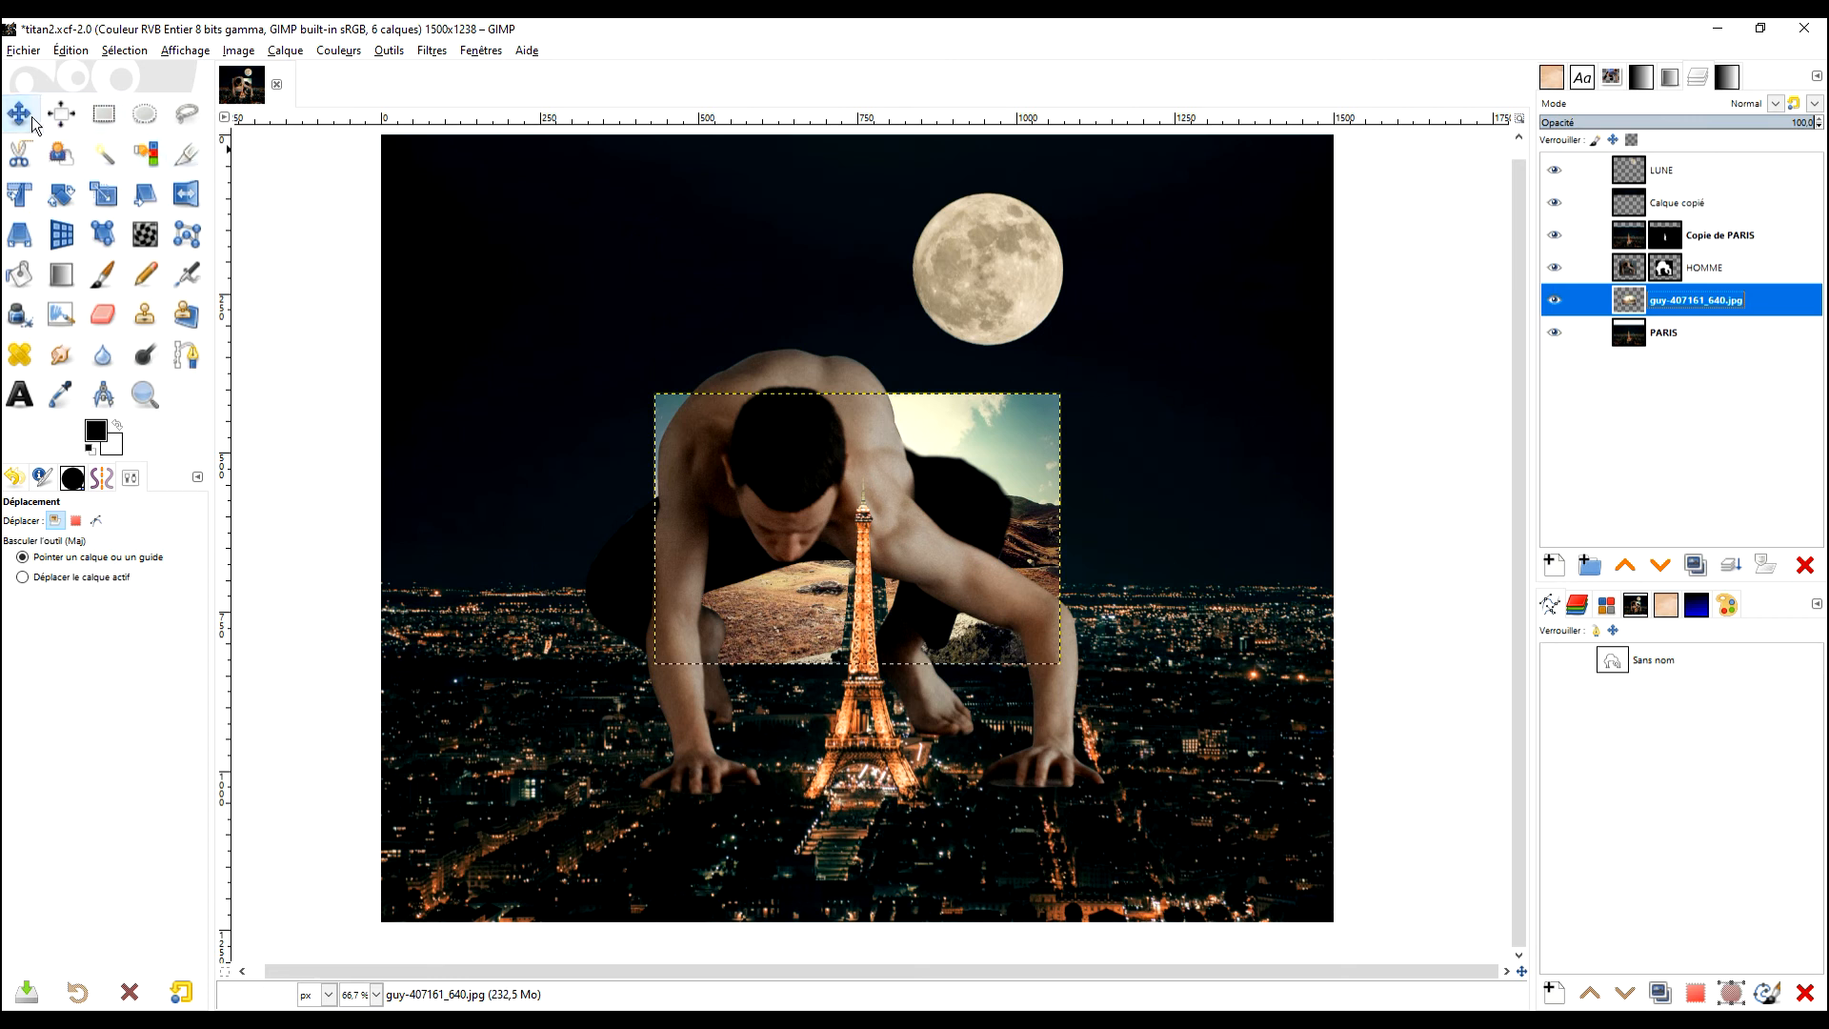
Step: Bring the guy-407161_640.jpg layer to the top of the layer stack
click(1627, 567)
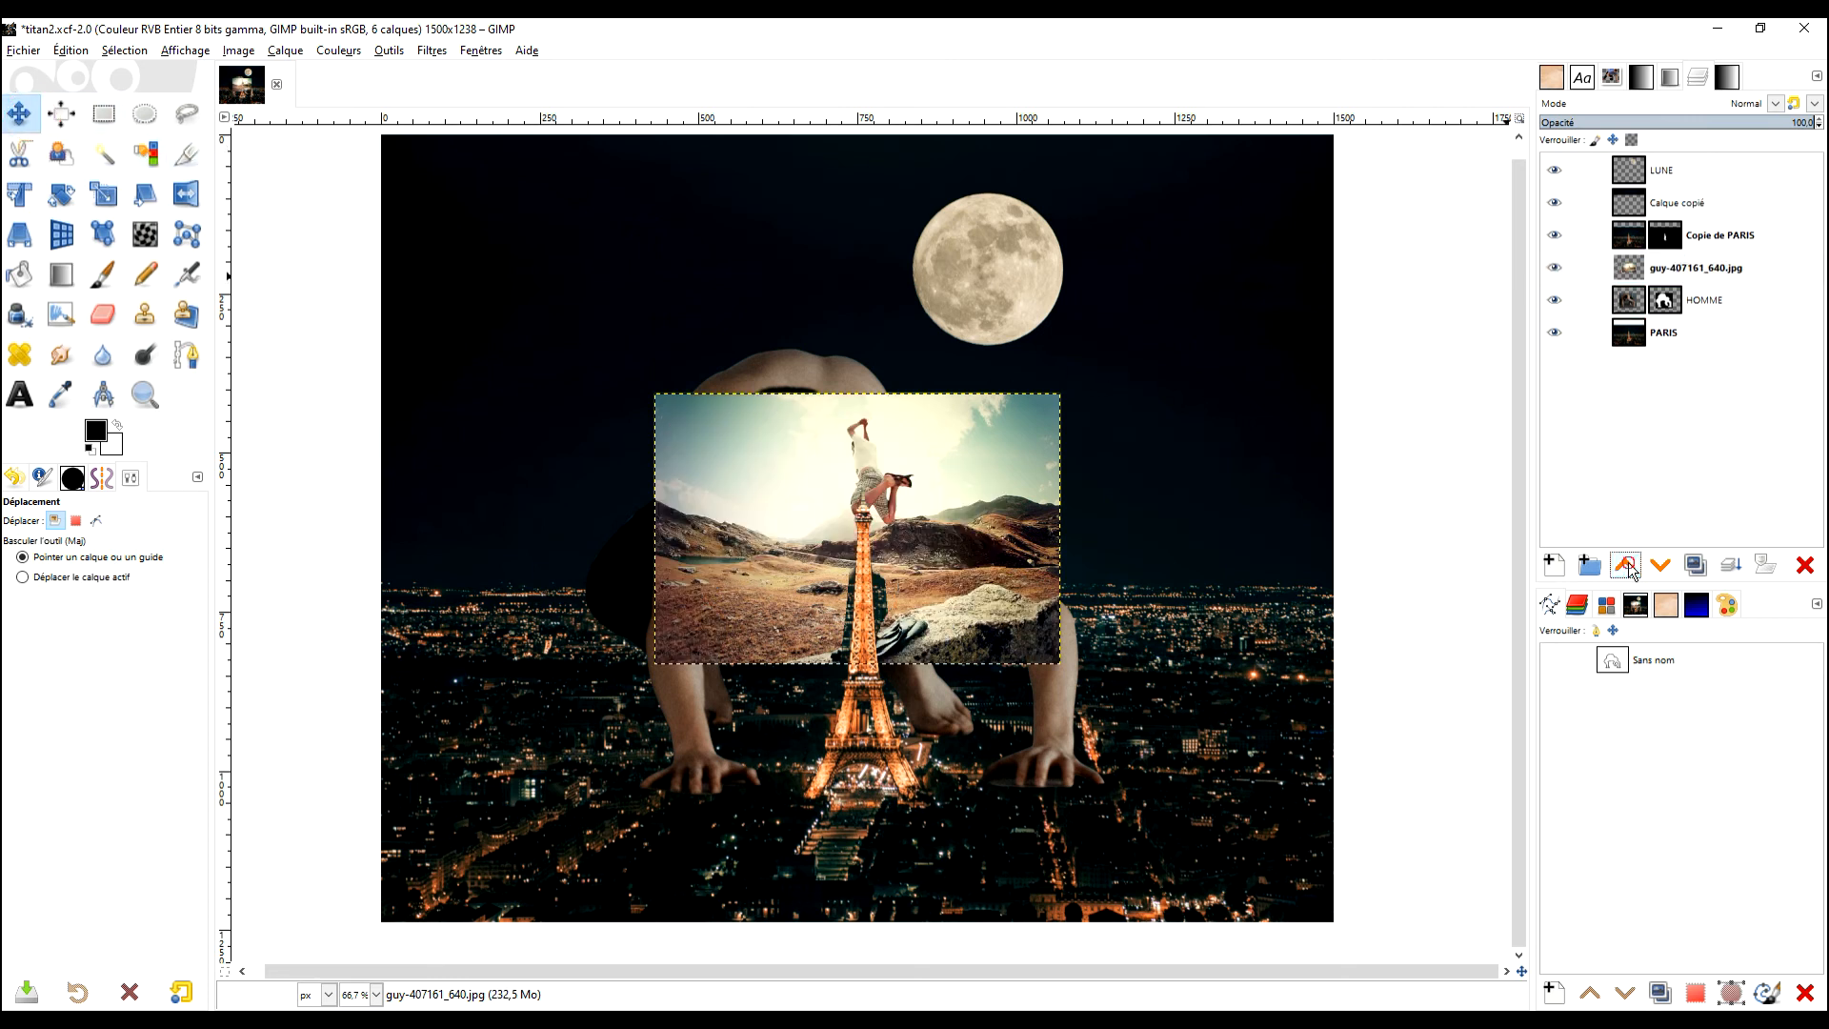
click(1627, 567)
click(1627, 567)
click(1627, 567)
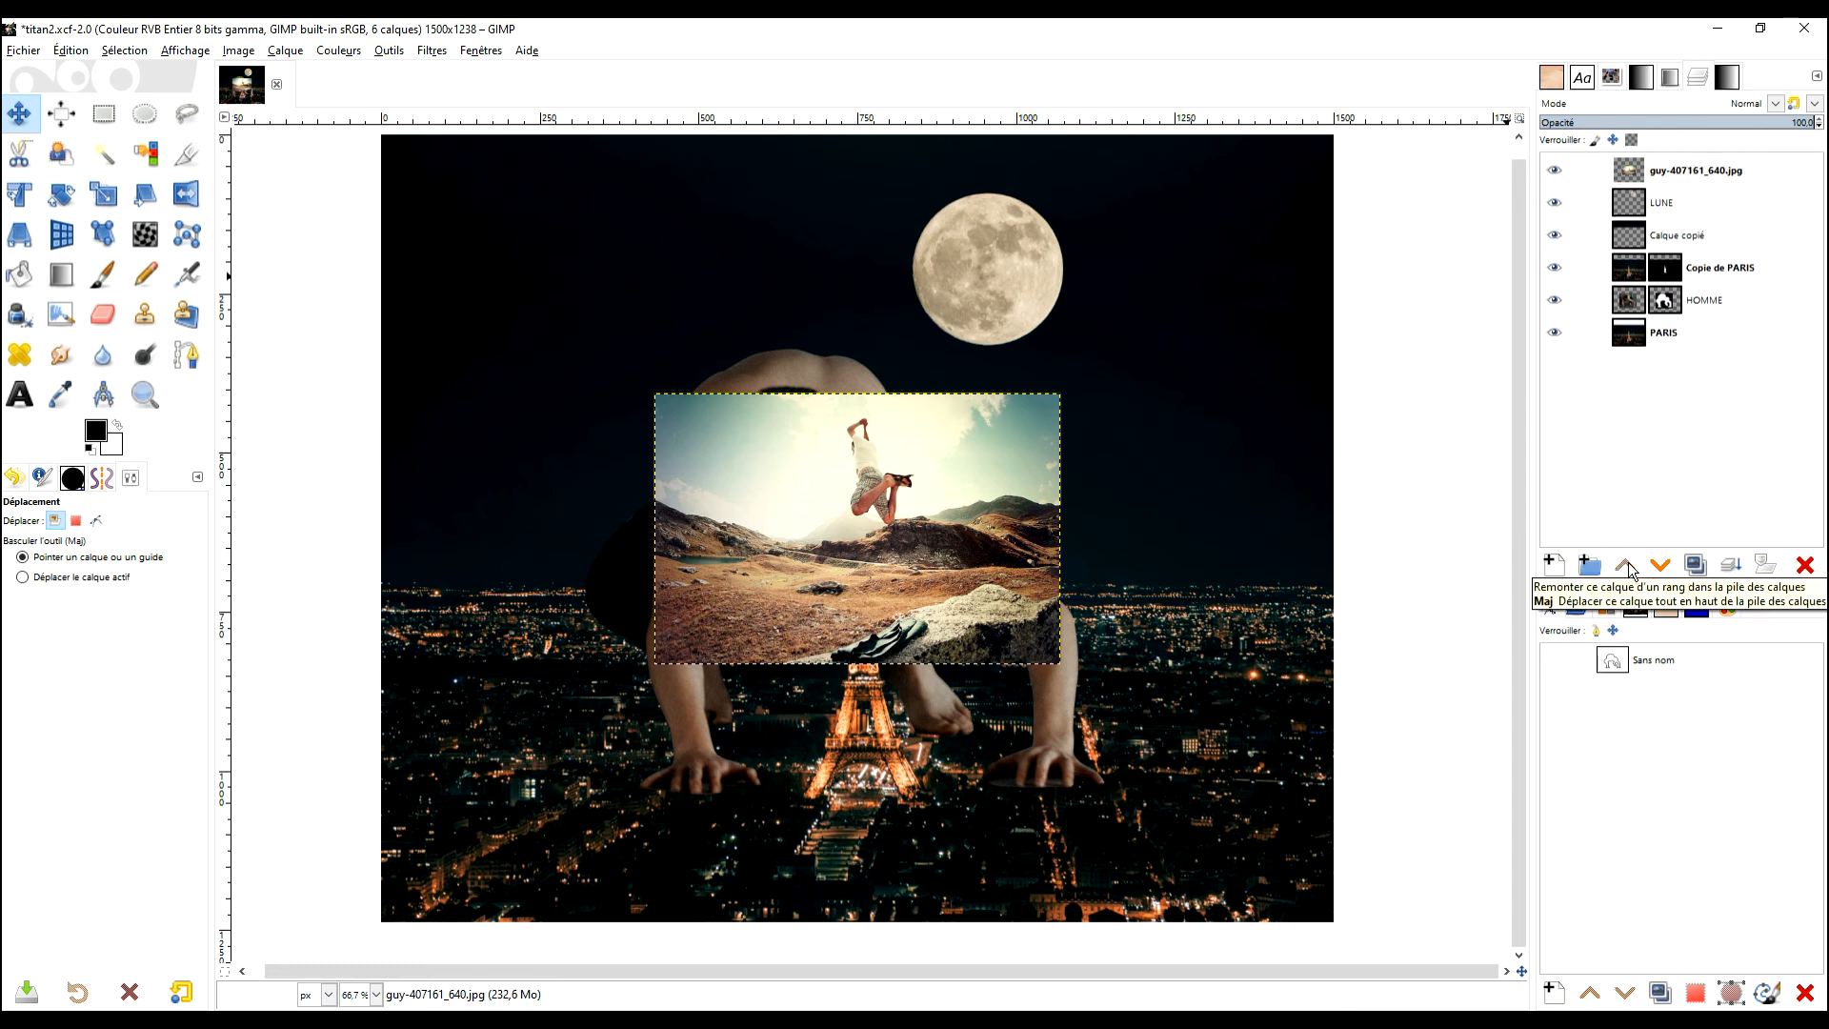
Step: Start a path around the jumping man on the guy-407161_640.jpg layer, tracing from his hands down the raised arm and past his head
scroll(846, 511, up, 1)
scroll(845, 512, up, 3)
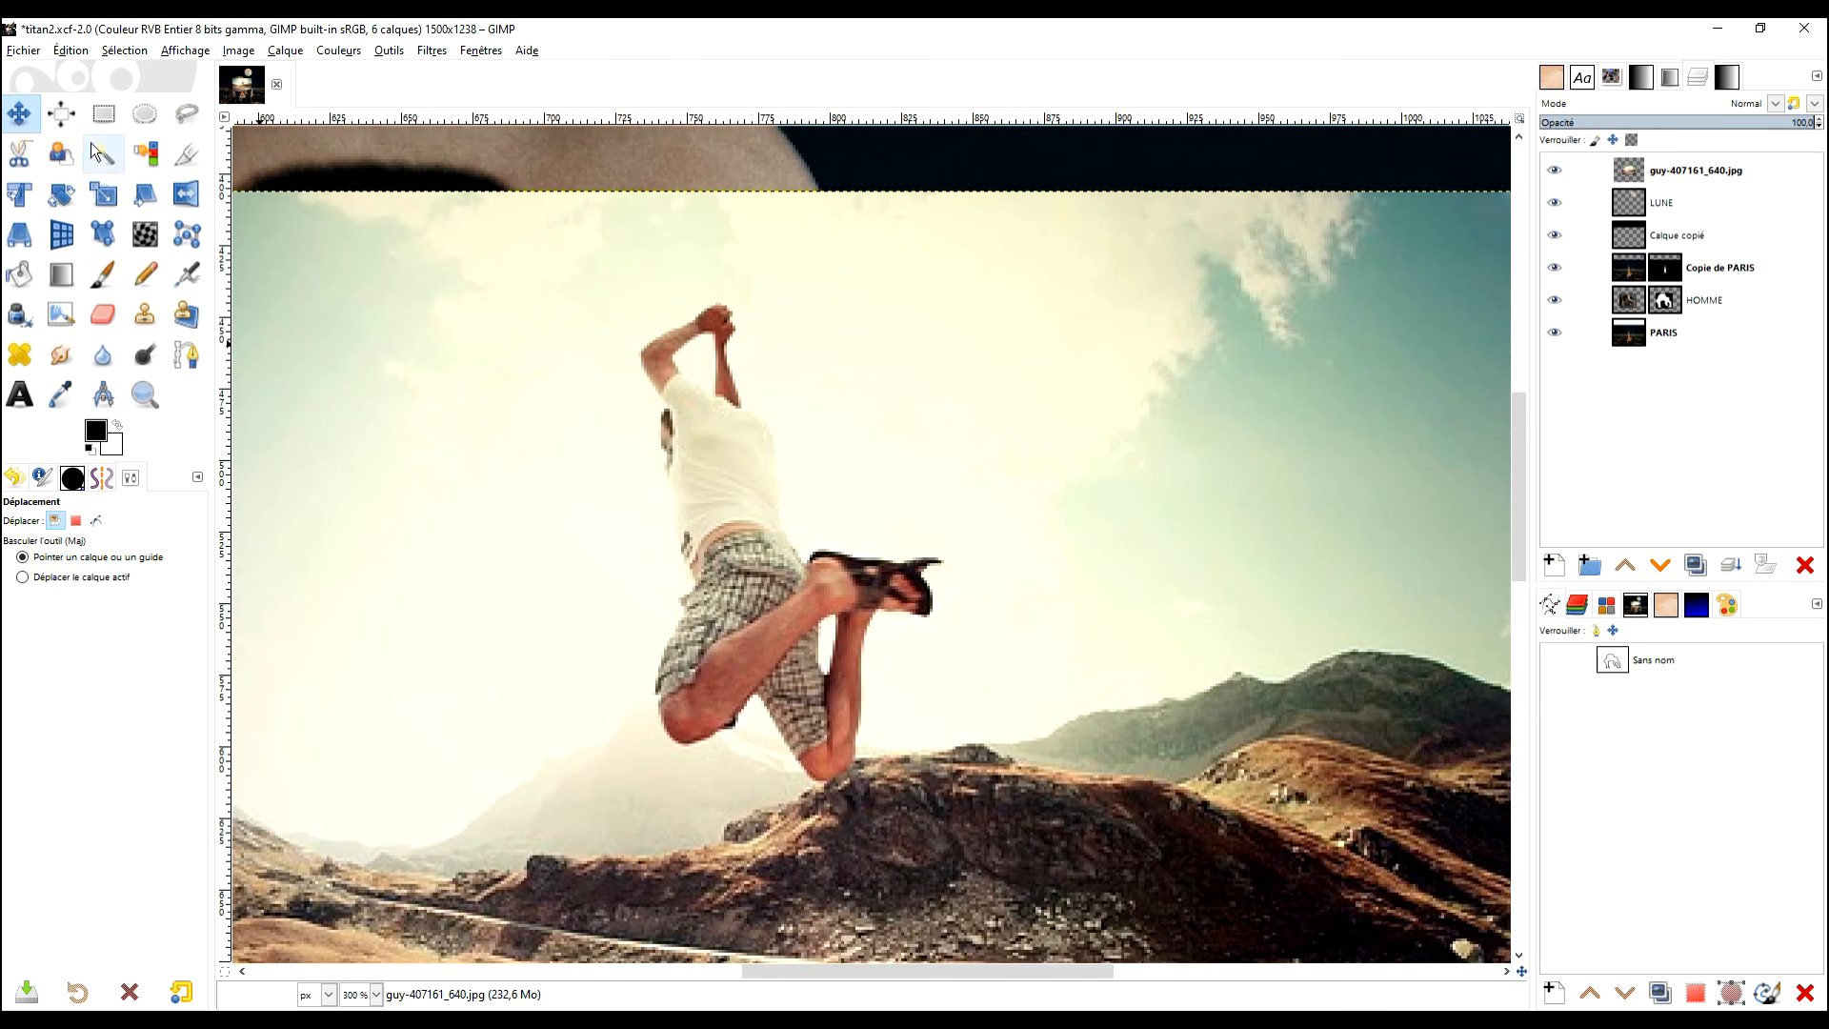
click(187, 114)
click(1619, 168)
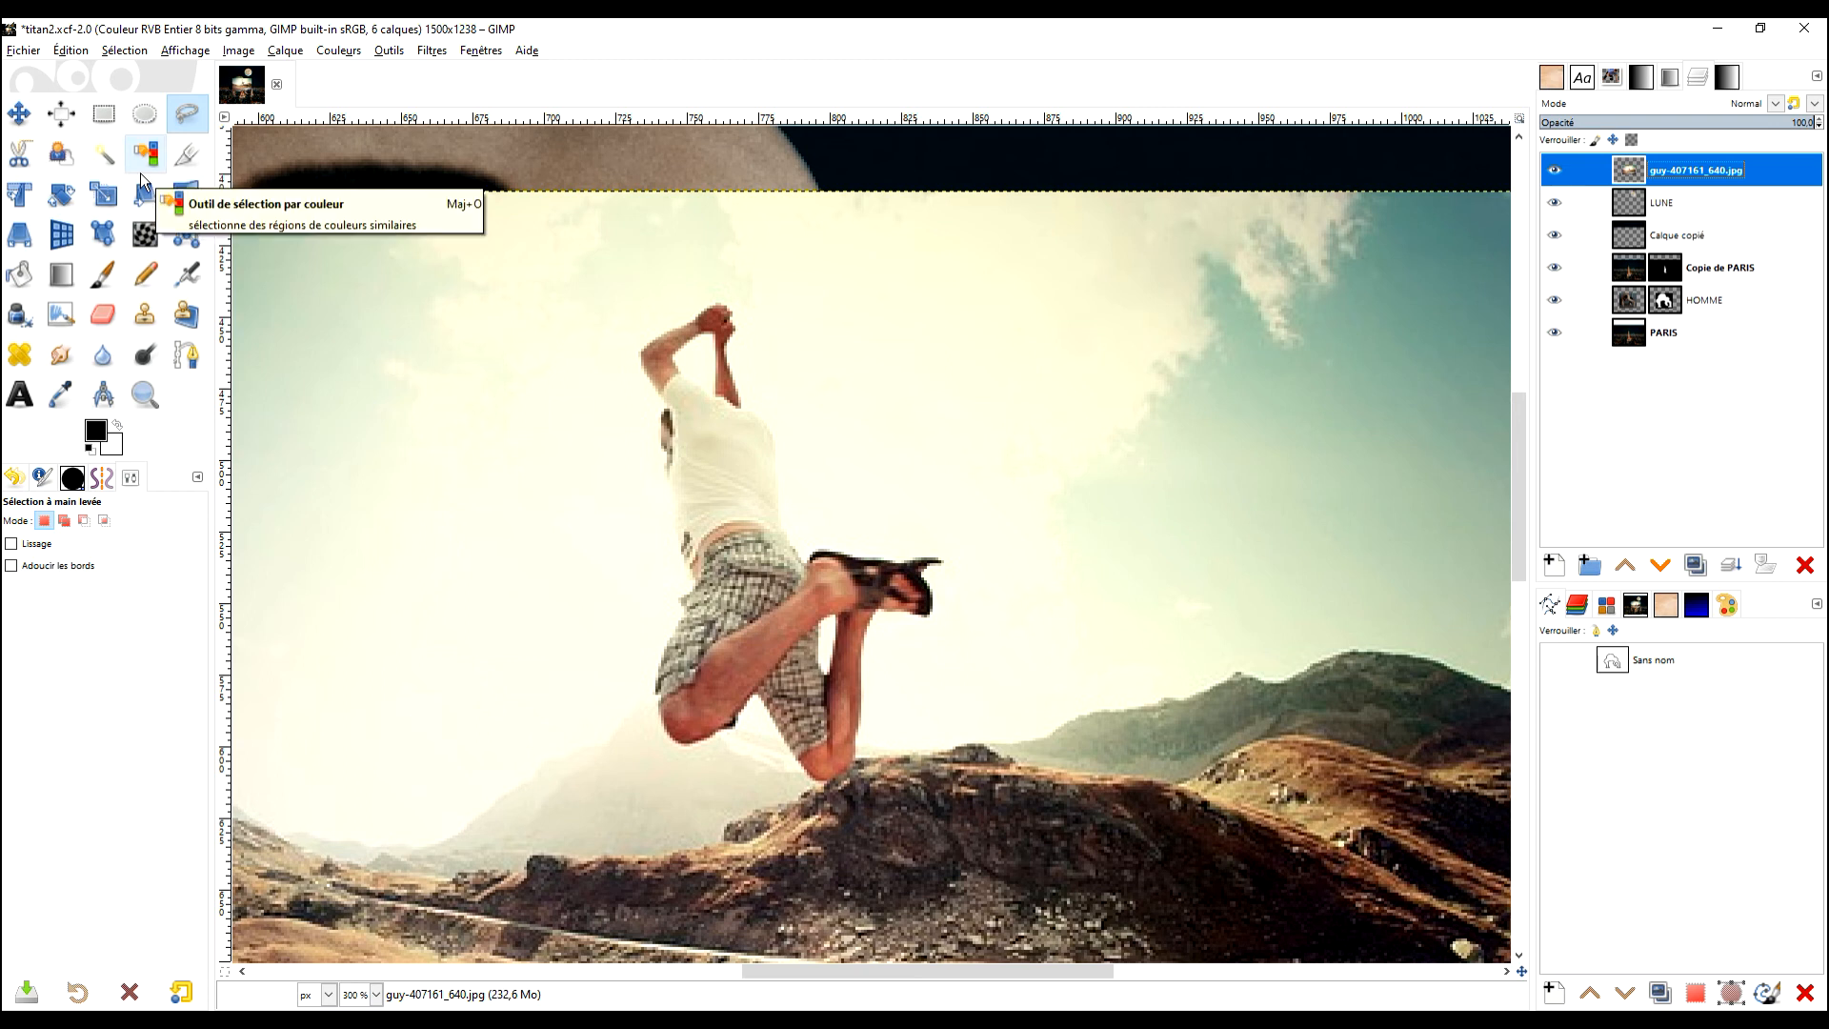
click(186, 355)
scroll(789, 406, up, 4)
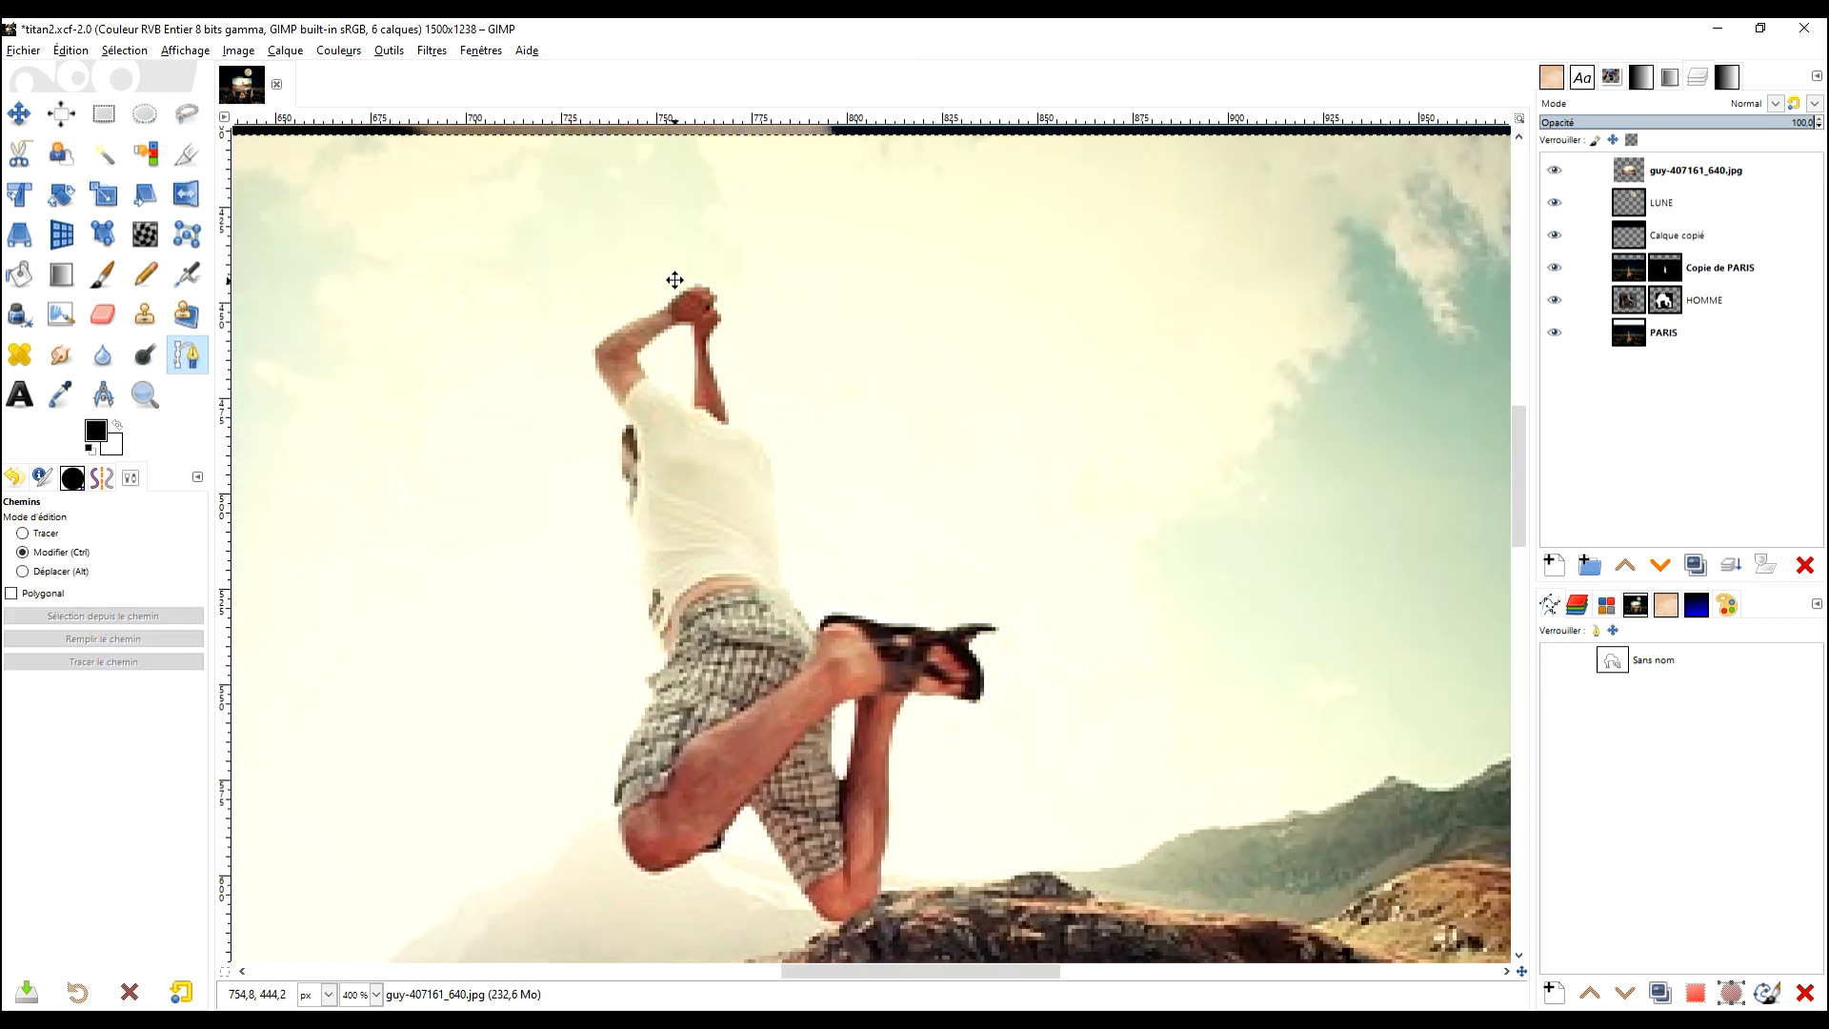
click(709, 217)
drag(635, 268, 598, 286)
drag(460, 371, 441, 394)
mouse_move(455, 457)
mouse_down()
mouse_move(472, 491)
mouse_move(568, 275)
mouse_up()
drag(579, 304, 590, 323)
drag(580, 353, 573, 366)
drag(575, 459, 572, 481)
drag(584, 549, 591, 323)
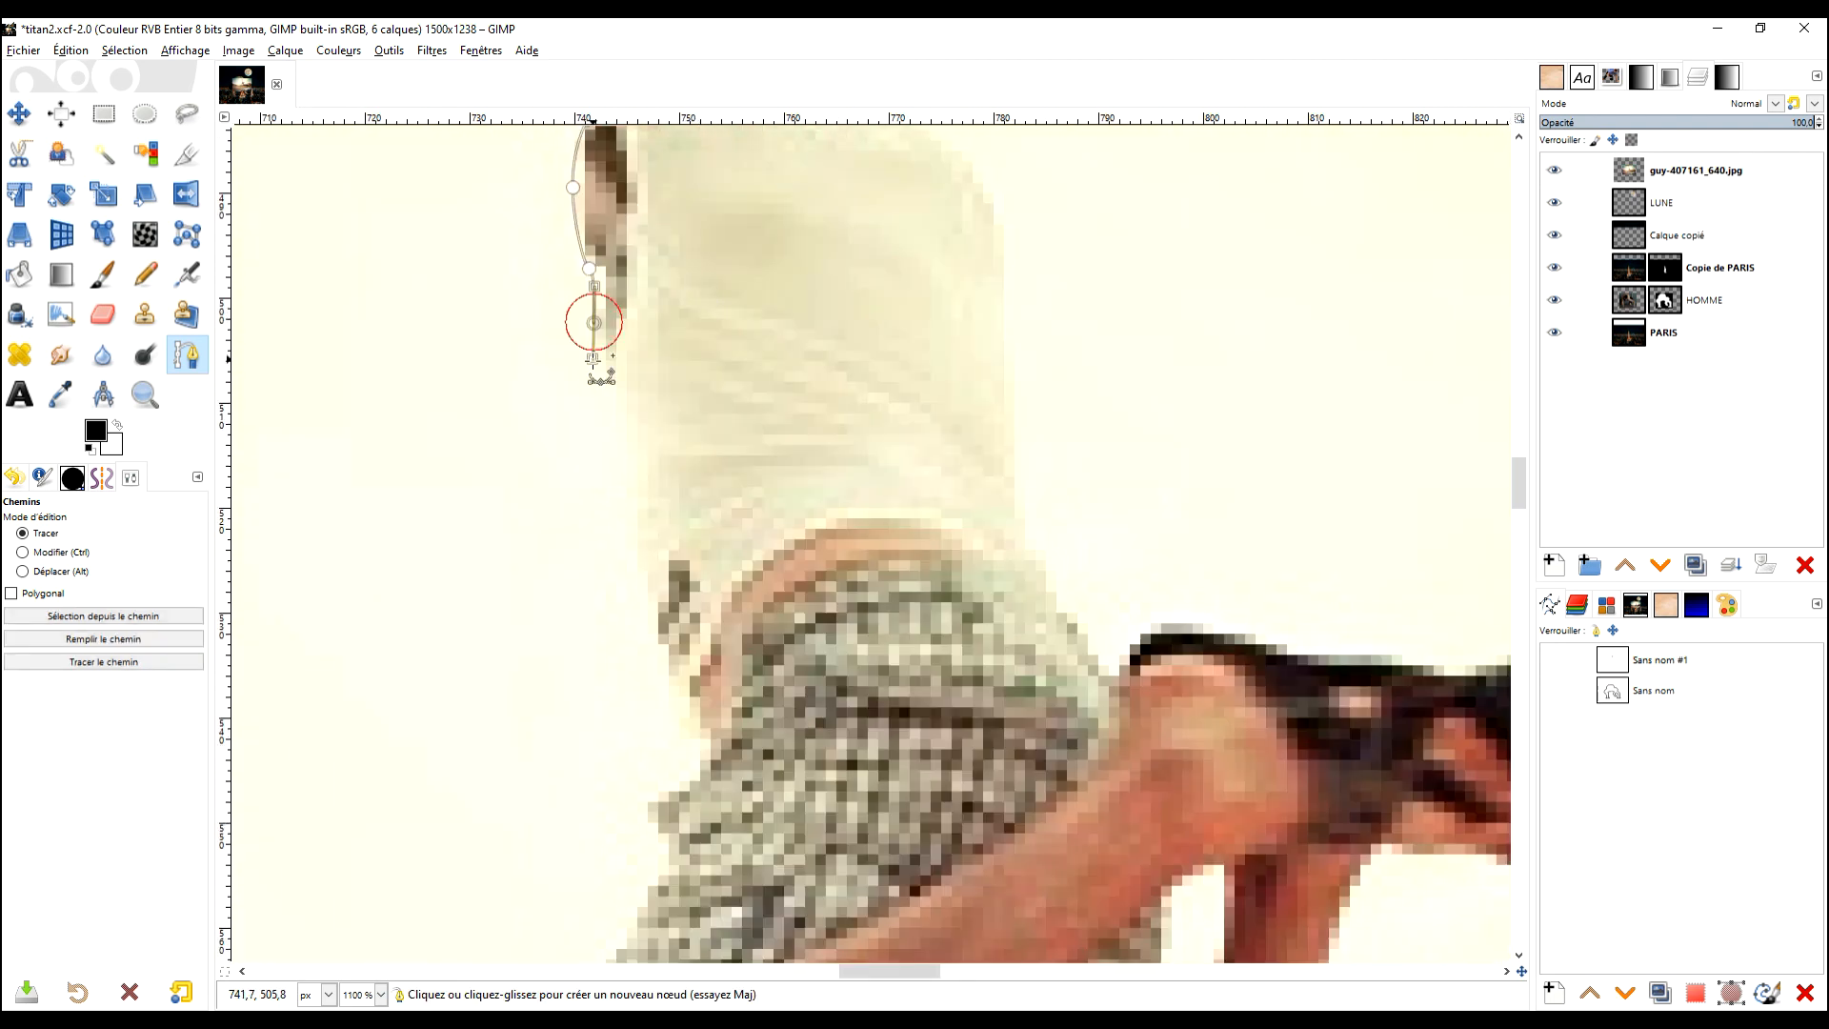
Step: Continue the path down the shirt and shorts and around both bent knees of the jumping man
drag(656, 619, 672, 280)
click(698, 307)
drag(701, 420, 743, 244)
drag(715, 336, 709, 356)
drag(684, 422, 733, 151)
drag(667, 350, 670, 396)
click(708, 495)
click(754, 563)
click(816, 554)
click(920, 513)
click(976, 459)
click(1036, 382)
click(1203, 635)
mouse_move(1285, 700)
mouse_down()
mouse_move(1323, 688)
mouse_move(966, 792)
mouse_up()
click(1391, 640)
click(992, 708)
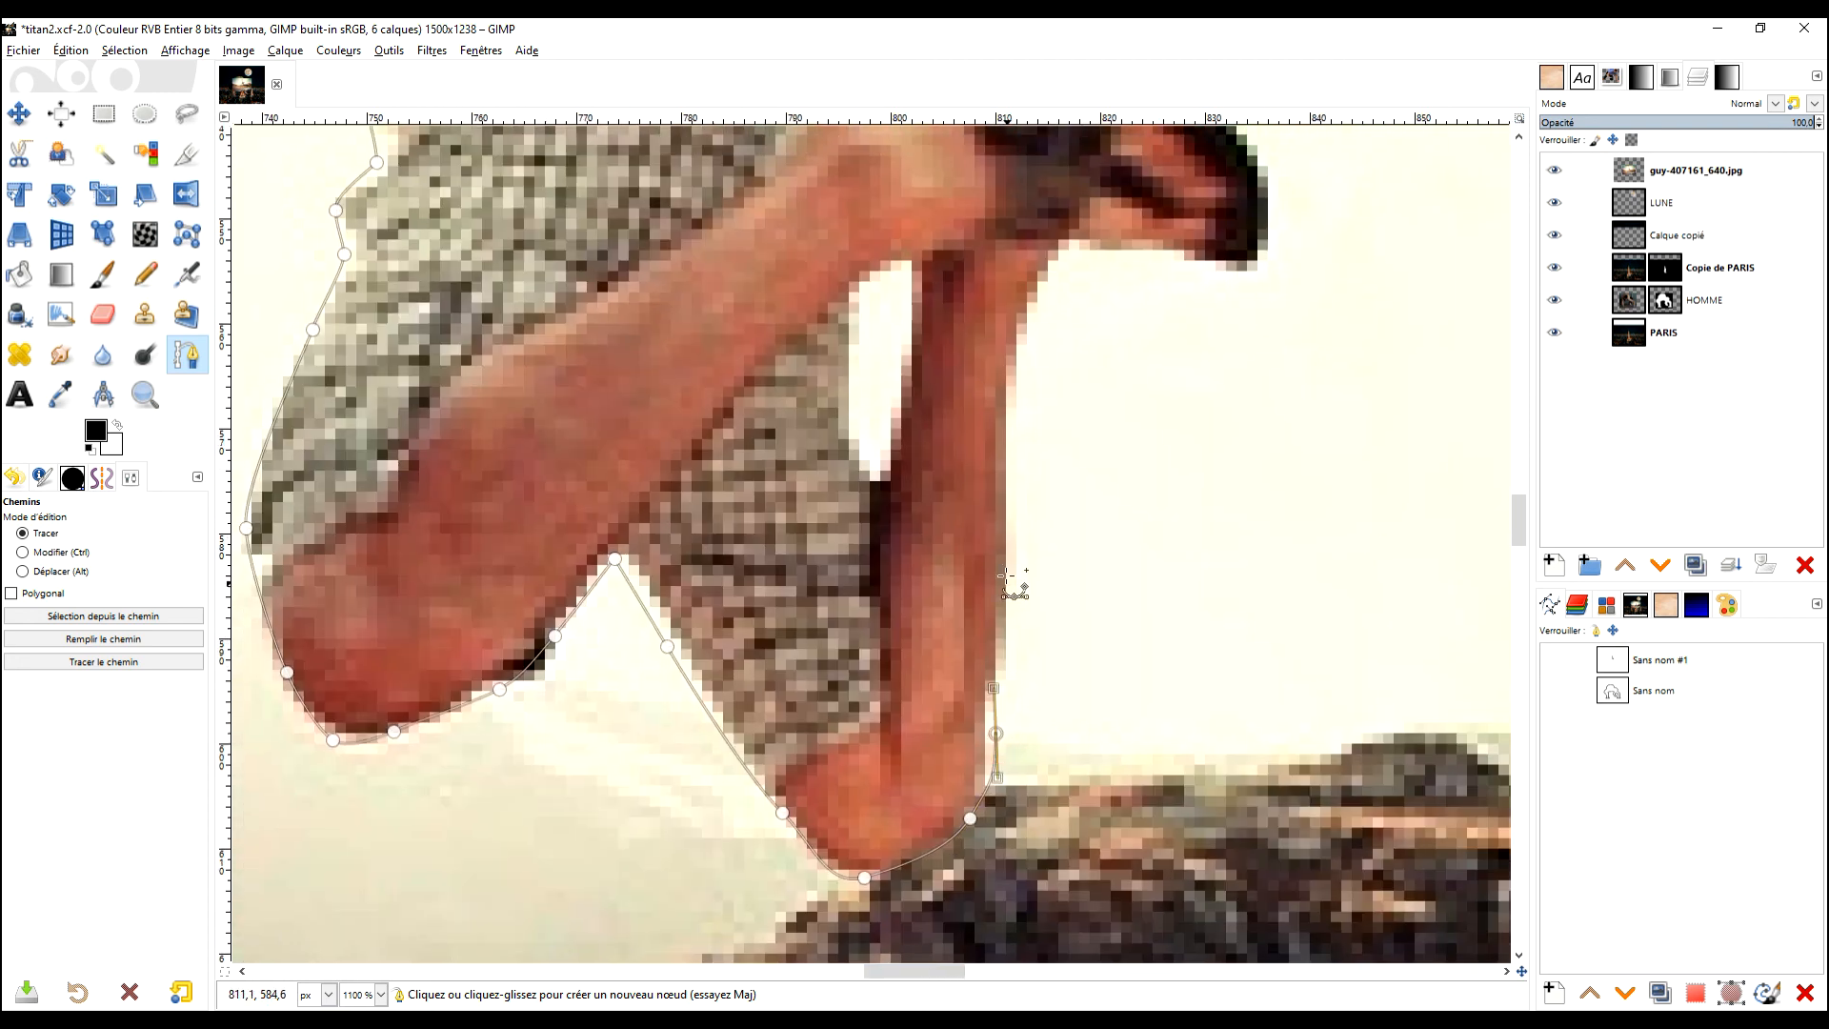
Step: Trace the lower leg, sandals, back of the shirt and arms to close the outline, and trace the gap between the arms
click(1007, 473)
drag(1008, 473, 964, 640)
click(962, 555)
click(989, 447)
click(1037, 388)
key(ctrl+z)
drag(1218, 397, 1115, 578)
click(1085, 484)
click(1077, 452)
click(1112, 428)
click(1150, 421)
click(1140, 404)
drag(1020, 408, 923, 416)
mouse_move(761, 379)
mouse_down()
mouse_move(709, 372)
mouse_move(651, 419)
mouse_up()
drag(600, 353, 739, 695)
click(686, 602)
key(ctrl+z)
drag(690, 568, 688, 512)
drag(684, 454, 962, 737)
drag(955, 612, 948, 587)
drag(930, 549, 862, 488)
click(837, 480)
mouse_move(833, 445)
mouse_down()
mouse_move(1042, 777)
mouse_move(1031, 760)
mouse_up()
drag(1015, 710, 986, 610)
click(1021, 508)
click(1009, 484)
click(1009, 459)
click(984, 434)
click(954, 426)
ctrl+click(930, 432)
click(902, 539)
click(791, 617)
click(802, 664)
click(857, 716)
click(907, 755)
click(929, 760)
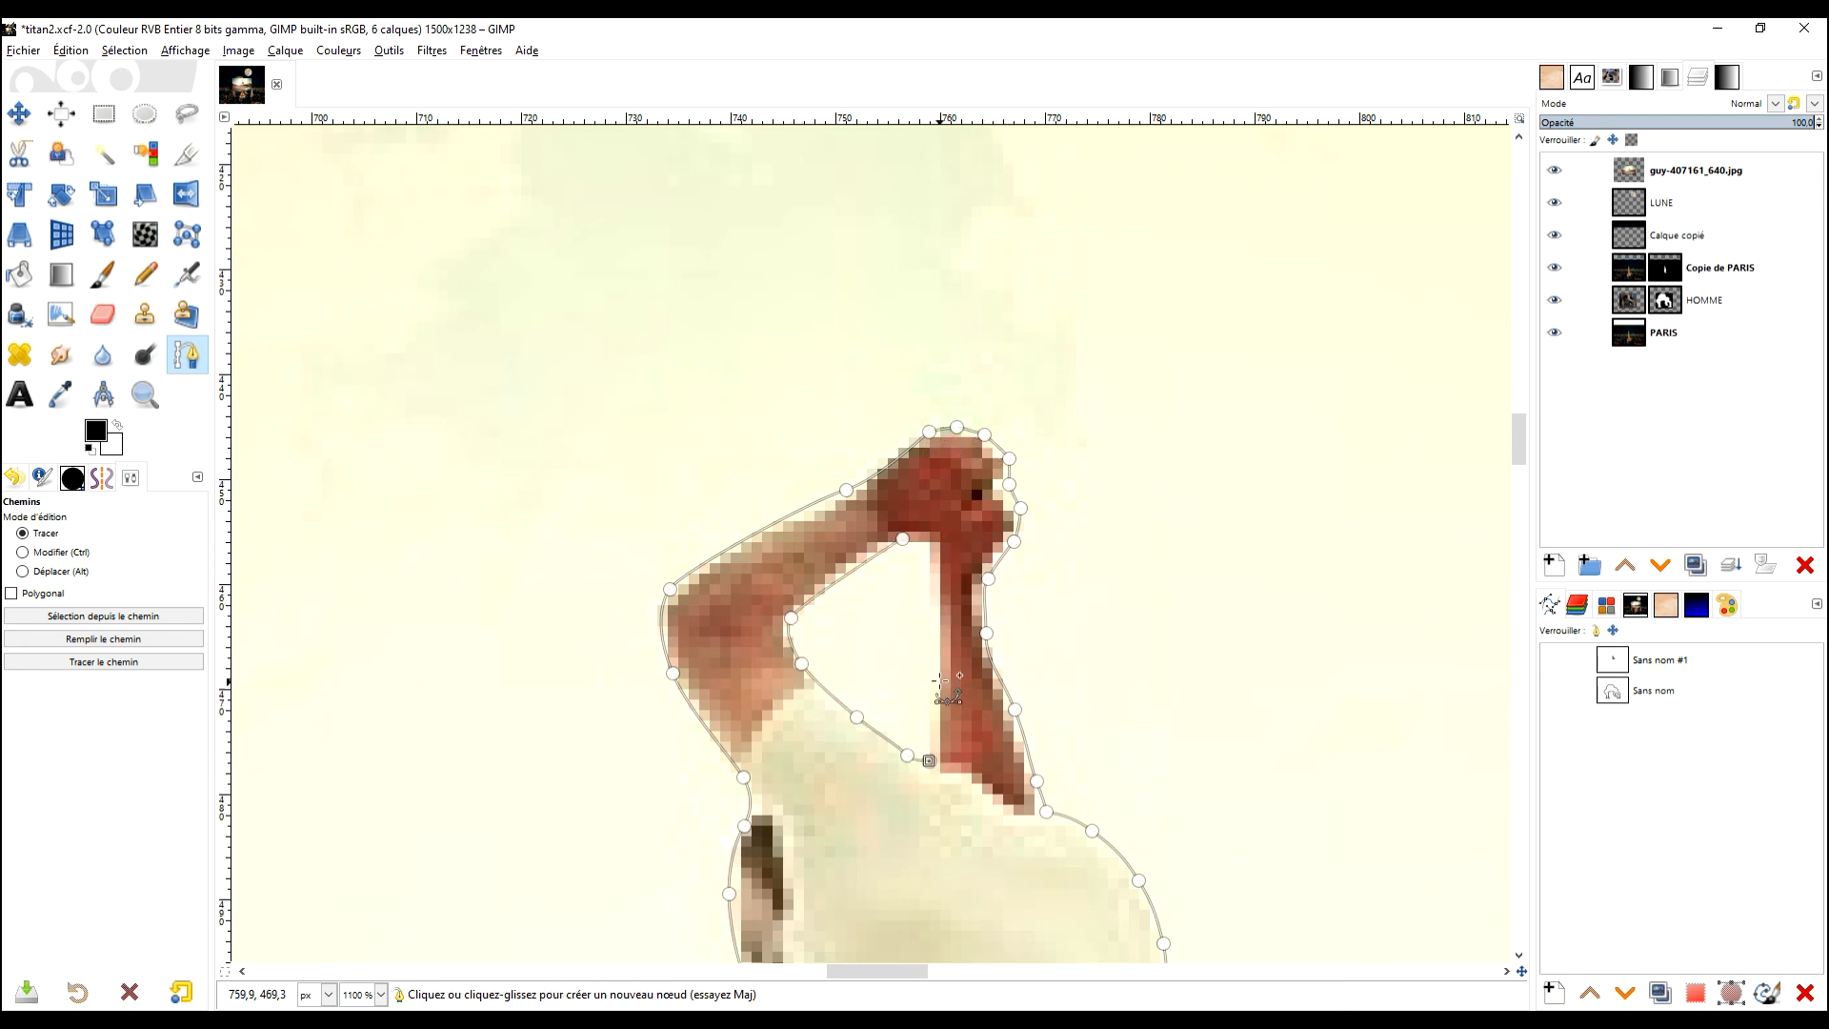
Step: Turn the traced path into a selection, use it as a layer mask on the guy-407161_640.jpg layer, and apply the mask
key(Return)
right_click(1633, 171)
click(1483, 483)
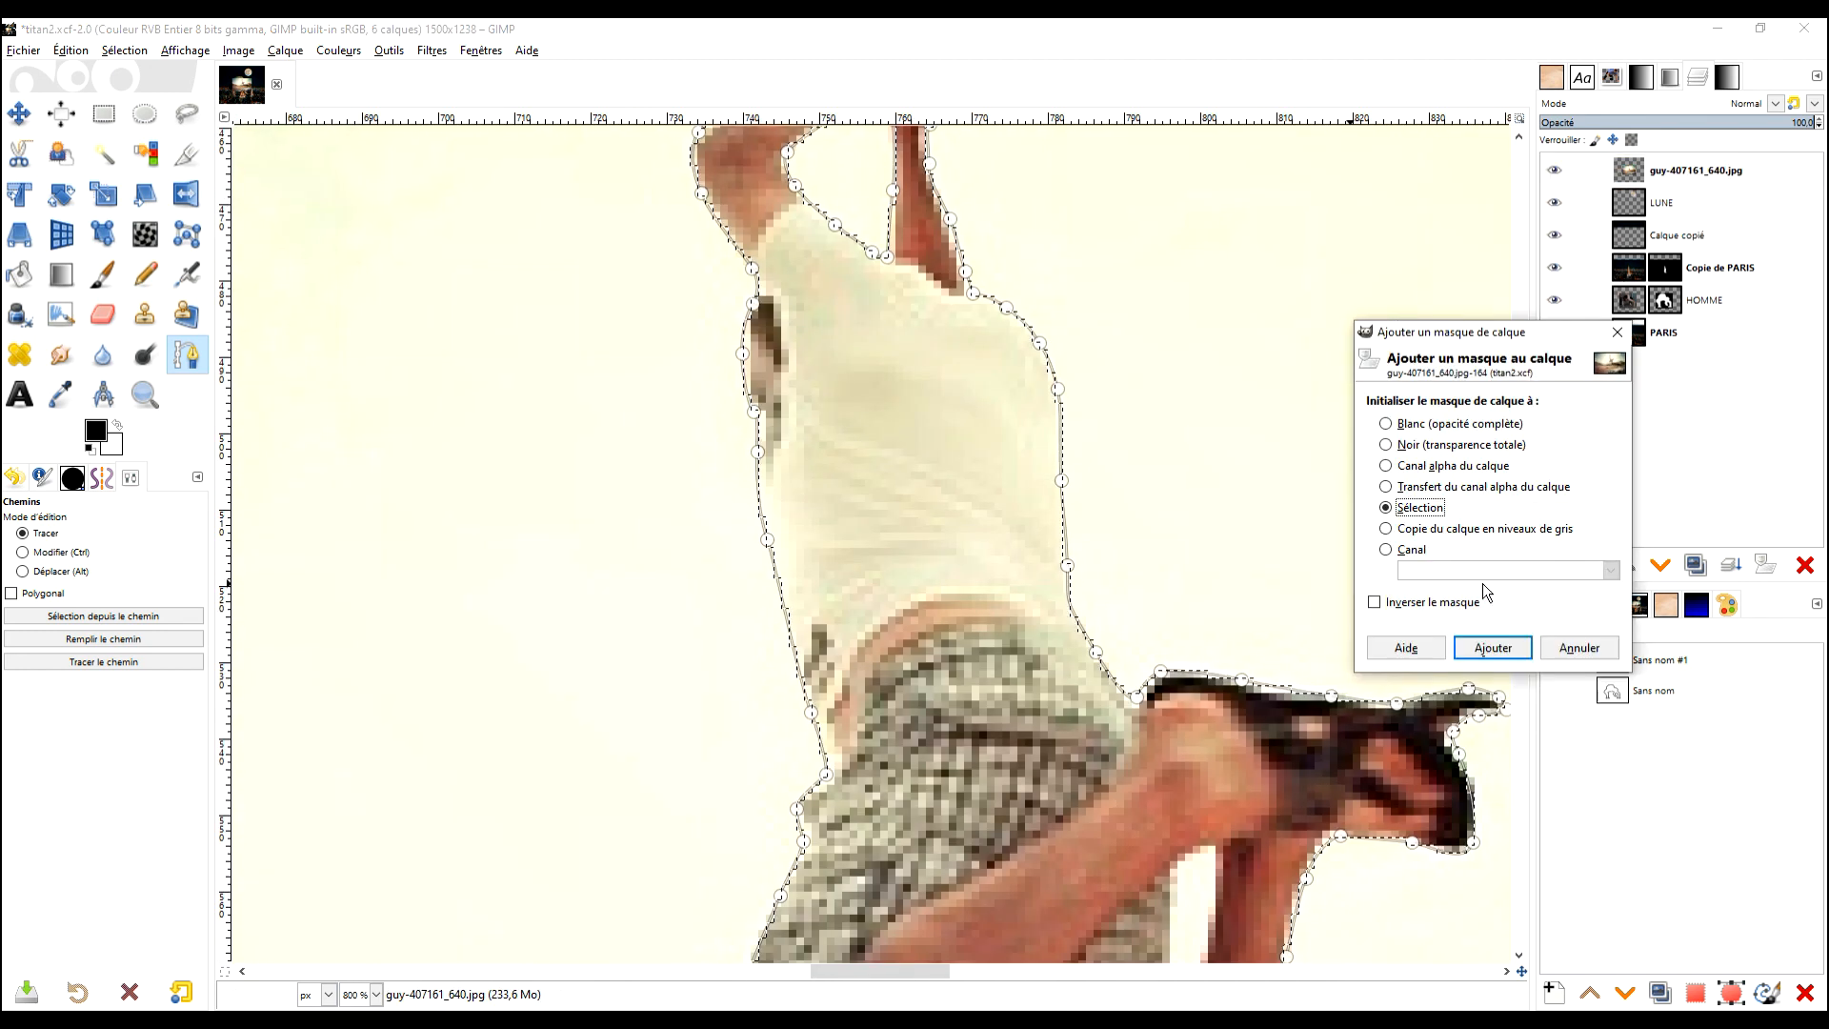
click(1492, 648)
scroll(880, 514, down, 4)
right_click(1666, 171)
click(1563, 498)
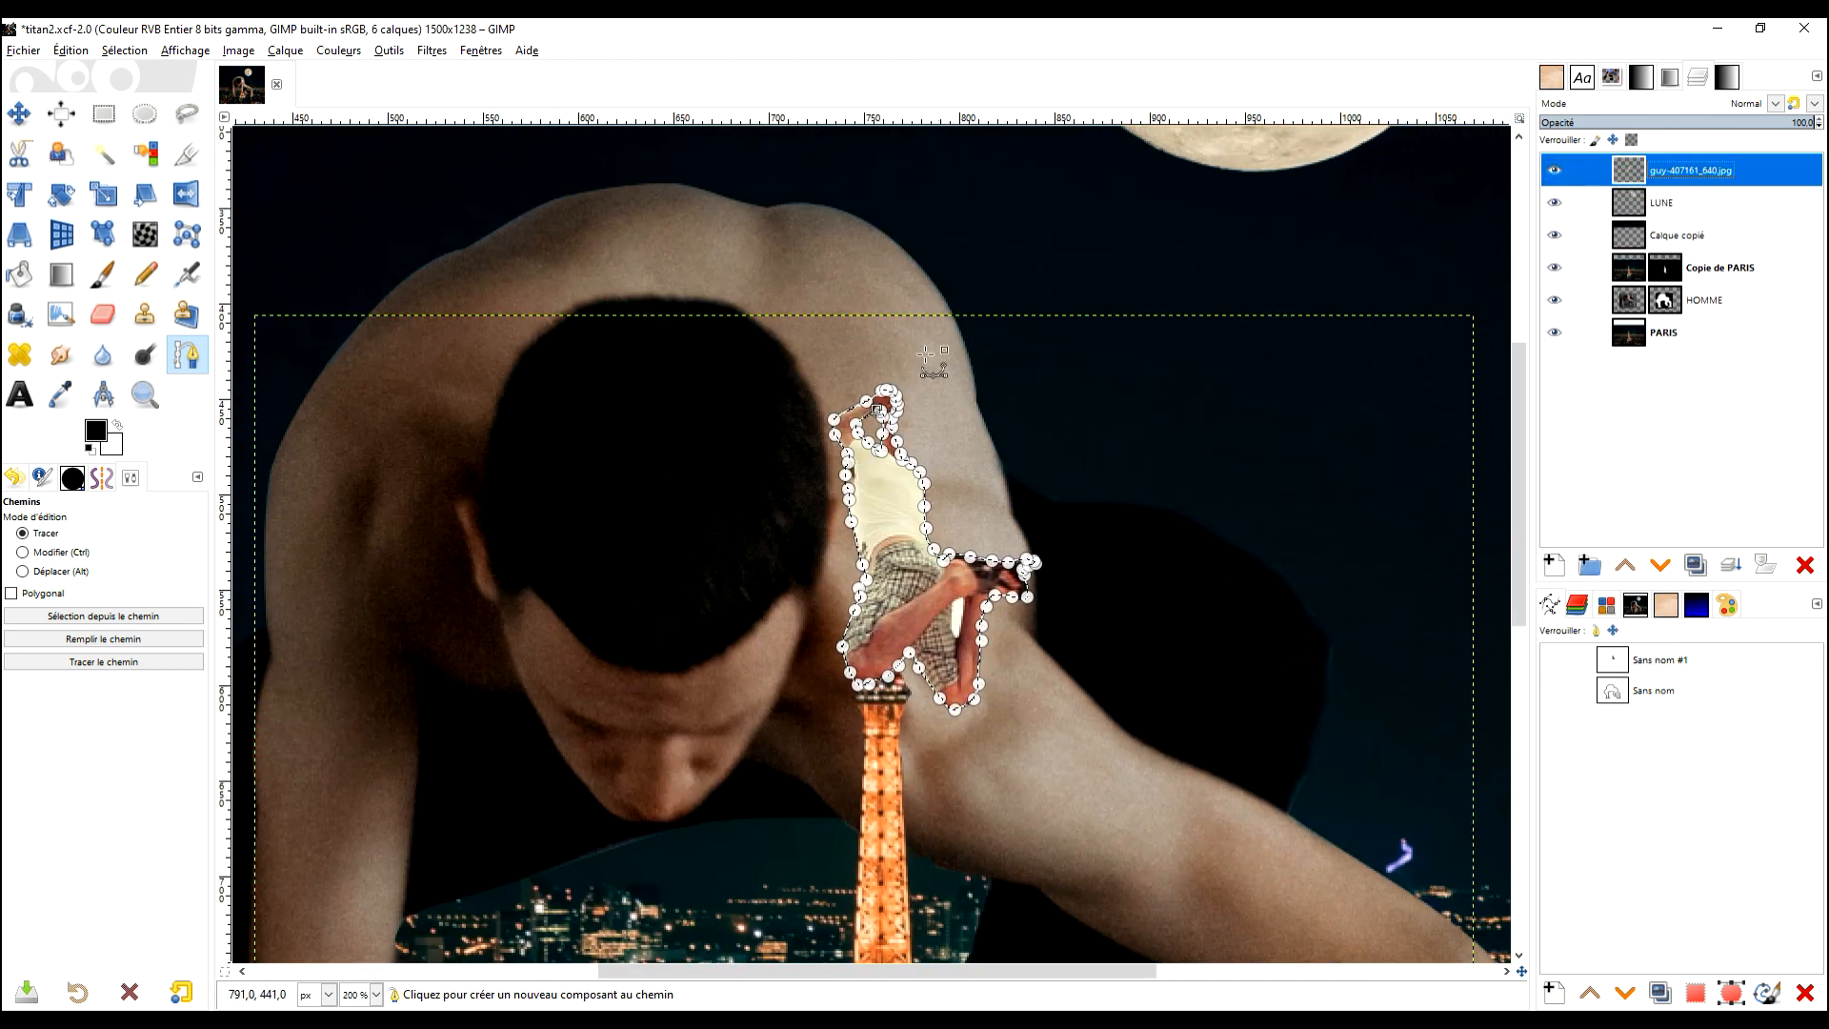
Step: Clear the selection and erase the leftover background enclosed between the jumping man's shorts and lower leg
key(r)
click(1477, 201)
scroll(966, 612, up, 4)
click(103, 315)
scroll(798, 619, up, 2)
drag(1088, 557, 1062, 757)
mouse_move(1061, 605)
mouse_down()
mouse_move(1061, 633)
mouse_move(1058, 588)
mouse_move(1067, 800)
mouse_up()
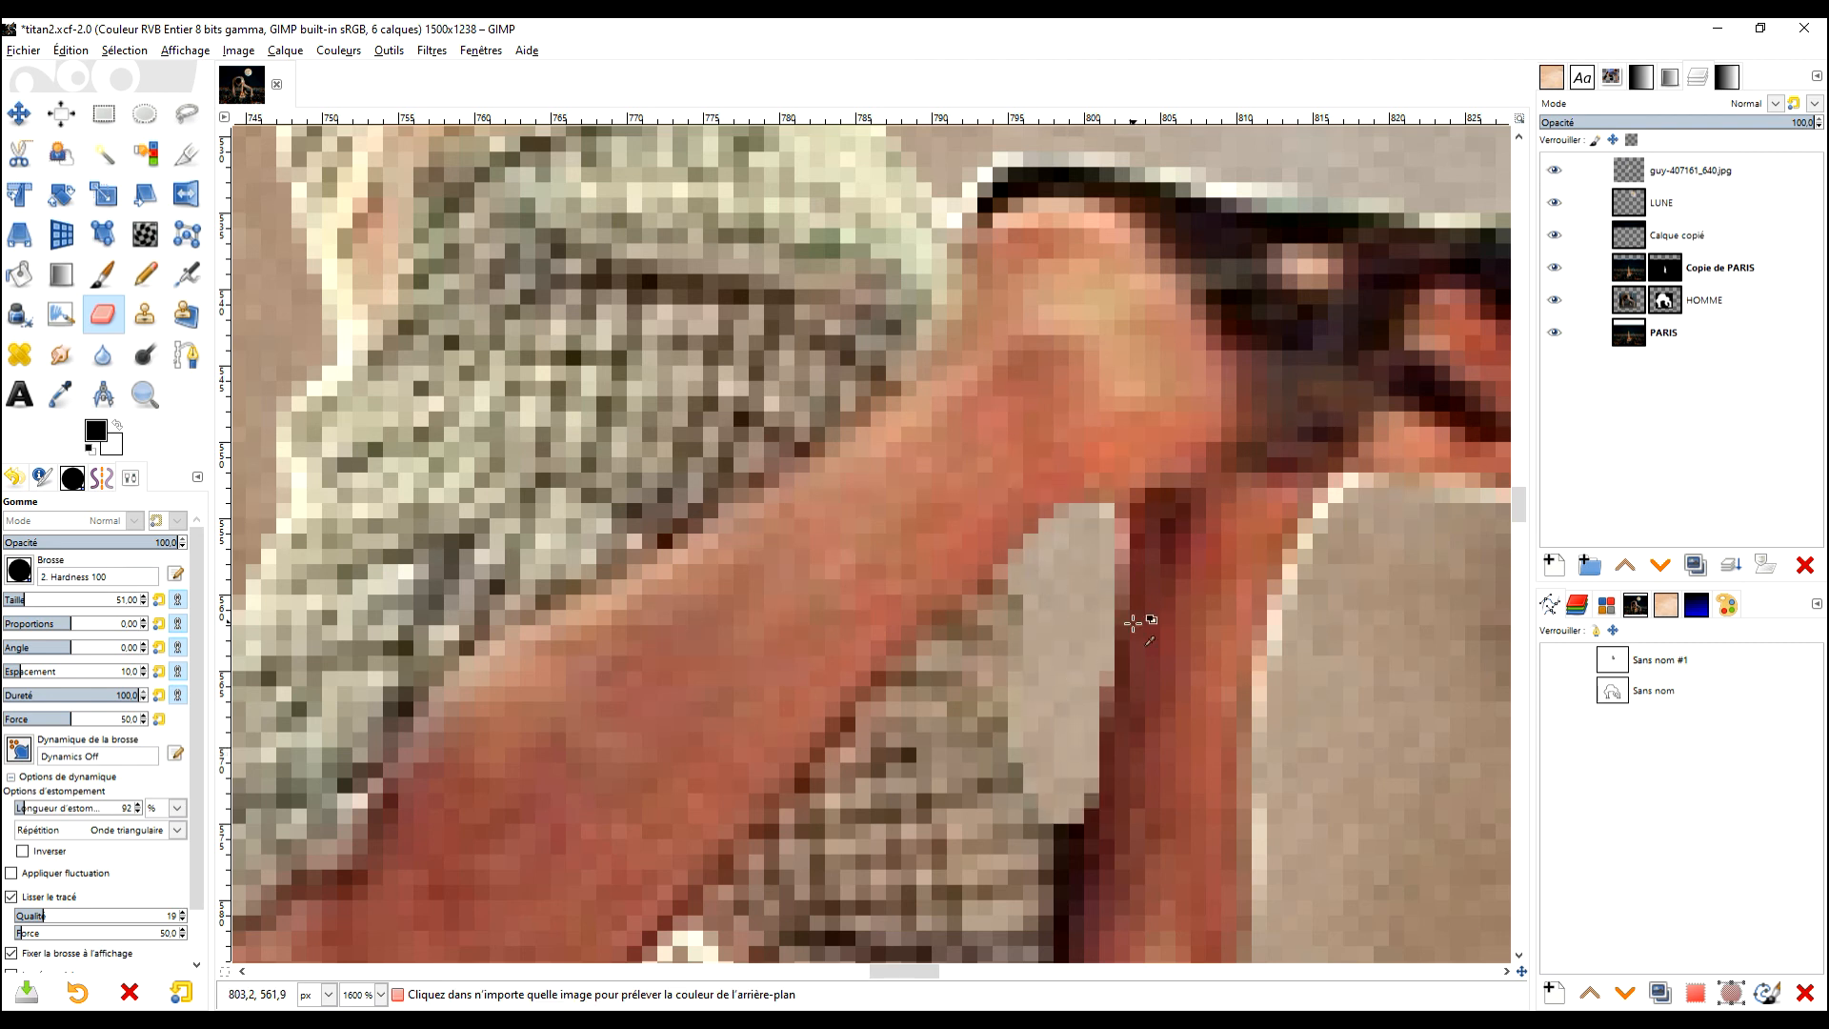
Step: Crop the guy-407161_640.jpg layer to its content
scroll(1133, 623, down, 7)
click(284, 50)
click(367, 355)
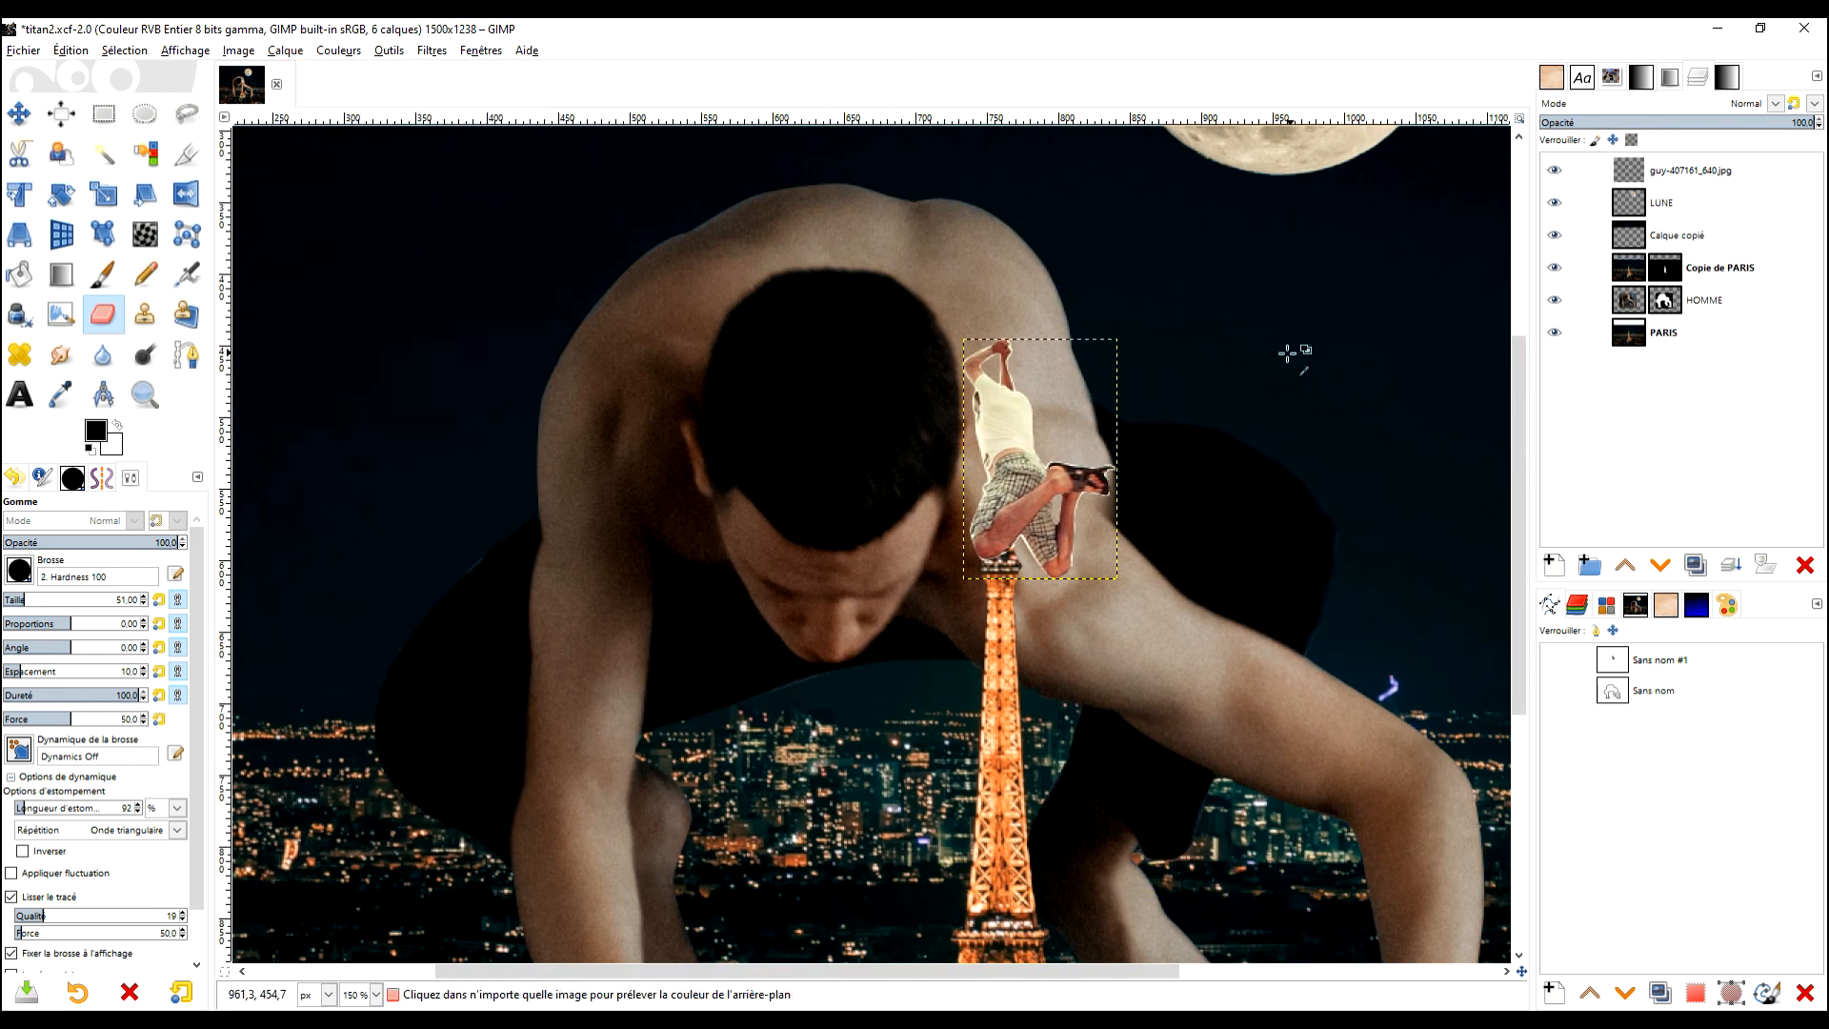
Step: Move the cut-out jumping man in front of the moon and rename his layer as HUMAIN
scroll(1287, 354, down, 2)
key(m)
drag(888, 517, 1015, 381)
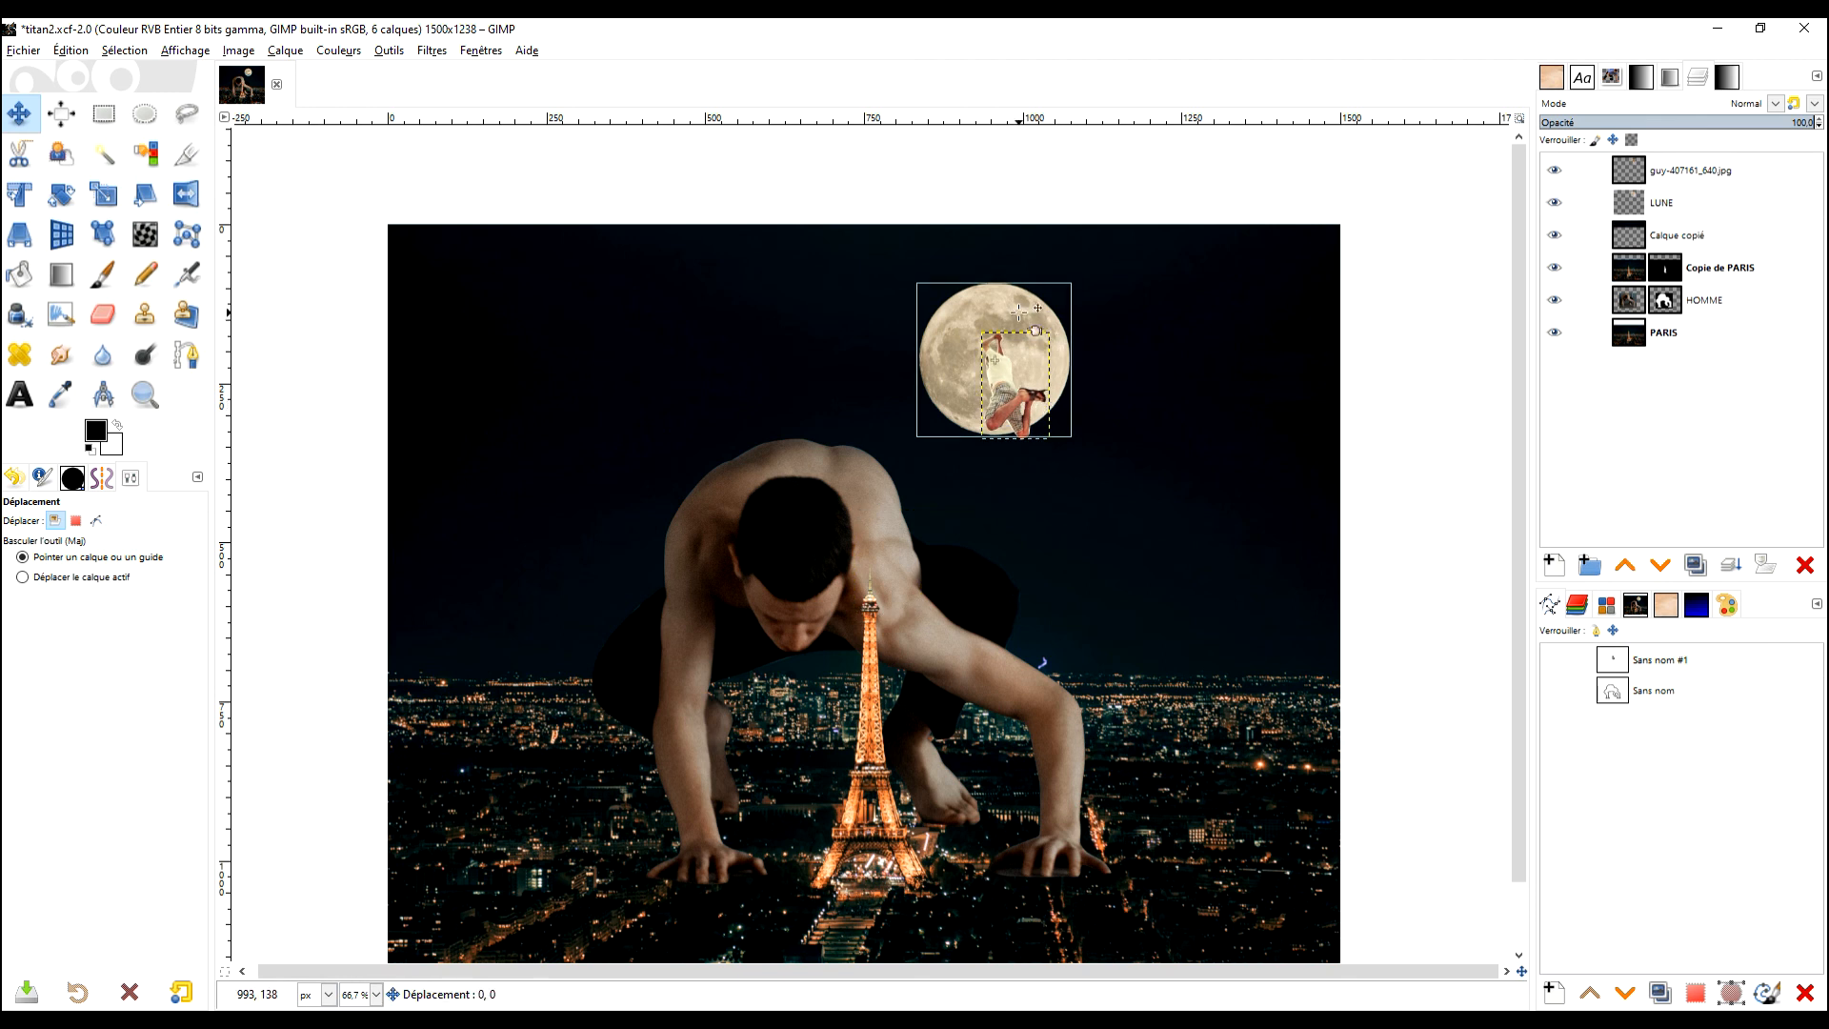
drag(1019, 313, 1035, 334)
click(1721, 192)
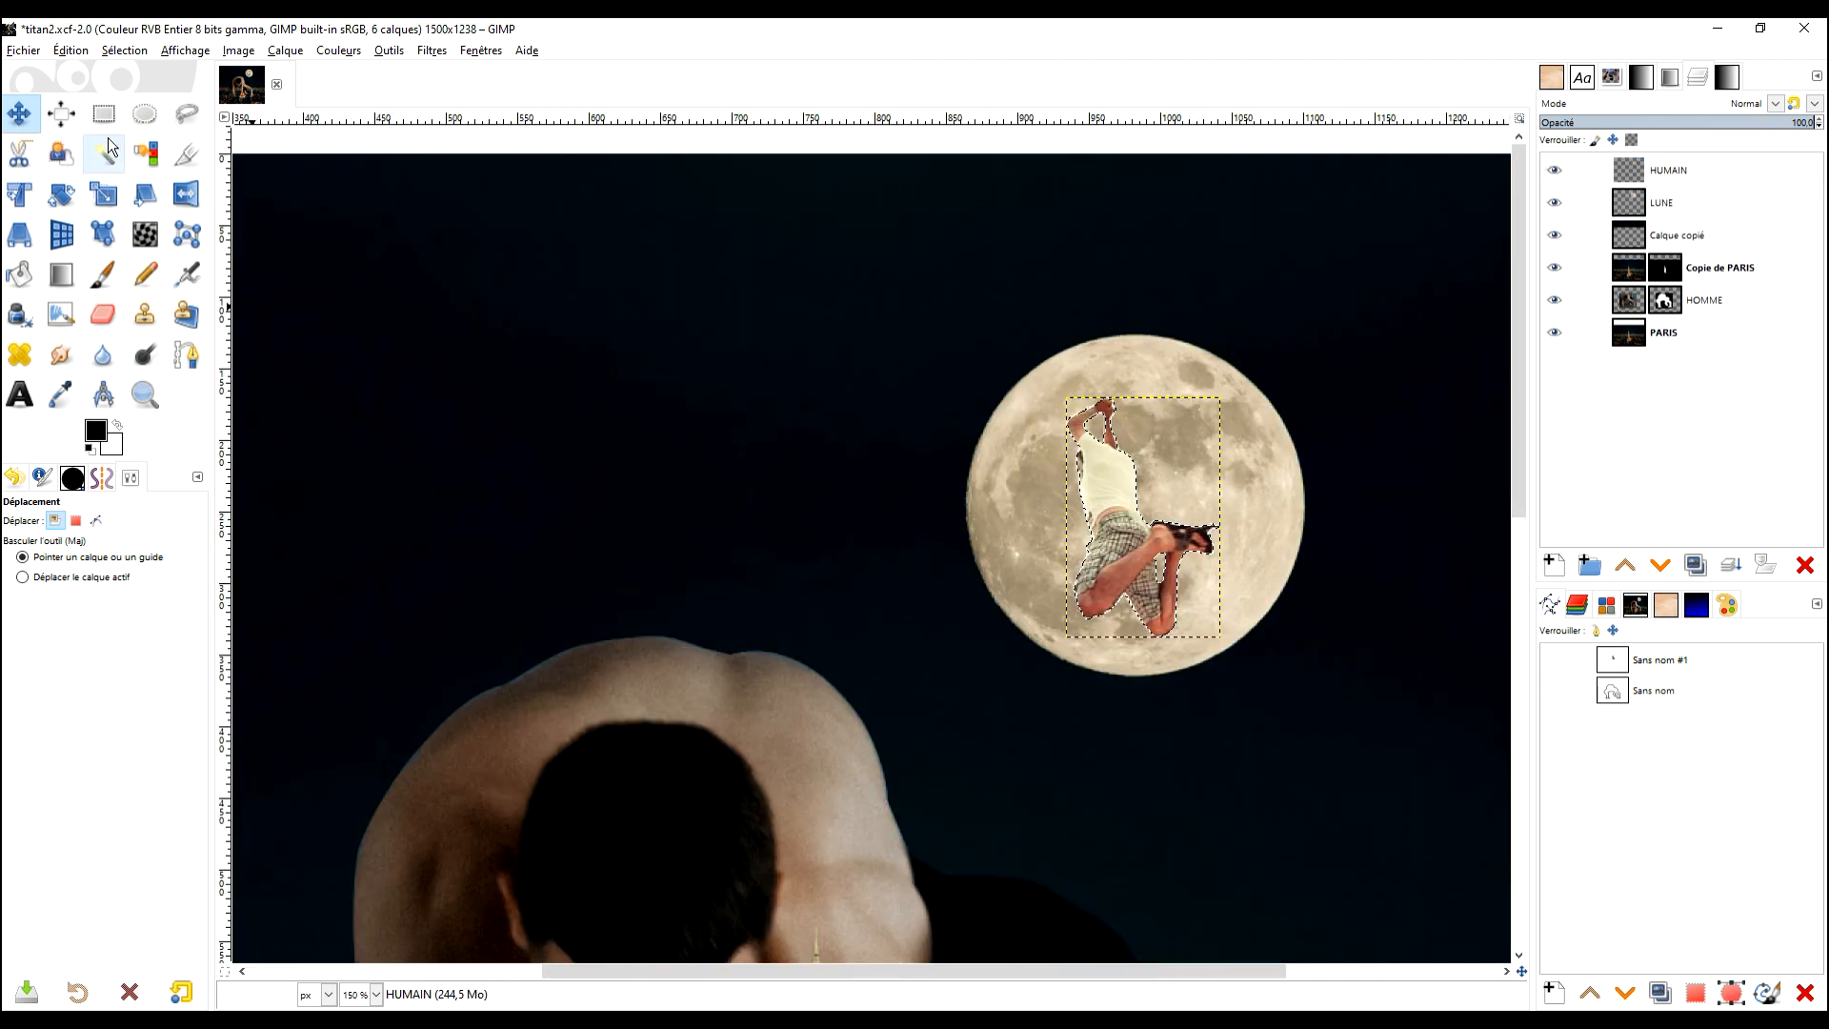
Step: Clear the selection around the jumping man and examine his cut-out edges and placement against the moon
click(104, 114)
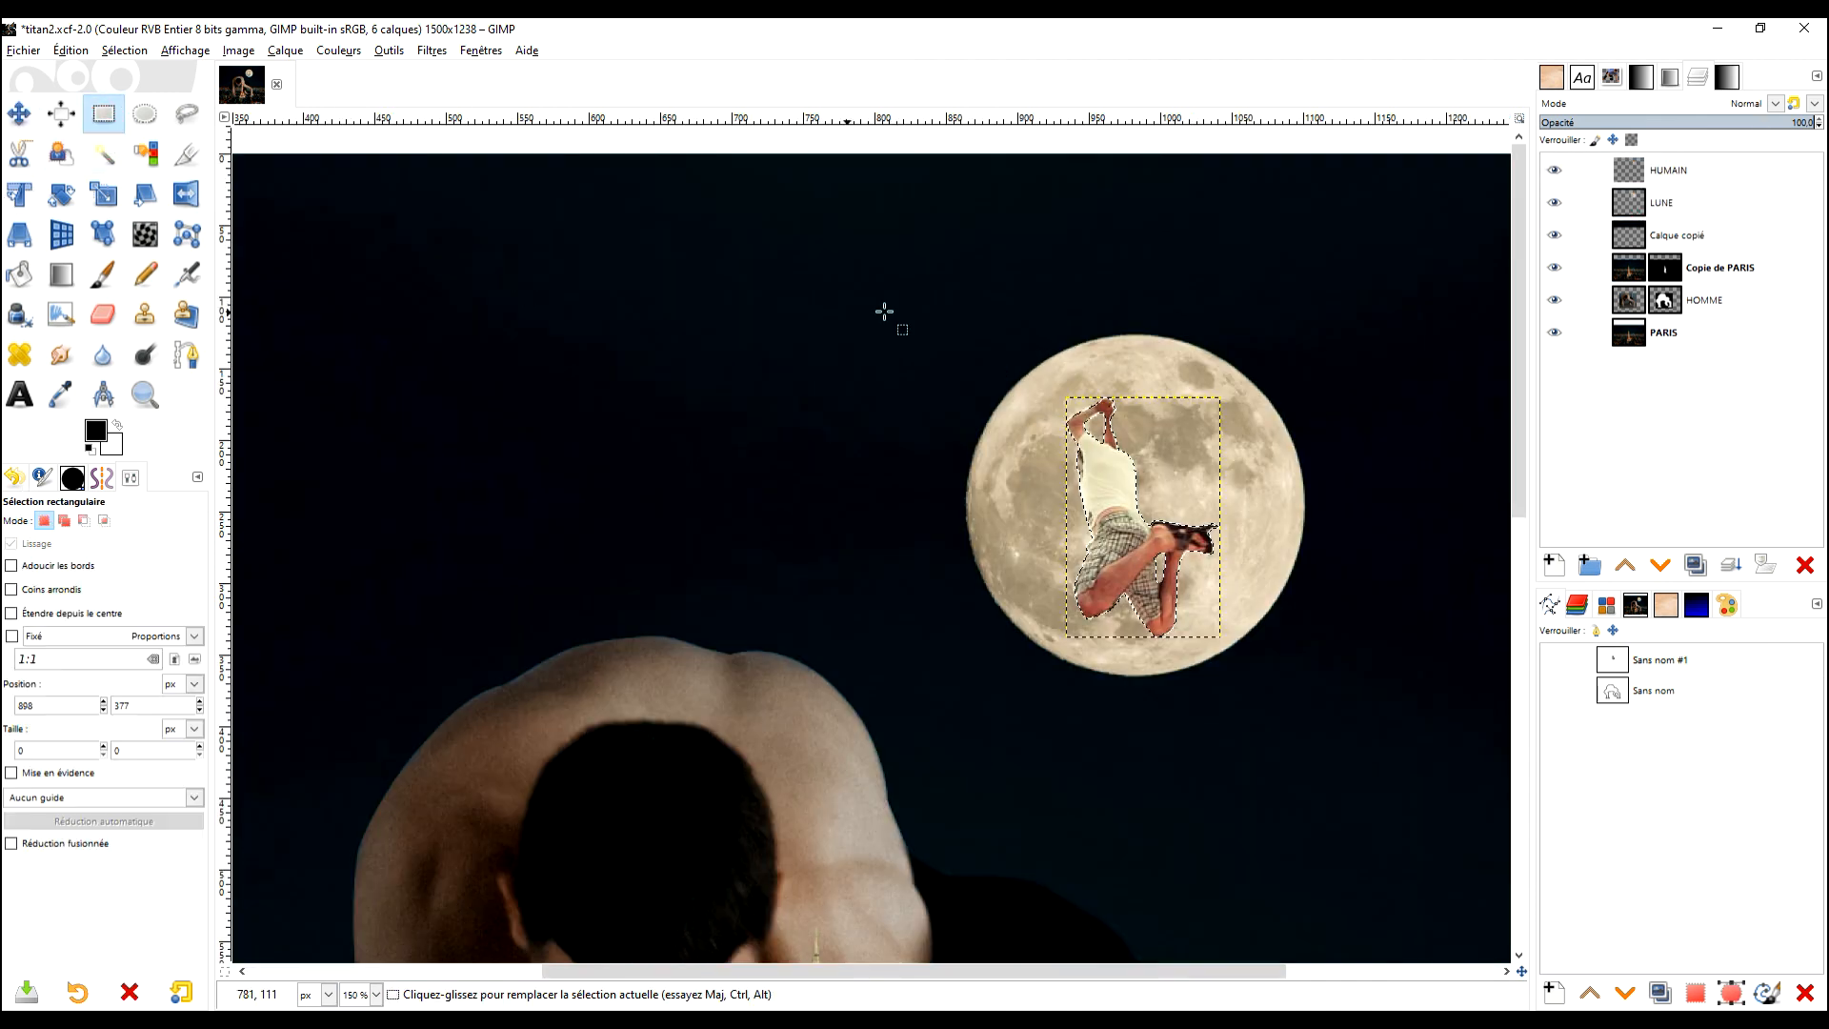
scroll(1120, 431, up, 2)
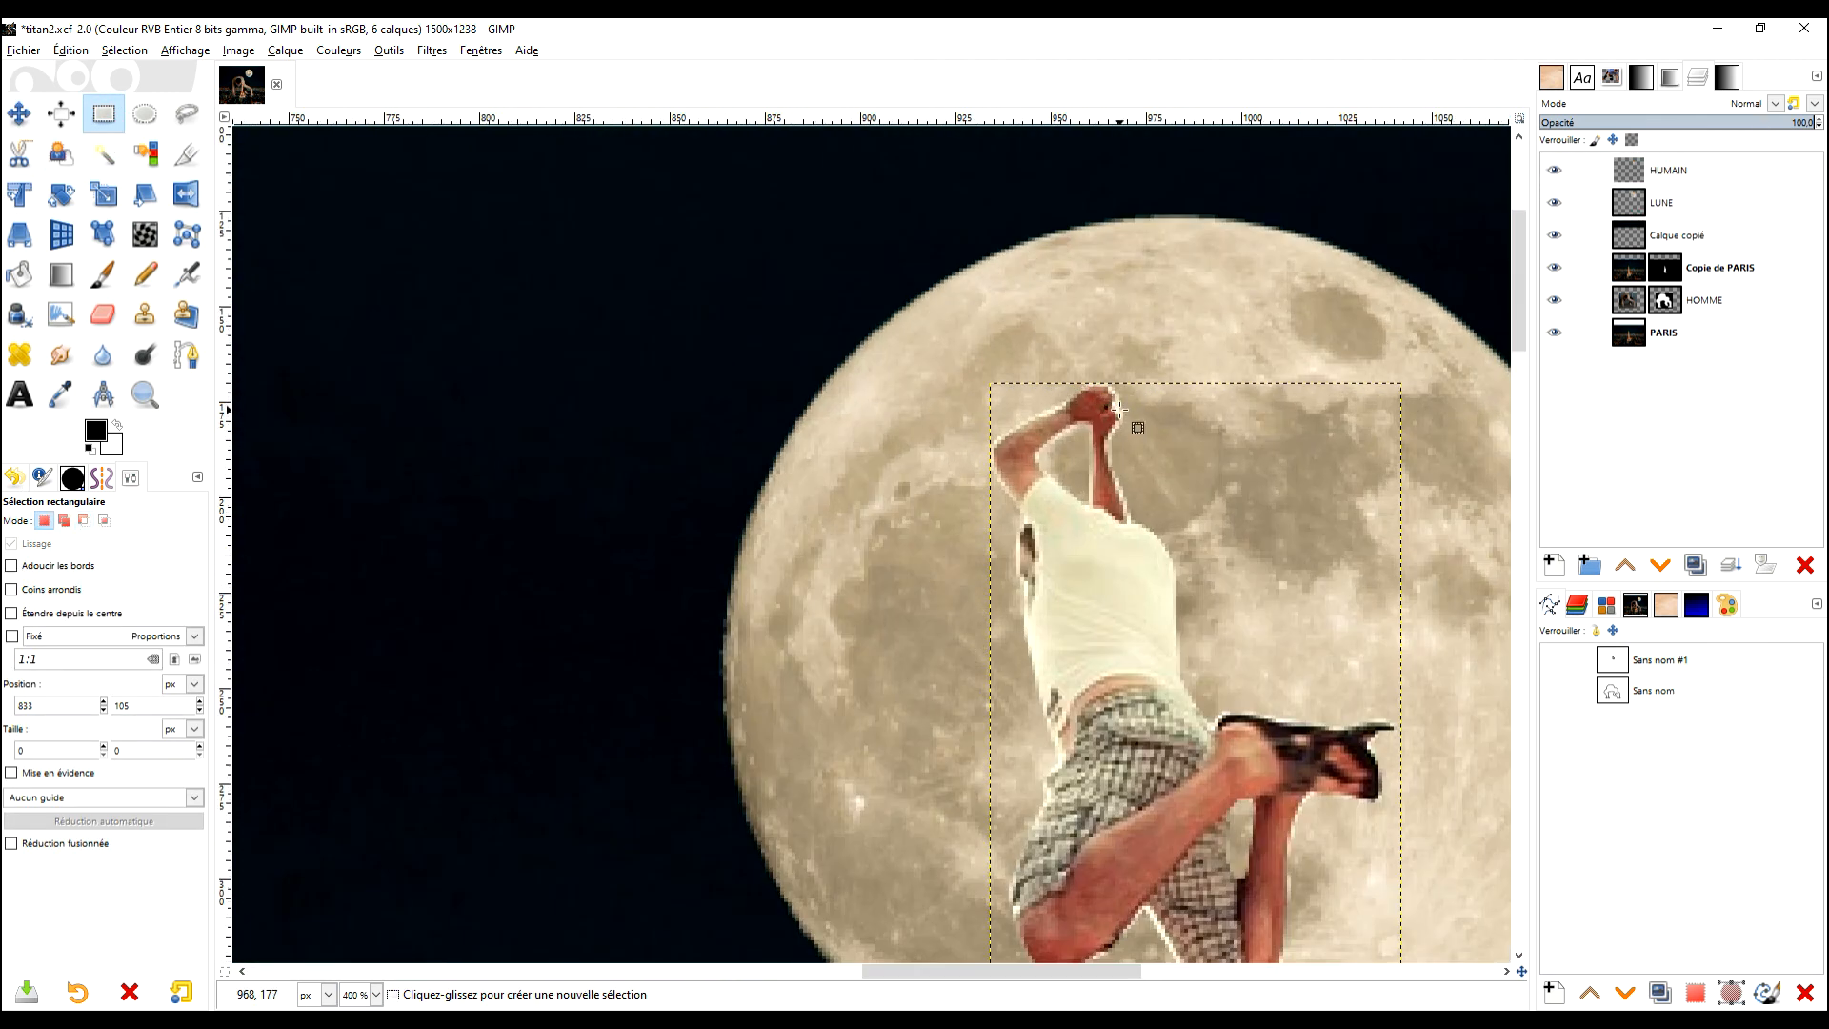
scroll(1238, 391, down, 3)
scroll(1234, 496, down, 2)
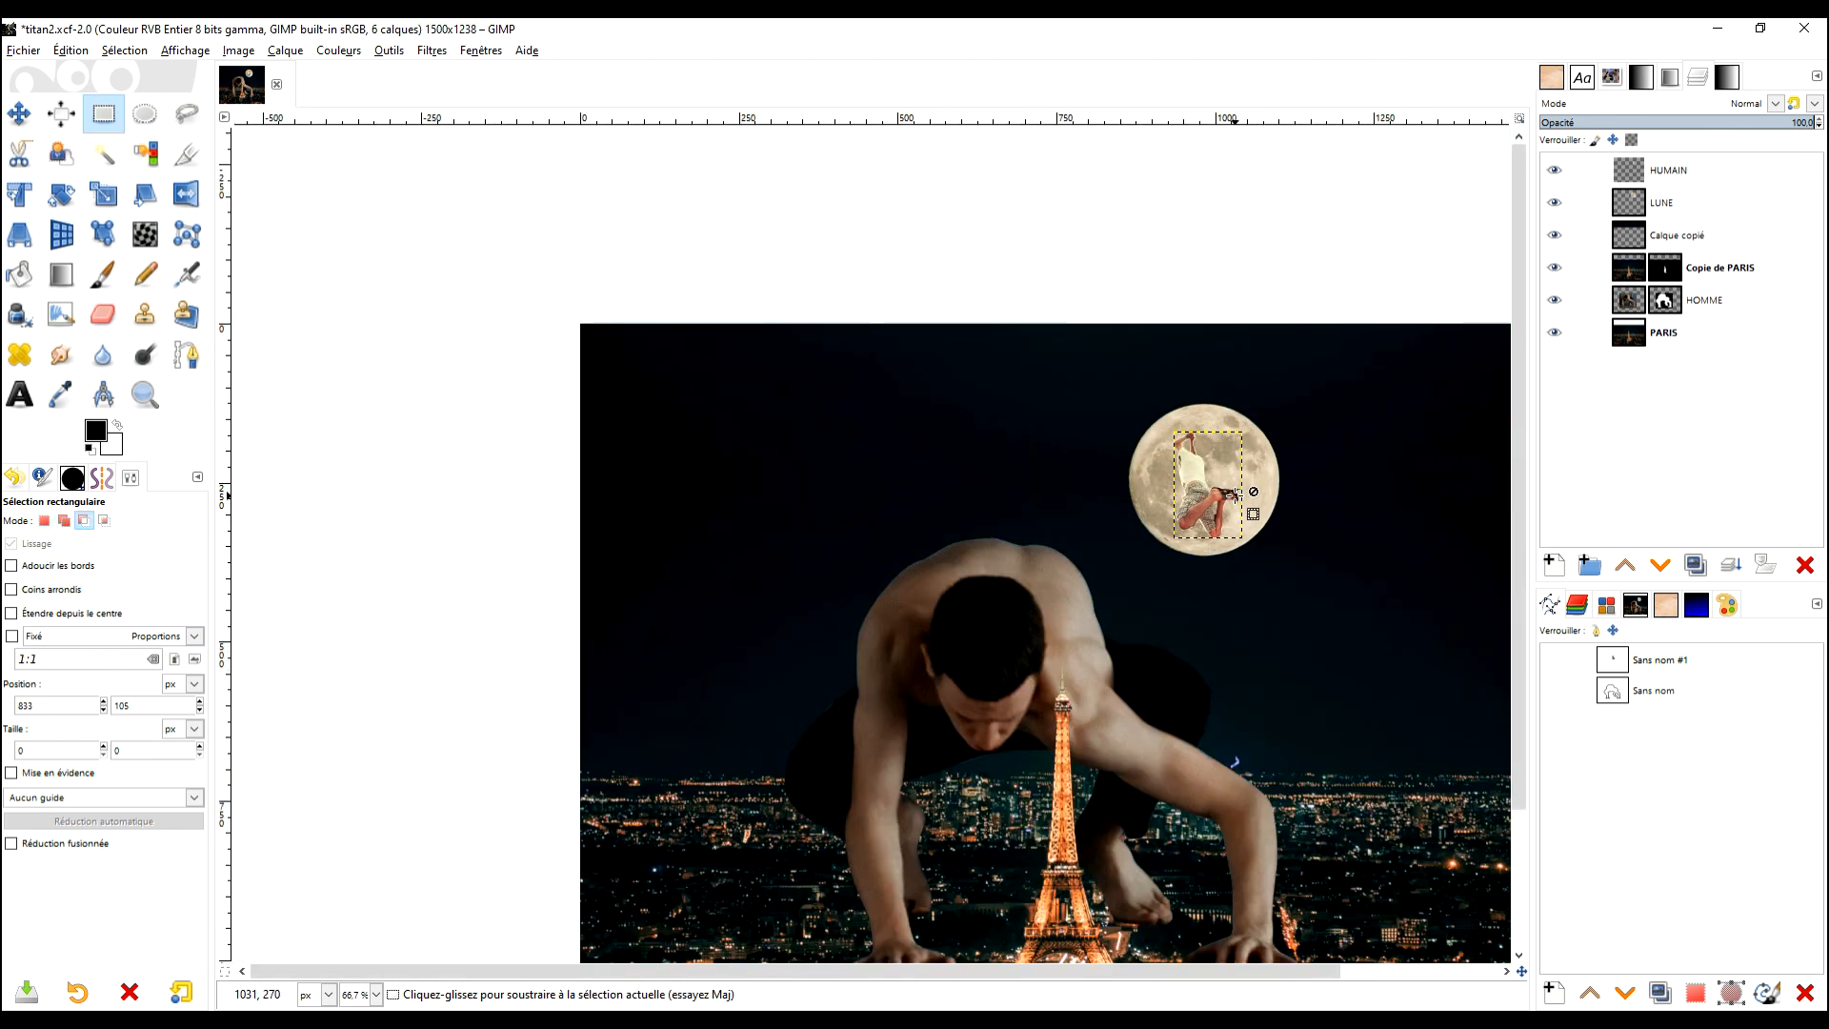
scroll(1275, 523, up, 4)
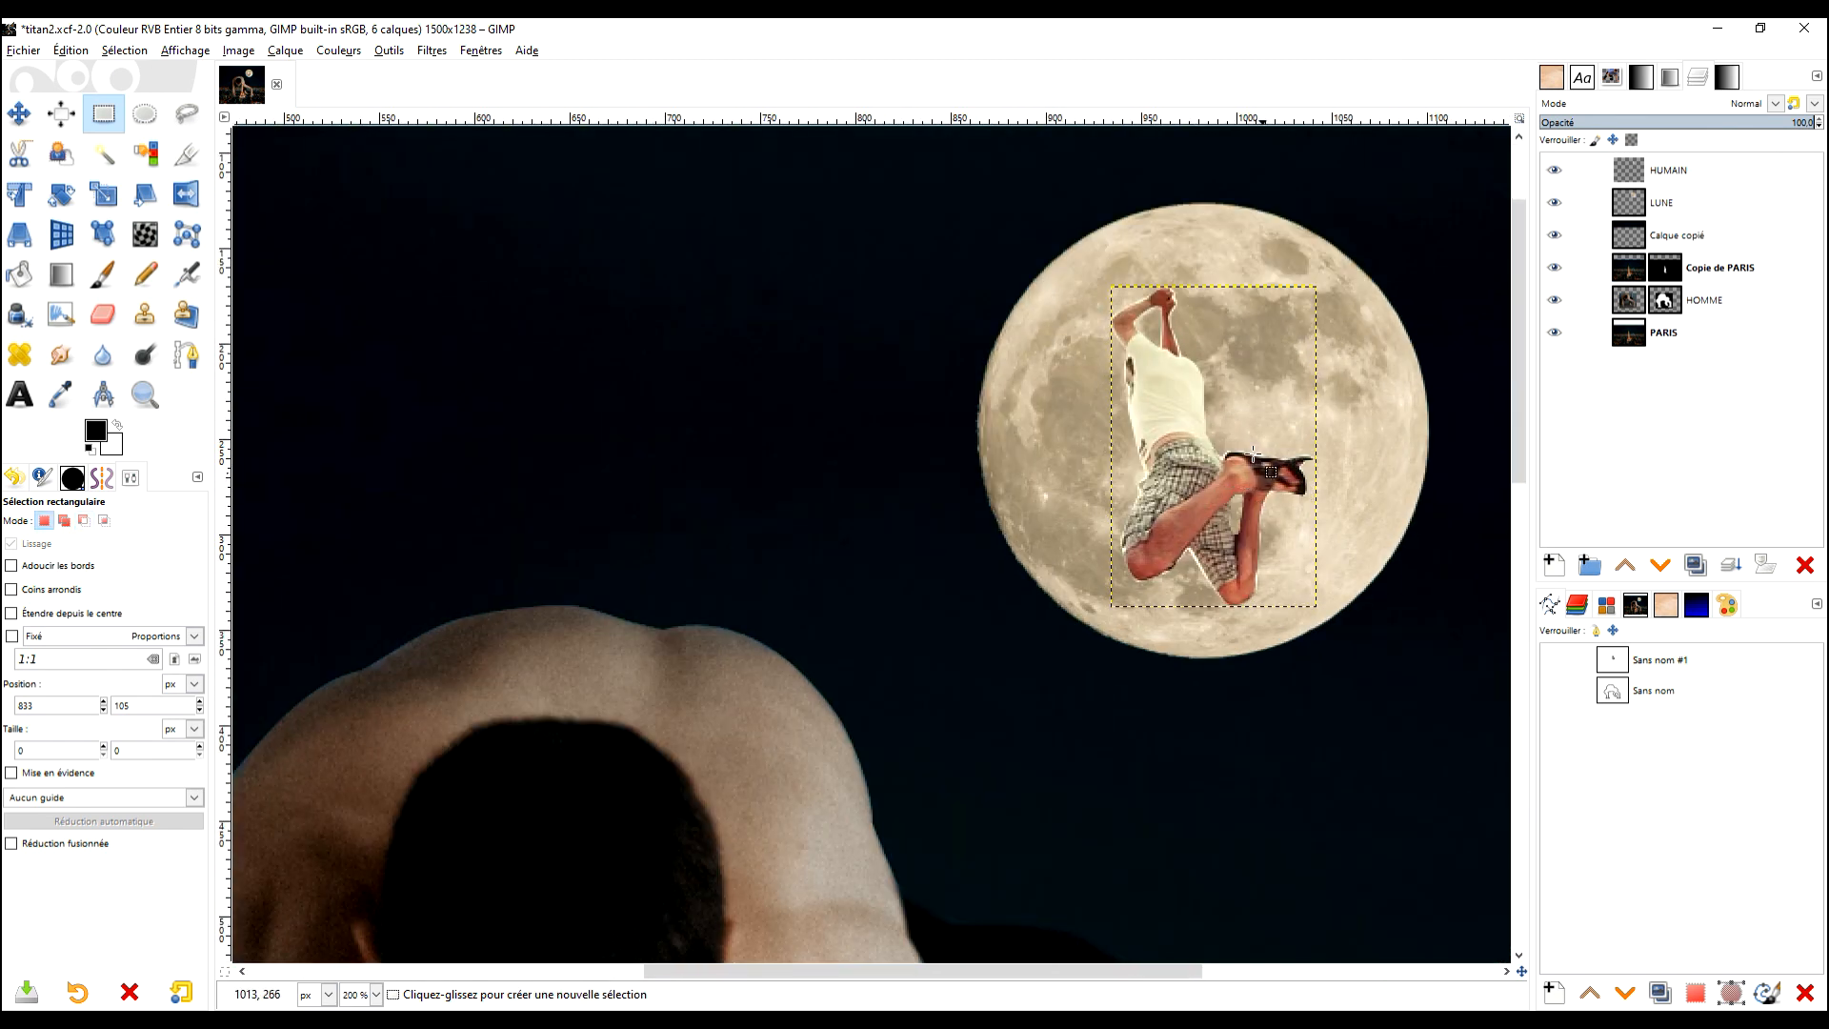
scroll(820, 529, down, 2)
scroll(820, 529, down, 2)
scroll(915, 508, up, 4)
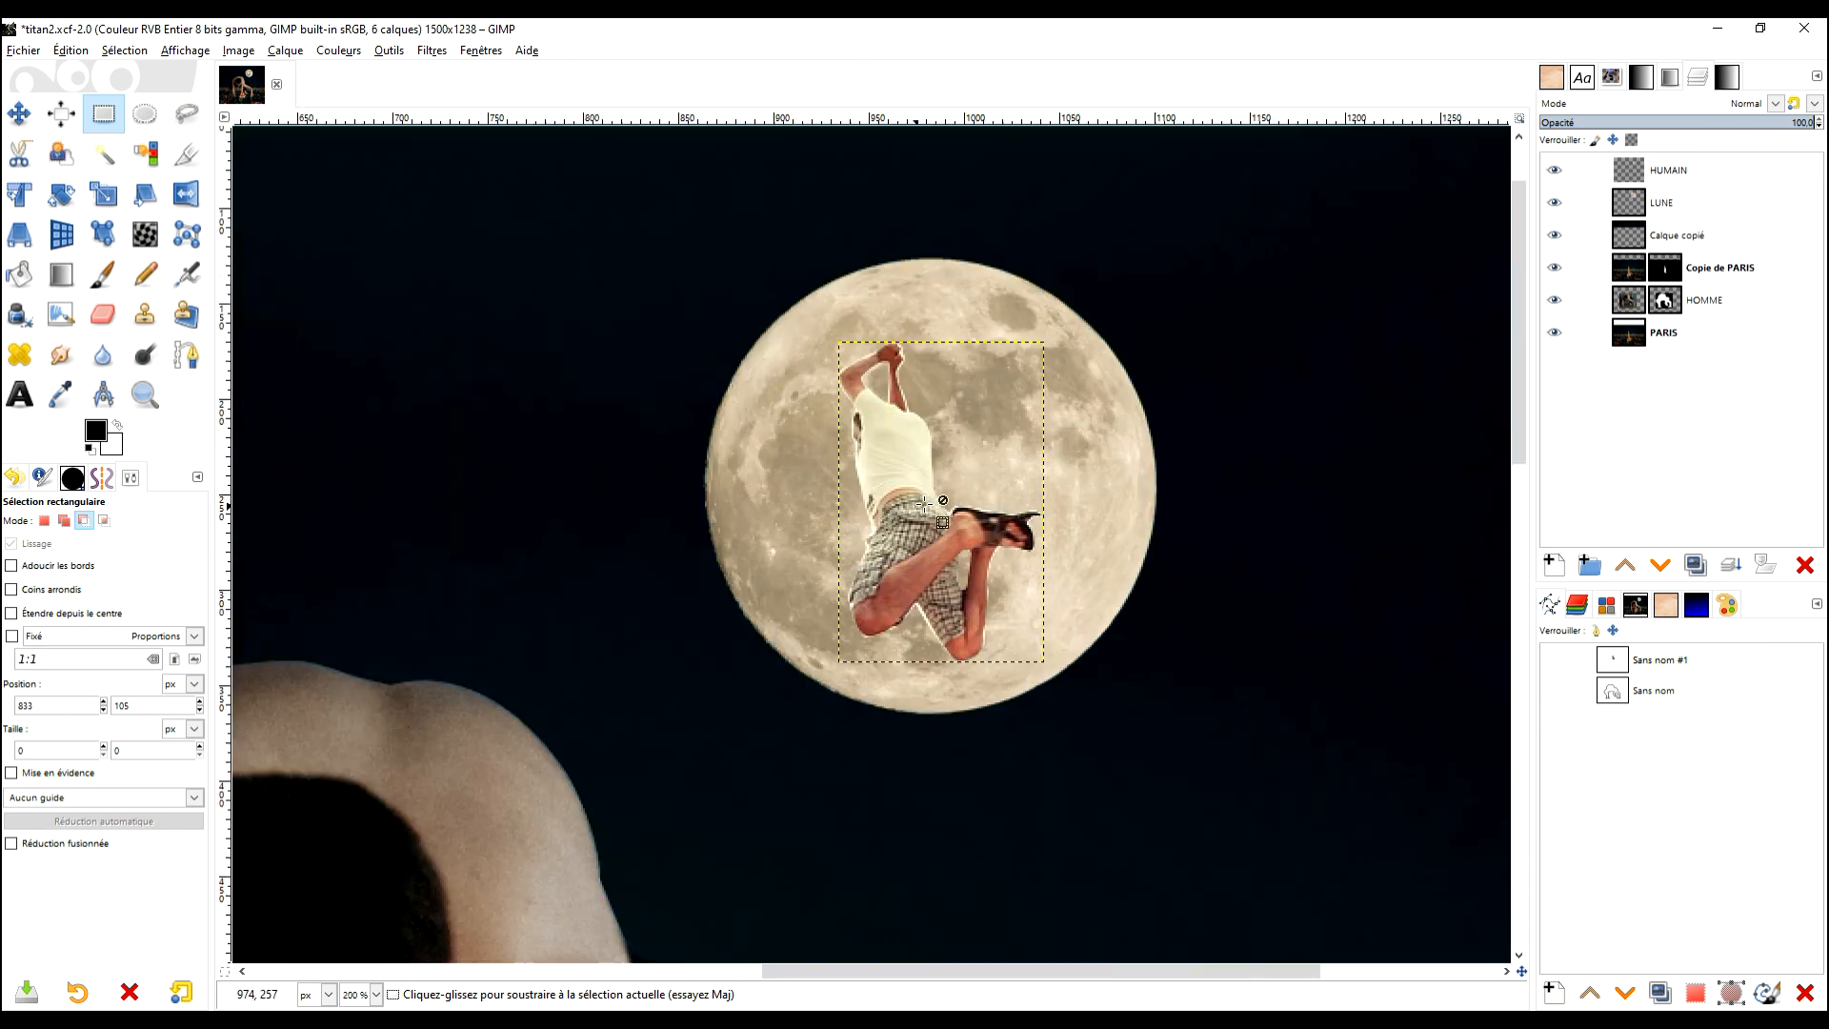
scroll(934, 753, down, 3)
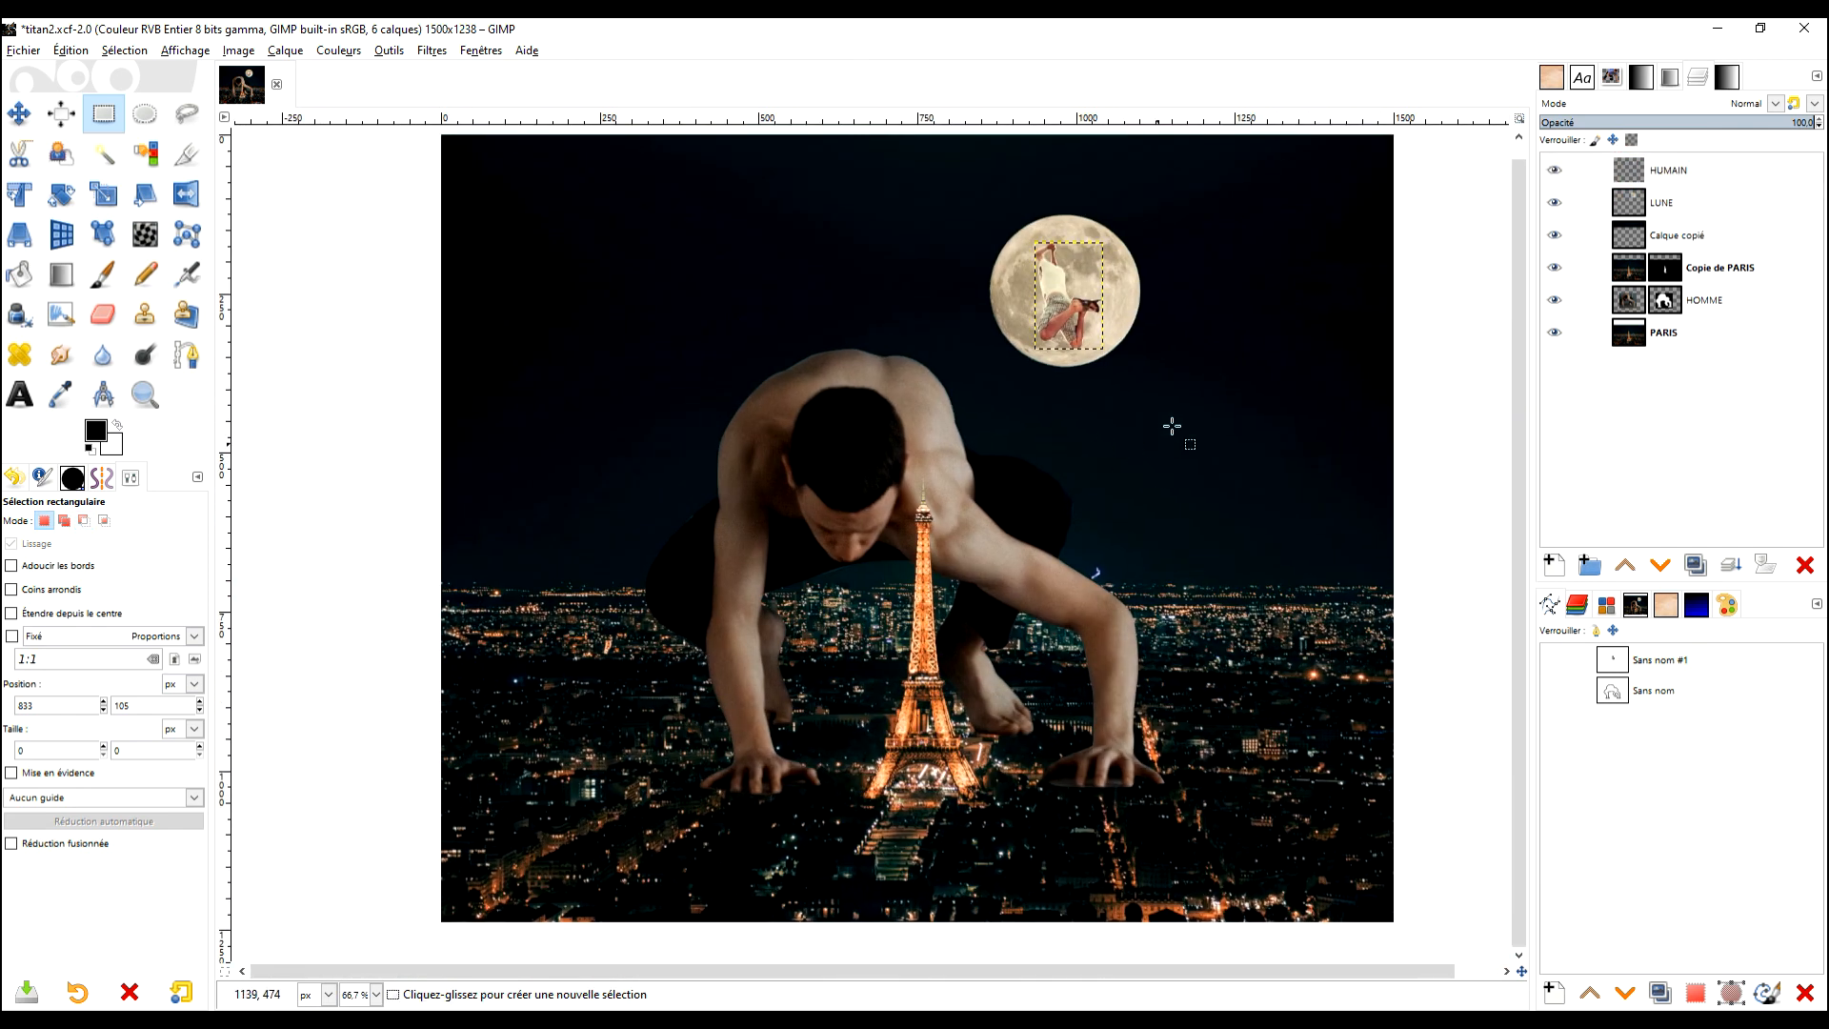
Step: Make the PARIS background layer the active layer
click(1667, 207)
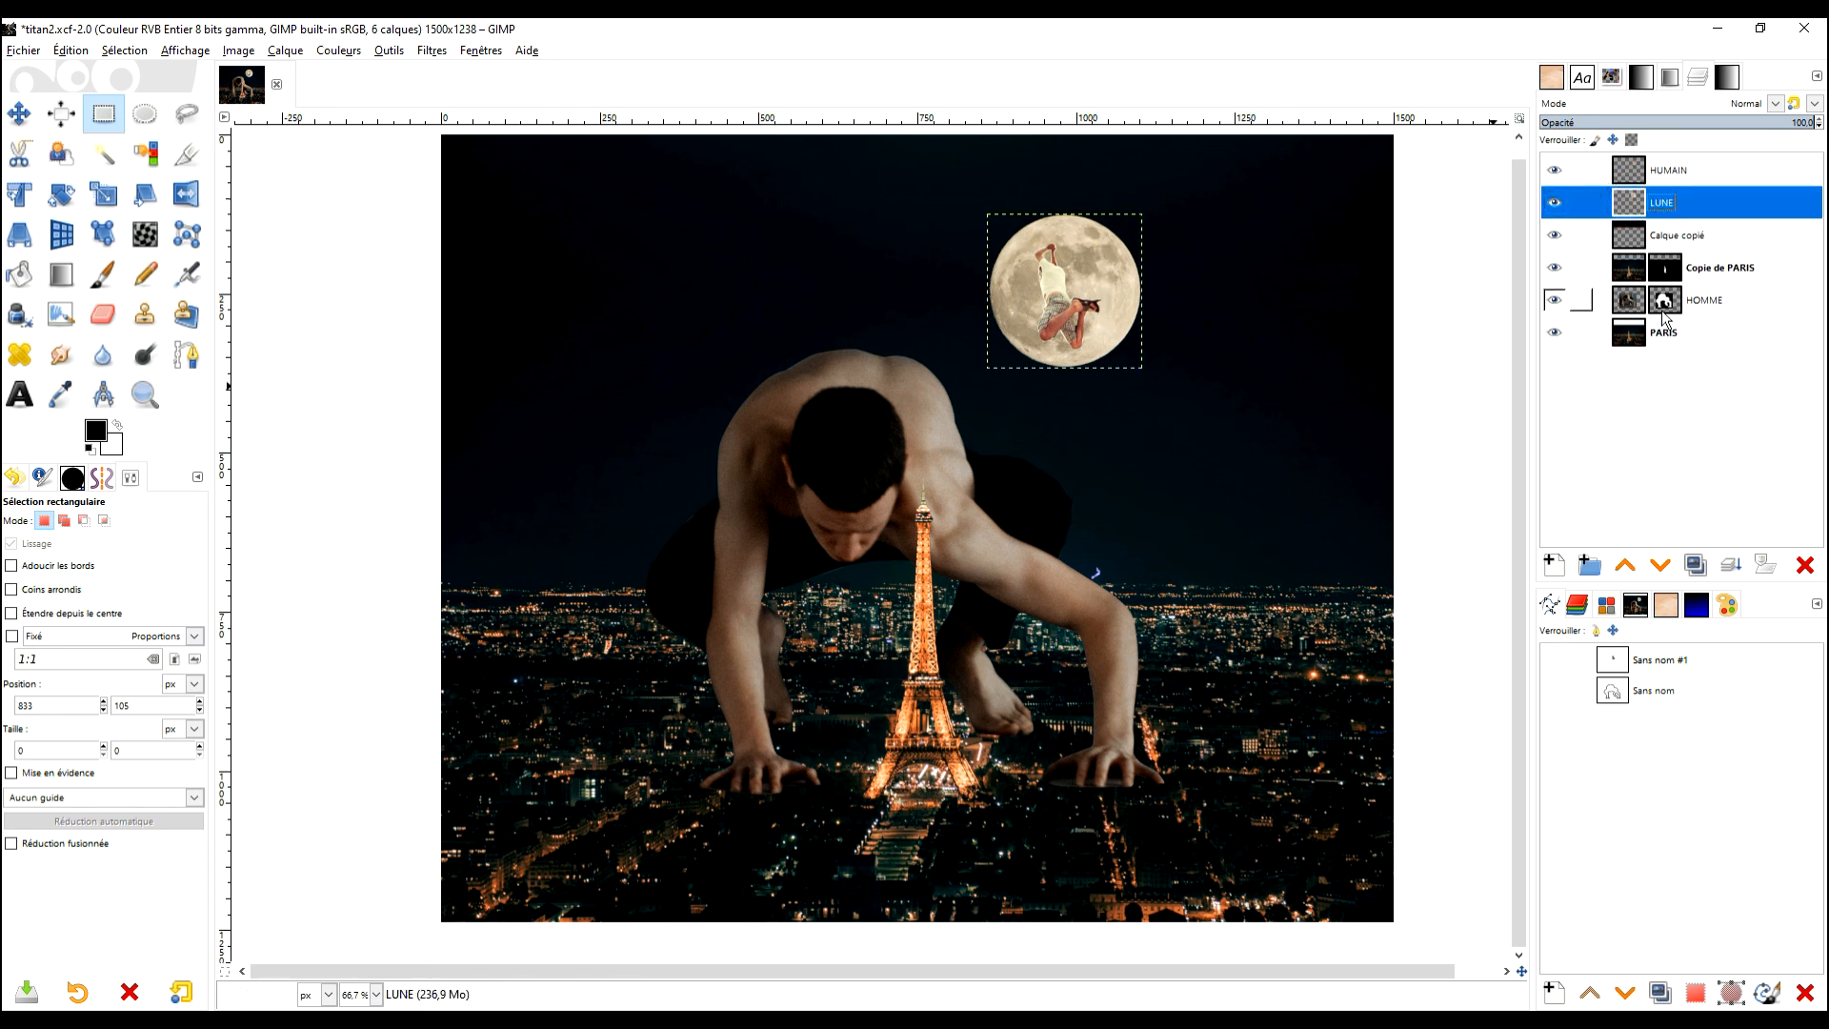
click(1637, 339)
drag(1271, 498, 1239, 515)
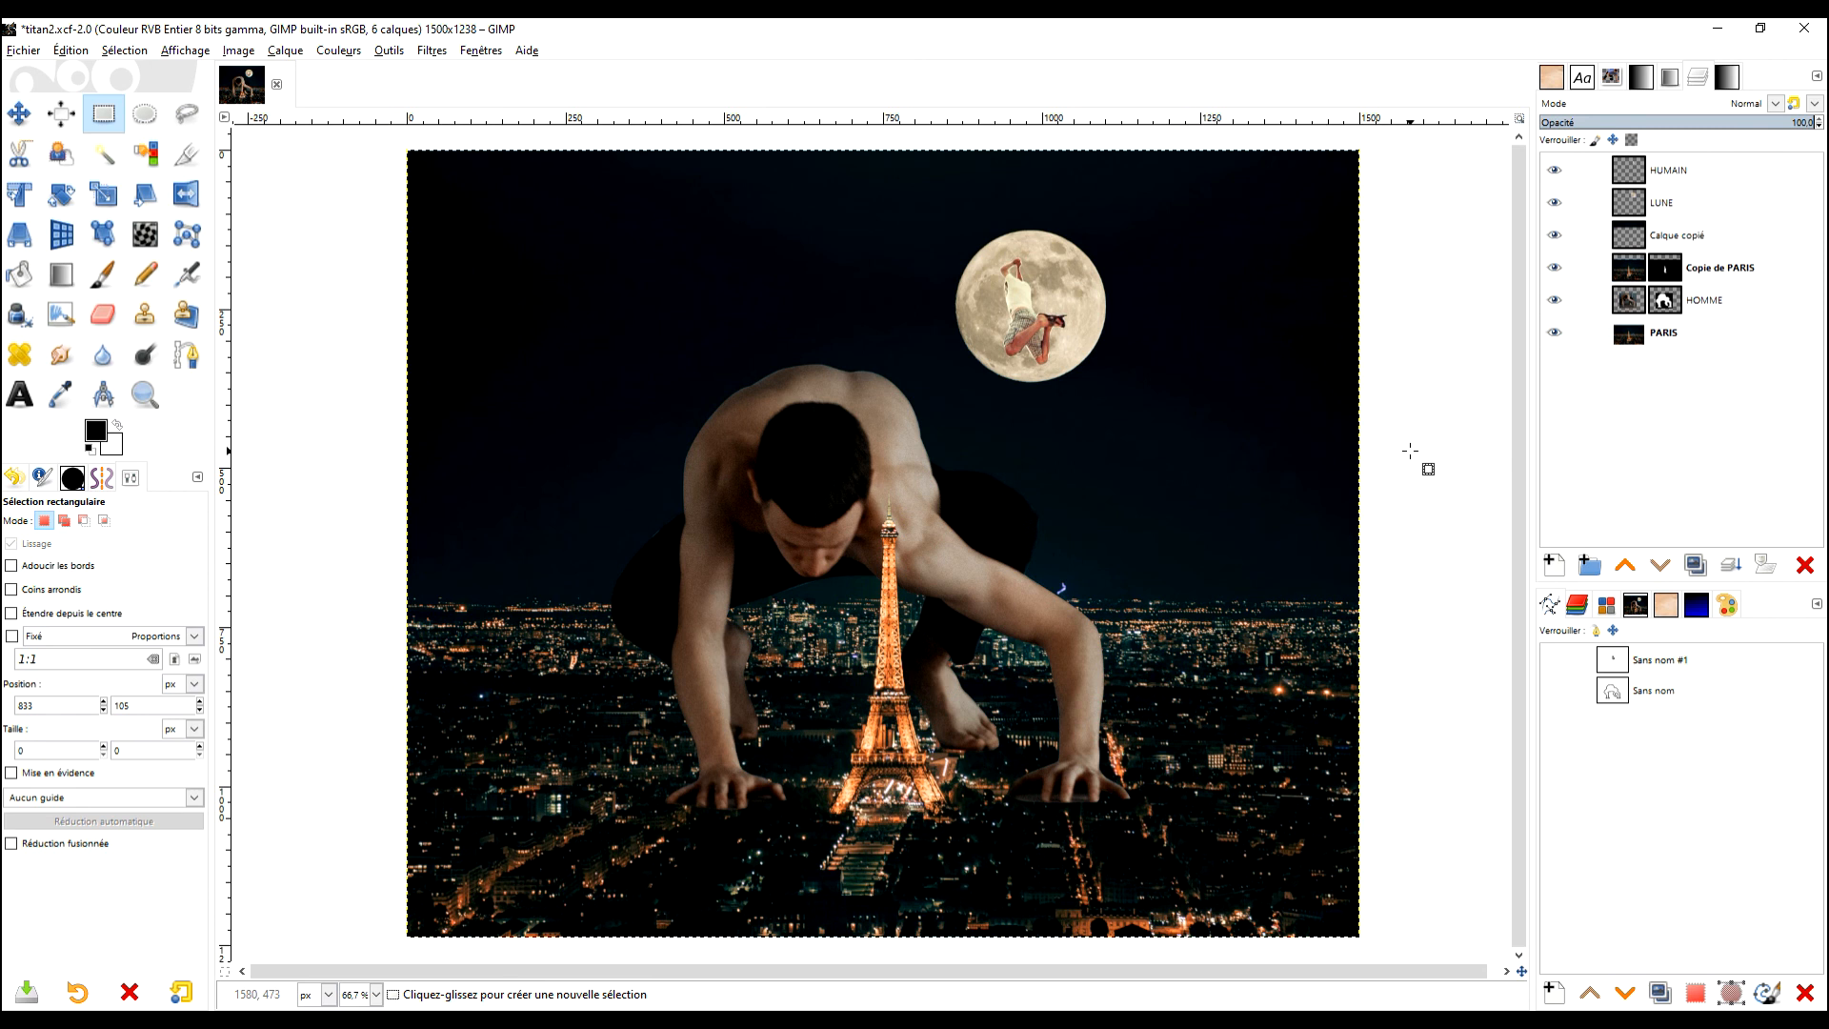